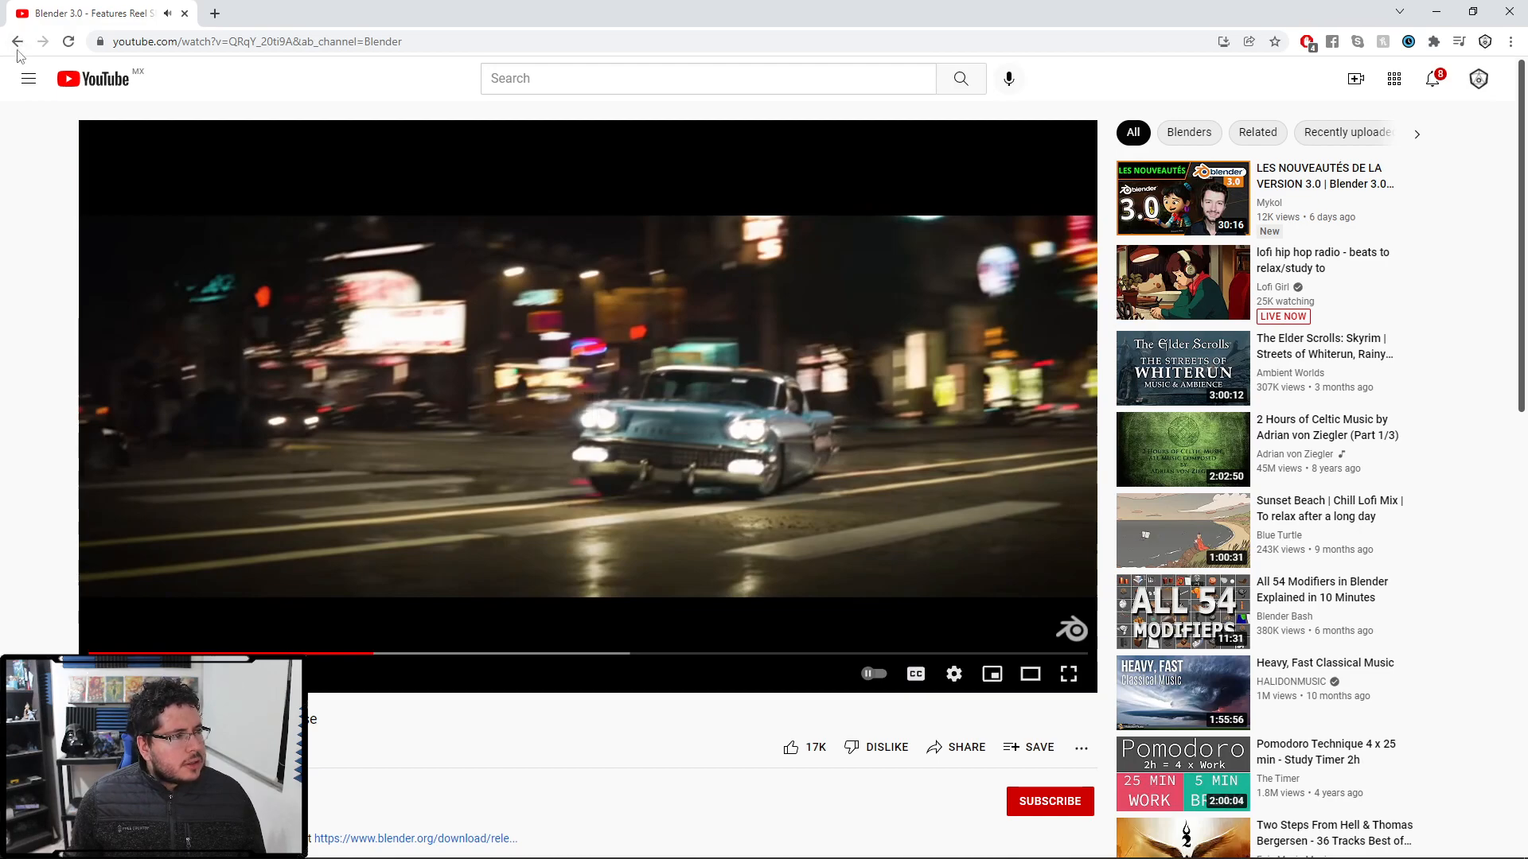
Step: Leave the features reel video and look through the Blender website
click(17, 41)
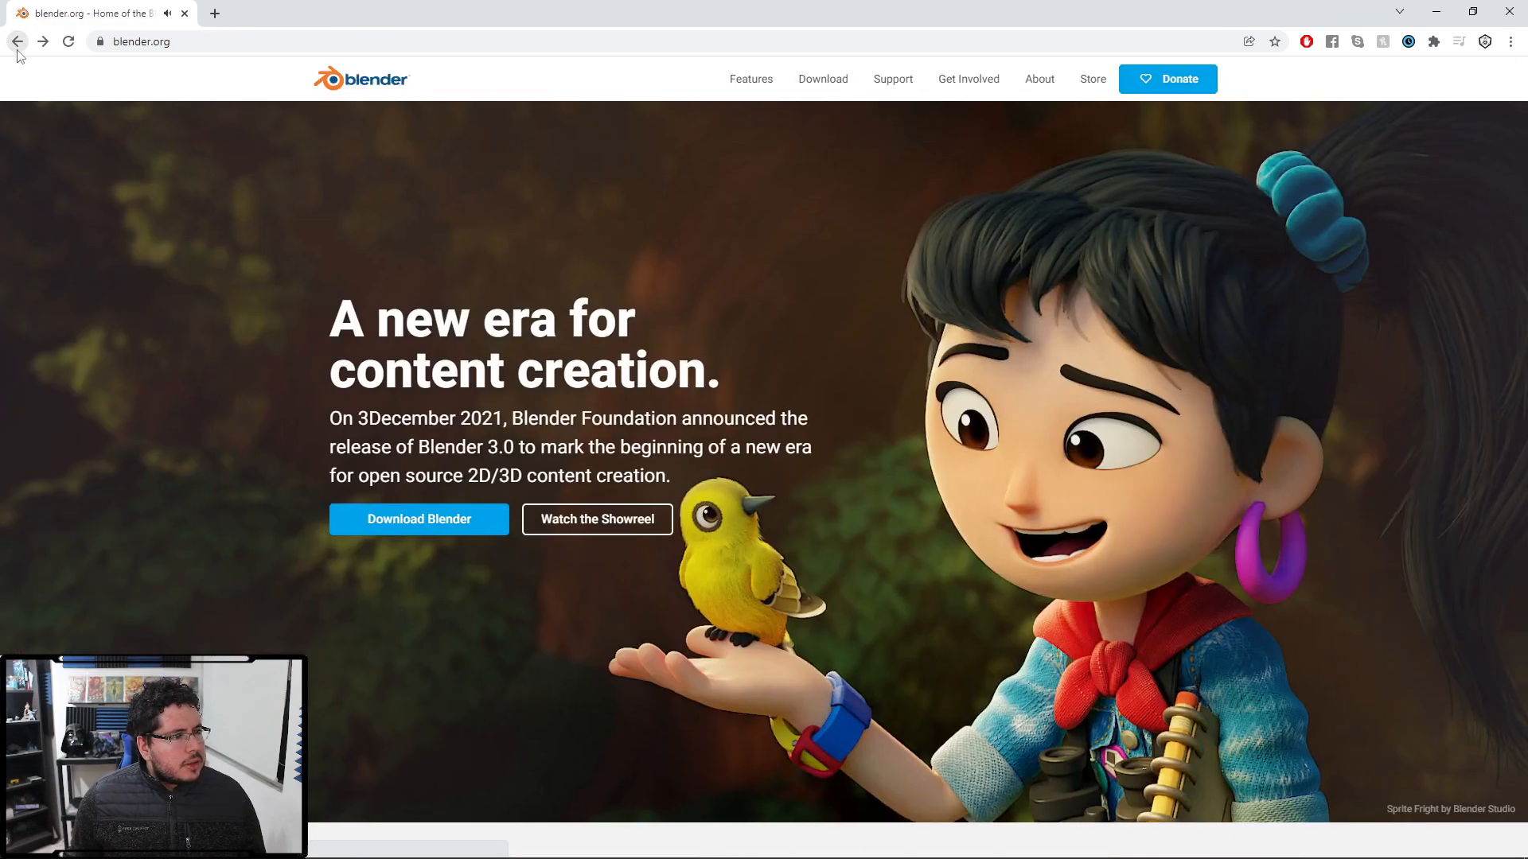
click(16, 41)
click(265, 237)
scroll(265, 231, down, 10)
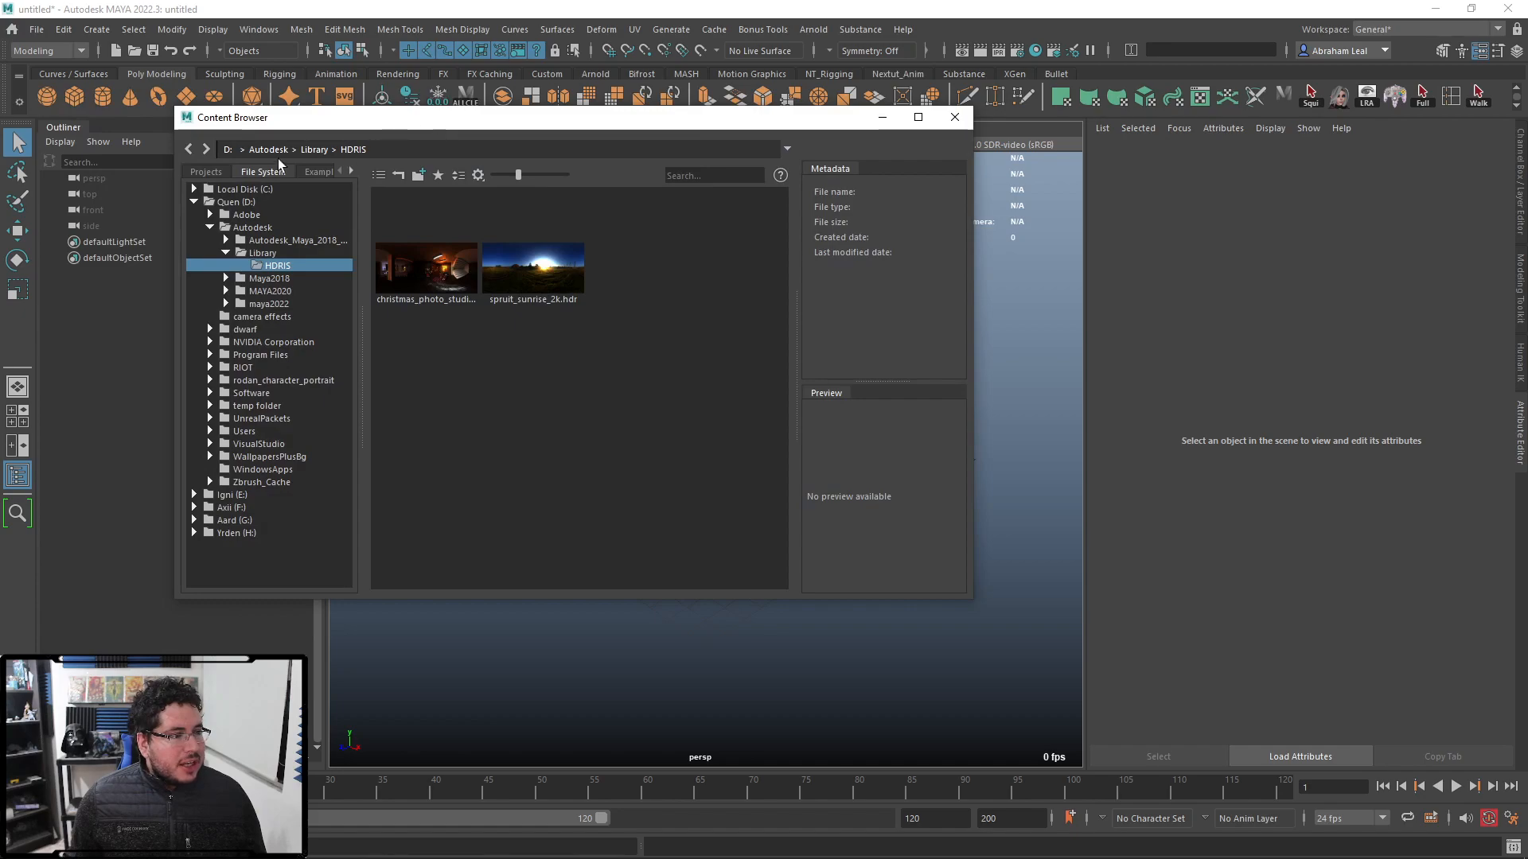
Step: In Maya, browse the Content Browser to the Maya2022 Fluid_Examples Explosions folder and import Nuke.ma
click(314, 150)
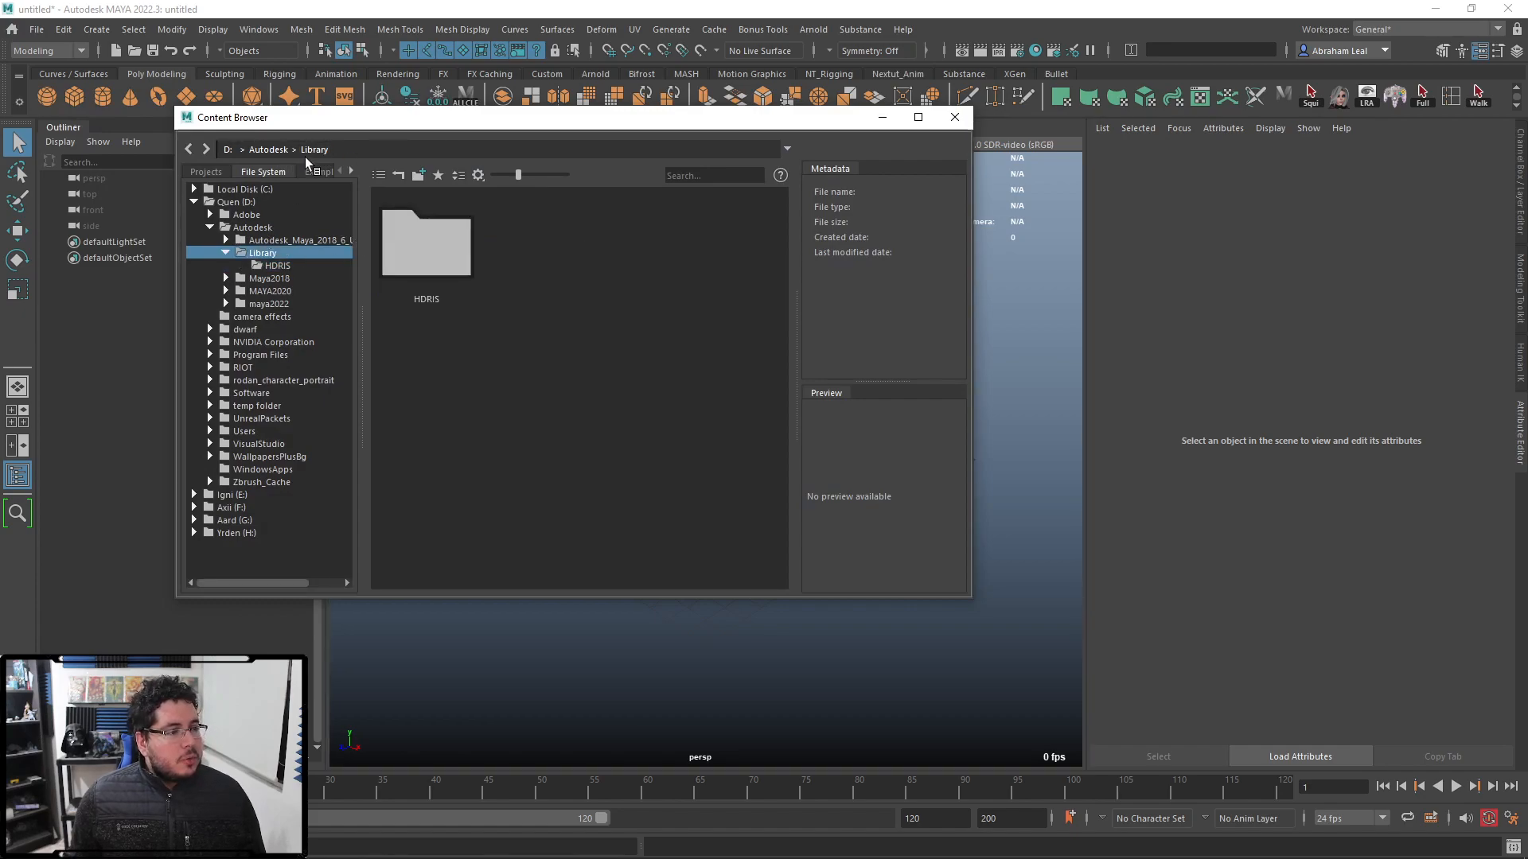
double_click(247, 228)
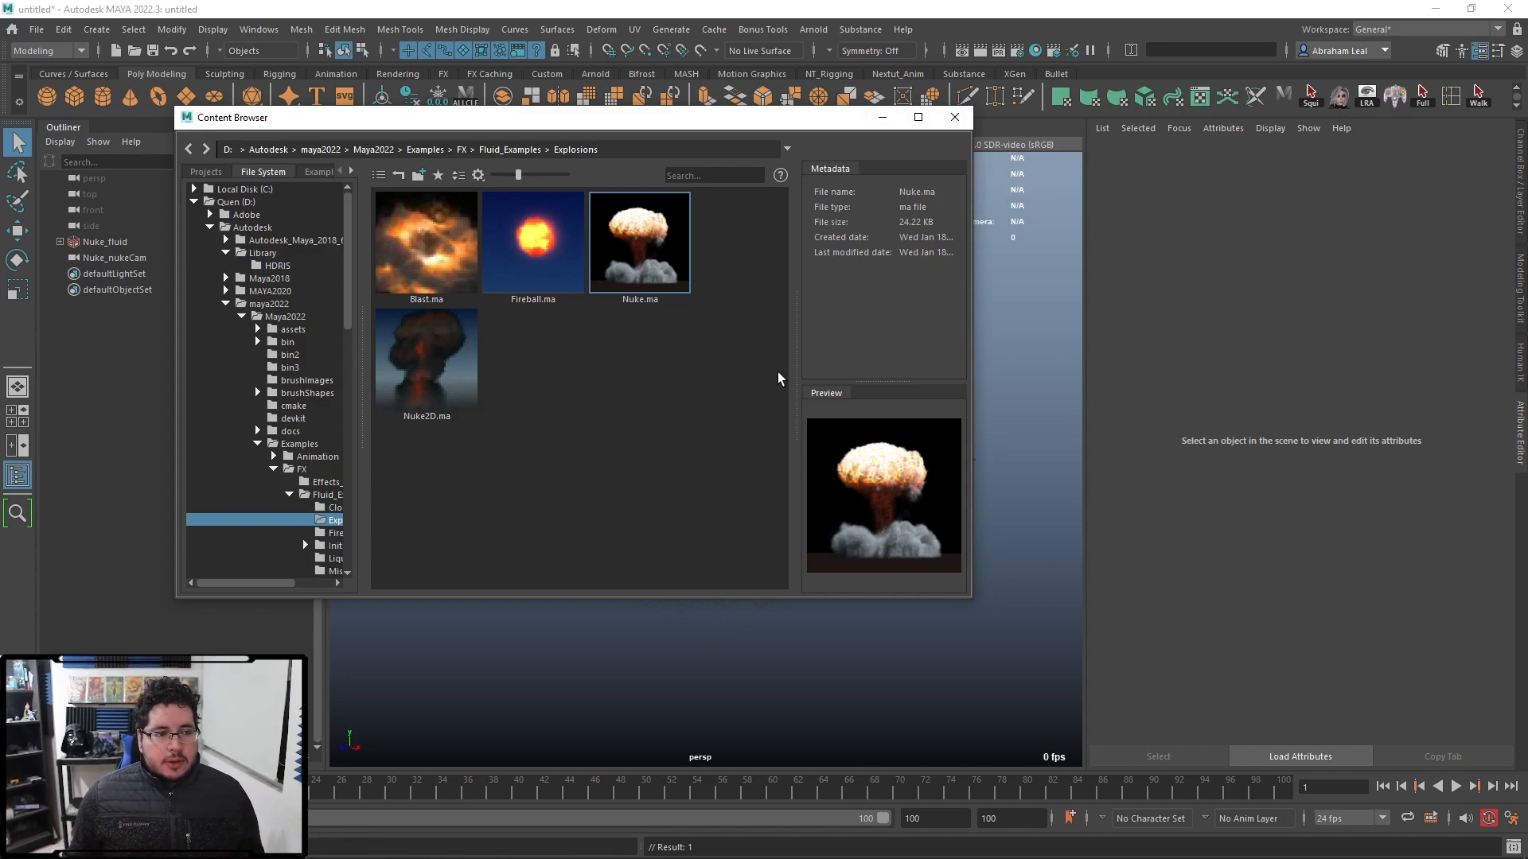
right_click(669, 273)
click(716, 281)
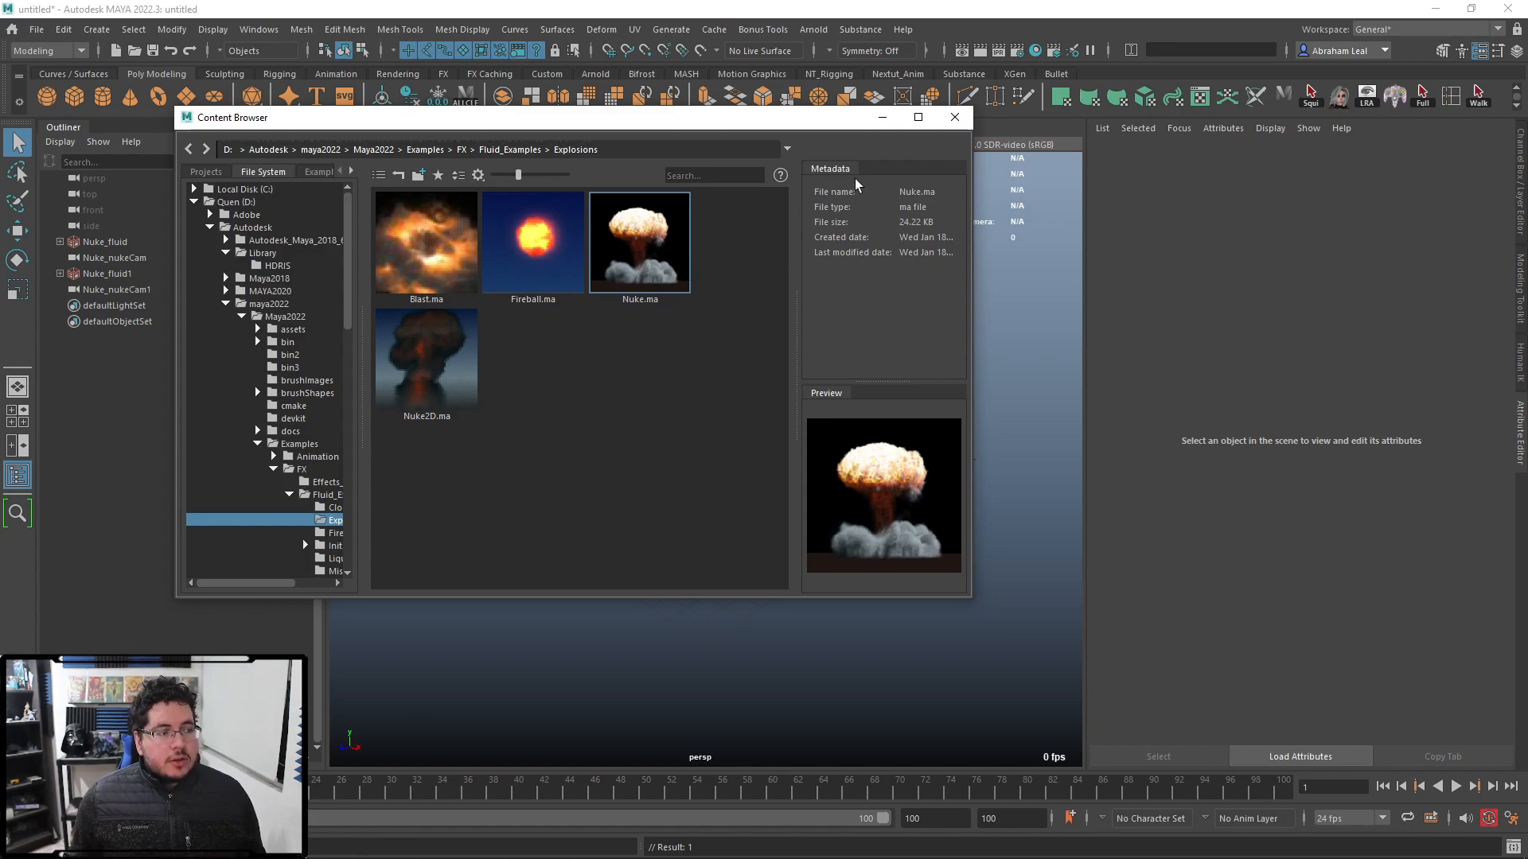
Step: Minimize the Content Browser and delete the duplicate nuke fluid and its camera from the scene
click(882, 117)
click(160, 273)
shift+click(160, 288)
key(Delete)
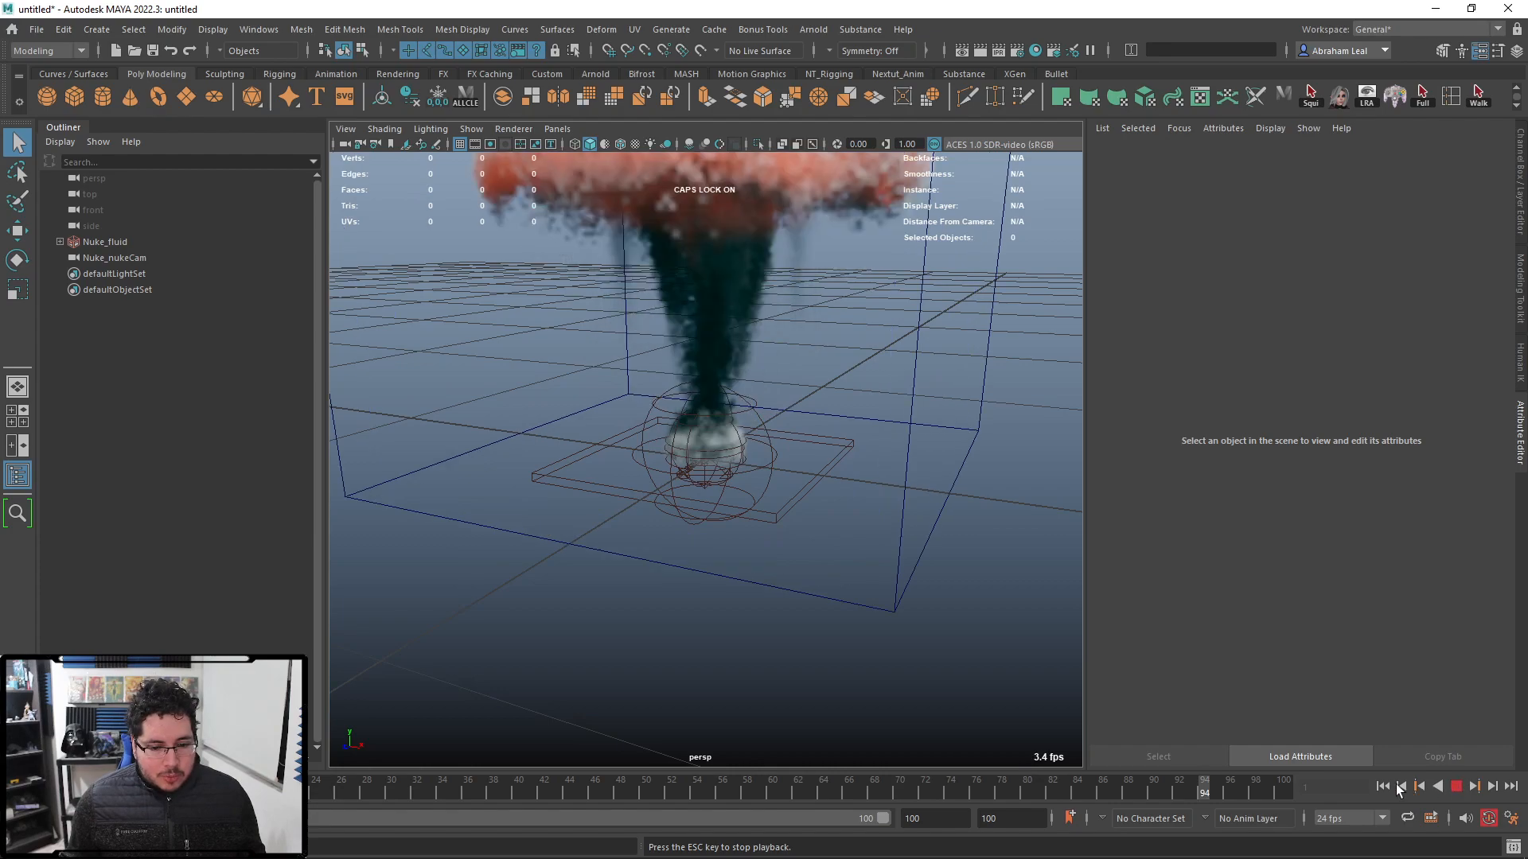
Step: Rewind the nuke fluid simulation and examine its container and emitter from farther away
click(1383, 787)
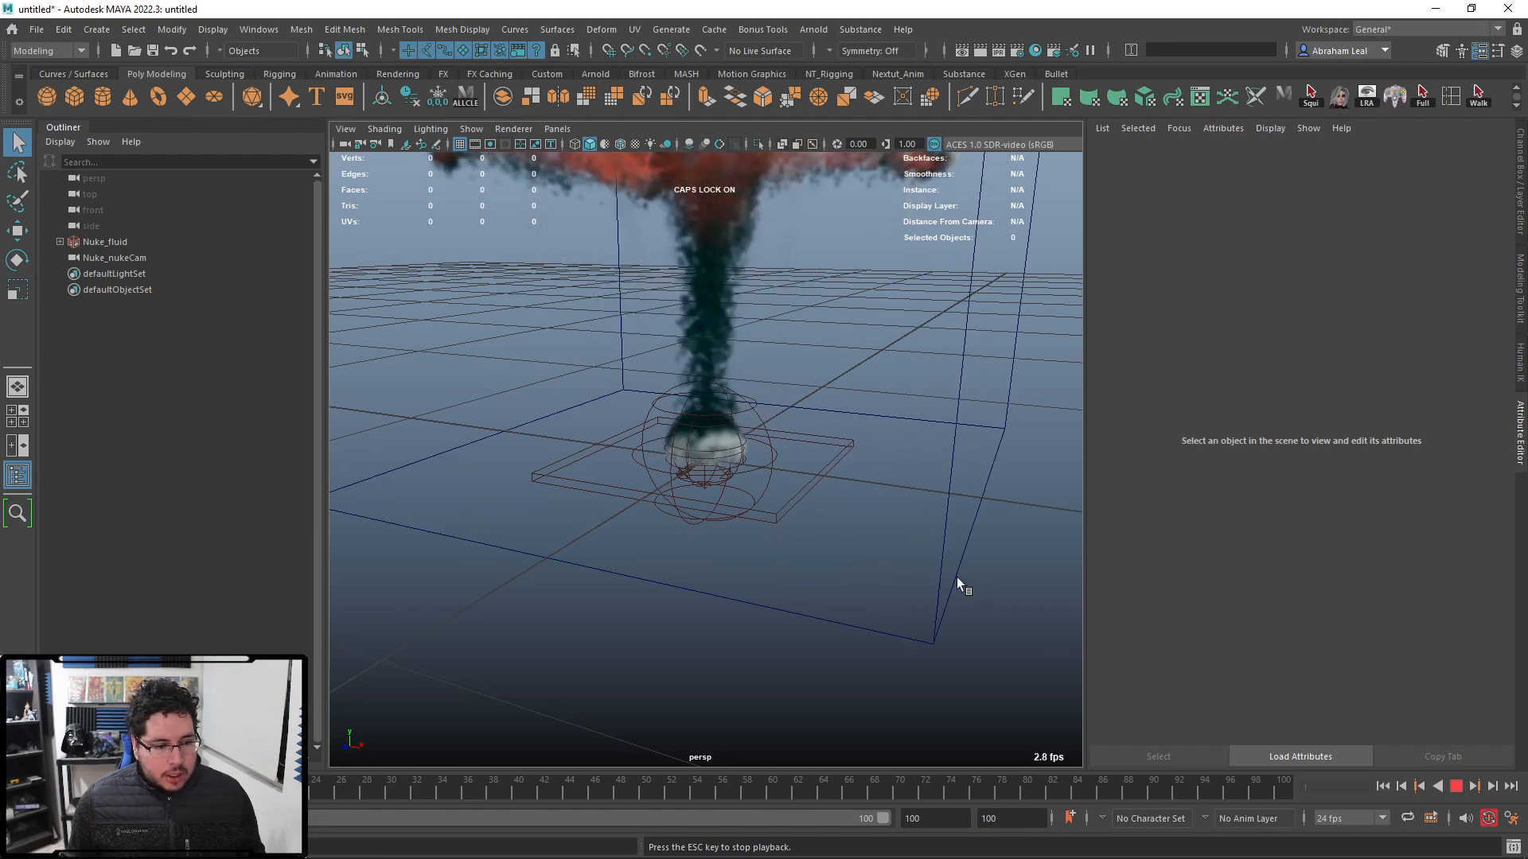
alt+right_drag(982, 593, 877, 577)
alt+drag(877, 578, 624, 468)
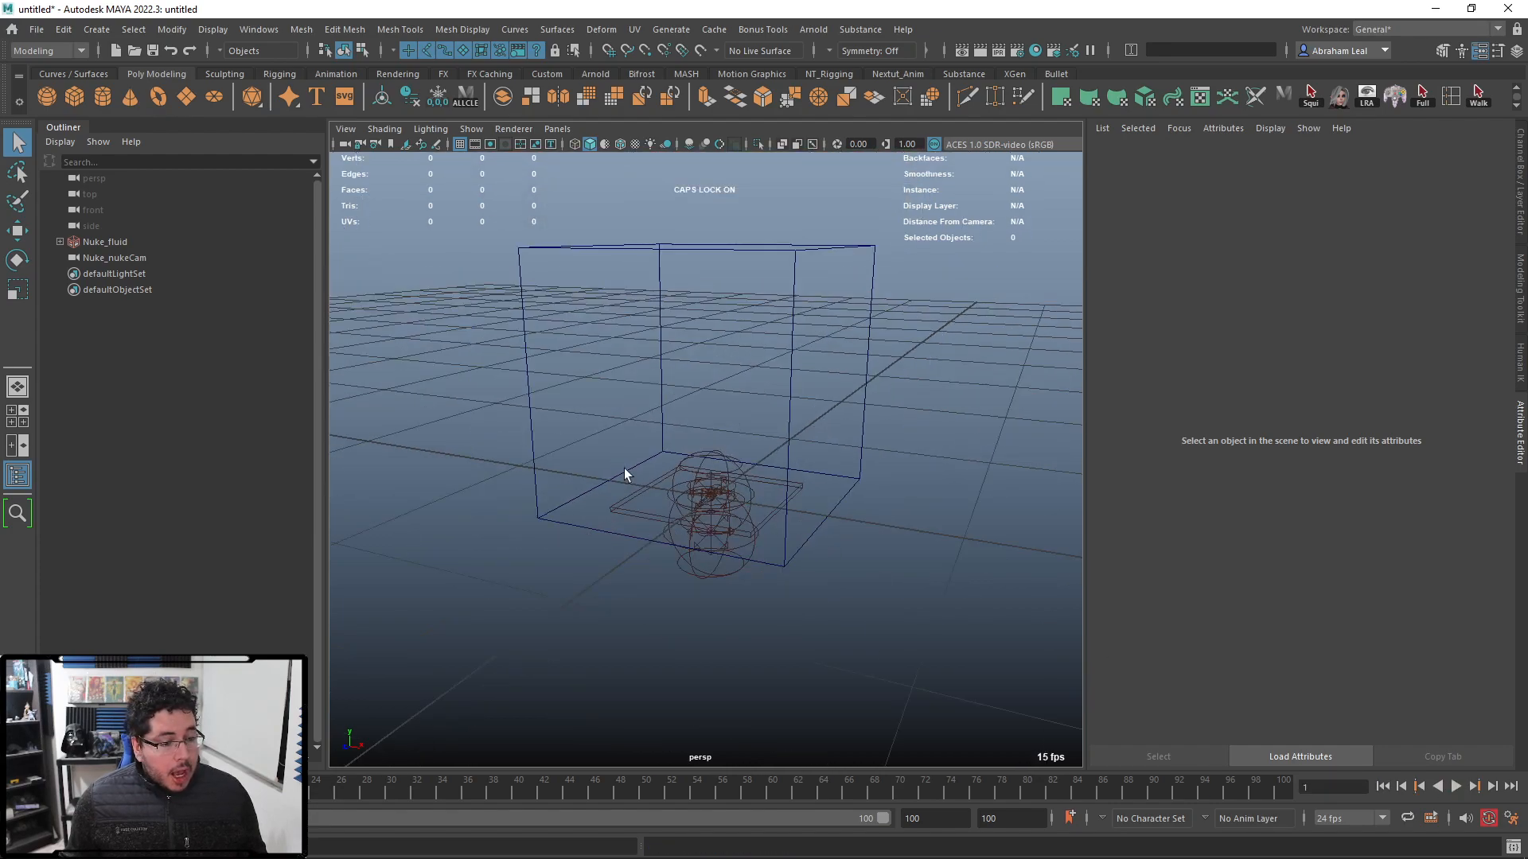
Step: Delete the remaining Nuke_fluid container and Nuke_nukeCam camera
click(105, 242)
shift+click(128, 258)
key(Delete)
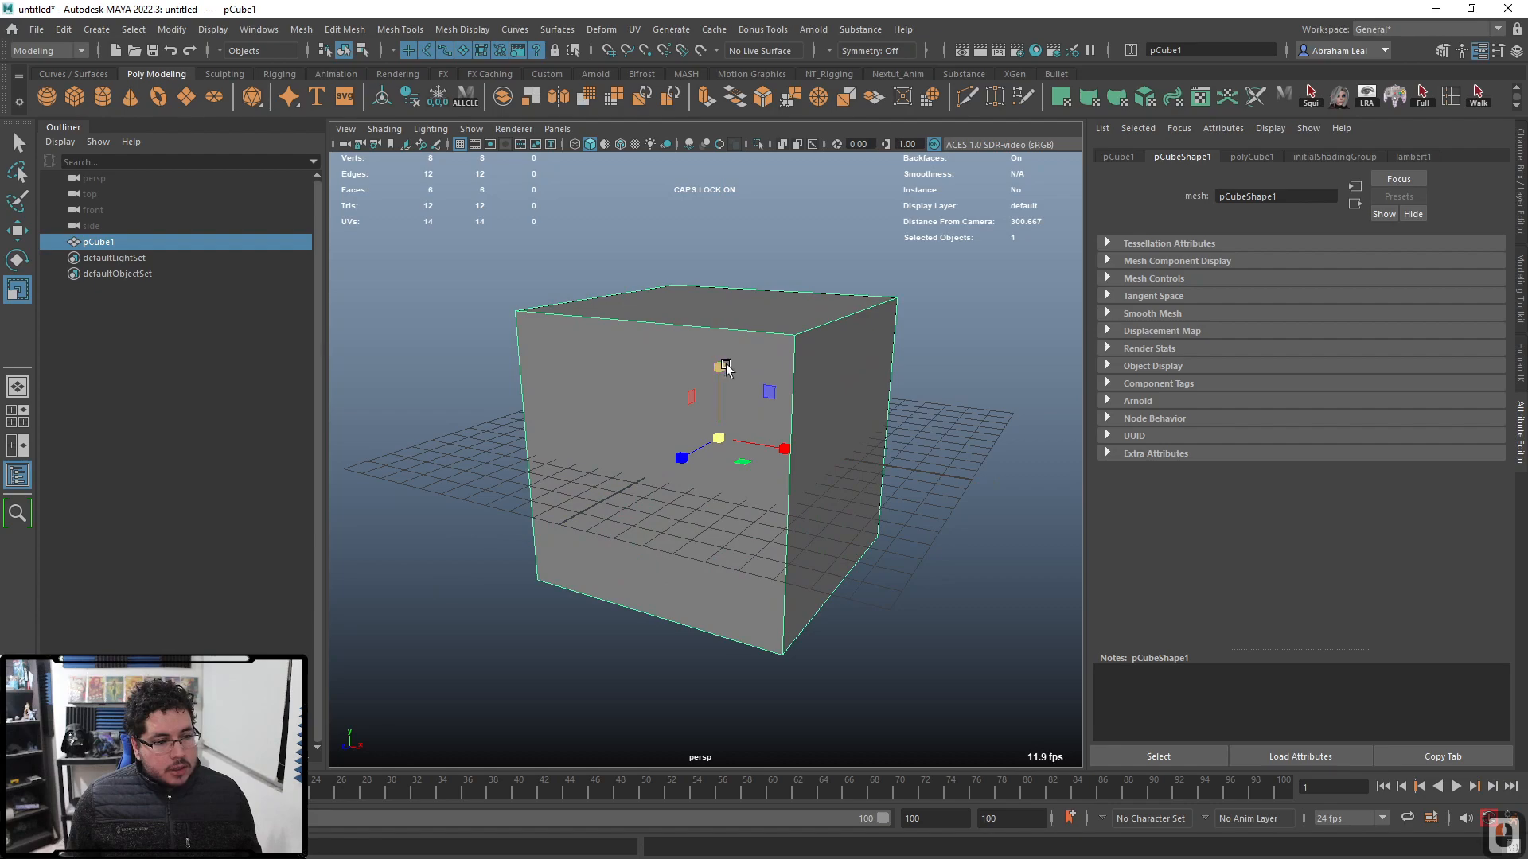
Step: Flatten the cube into a slab and set its Scale X to 30
drag(721, 366, 783, 435)
alt+right_drag(784, 435, 748, 442)
key(ctrl+a)
click(1478, 250)
text(30)
key(Tab)
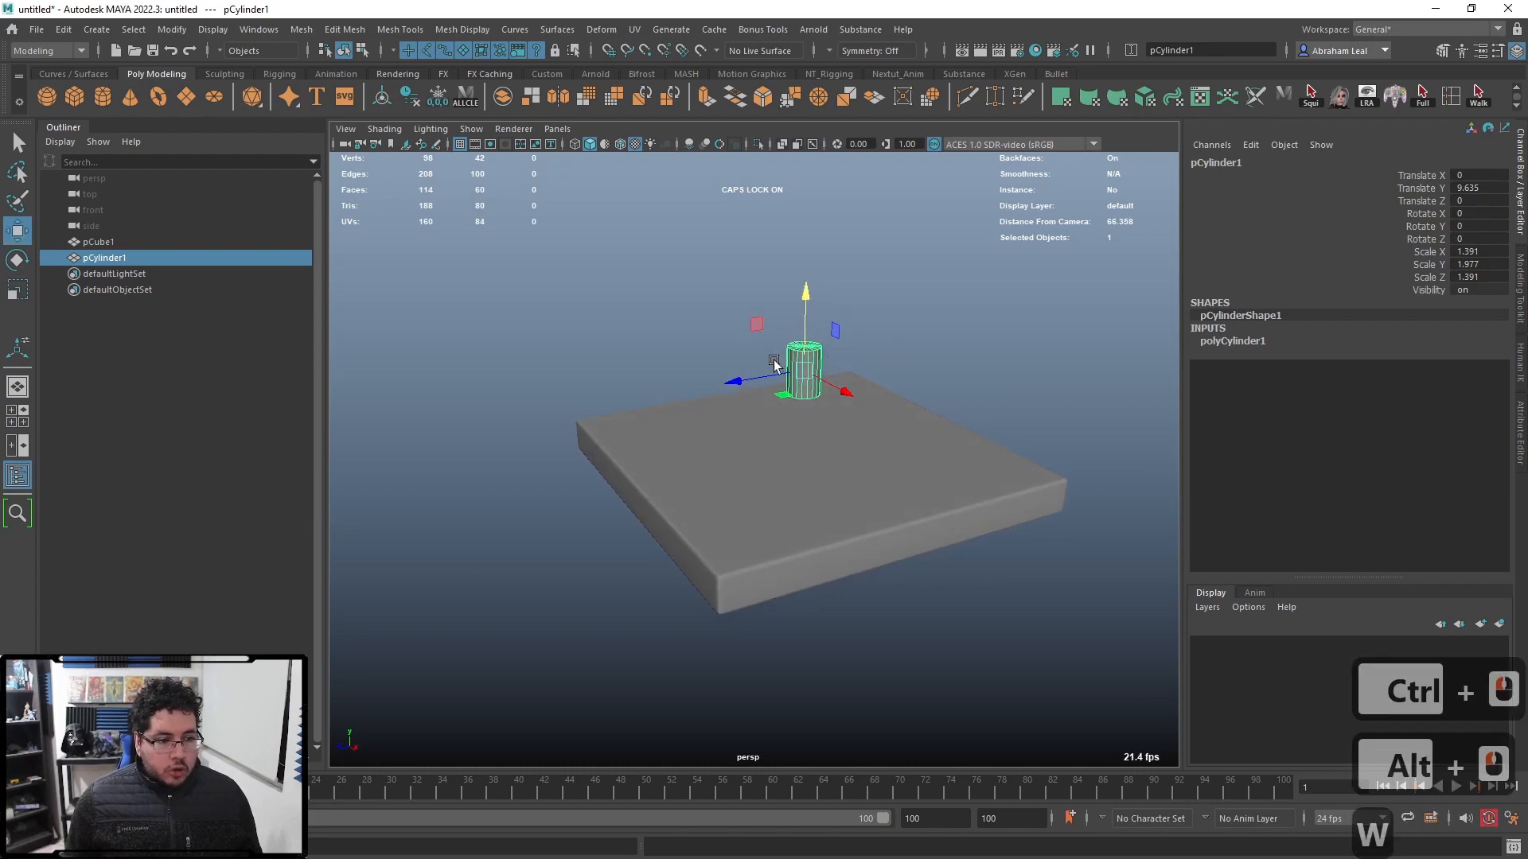
Step: Move the cylinder to about -11.785 in Z and thin it to a scale of about 1.108 in X and Z
drag(772, 379, 859, 406)
key(r)
ctrl+drag(854, 338, 843, 290)
key(w)
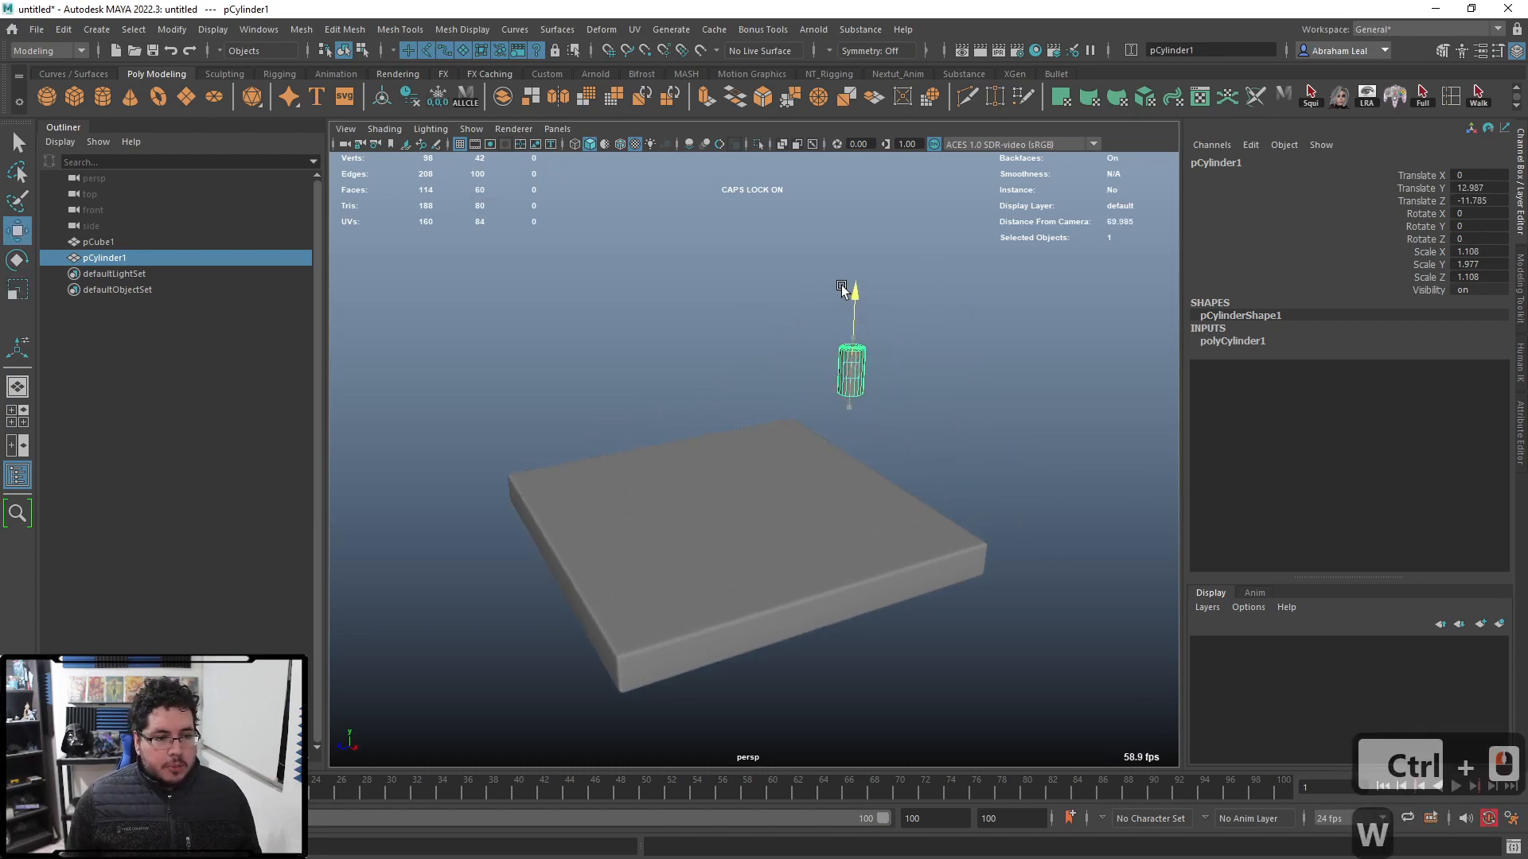
alt+right_drag(842, 290, 796, 318)
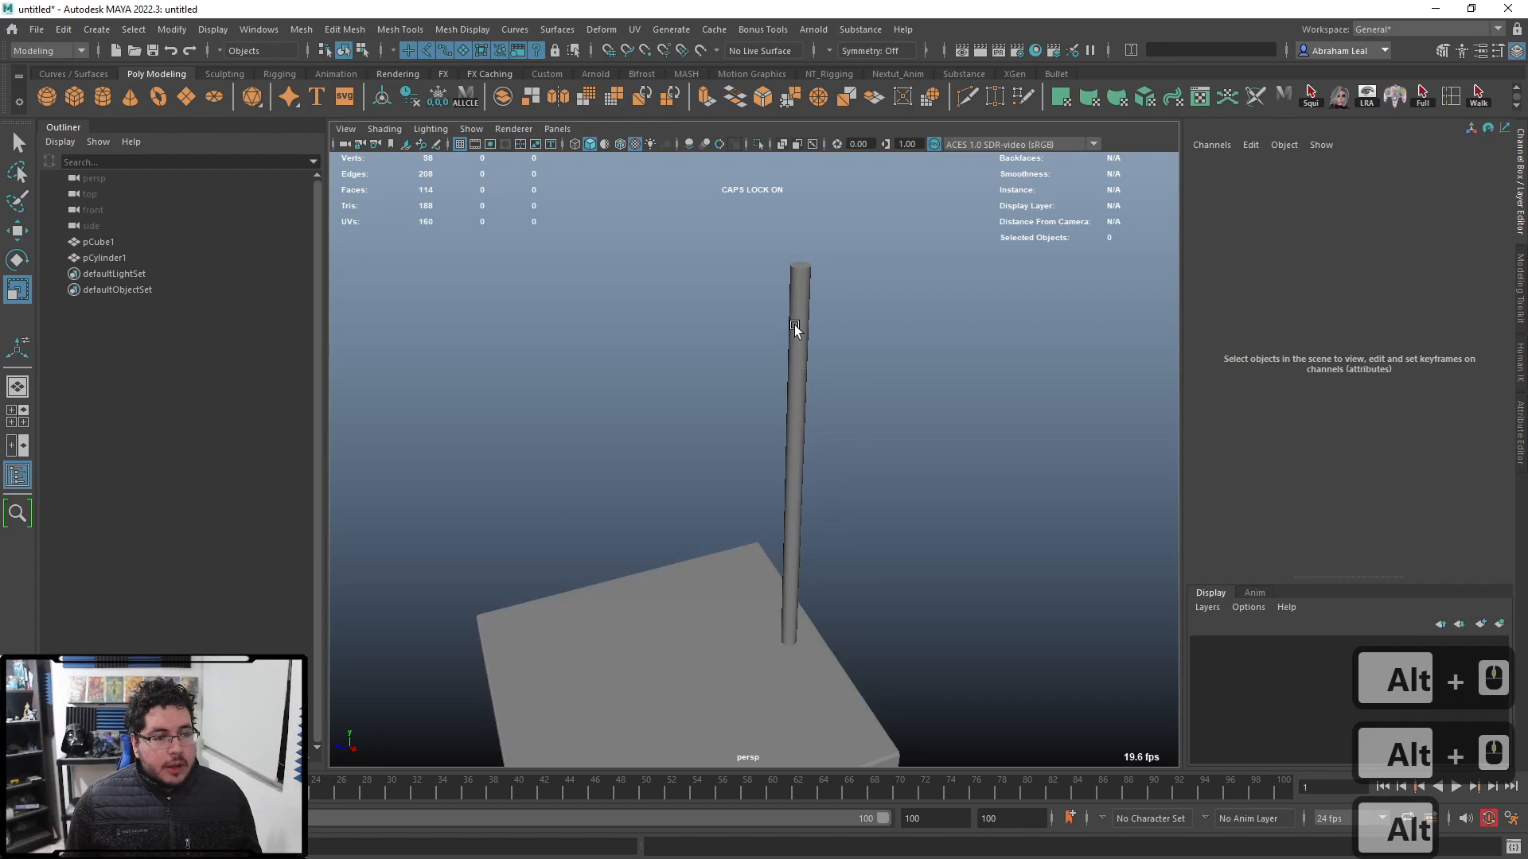
Step: Switch to Chrome to check the stand in the clay render reference photo, and return to Maya
click(795, 331)
key(alt+Tab)
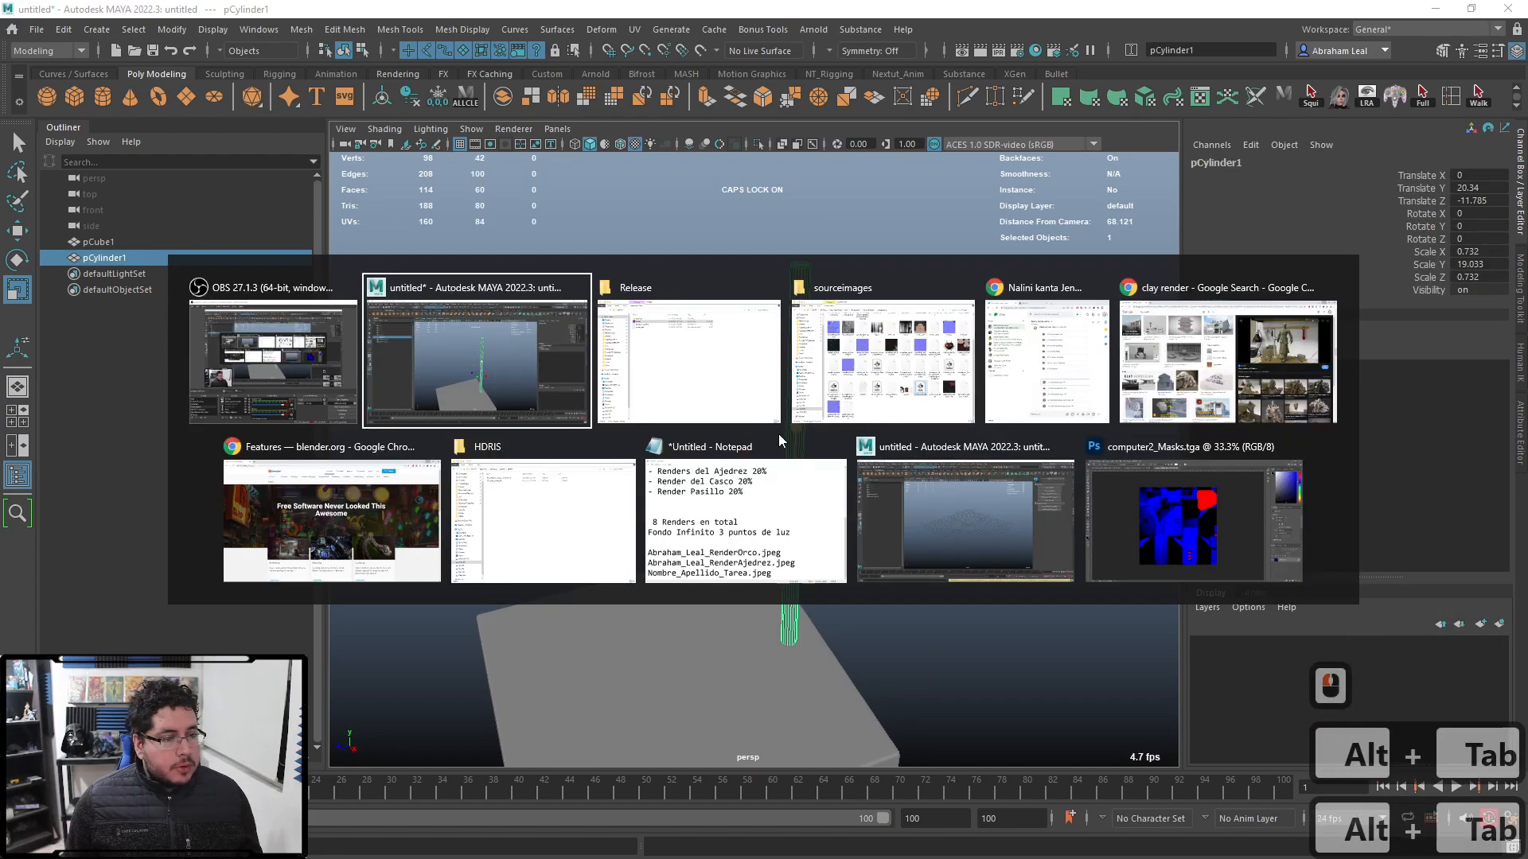
click(1217, 359)
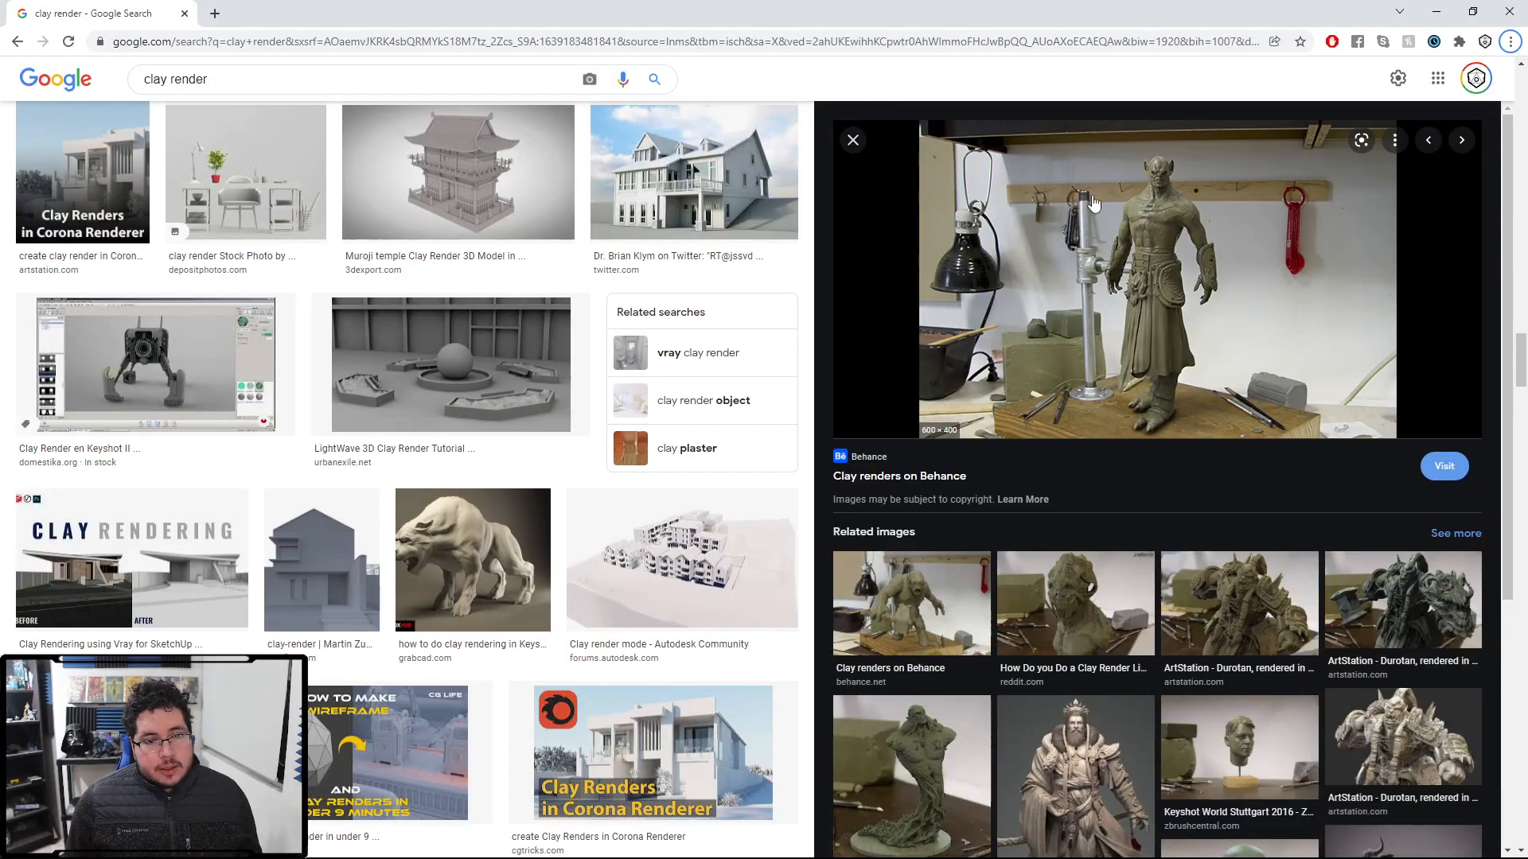
key(alt+Tab)
key(q)
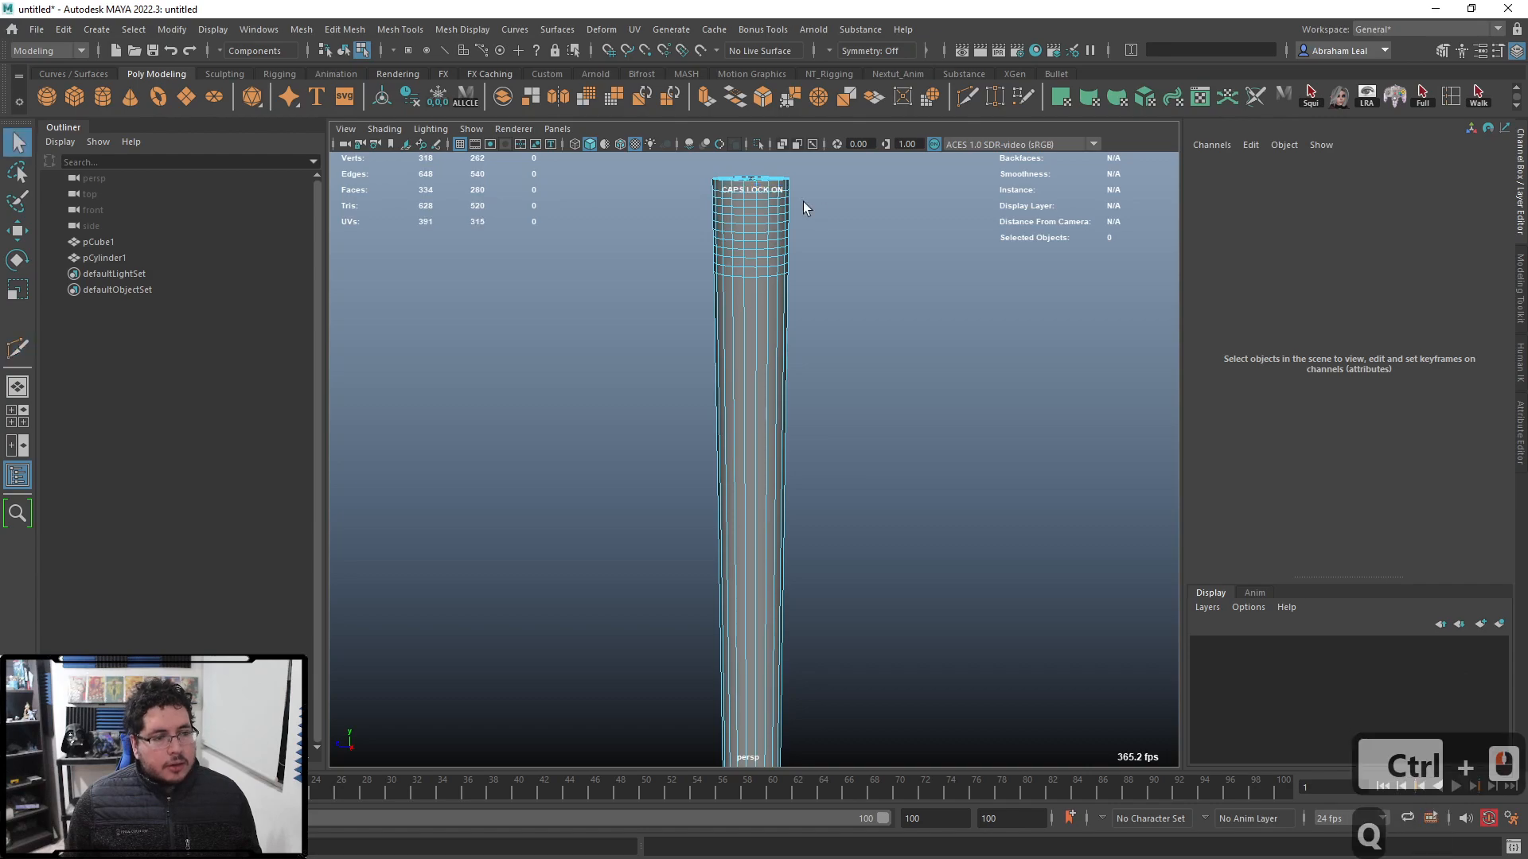
key(q)
alt+middle_drag(803, 203, 794, 270)
alt+right_drag(794, 270, 641, 382)
right_drag(761, 313, 745, 245)
double_click(761, 296)
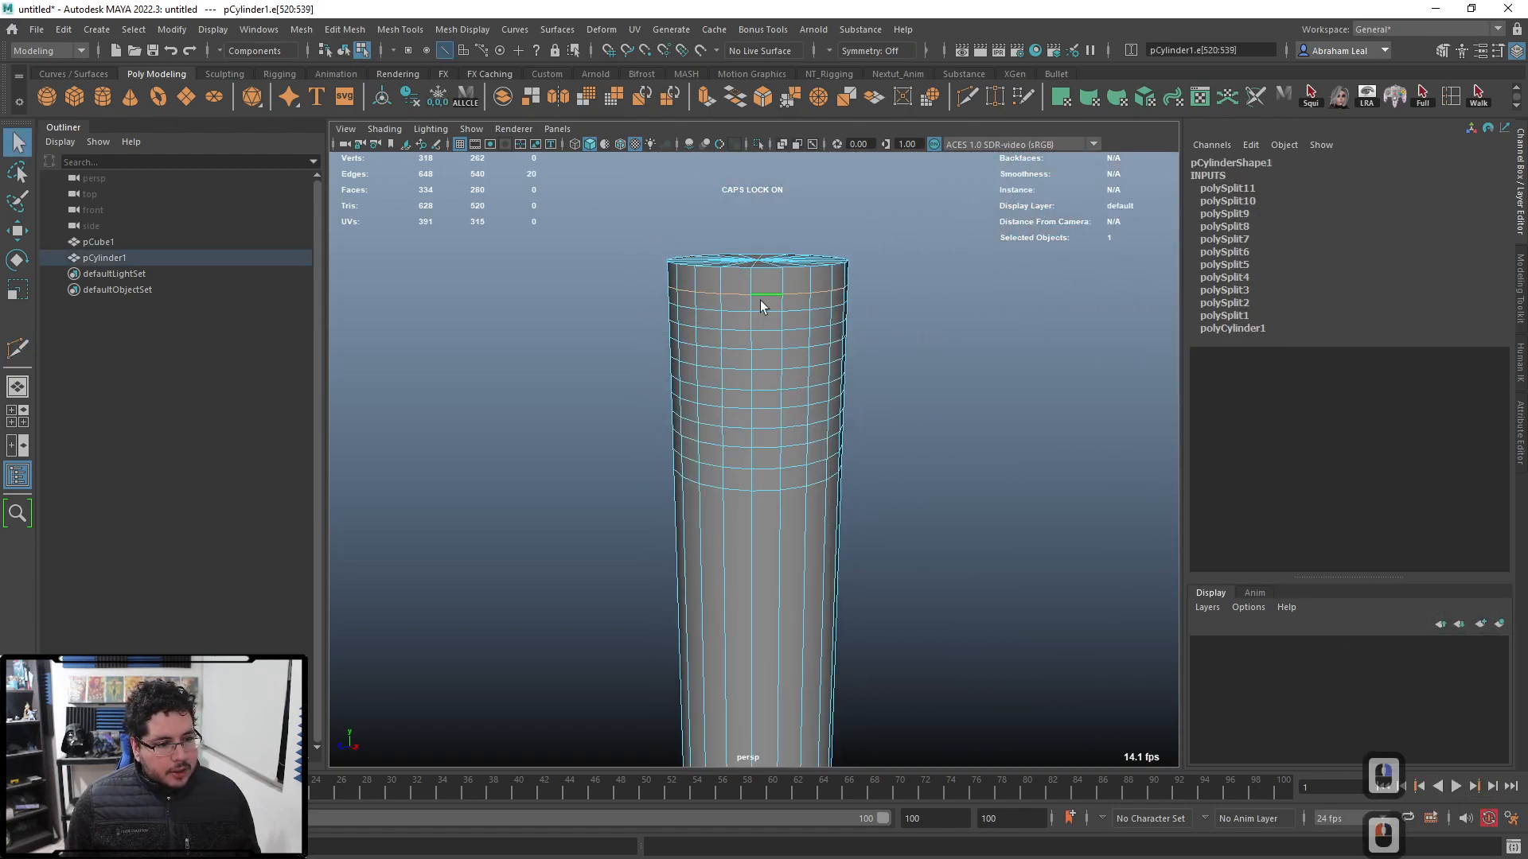
shift+double_click(766, 312)
shift+double_click(768, 332)
shift+double_click(772, 347)
shift+double_click(767, 368)
shift+double_click(767, 388)
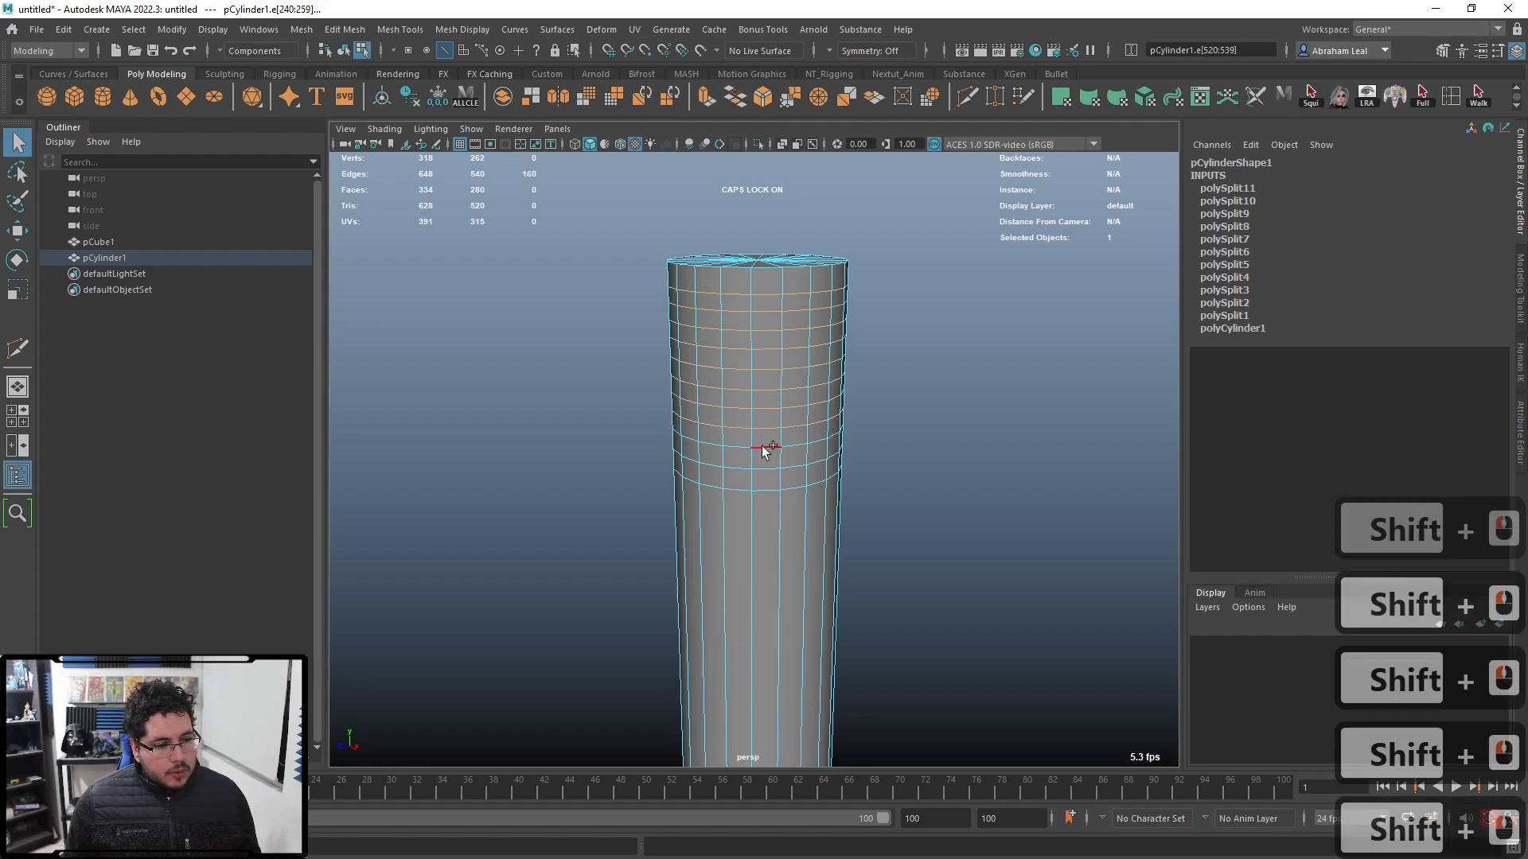
click(866, 440)
Step: Select alternating bands of faces near the pole's upper end and extrude them with a small offset
right_drag(782, 406, 784, 461)
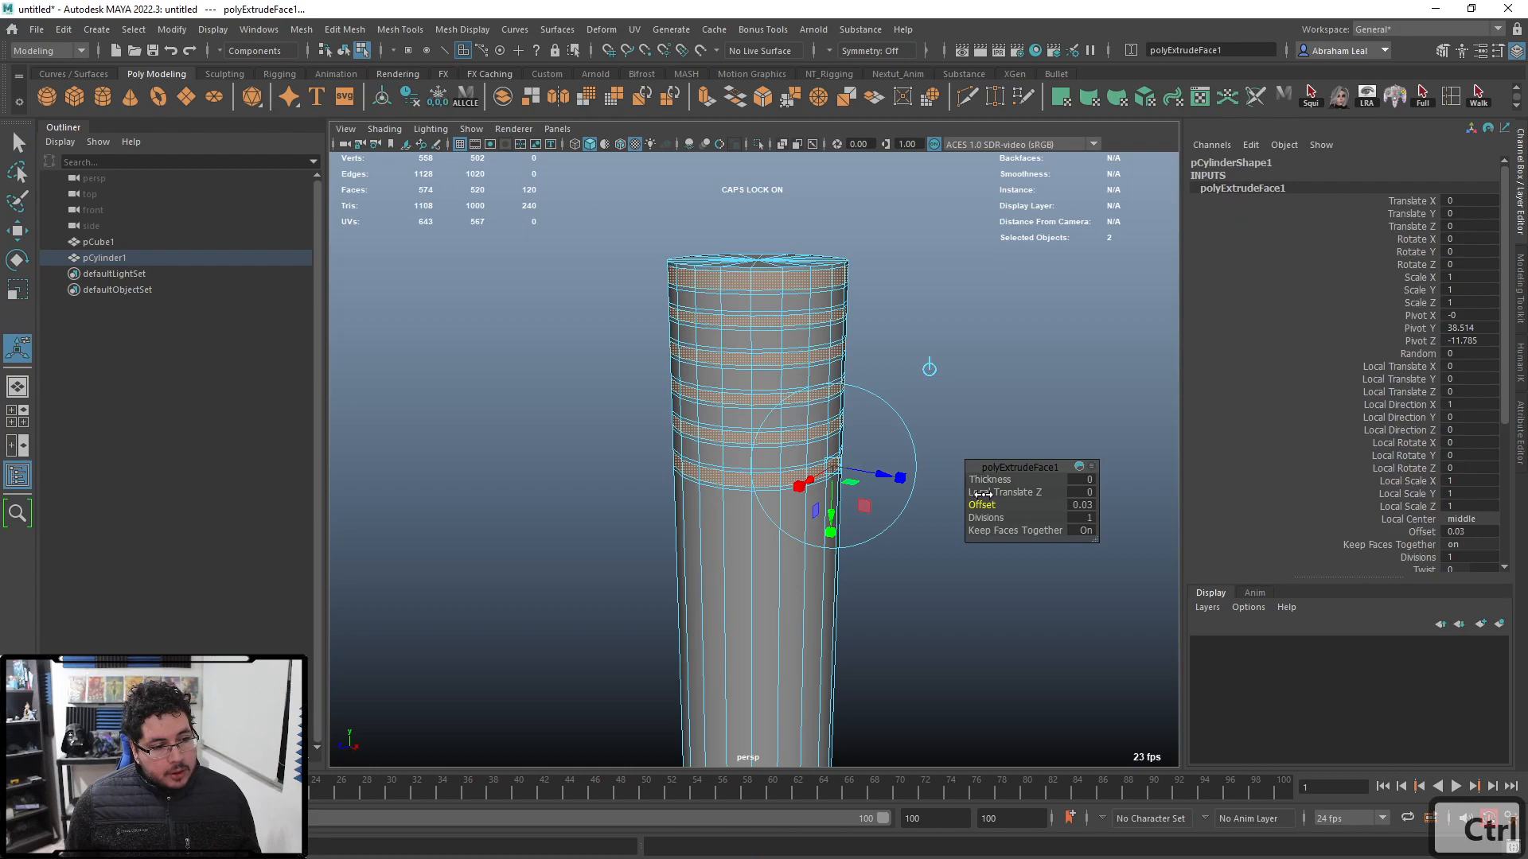
mouse_move(983, 503)
ctrl+mouse_down()
mouse_move(973, 489)
mouse_move(989, 503)
ctrl+mouse_up()
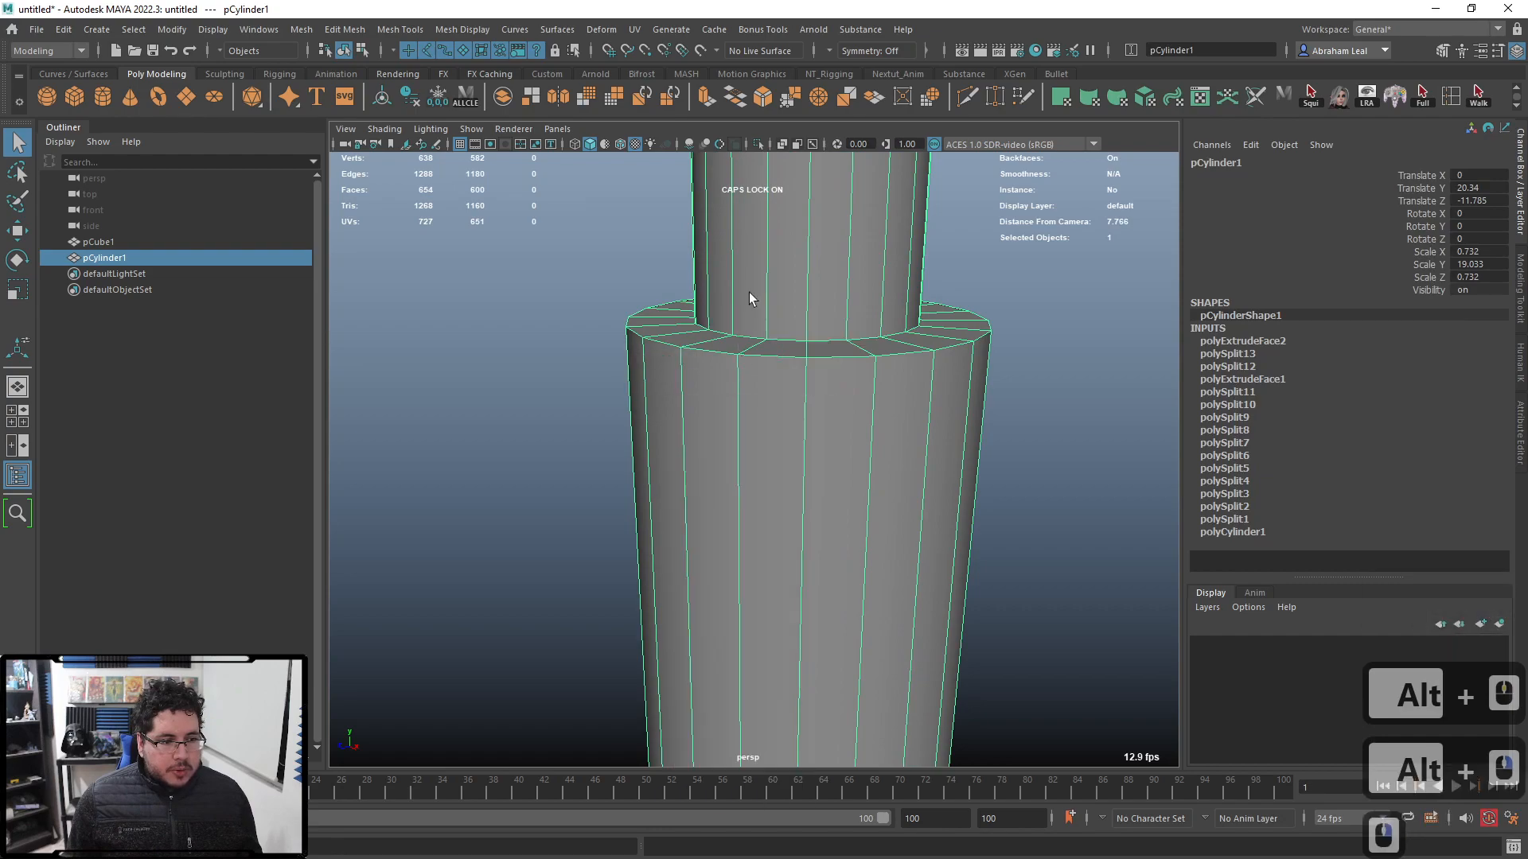
Step: Select the inner and outer edge loops at both shoulders where the pole changes thickness
right_drag(748, 293, 748, 243)
double_click(743, 336)
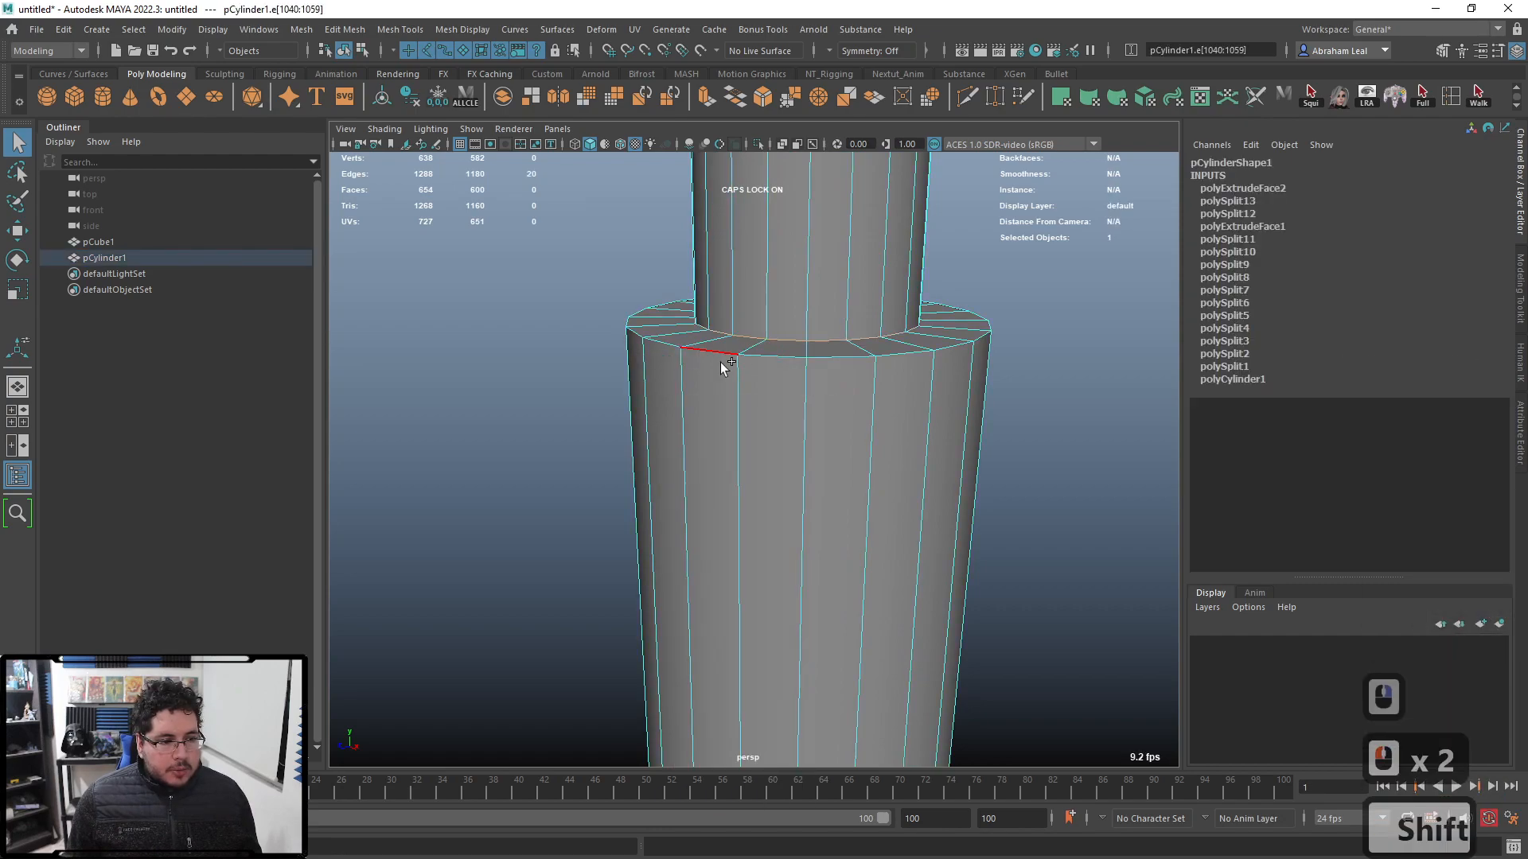
shift+double_click(719, 358)
scroll(796, 509, down, 5)
alt+drag(796, 509, 795, 372)
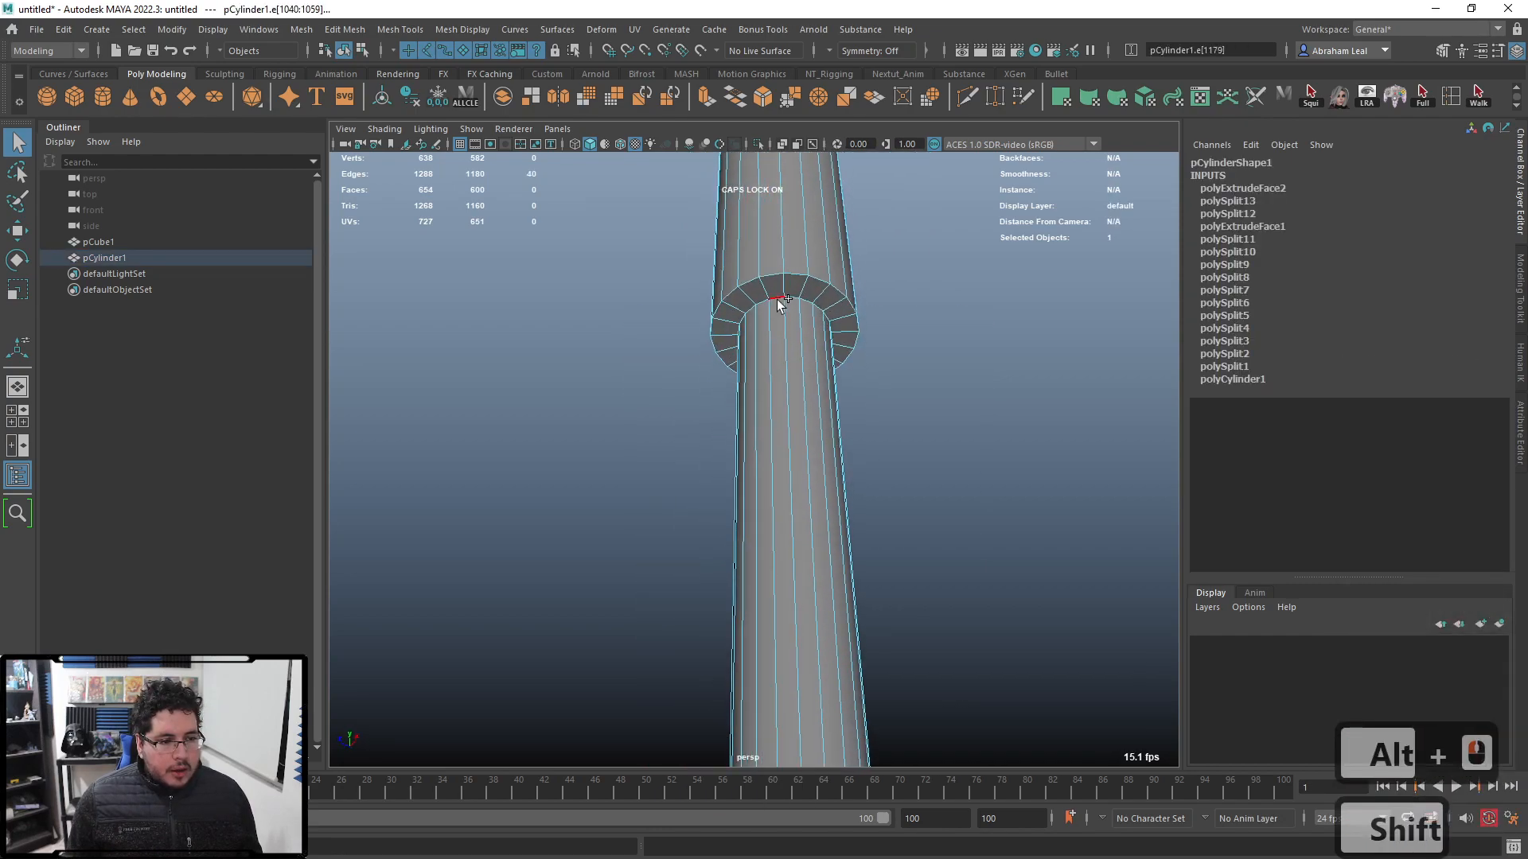
shift+double_click(776, 299)
shift+double_click(772, 276)
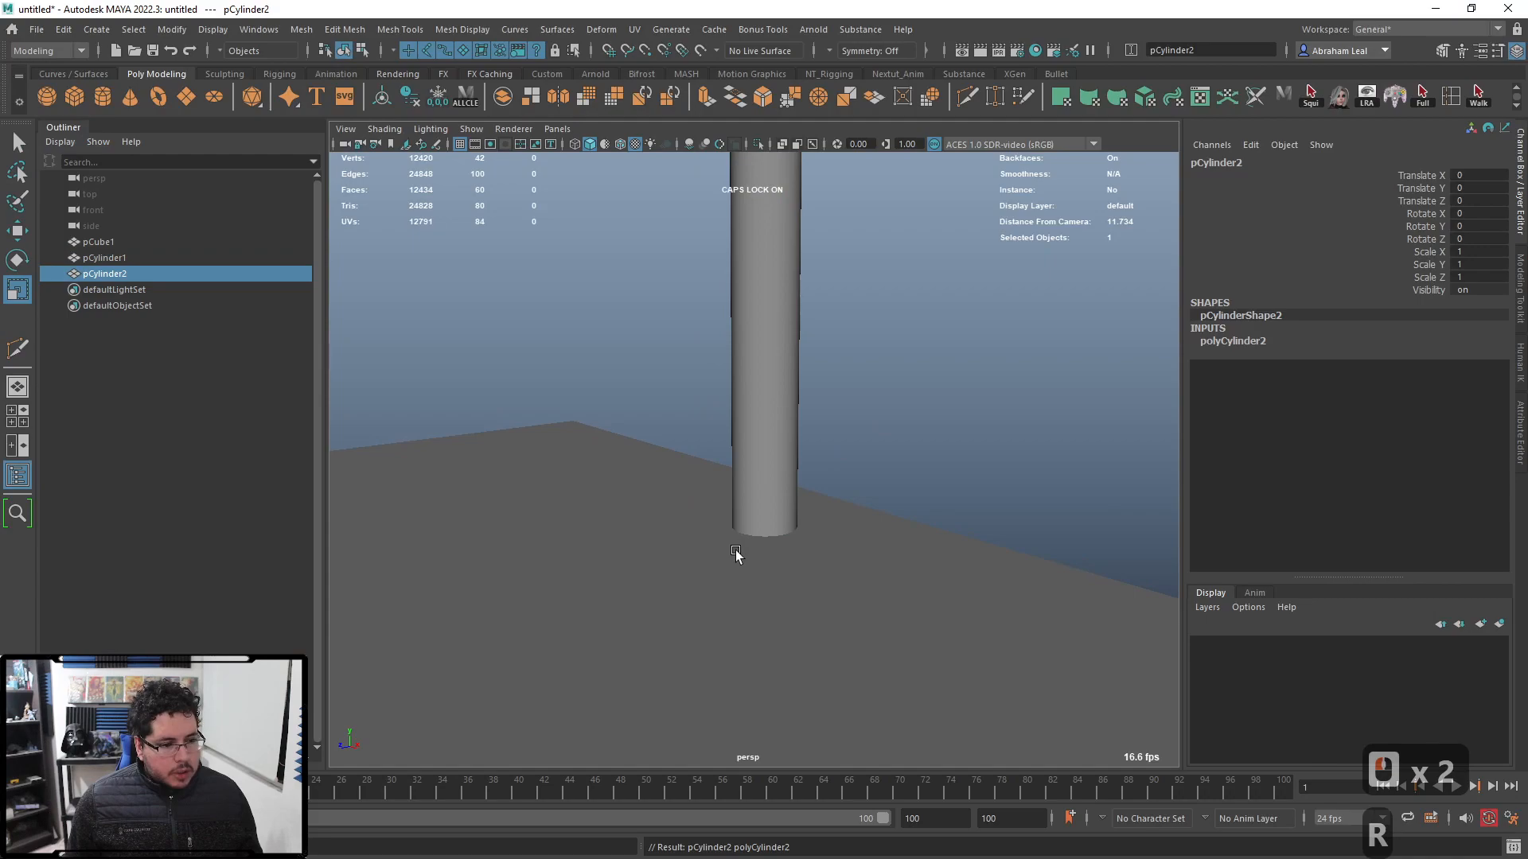
Step: Scale the new cylinder into a flat disk of about 4.748 by 0.56 and raise it to about 5.921 in Y
key(r)
scroll(737, 545, up, 3)
drag(597, 603, 690, 600)
drag(547, 528, 536, 388)
key(w)
key(r)
key(w)
drag(529, 321, 603, 394)
Step: Snap the disk's pivot to the center of its underside
key(f)
key(d)
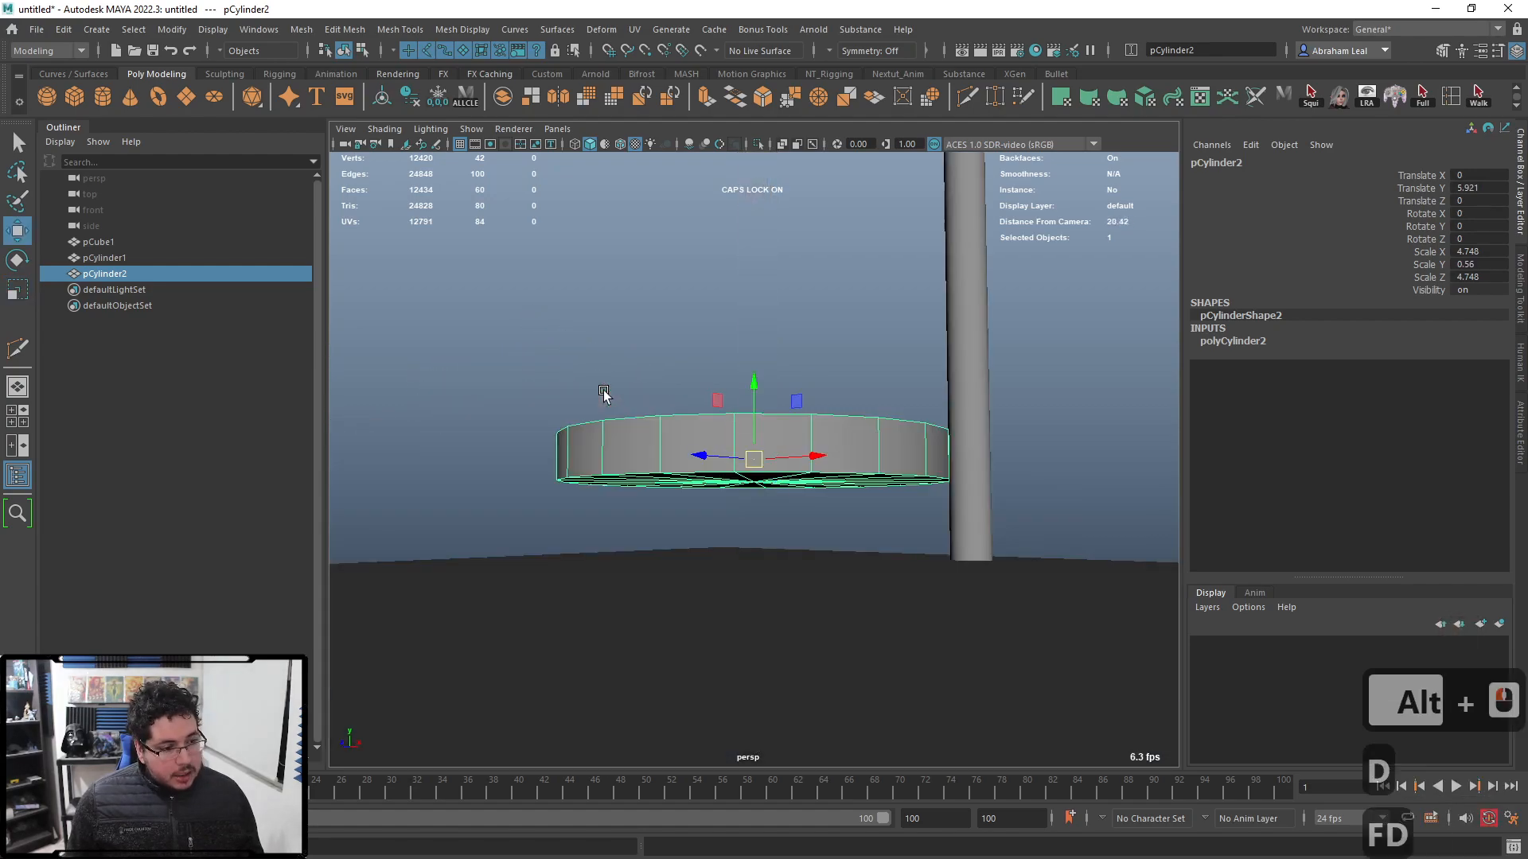
key(v)
drag(753, 385, 759, 485)
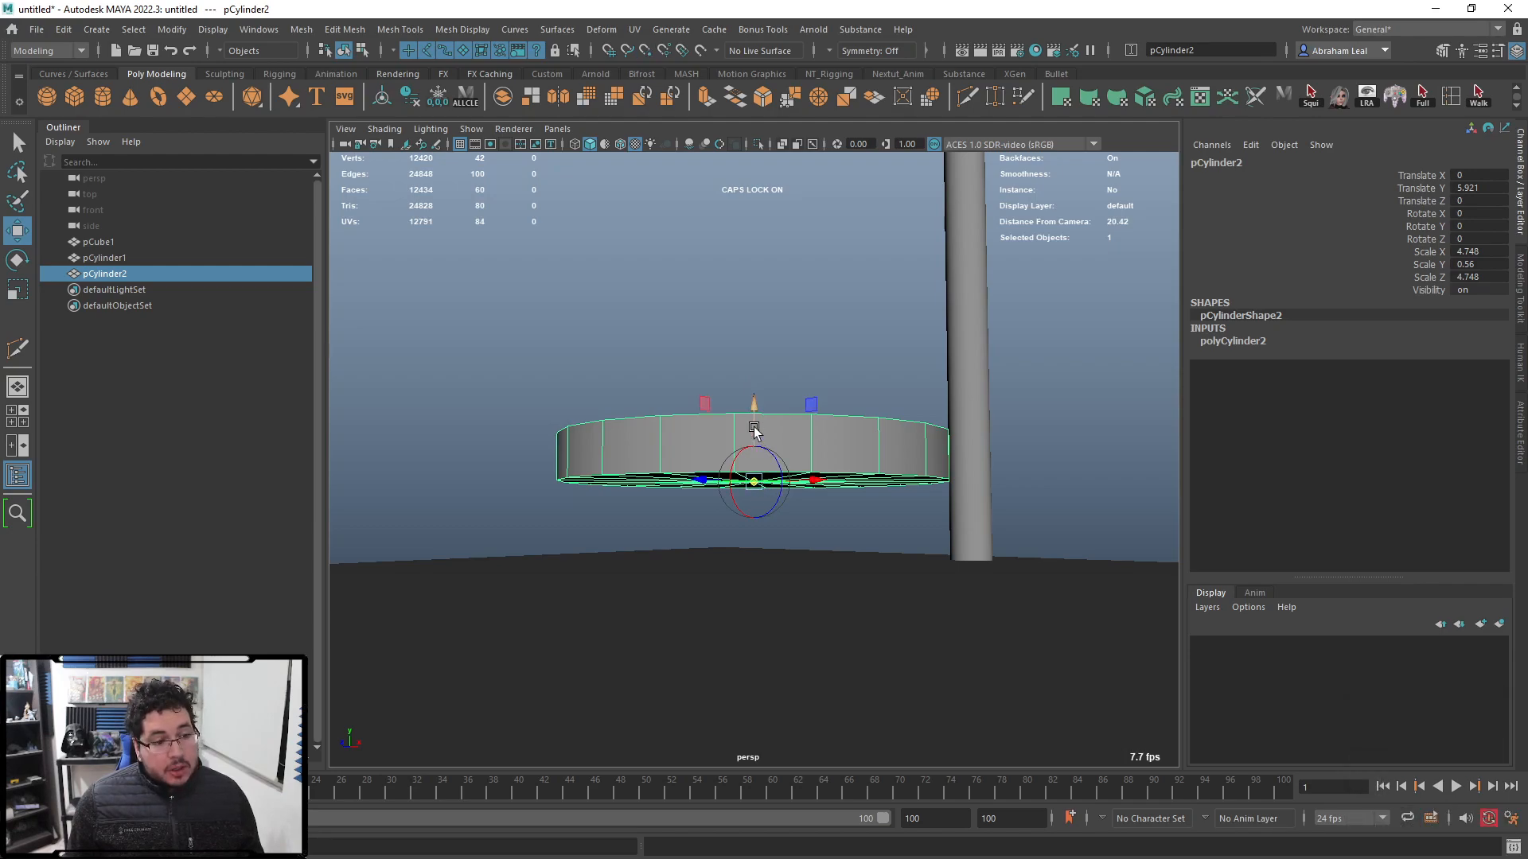
Step: Snap the disk down to the slab surface and center it on the pole's foot
key(w)
key(v)
drag(753, 398, 951, 559)
alt+drag(795, 445, 939, 541)
key(v)
drag(565, 440, 937, 426)
Step: Scale the disk down into a narrower base around the pole
alt+middle_drag(937, 427, 762, 502)
scroll(762, 503, up, 3)
mouse_move(762, 503)
alt+mouse_down()
mouse_move(734, 430)
mouse_move(784, 487)
mouse_move(820, 495)
mouse_move(792, 492)
mouse_move(791, 509)
alt+mouse_up()
key(r)
alt+drag(740, 509, 839, 549)
Step: Bevel the upper rim edge loop of the base disk and adjust the bevel's size
right_drag(839, 556, 832, 362)
double_click(851, 616)
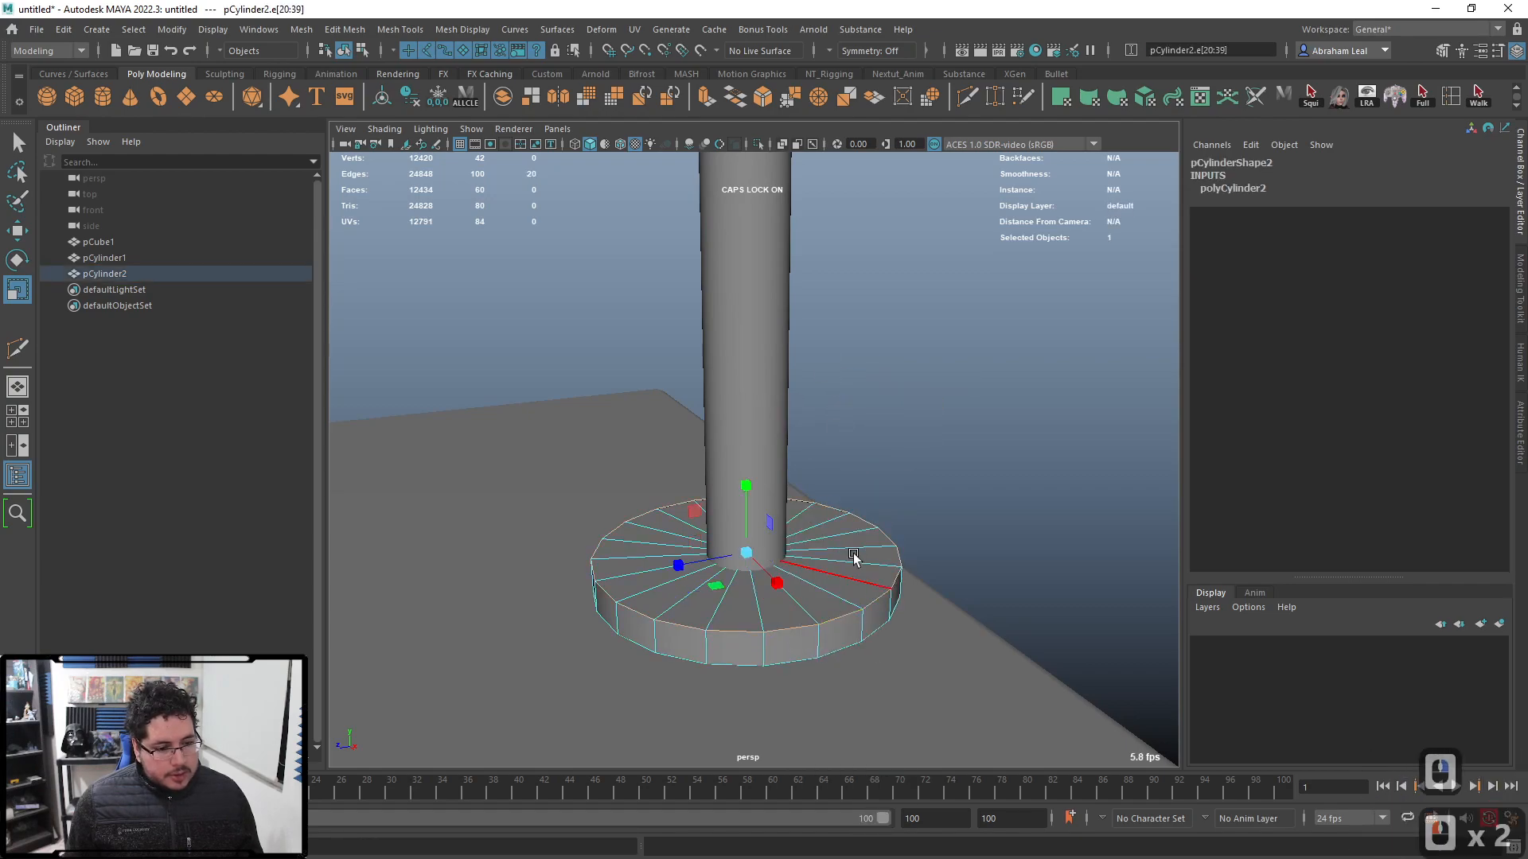
key(ctrl+b)
drag(983, 496, 999, 480)
Step: Insert a supporting edge loop around the side wall of the base disk and return to object mode
alt+drag(914, 514, 866, 435)
alt+right_drag(867, 435, 898, 549)
alt+middle_drag(897, 550, 863, 525)
click(967, 97)
ctrl+click(829, 611)
key(q)
alt+drag(844, 613, 852, 589)
right_drag(832, 405, 1004, 312)
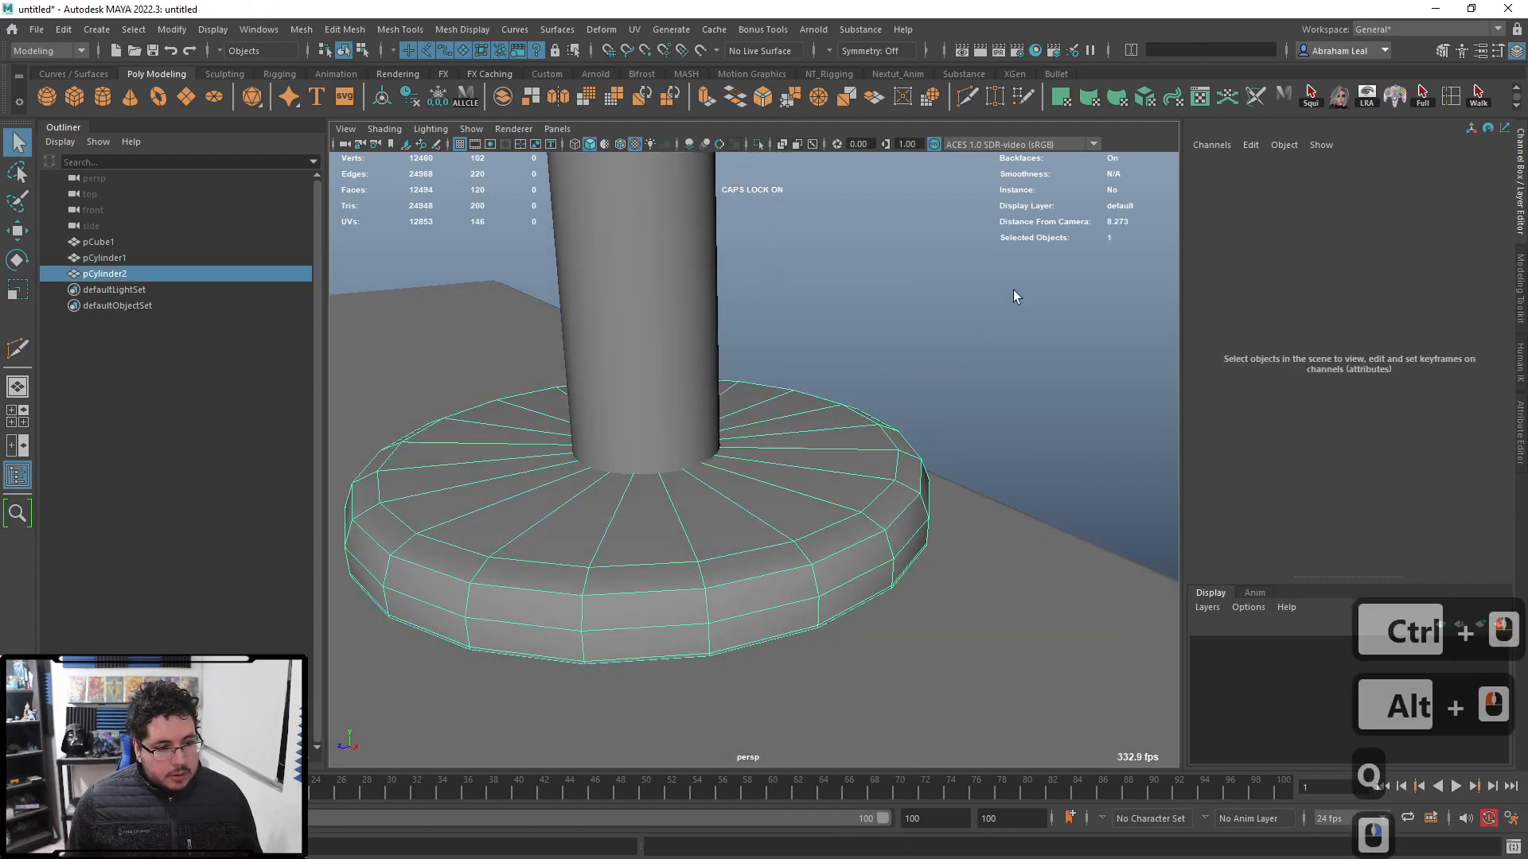
Step: Extrude the base disk's upper cap faces inward with an offset of 1.67 to fit around the pole
key(4)
key(ctrl+F11)
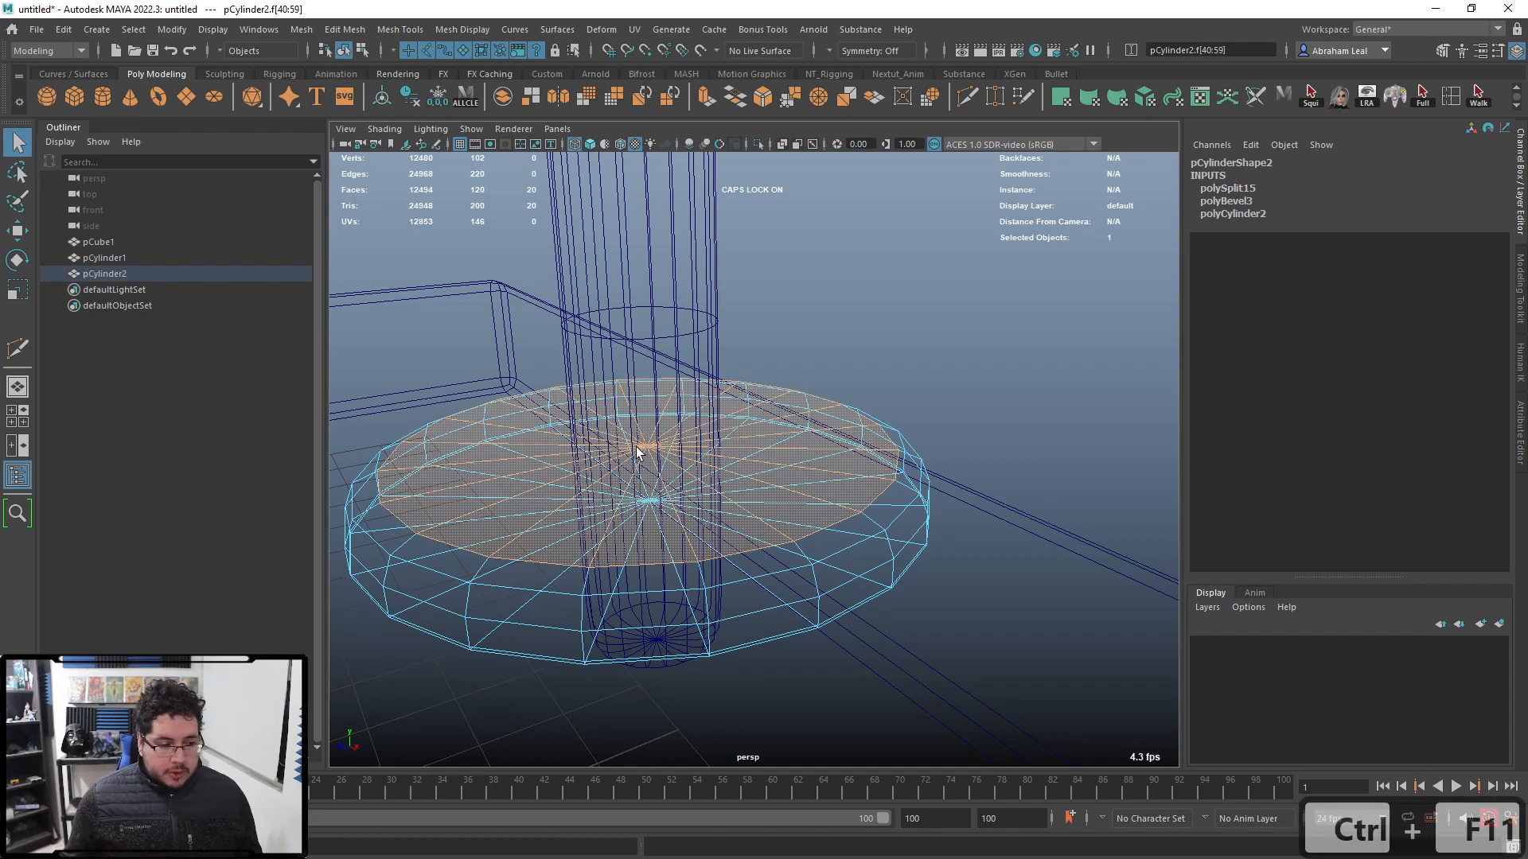
key(ctrl+e)
mouse_move(963, 504)
ctrl+mouse_down()
mouse_move(977, 458)
mouse_move(986, 500)
ctrl+mouse_up()
key(5)
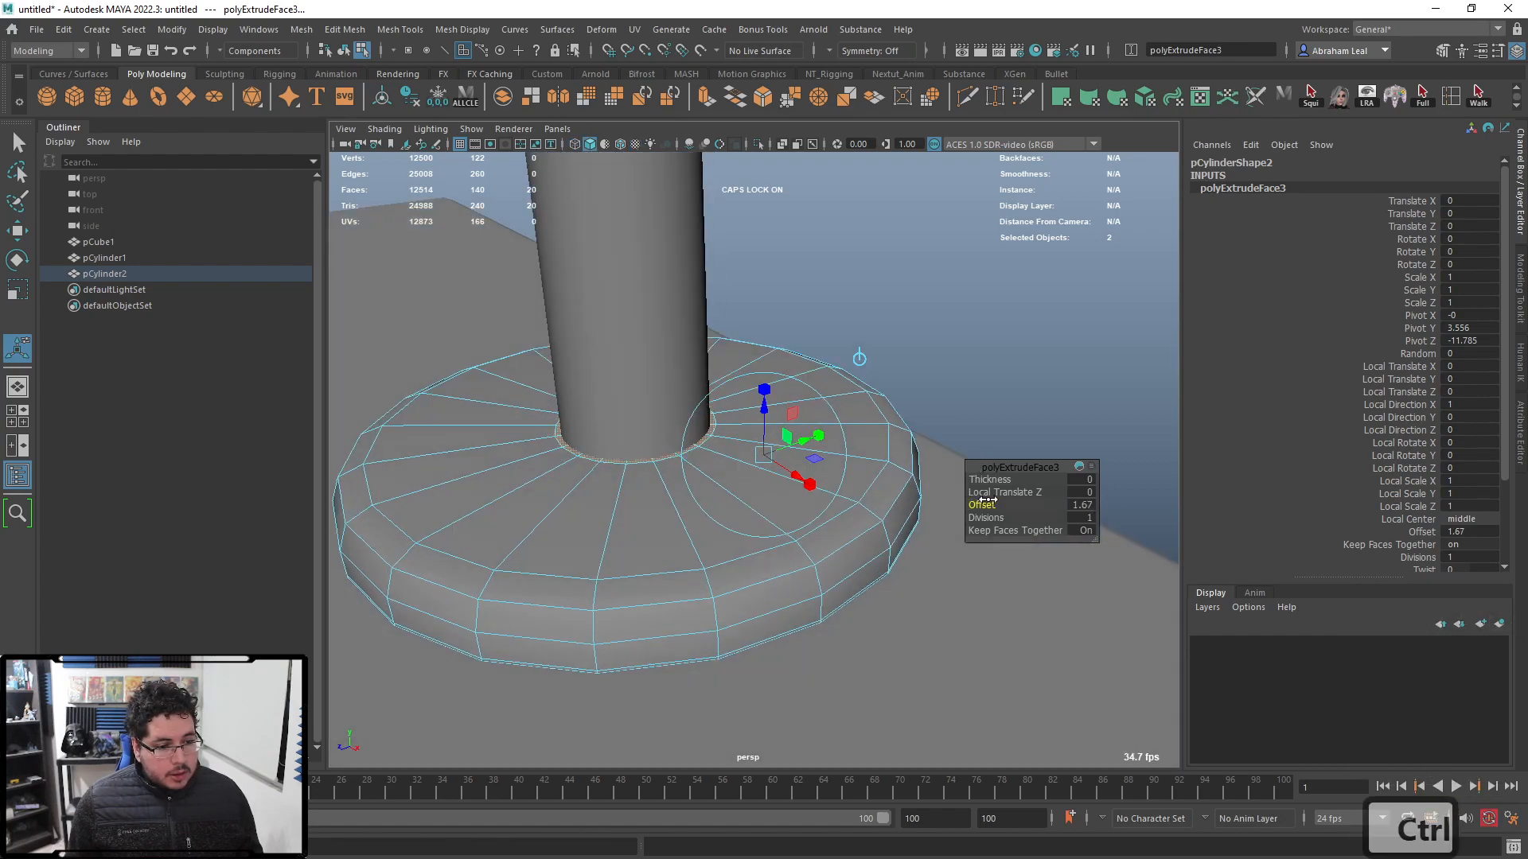
Step: Extrude the disk's inner cap faces downward by about 0.239 to form a recess around the pole
key(ctrl+e)
drag(675, 396, 677, 409)
alt+drag(783, 410, 637, 452)
alt+right_drag(636, 452, 665, 457)
alt+middle_drag(666, 457, 784, 453)
key(q)
Step: Bevel the recess's rim edge loops with a fraction of 0.19 and 2 segments, and display the disk in smooth preview
right_drag(785, 453, 782, 410)
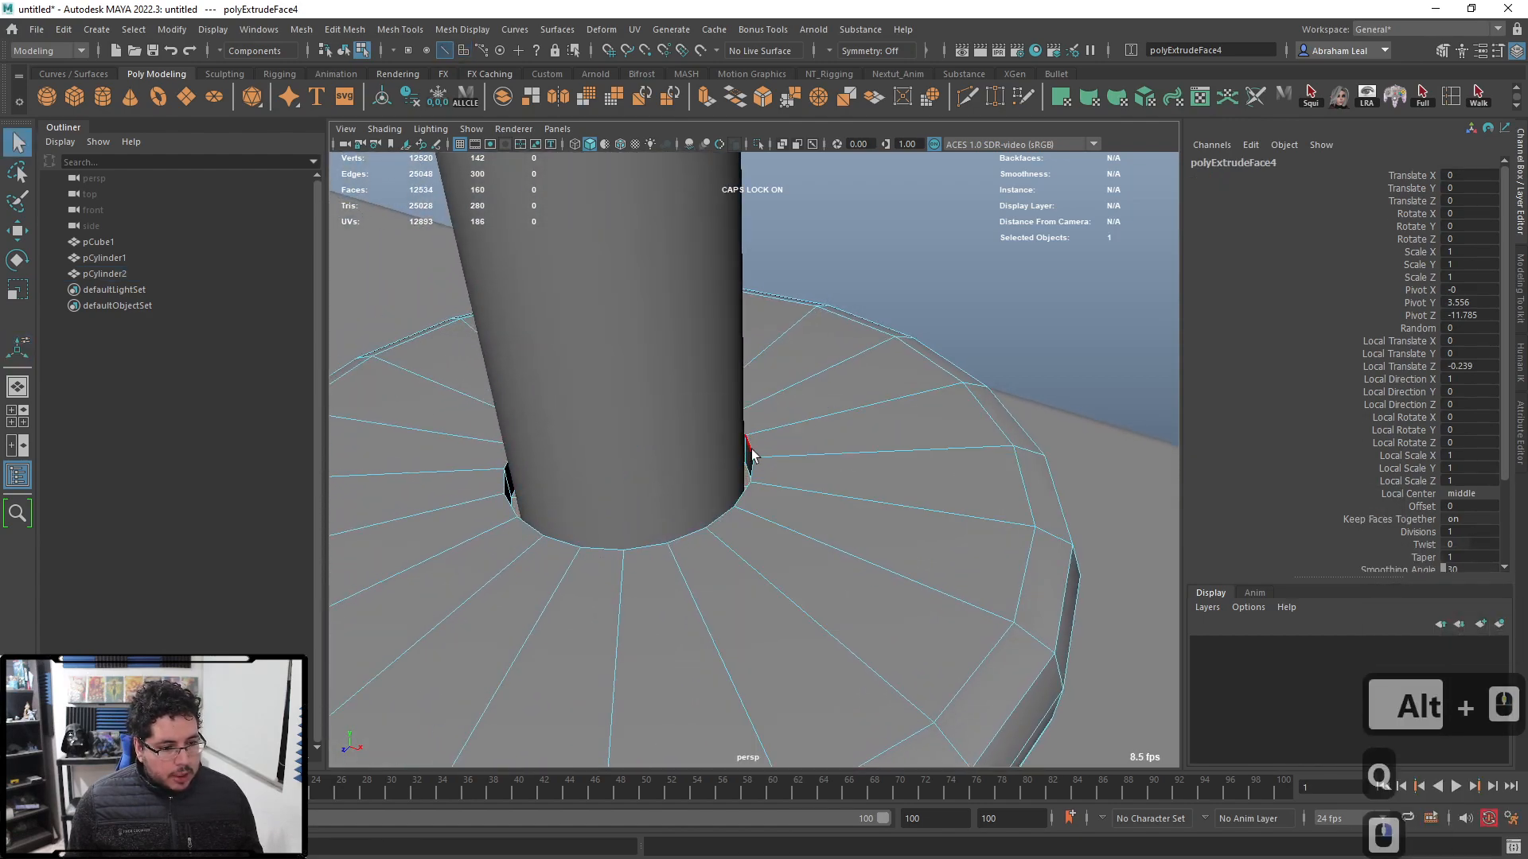
double_click(751, 453)
shift+double_click(751, 465)
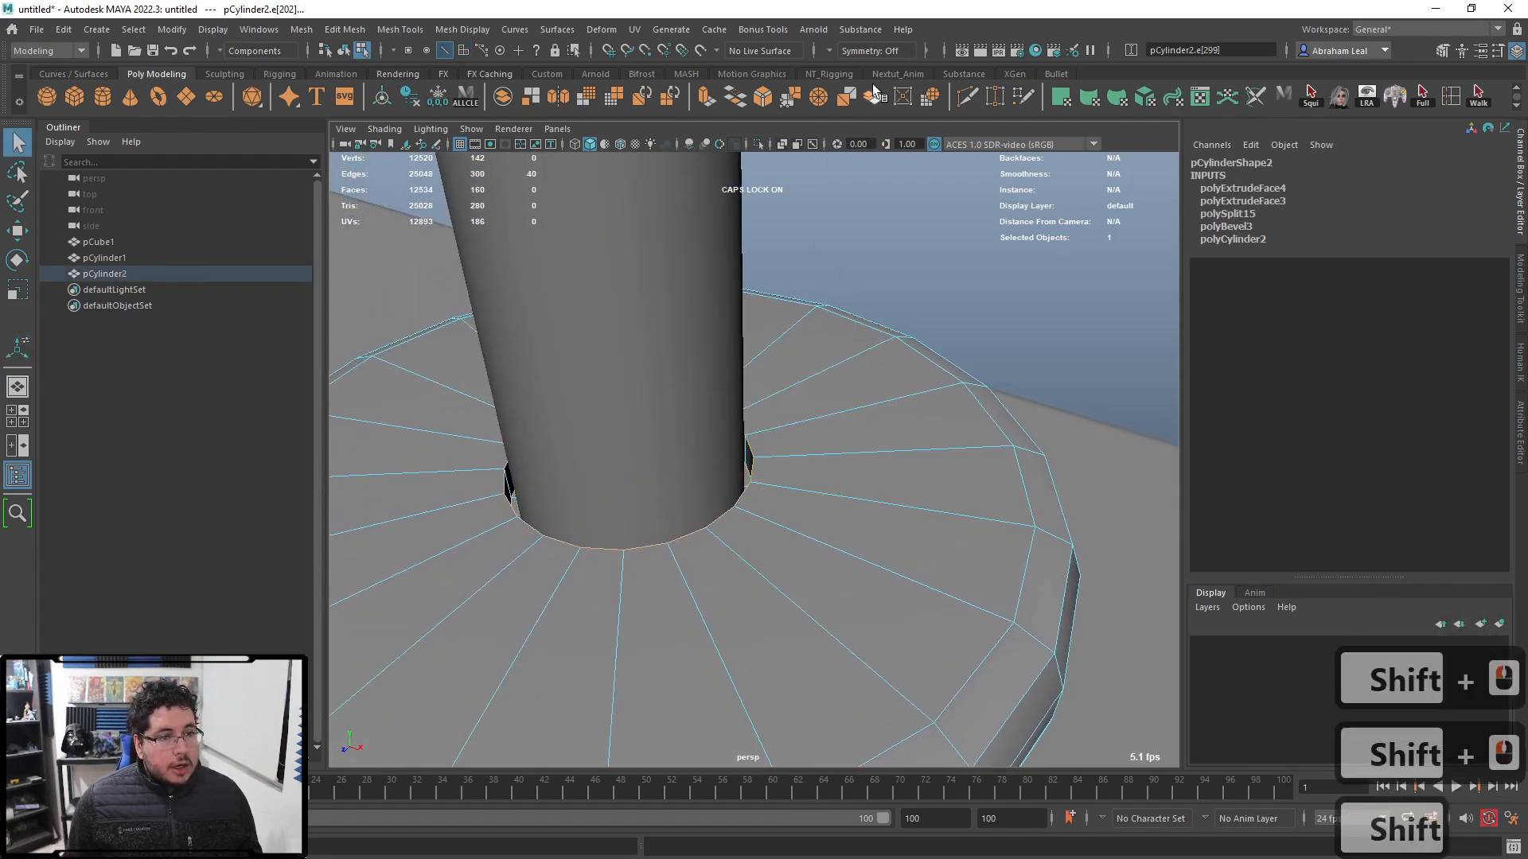
click(767, 95)
drag(989, 489, 972, 479)
key(3)
right_drag(855, 438, 918, 340)
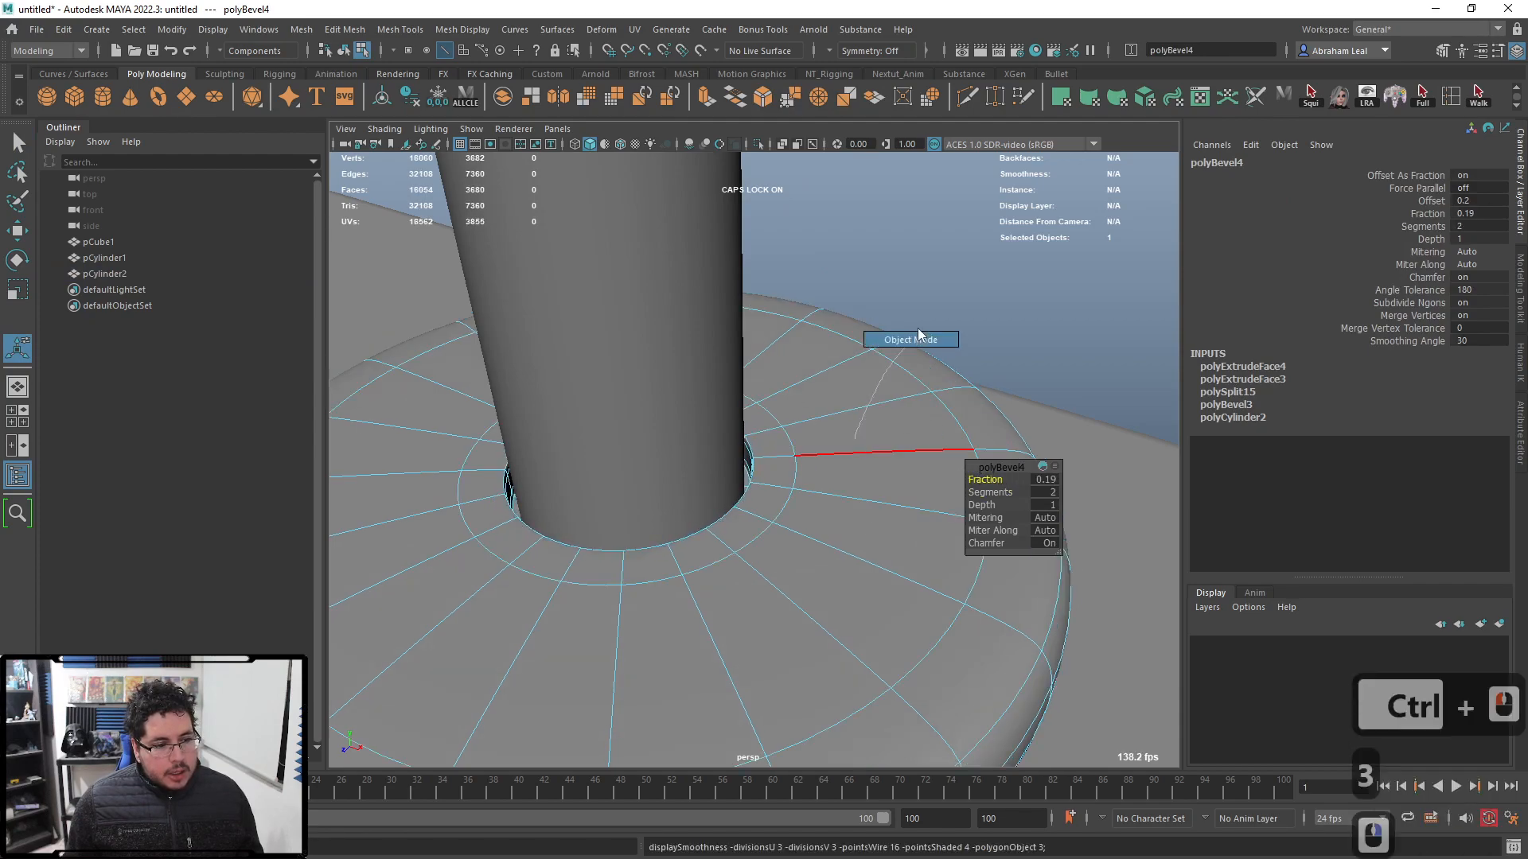
click(917, 340)
Step: Examine the smoothed base around the pole and compare it with the reference image
scroll(856, 422, down, 7)
alt+drag(856, 421, 738, 589)
scroll(733, 396, down, 4)
alt+right_drag(738, 589, 868, 446)
alt+middle_drag(867, 447, 864, 375)
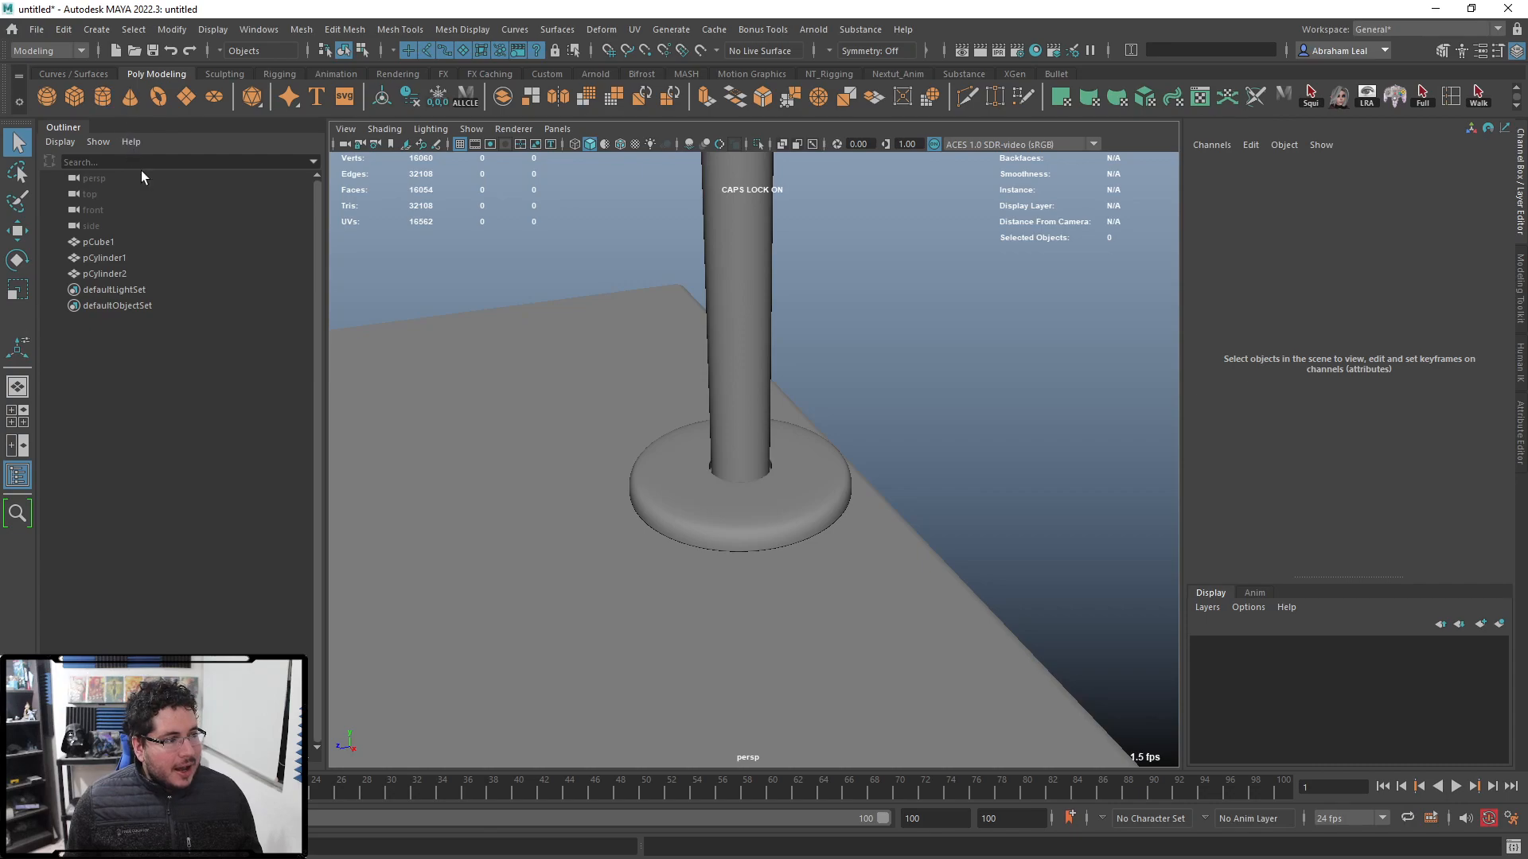
key(alt+Tab)
key(alt+Tab)
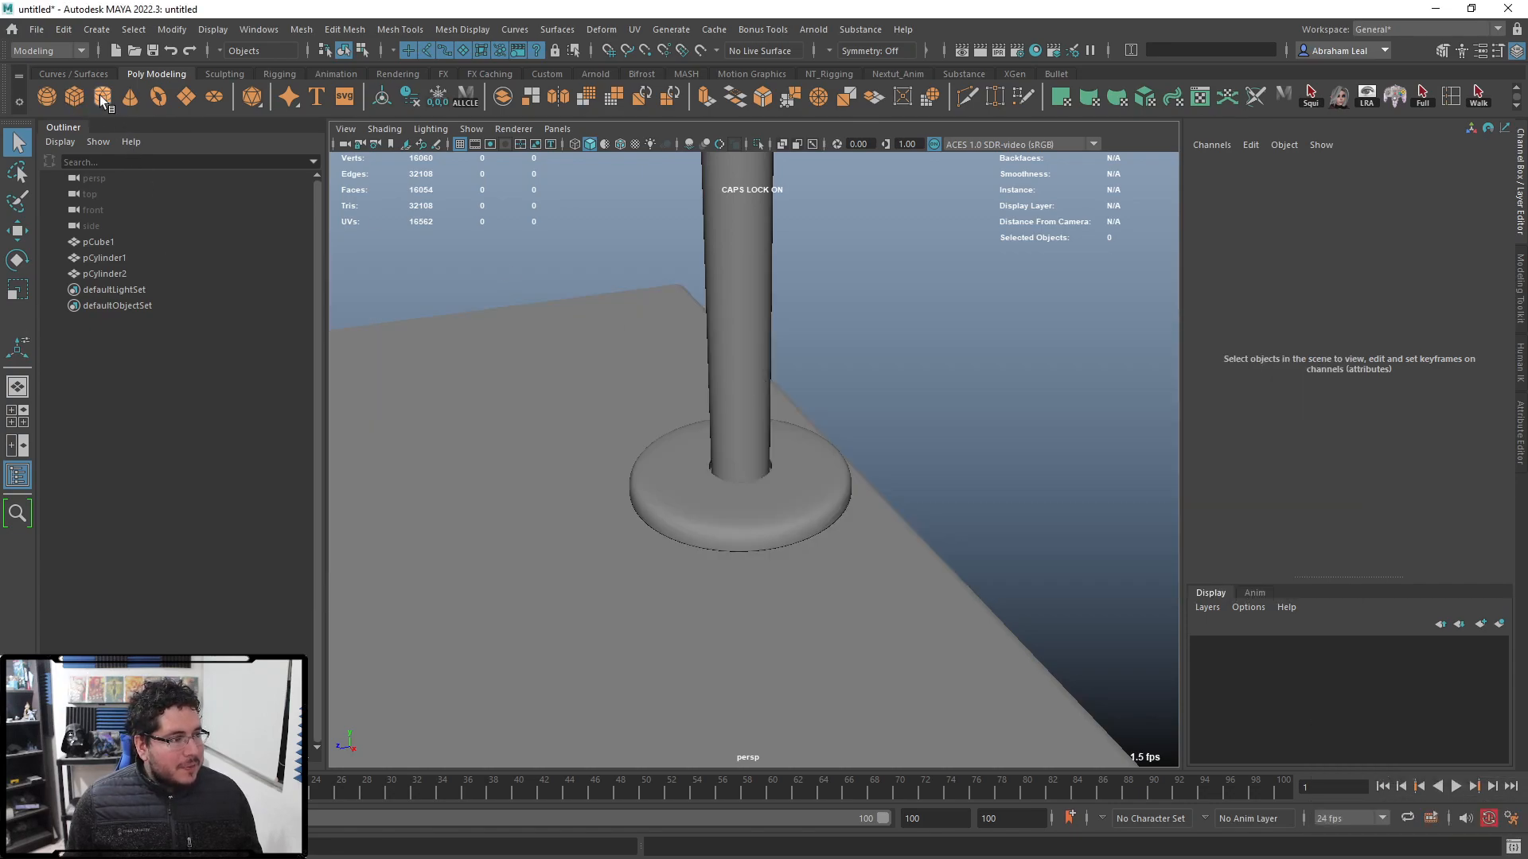
Step: Create a polygon cube, raise it to about 6.146 in Y and frame it in the view
click(67, 98)
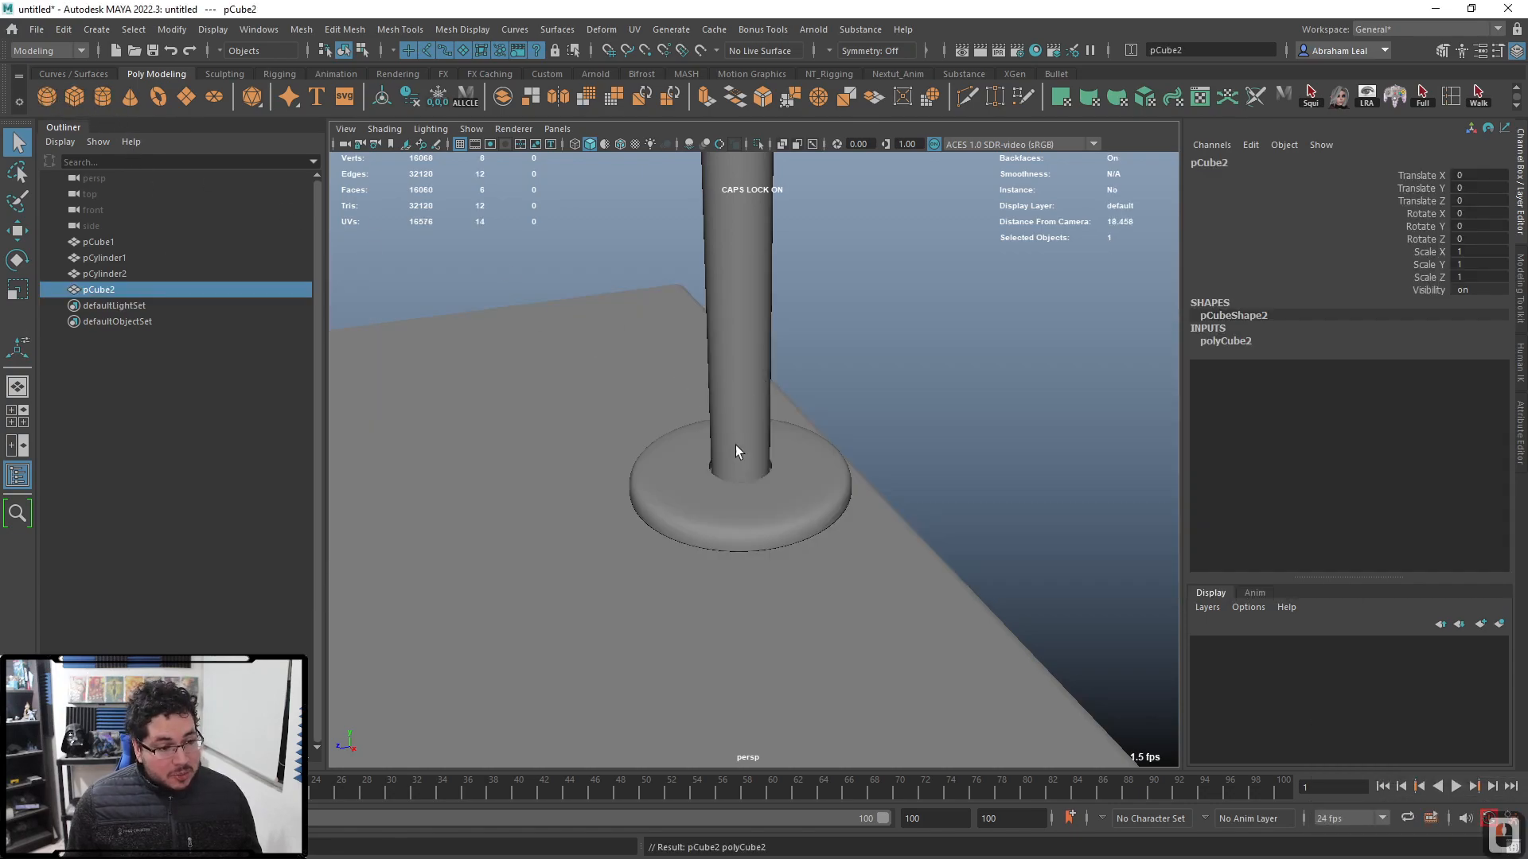
alt+right_drag(737, 450, 684, 485)
key(w)
drag(553, 469, 541, 384)
alt+middle_drag(542, 384, 615, 374)
key(f)
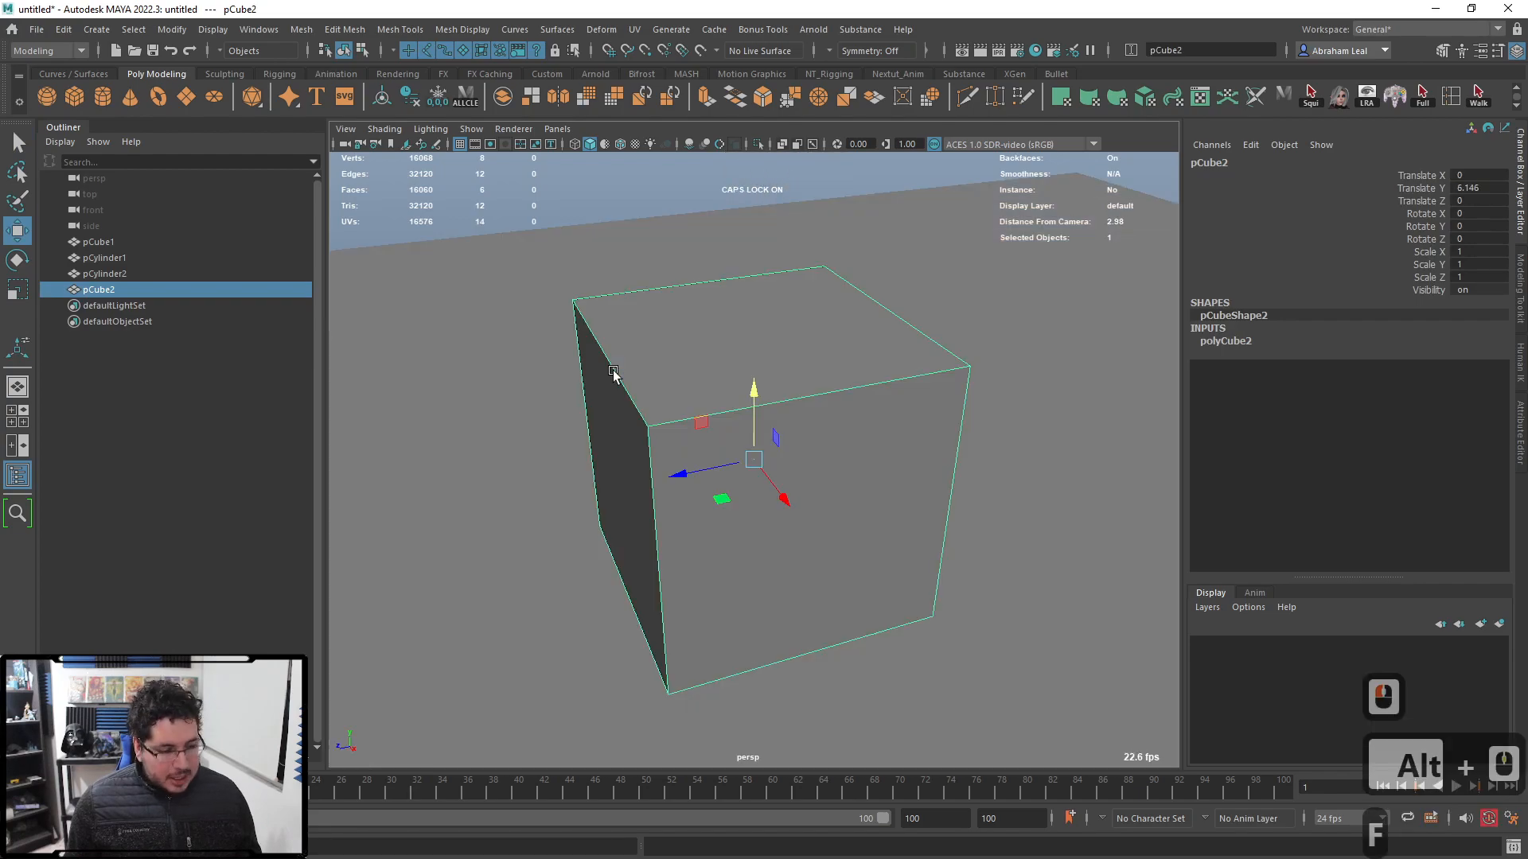
Step: Smooth the new cube's mesh twice with one division each to turn it into a rounded ball
alt+drag(625, 422, 652, 393)
alt+right_drag(652, 392, 510, 292)
click(301, 30)
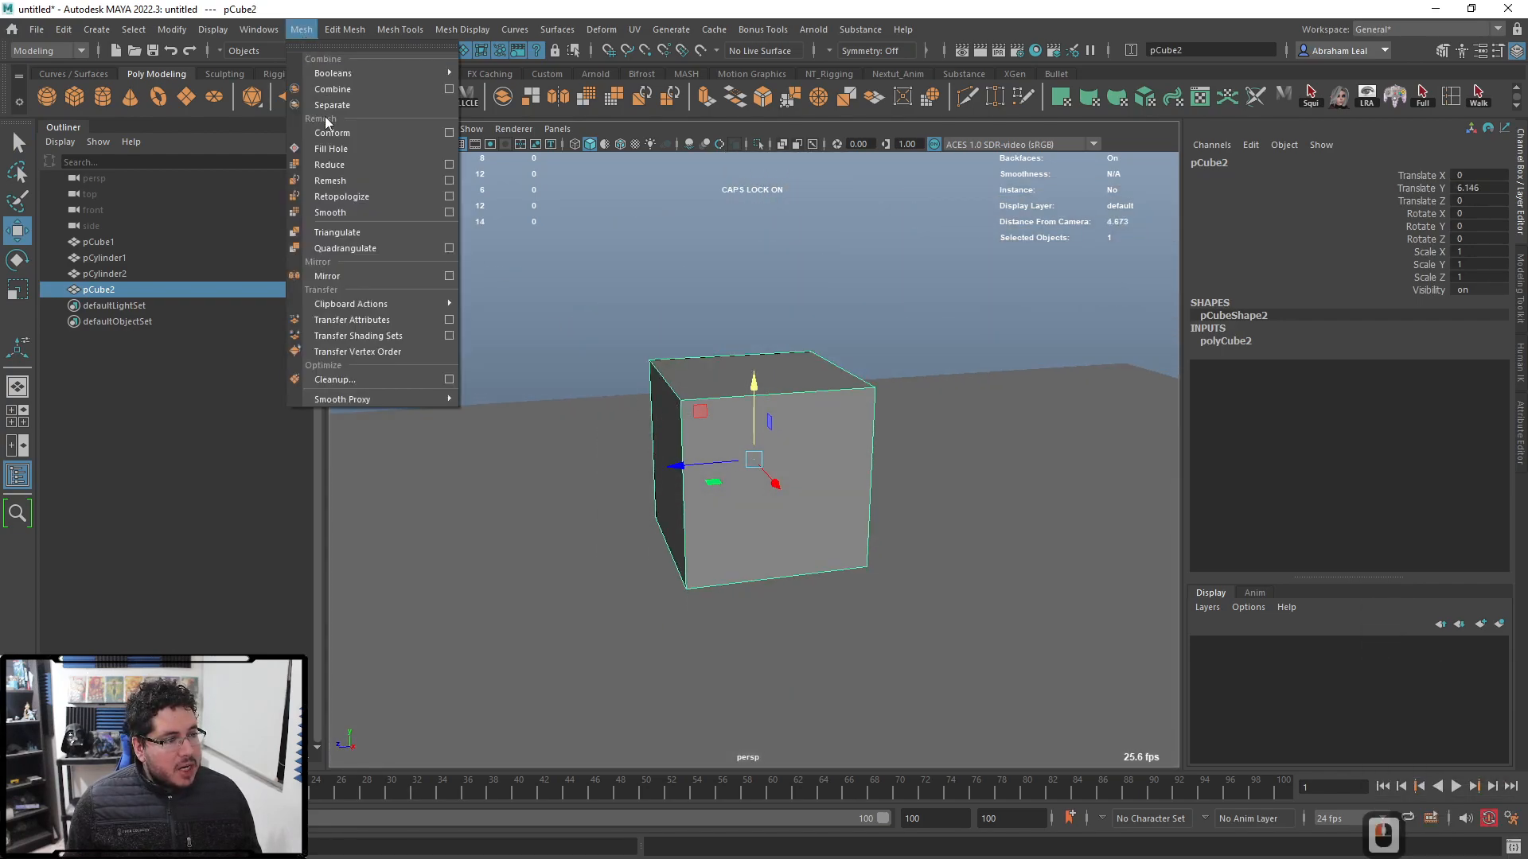
click(334, 209)
alt+drag(573, 305, 639, 285)
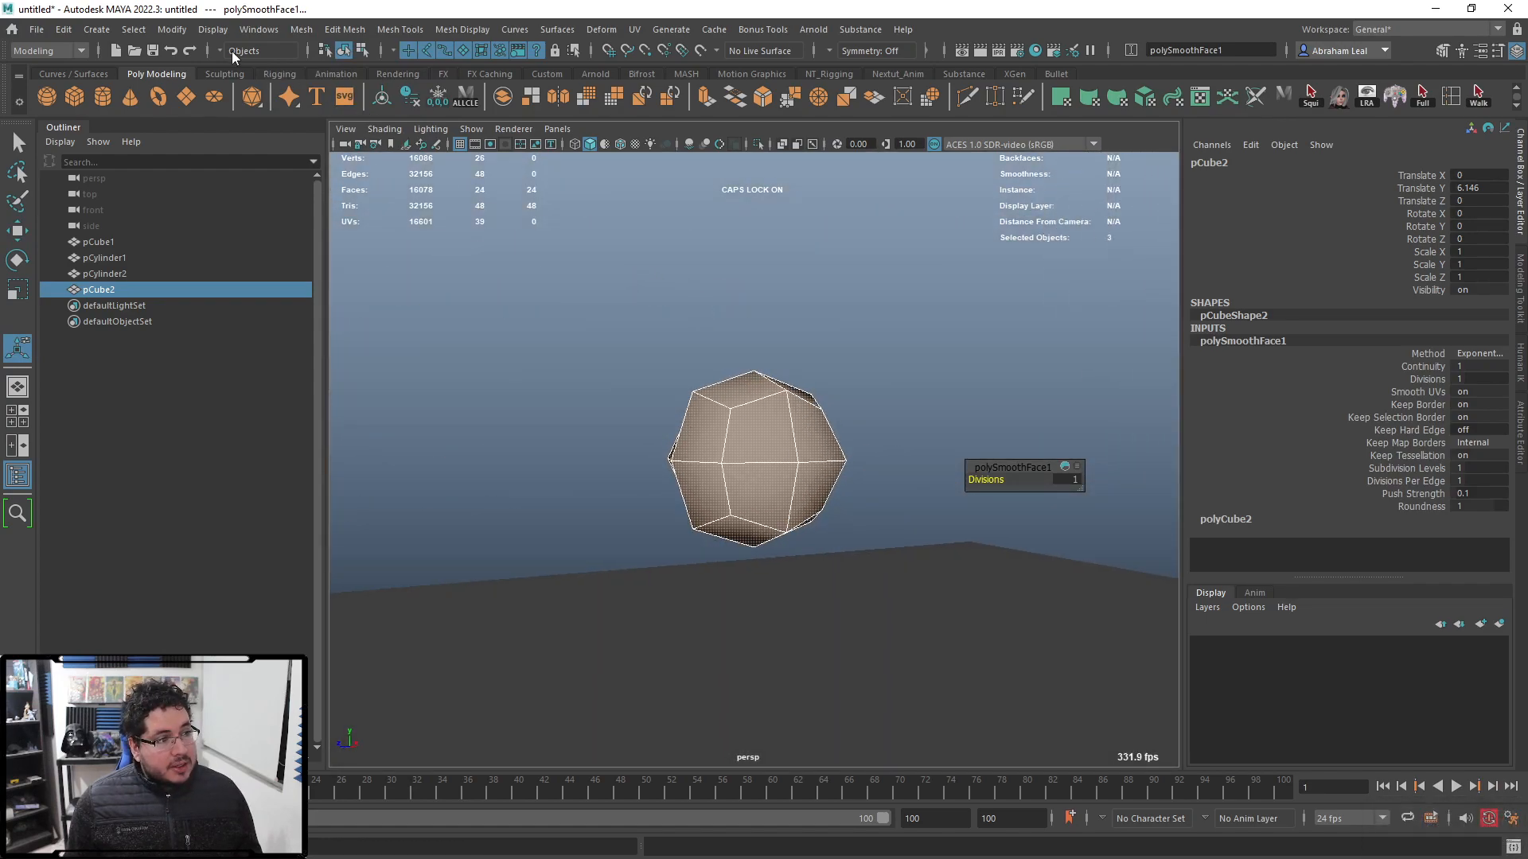
click(302, 30)
click(342, 210)
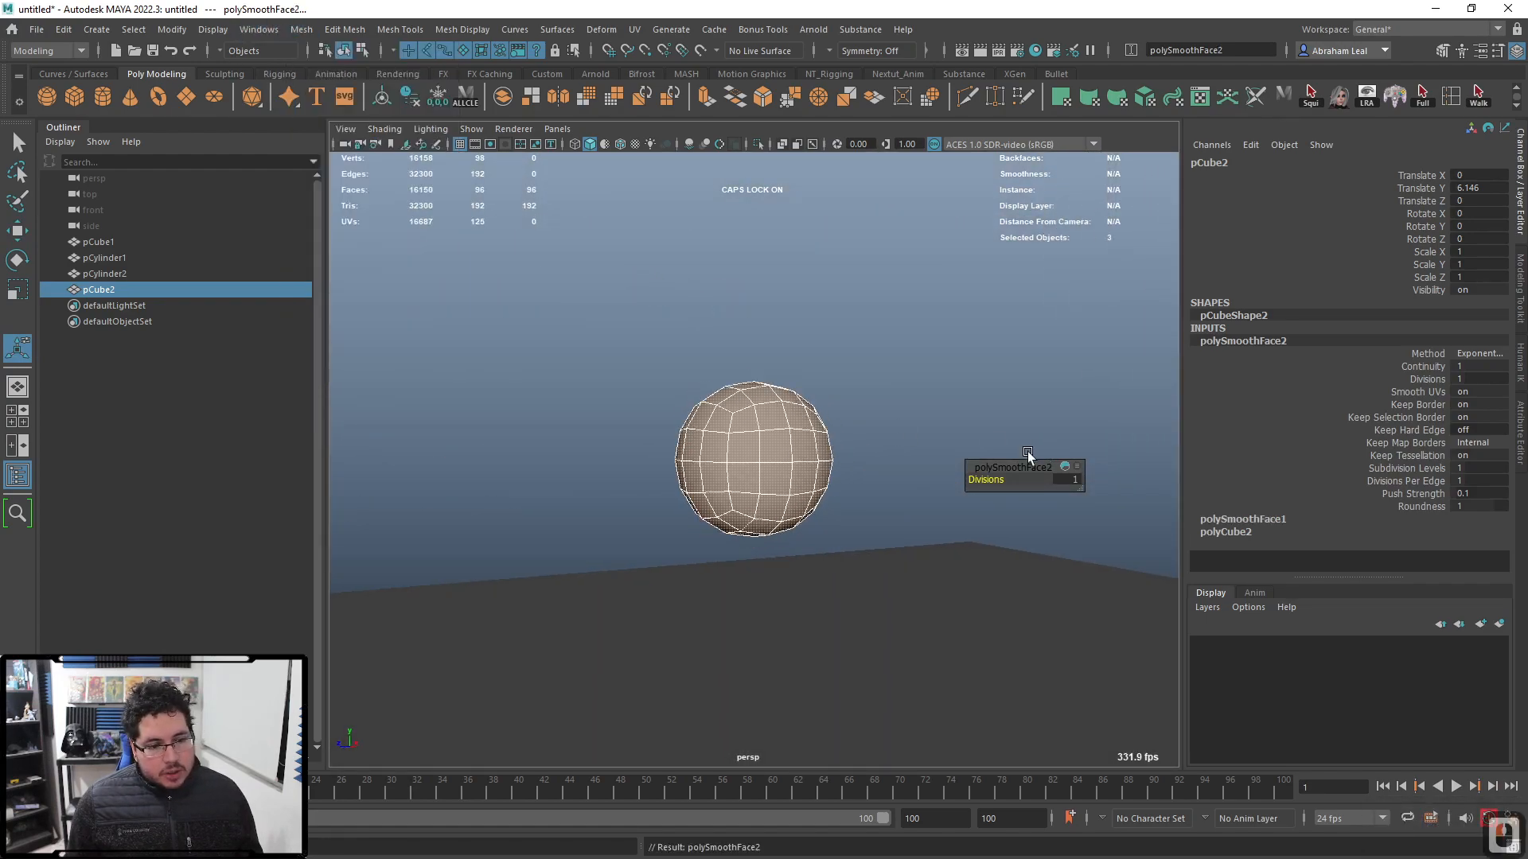
Step: Delete the lower half of the ball and flatten the remaining dome to about 0.349 scale in Y
click(791, 481)
click(778, 436)
right_drag(778, 435, 781, 475)
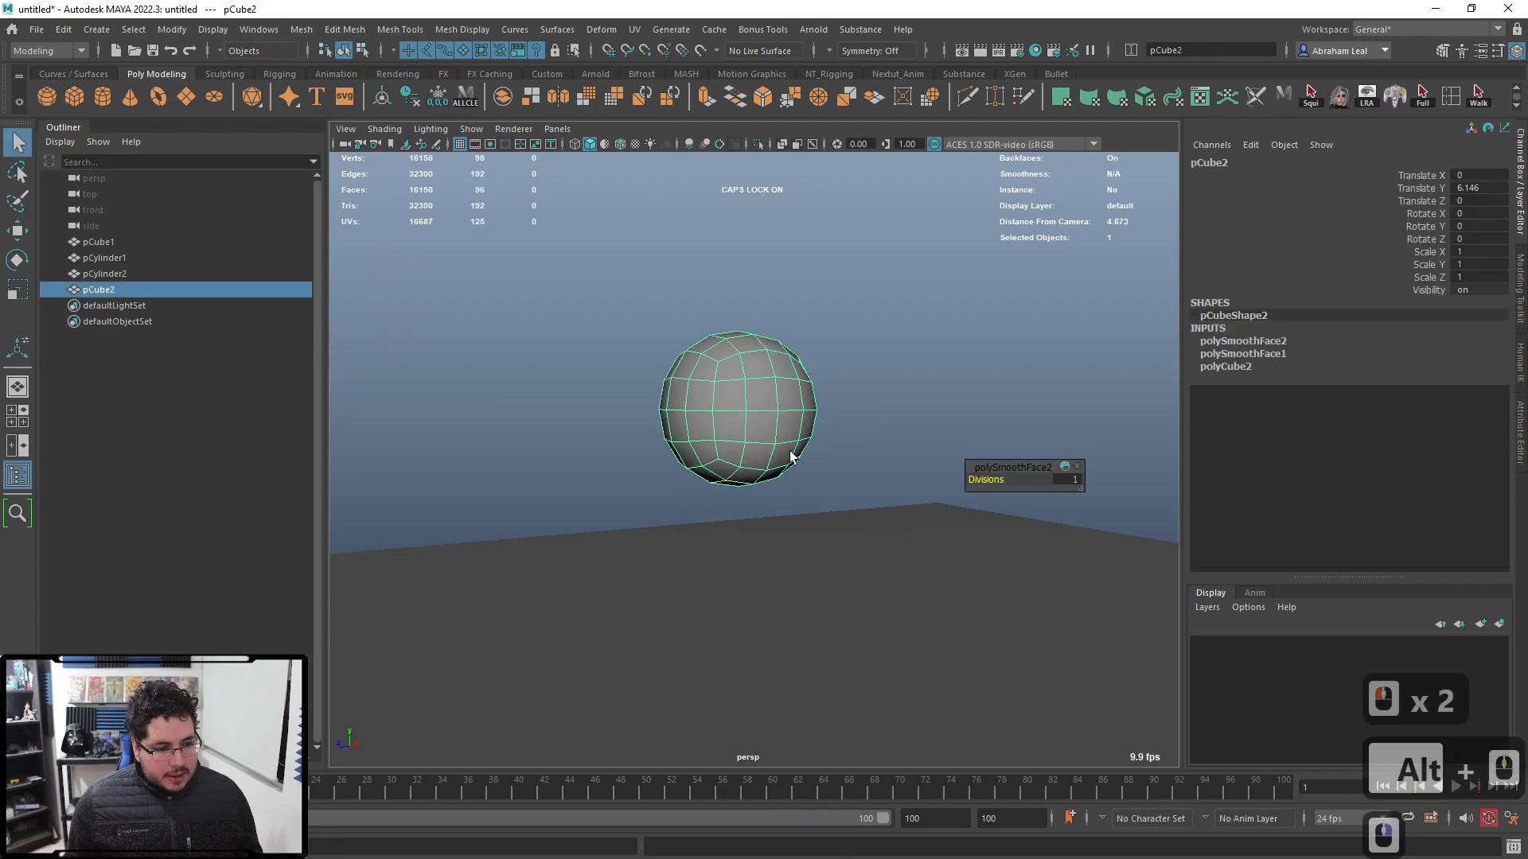
drag(863, 428, 460, 571)
key(BackSpace)
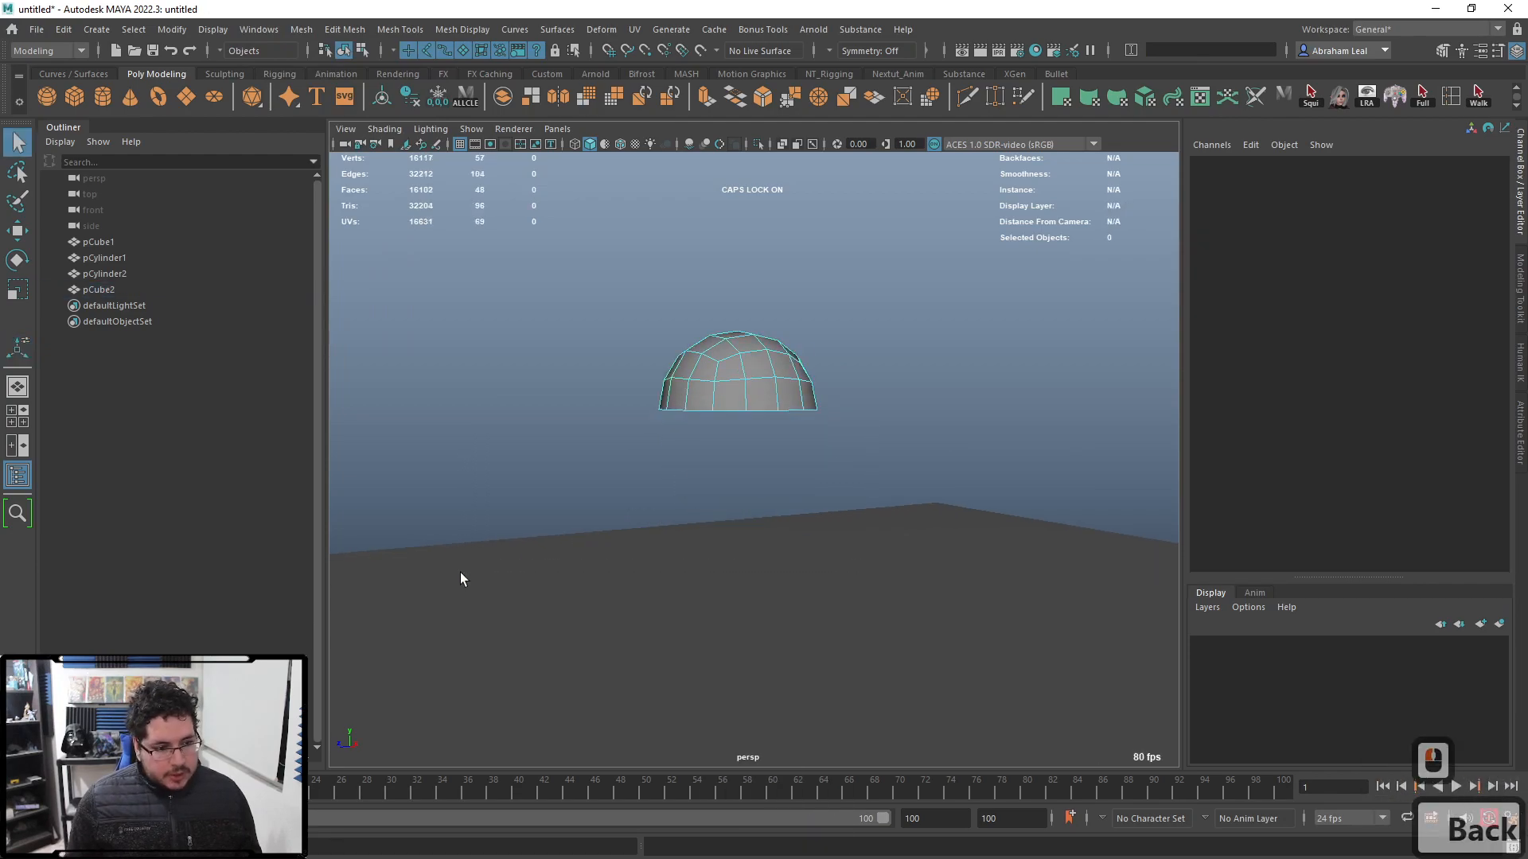
click(755, 366)
key(r)
drag(738, 335, 828, 506)
Step: Select the two-face-wide central strip across the dome and extrude it with an offset of 0.06
alt+right_drag(728, 465, 777, 484)
alt+drag(777, 484, 770, 525)
right_drag(754, 404, 770, 449)
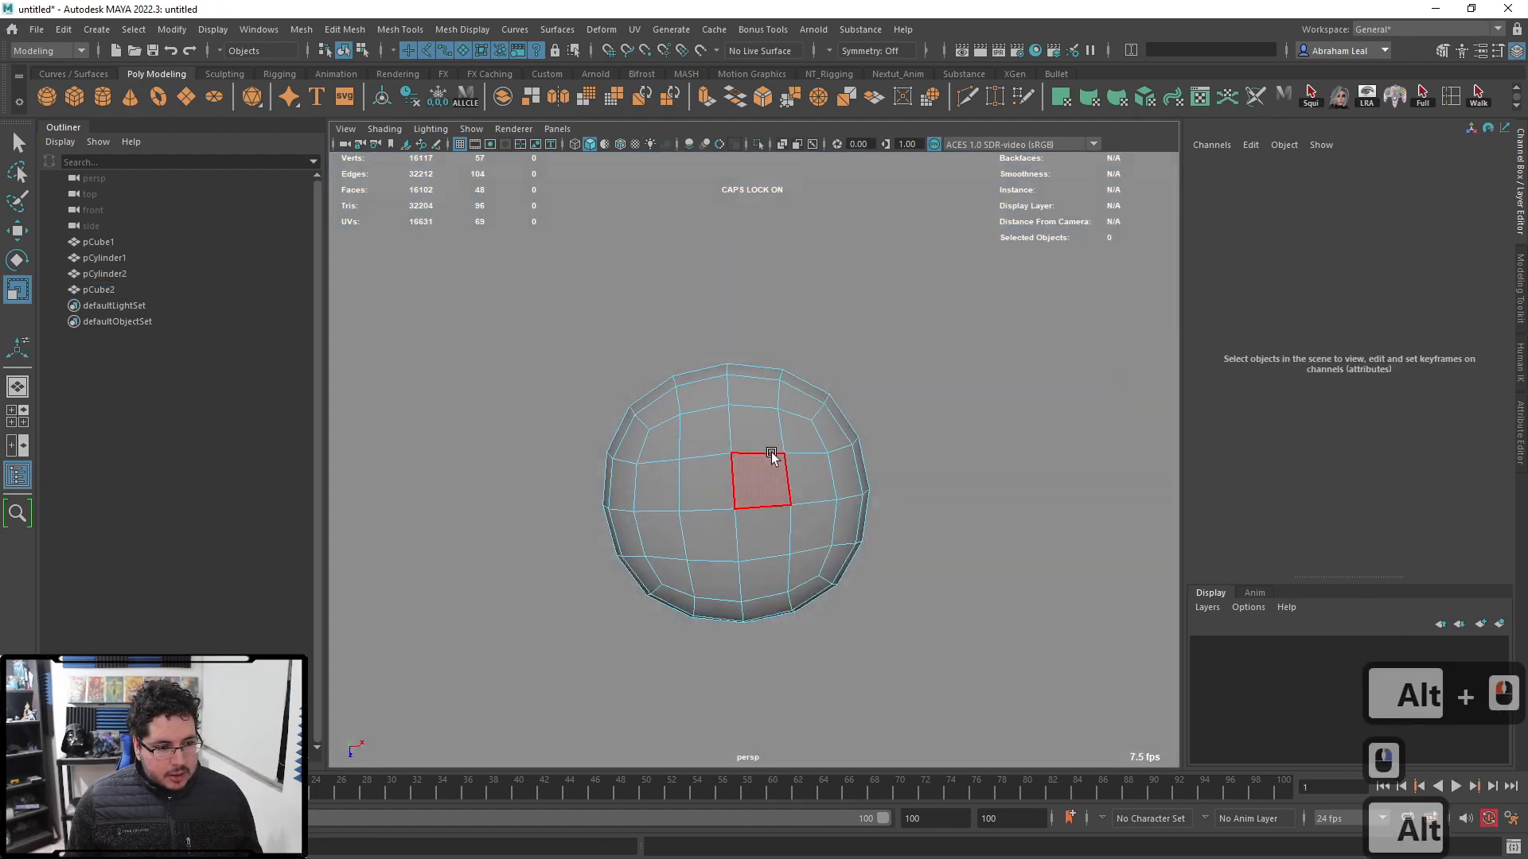
alt+drag(770, 449, 701, 409)
key(q)
click(699, 409)
shift+click(750, 406)
shift+click(754, 448)
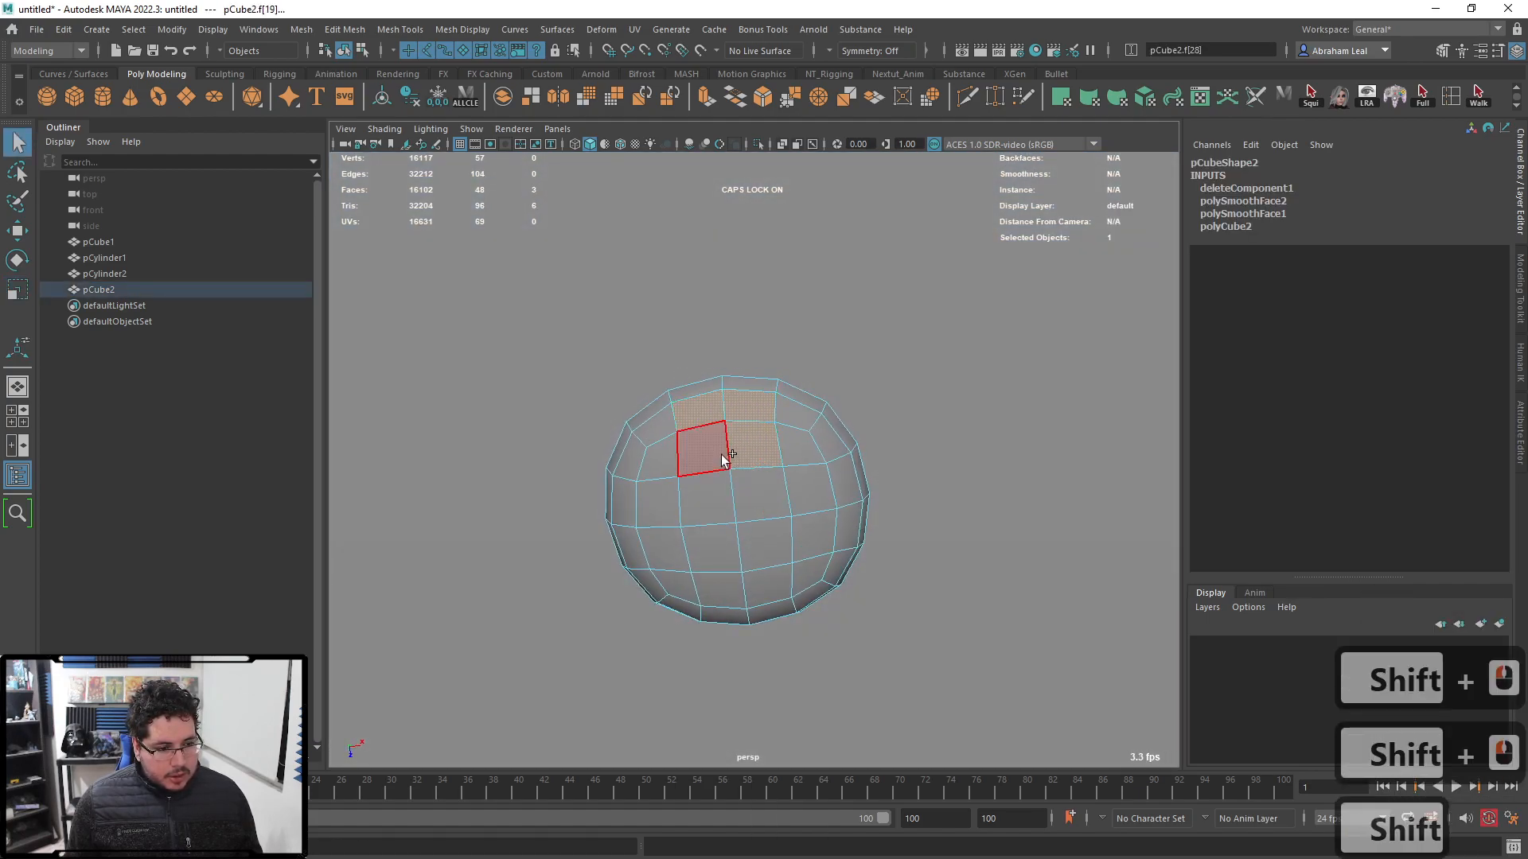
shift+click(718, 456)
shift+click(756, 495)
shift+click(723, 516)
shift+click(722, 551)
shift+click(754, 556)
shift+click(730, 597)
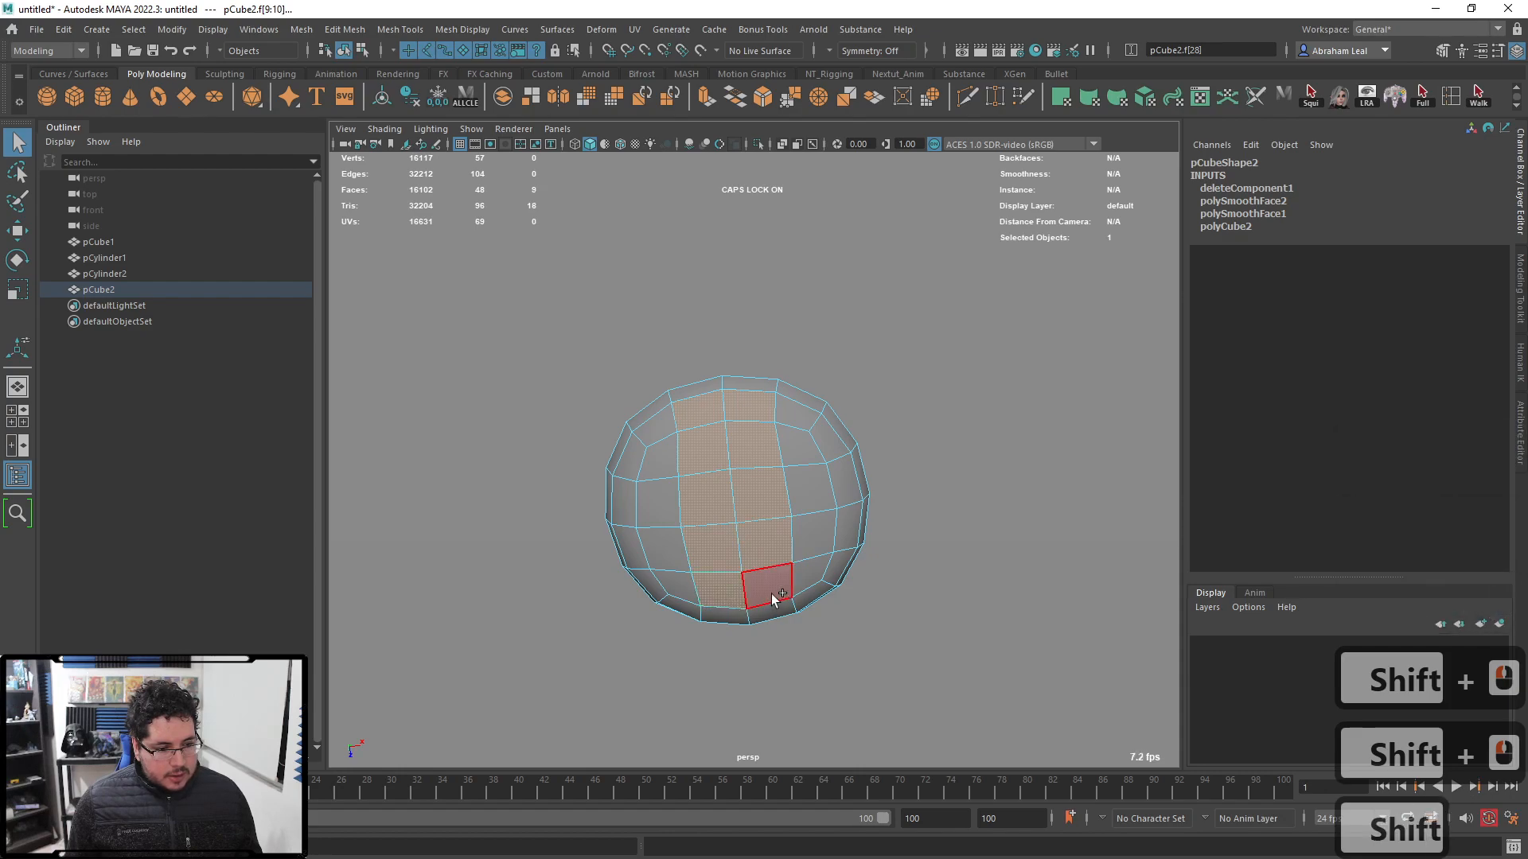
shift+click(772, 593)
alt+drag(798, 563, 780, 534)
shift+click(756, 527)
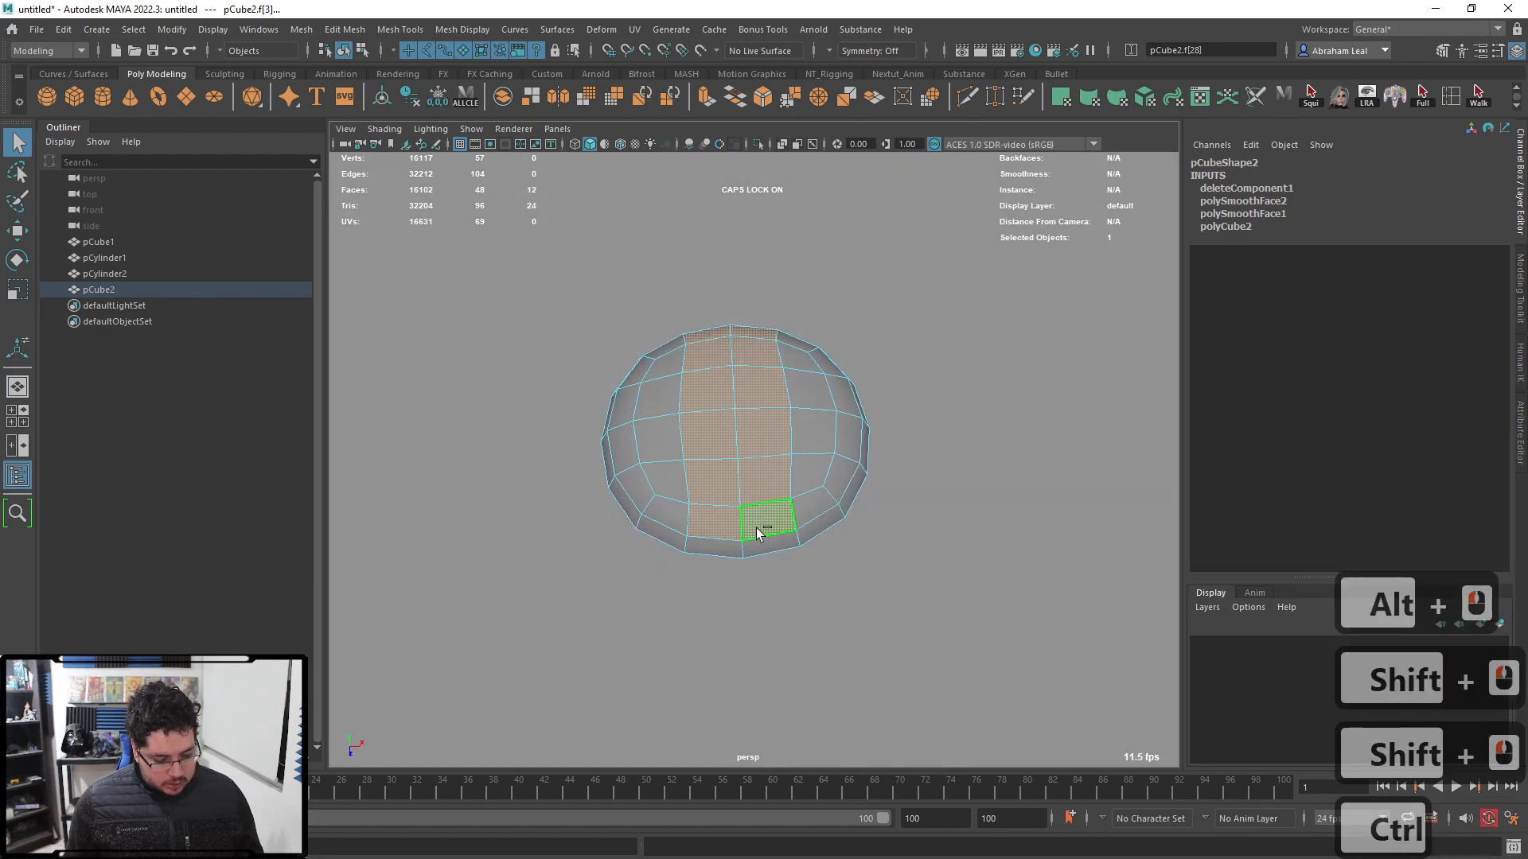
key(ctrl+e)
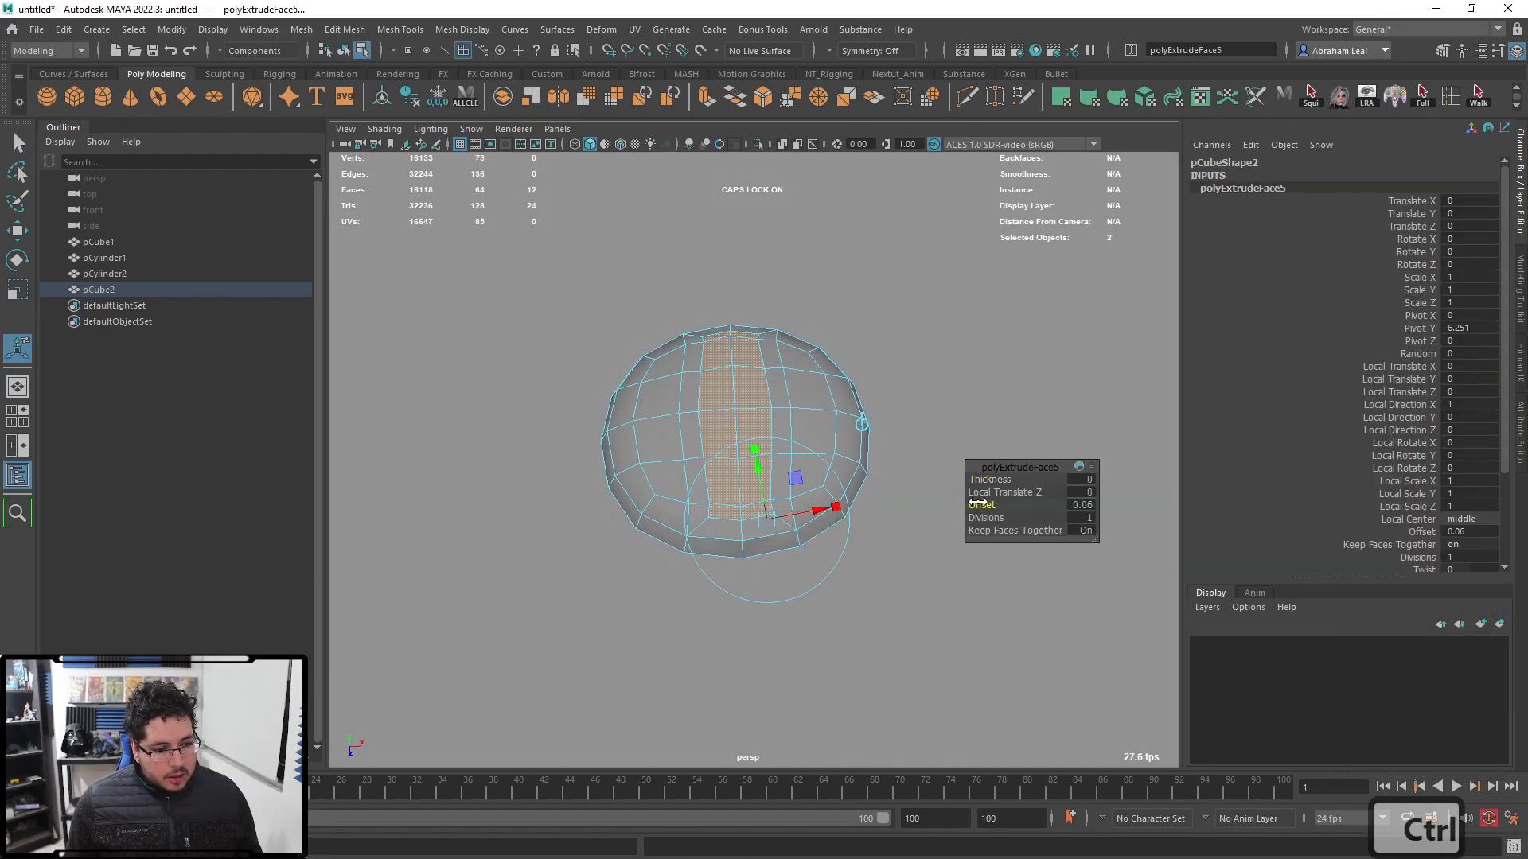
ctrl+click(978, 503)
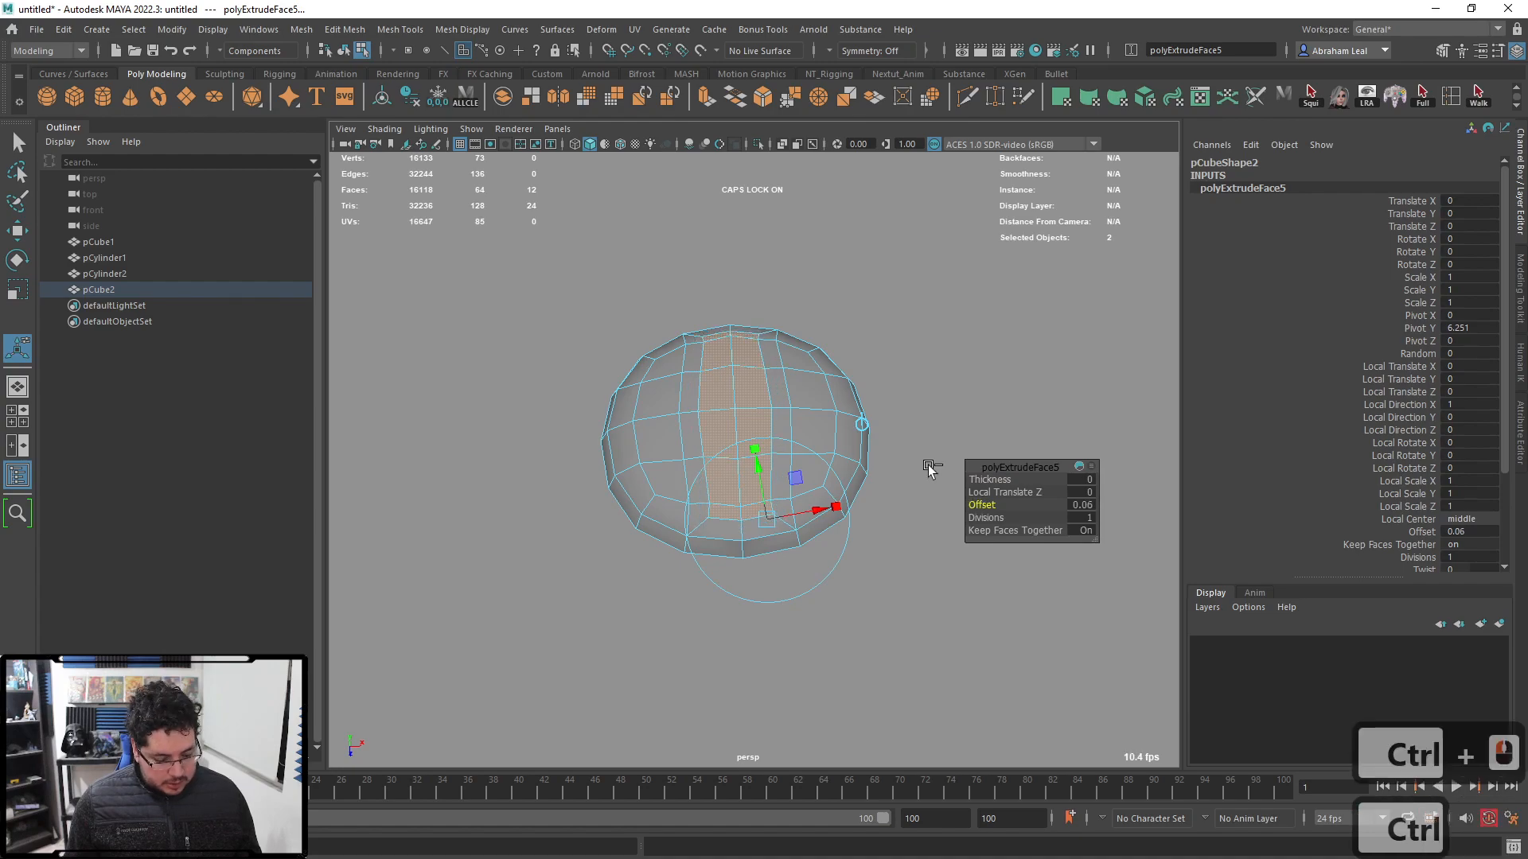
Step: Extrude the inset strip again, sinking it into the dome as a screw slot, and display the screw head in smooth preview
alt+drag(795, 417, 778, 415)
key(w)
drag(744, 323, 743, 341)
right_drag(788, 350, 813, 338)
key(3)
Step: Place the screw head on the top surface of the round base beside the pole, at about Y 3.541 and Z -10.121
alt+drag(873, 422, 904, 478)
alt+right_drag(955, 461, 835, 536)
alt+drag(836, 535, 700, 365)
key(b)
key(v)
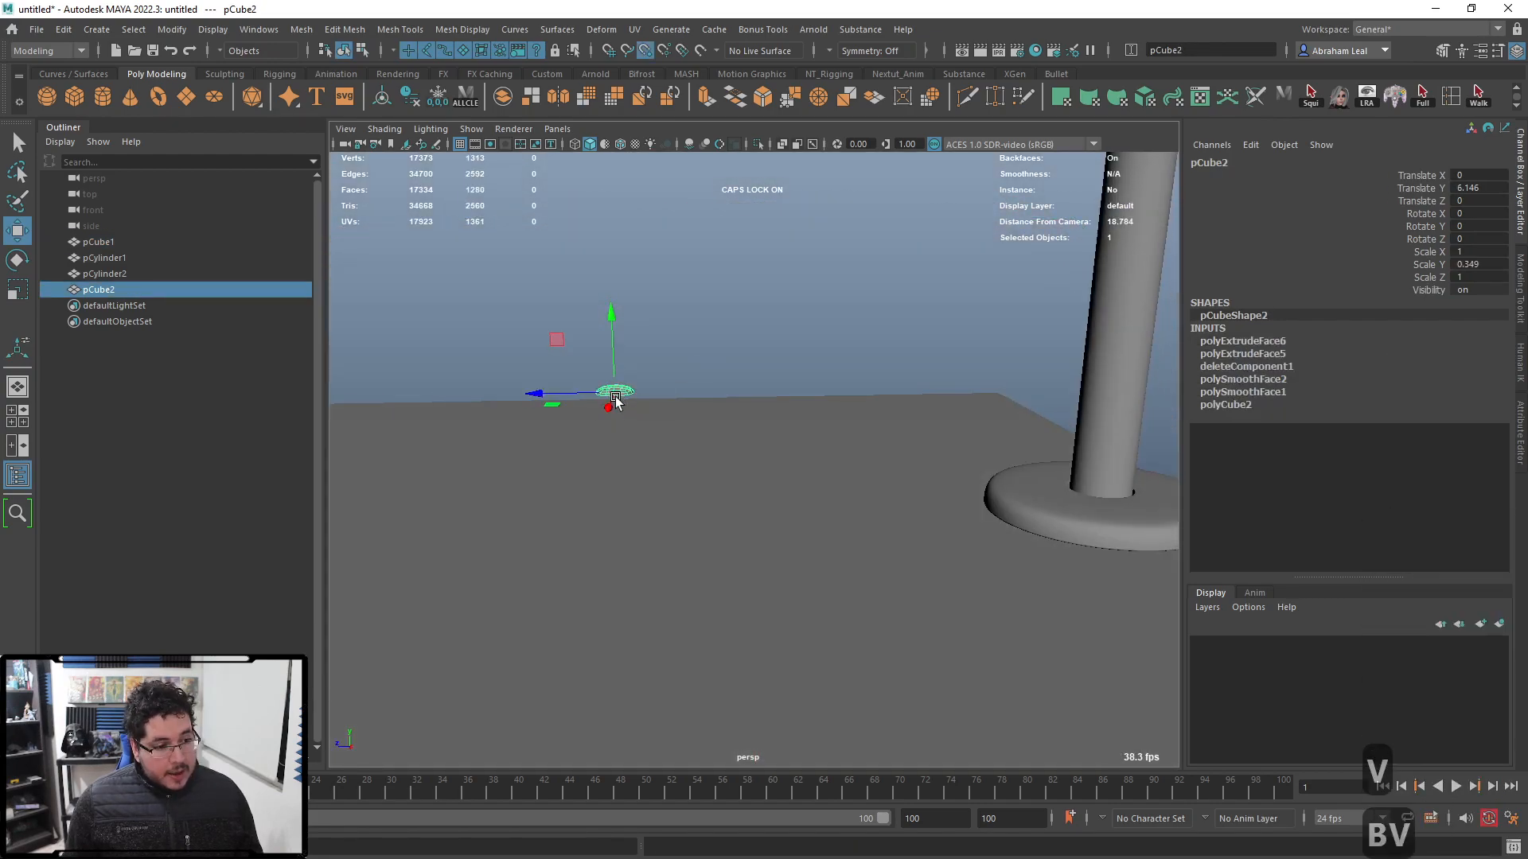
drag(1055, 507, 1056, 508)
key(ctrl+z)
alt+drag(824, 453, 835, 566)
alt+middle_drag(836, 566, 597, 551)
key(v)
middle_drag(496, 466, 926, 465)
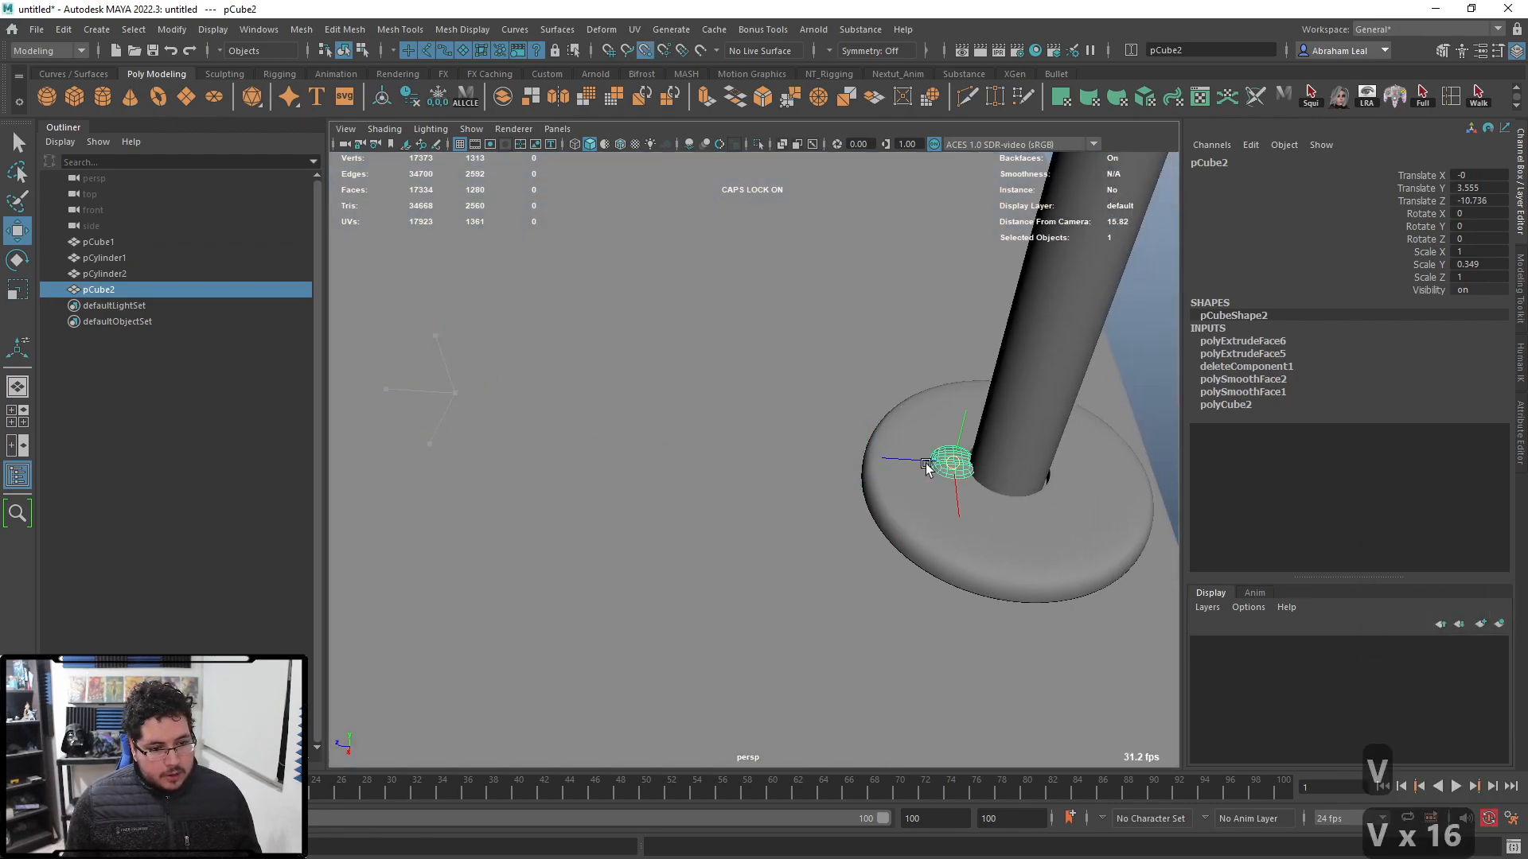
mouse_move(906, 464)
mouse_down()
mouse_move(853, 457)
mouse_move(876, 458)
mouse_up()
key(ctrl+z)
Step: Scale the screw head down uniformly to about 0.76 in X and Z
alt+middle_drag(901, 458, 766, 457)
key(ctrl+d)
key(ctrl+z)
key(r)
drag(784, 459, 775, 459)
Step: Duplicate the screw head and move the copy to the opposite side of the pole, at about Z -13.556
key(ctrl+d)
key(w)
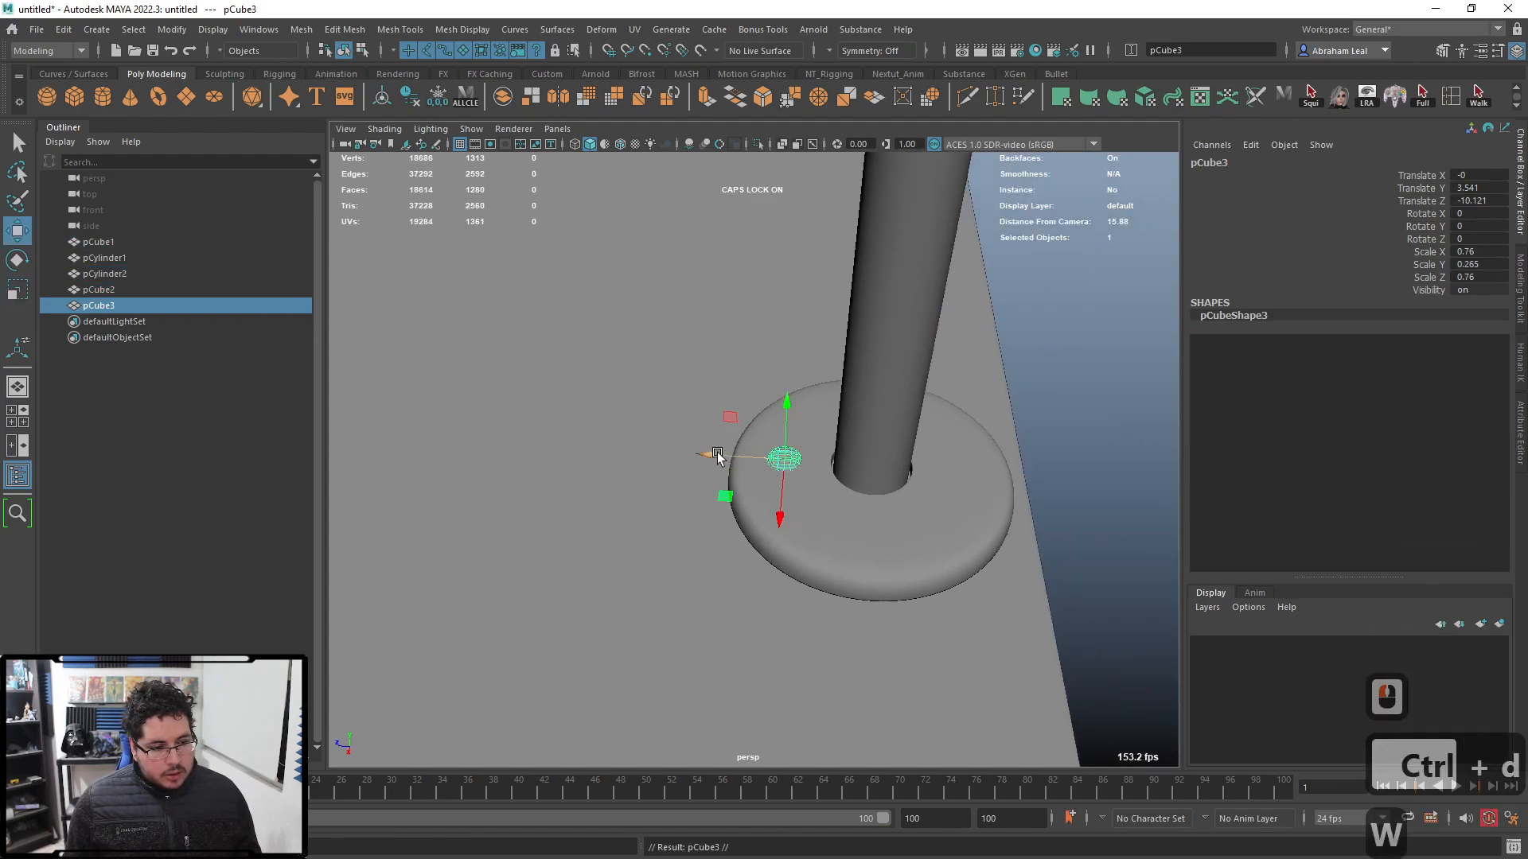
drag(893, 467, 1061, 477)
alt+right_drag(685, 466, 779, 486)
alt+middle_drag(692, 473, 819, 549)
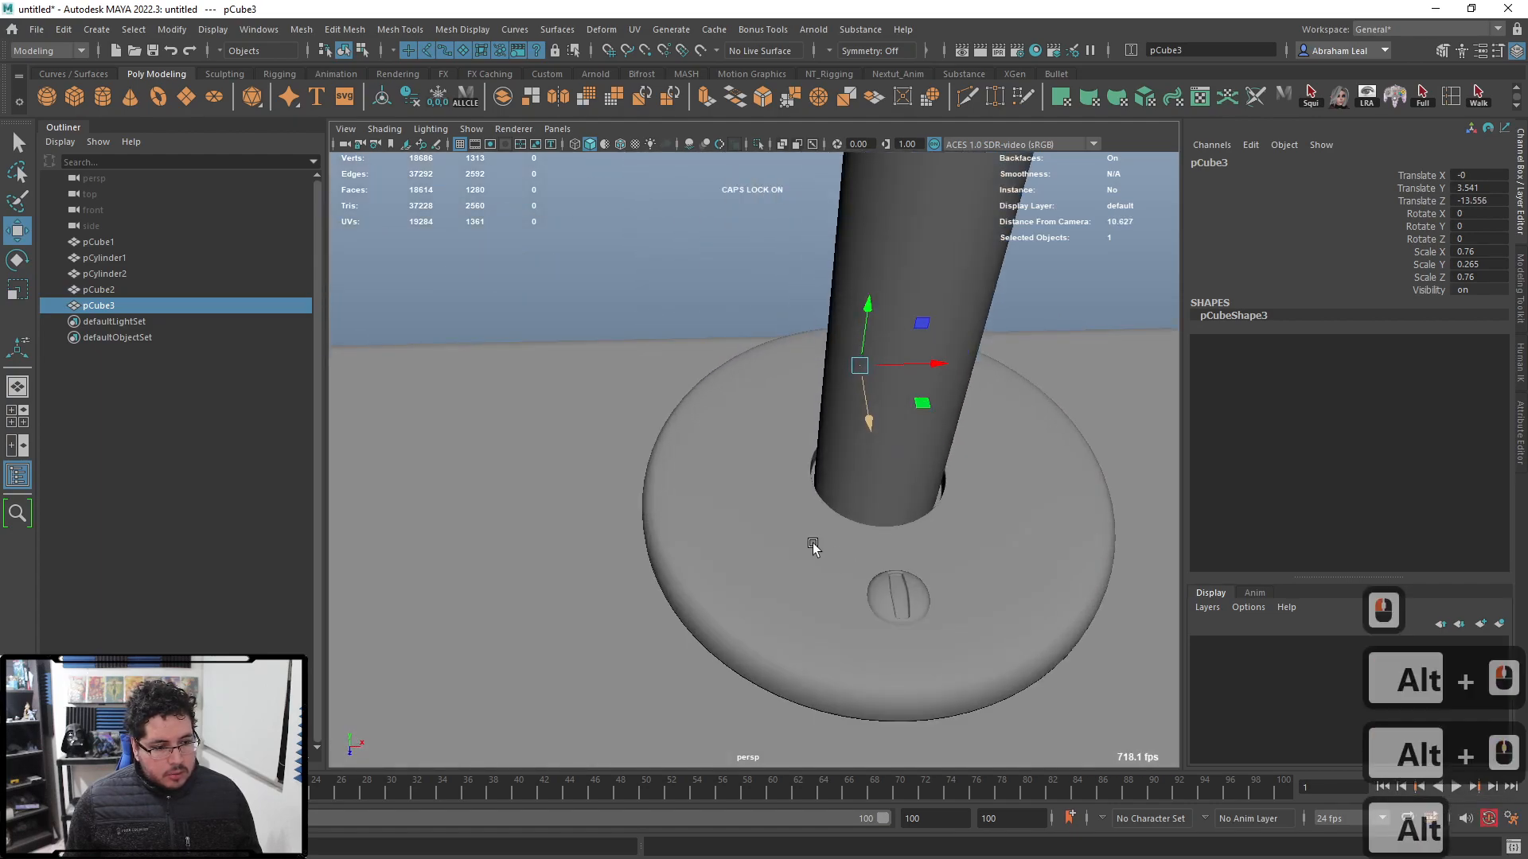
Step: Duplicate the screw head twice more, placing one copy at about X -1.713 and the other across the pole
alt+drag(810, 394, 842, 463)
key(ctrl+d)
drag(831, 241, 796, 378)
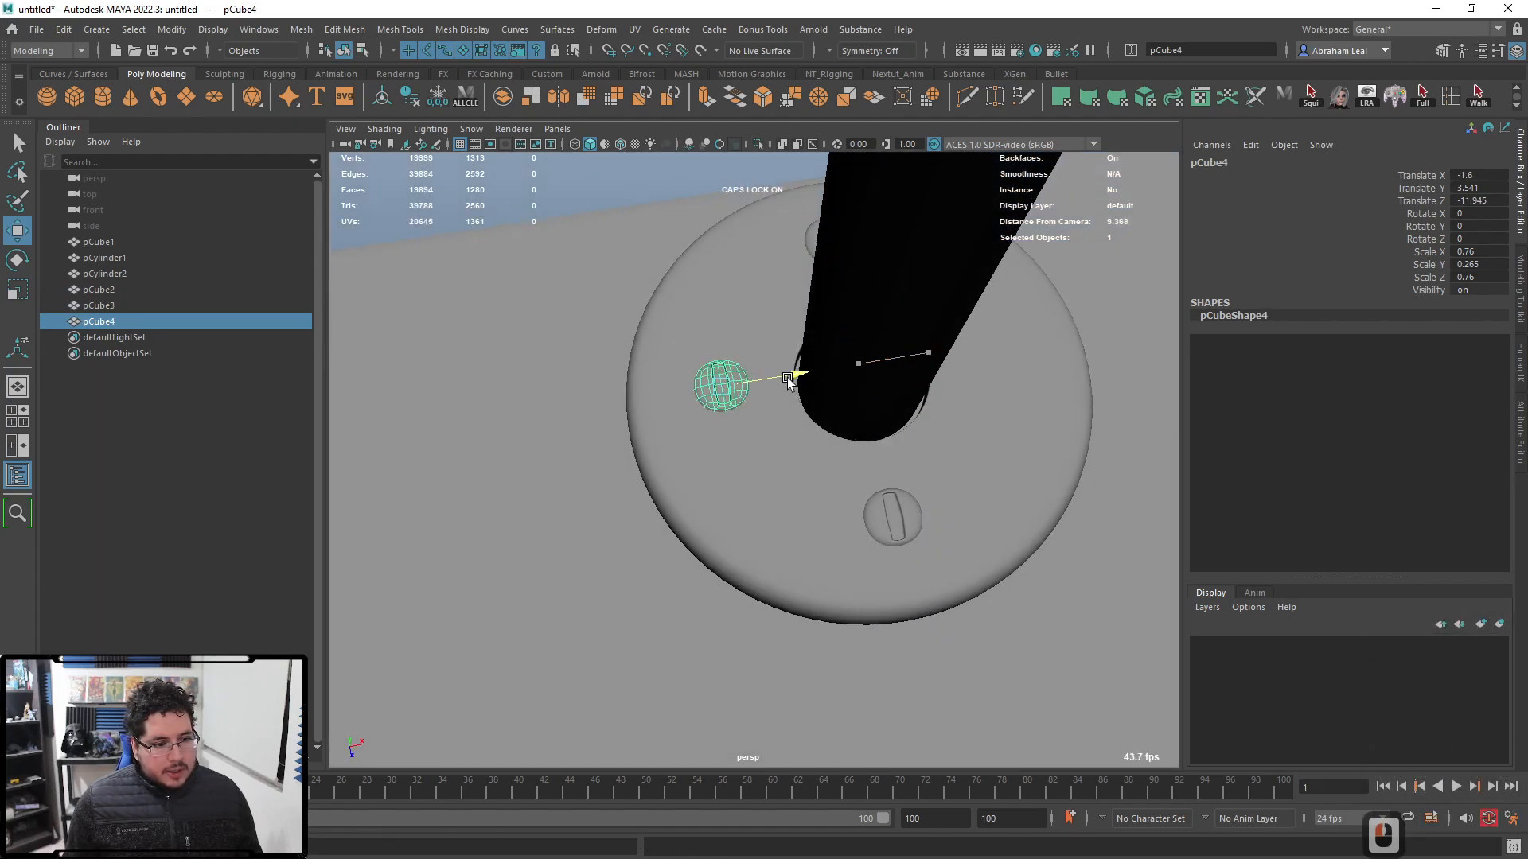
drag(721, 460, 871, 396)
key(ctrl+d)
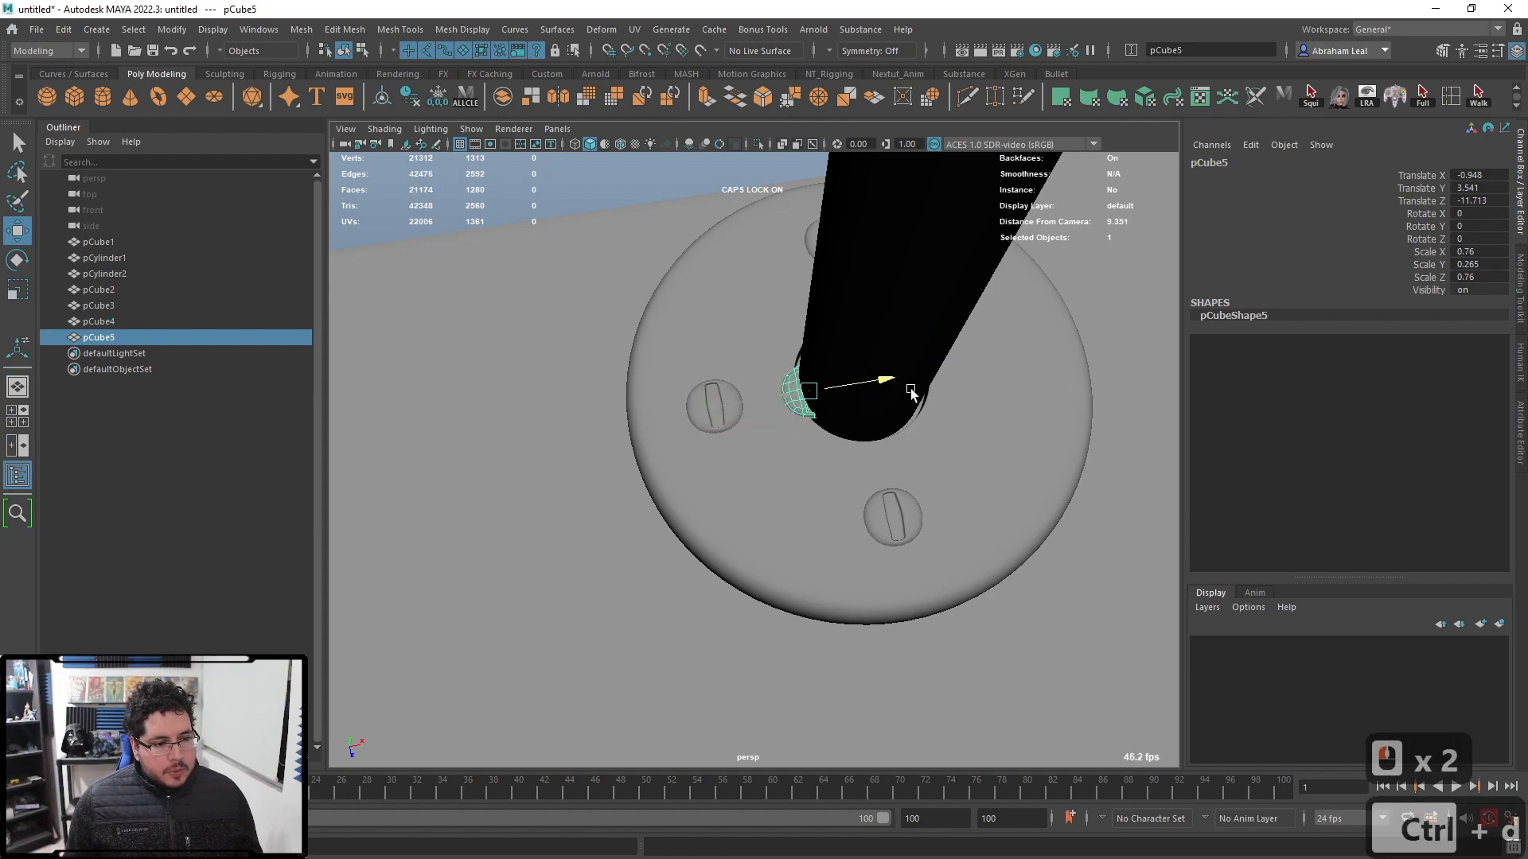
drag(1083, 345, 1079, 341)
Step: Rotate the screw heads on the round base individually so that their slots point in different directions
key(e)
drag(986, 412, 1001, 421)
click(808, 240)
alt+drag(752, 290, 824, 282)
drag(703, 335, 687, 358)
click(674, 488)
drag(674, 491, 673, 527)
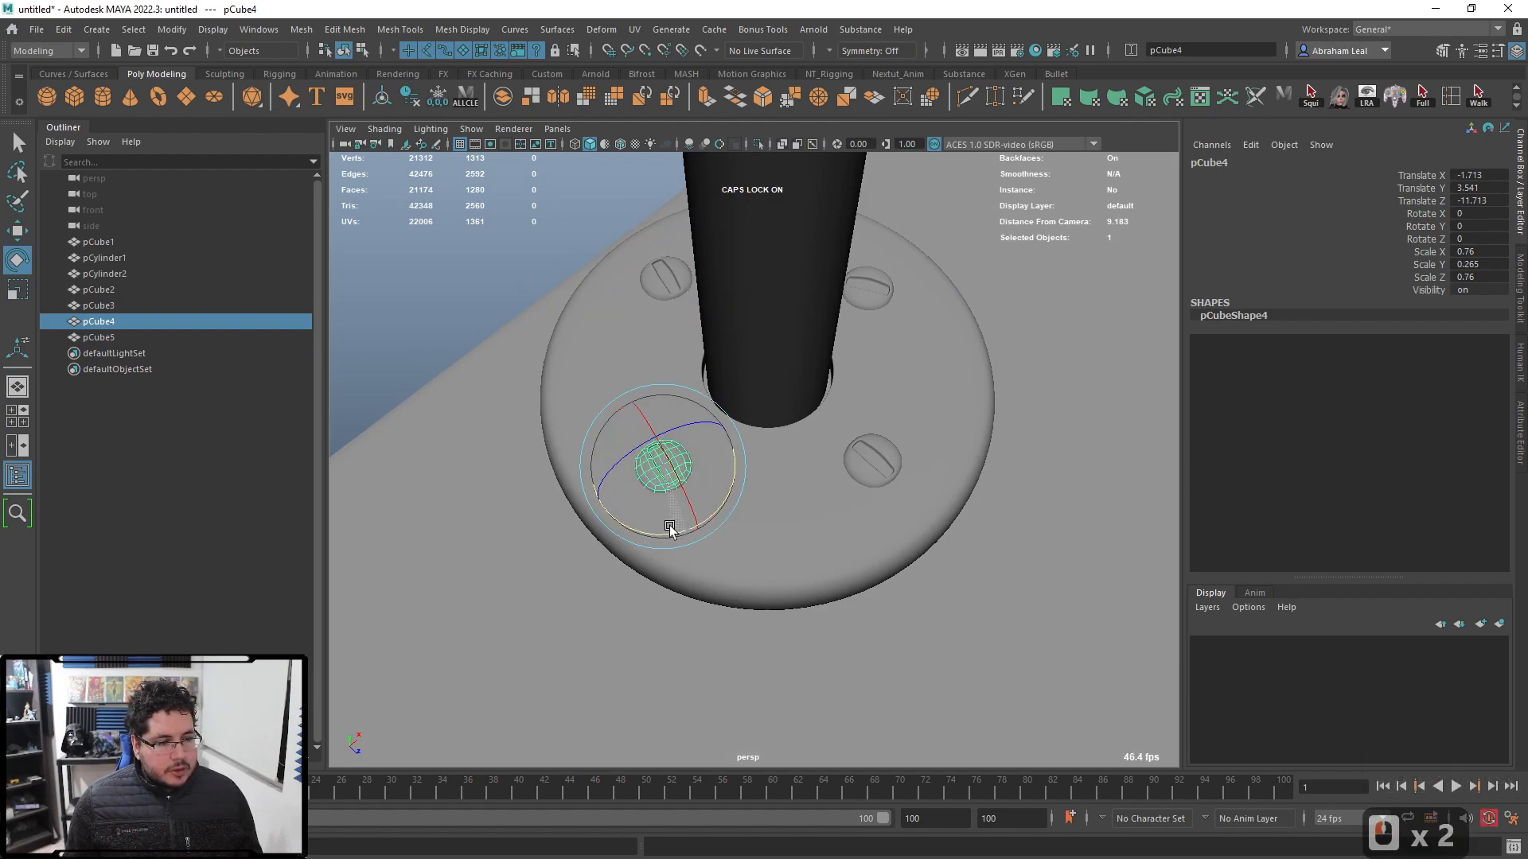
scroll(756, 430, down, 6)
alt+drag(761, 413, 740, 350)
click(628, 433)
Step: Check the stand in the clay render reference photo, duplicate the pole in Maya and rotate the copy 90 degrees in X
alt+drag(628, 433, 770, 446)
scroll(751, 487, down, 6)
alt+middle_drag(770, 433, 774, 494)
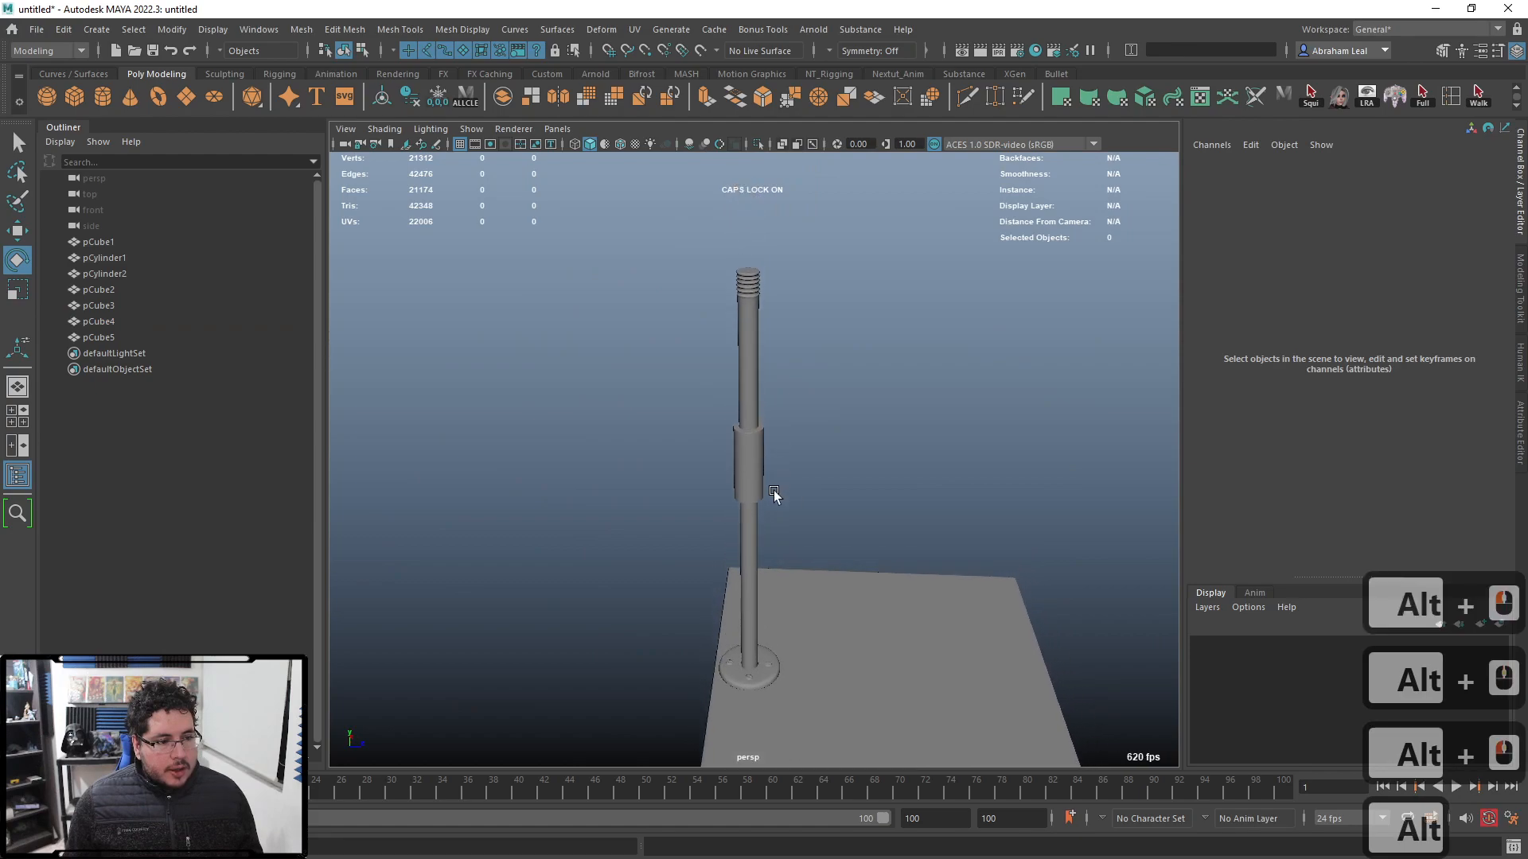
scroll(764, 478, up, 4)
click(732, 452)
key(alt+Tab)
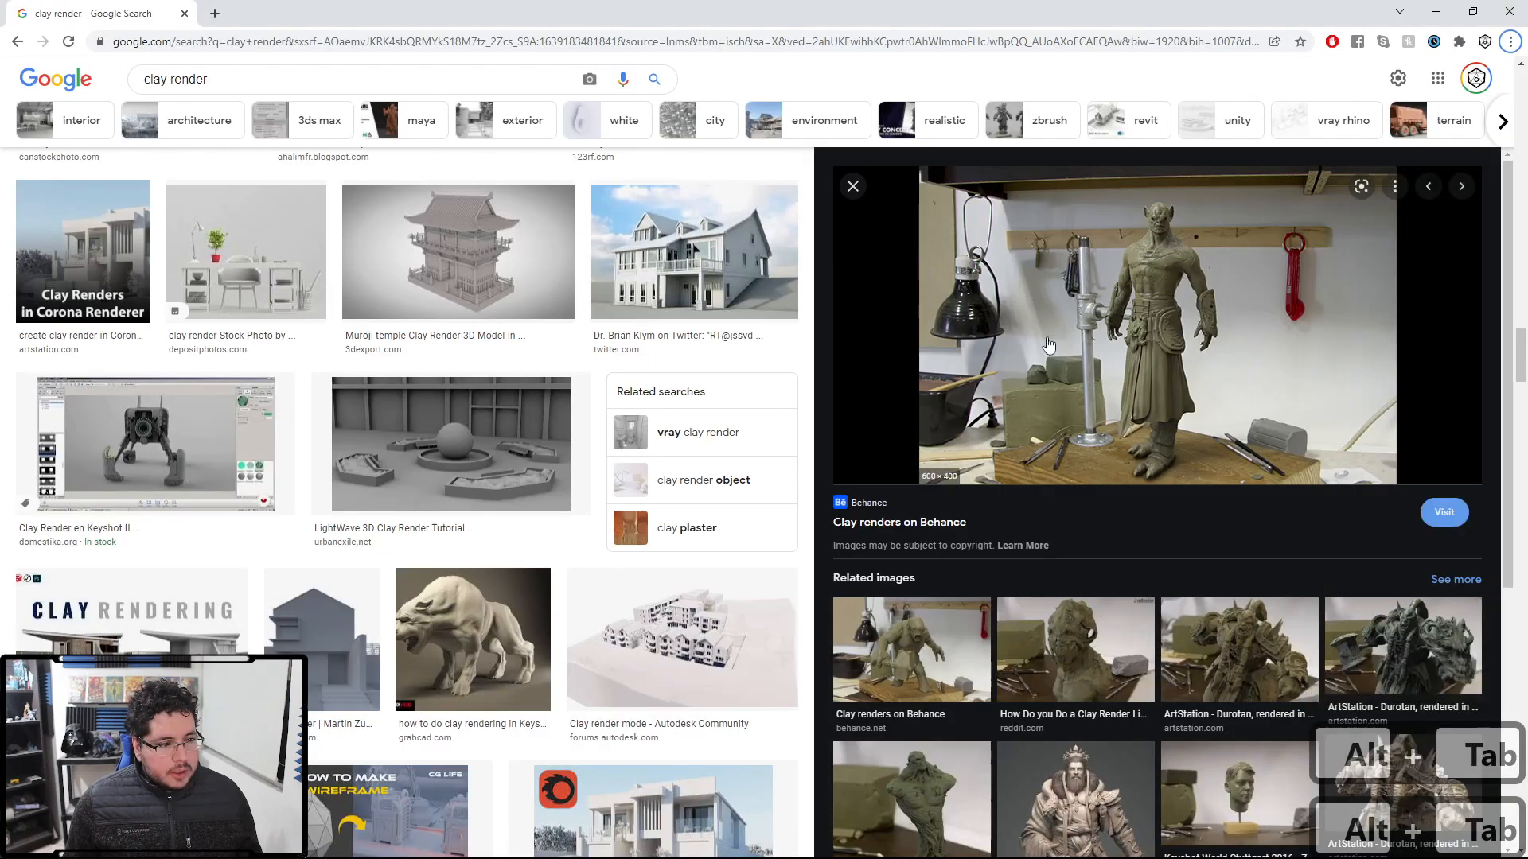
key(alt+Tab)
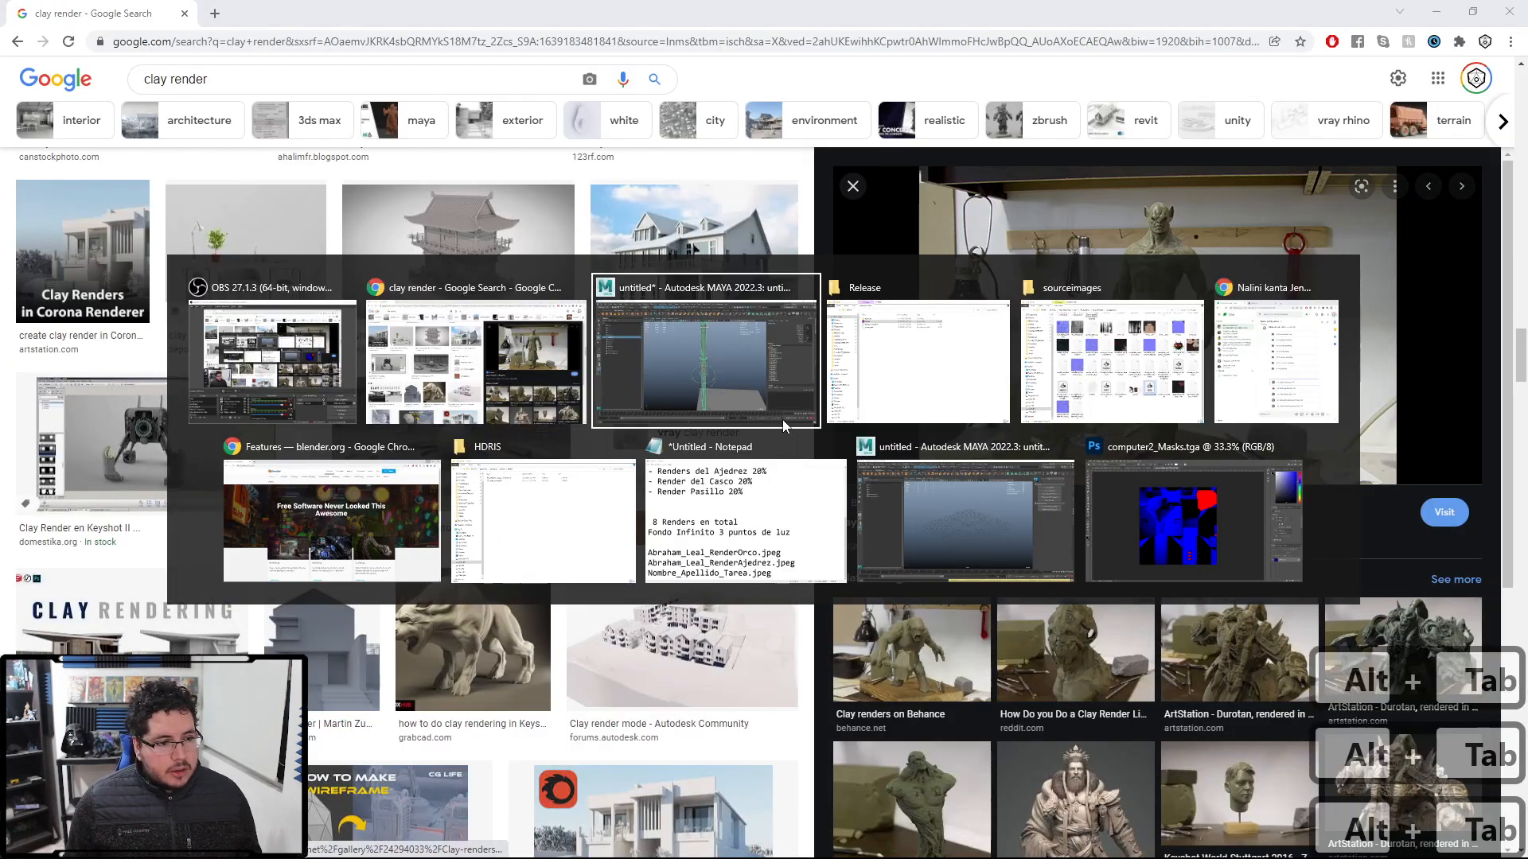
key(ctrl+d)
key(e)
drag(788, 480, 847, 565)
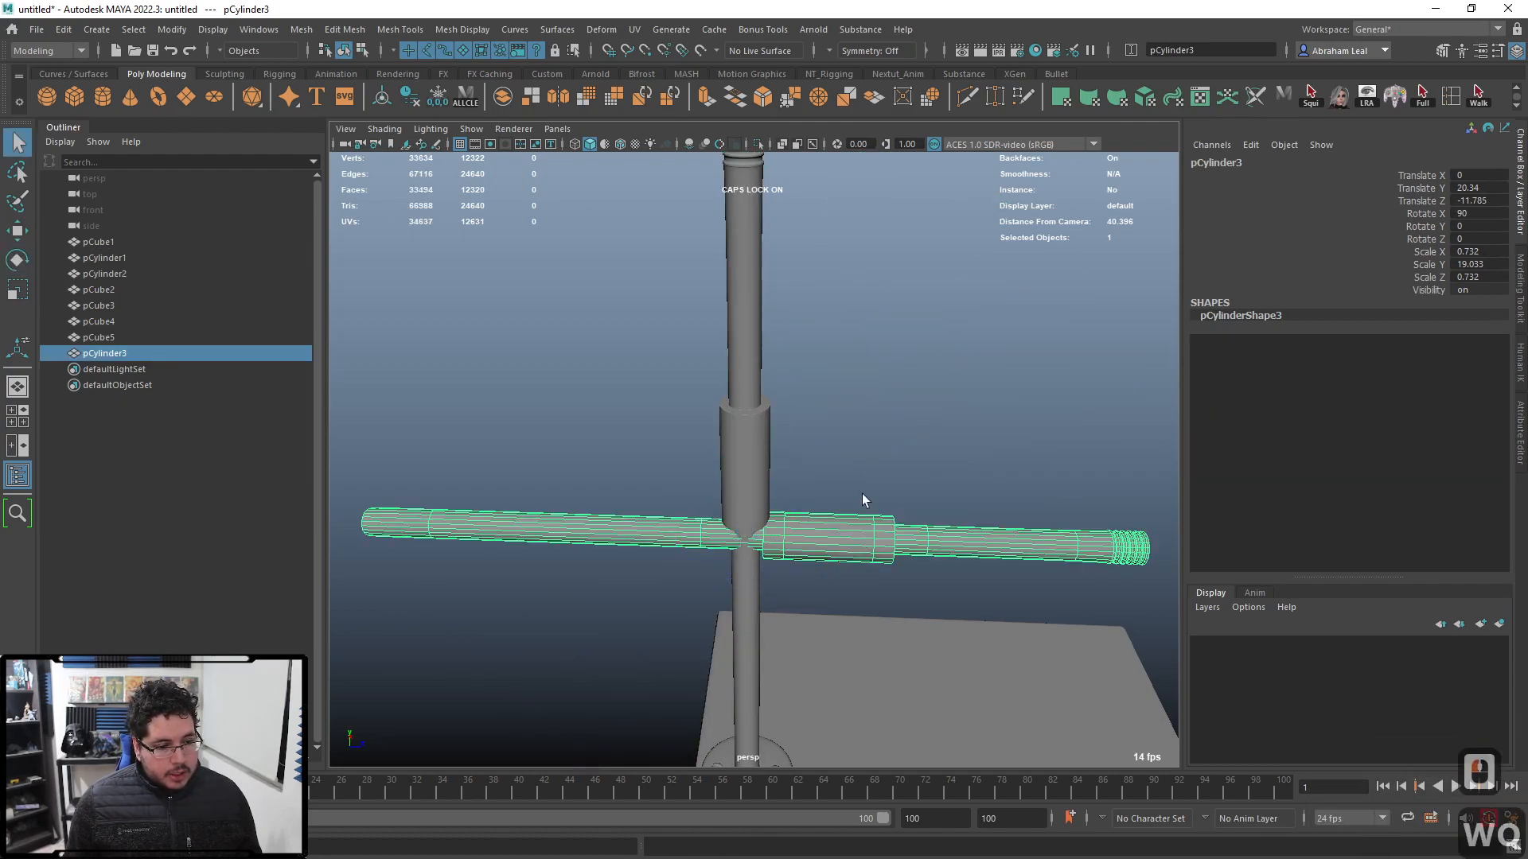
Step: Turn off the copy's smooth preview and delete its long plain section so that it starts at the thick collar
key(1)
alt+middle_drag(823, 562, 867, 444)
right_drag(856, 404, 800, 418)
key(q)
alt+middle_drag(866, 388, 869, 409)
alt+right_drag(870, 409, 510, 370)
alt+middle_drag(510, 370, 646, 347)
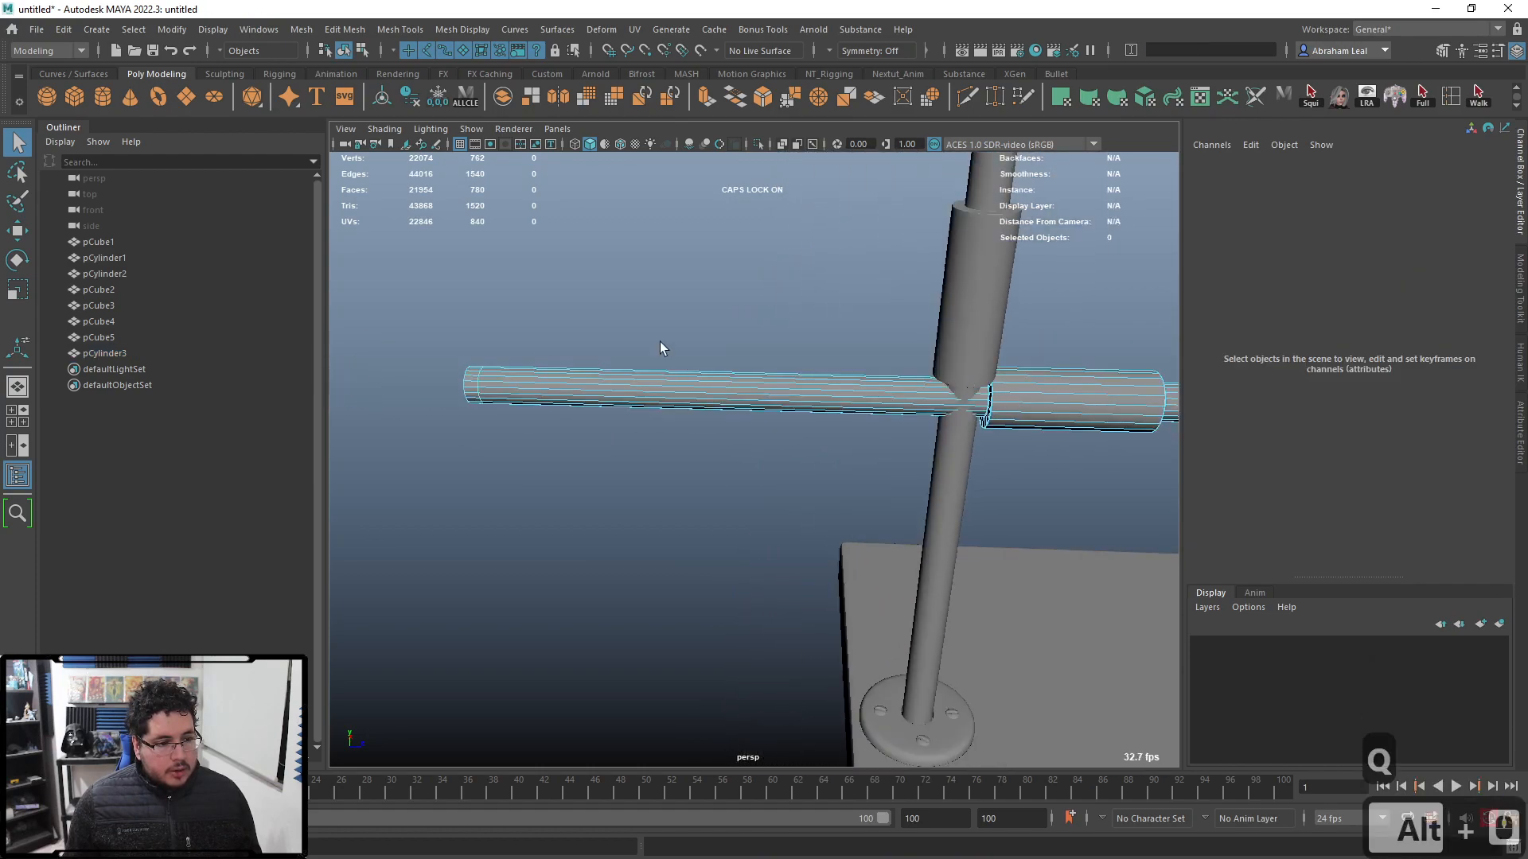
drag(646, 347, 387, 553)
key(BackSpace)
Step: Move the horizontal arm up to the pole's collar and display it in smooth preview
alt+middle_drag(803, 479, 551, 547)
right_drag(766, 466, 799, 446)
click(798, 447)
key(w)
drag(717, 521, 712, 443)
key(r)
key(ctrl+z)
drag(796, 477, 937, 356)
key(3)
click(938, 357)
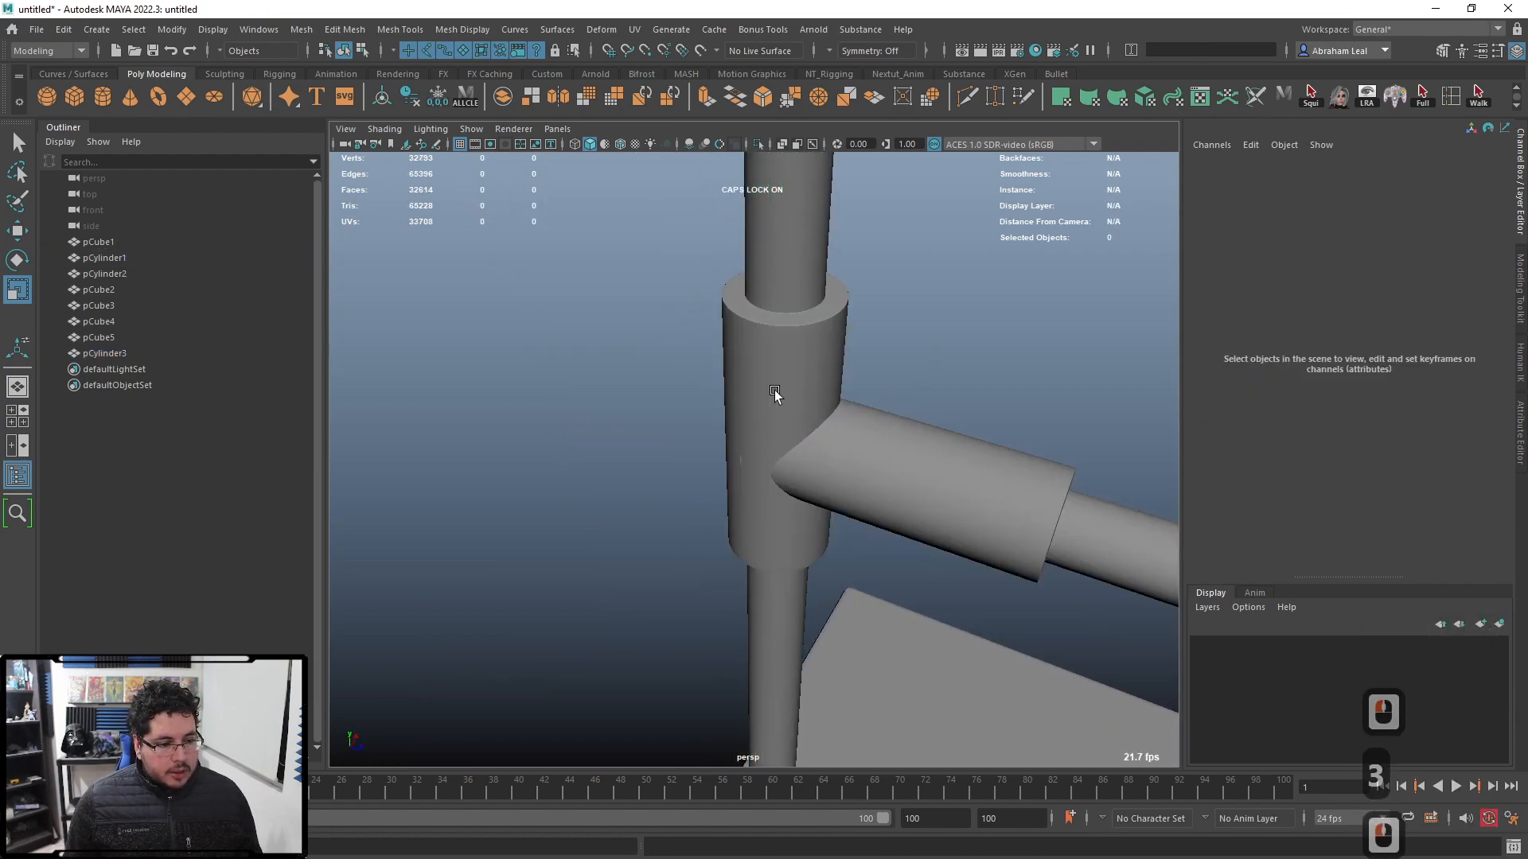
Step: Scale the horizontal arm down uniformly to about 0.671 in X and Z and seat it in the pole's collar
click(777, 395)
alt+drag(891, 478, 842, 467)
click(842, 468)
key(r)
drag(677, 380, 662, 434)
key(ctrl+z)
drag(665, 395, 713, 433)
key(w)
drag(796, 474, 804, 479)
click(896, 419)
alt+right_drag(896, 419, 836, 416)
alt+drag(835, 416, 760, 398)
click(760, 398)
key(w)
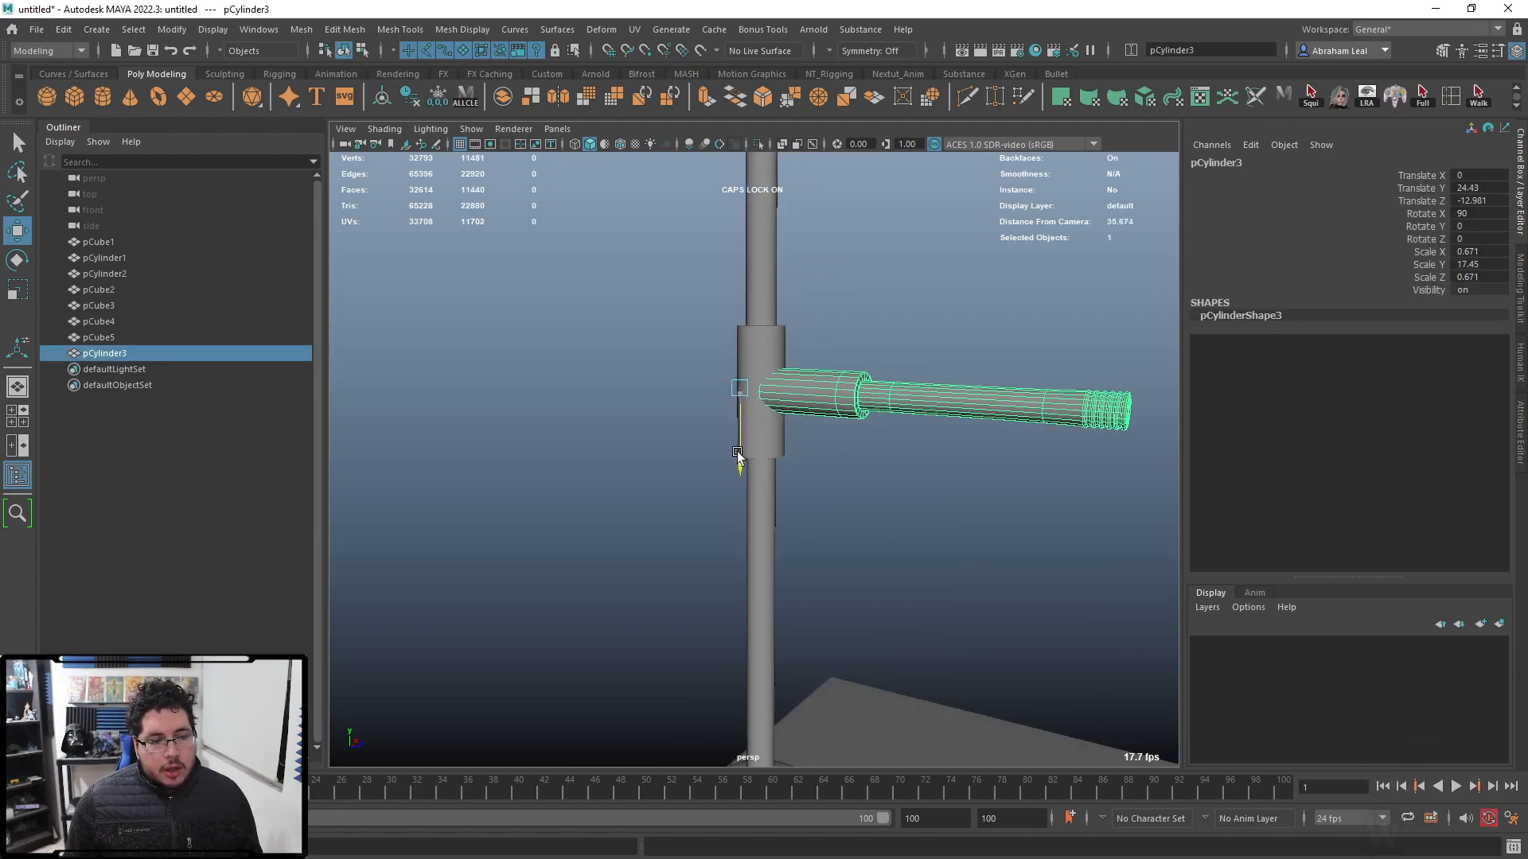
Step: Turn off the arm's smooth preview and shorten it by moving its threaded end closer to the pole
click(820, 338)
alt+drag(820, 338, 760, 403)
alt+right_drag(761, 403, 749, 398)
alt+drag(749, 397, 797, 385)
click(804, 390)
right_drag(808, 390, 740, 390)
key(1)
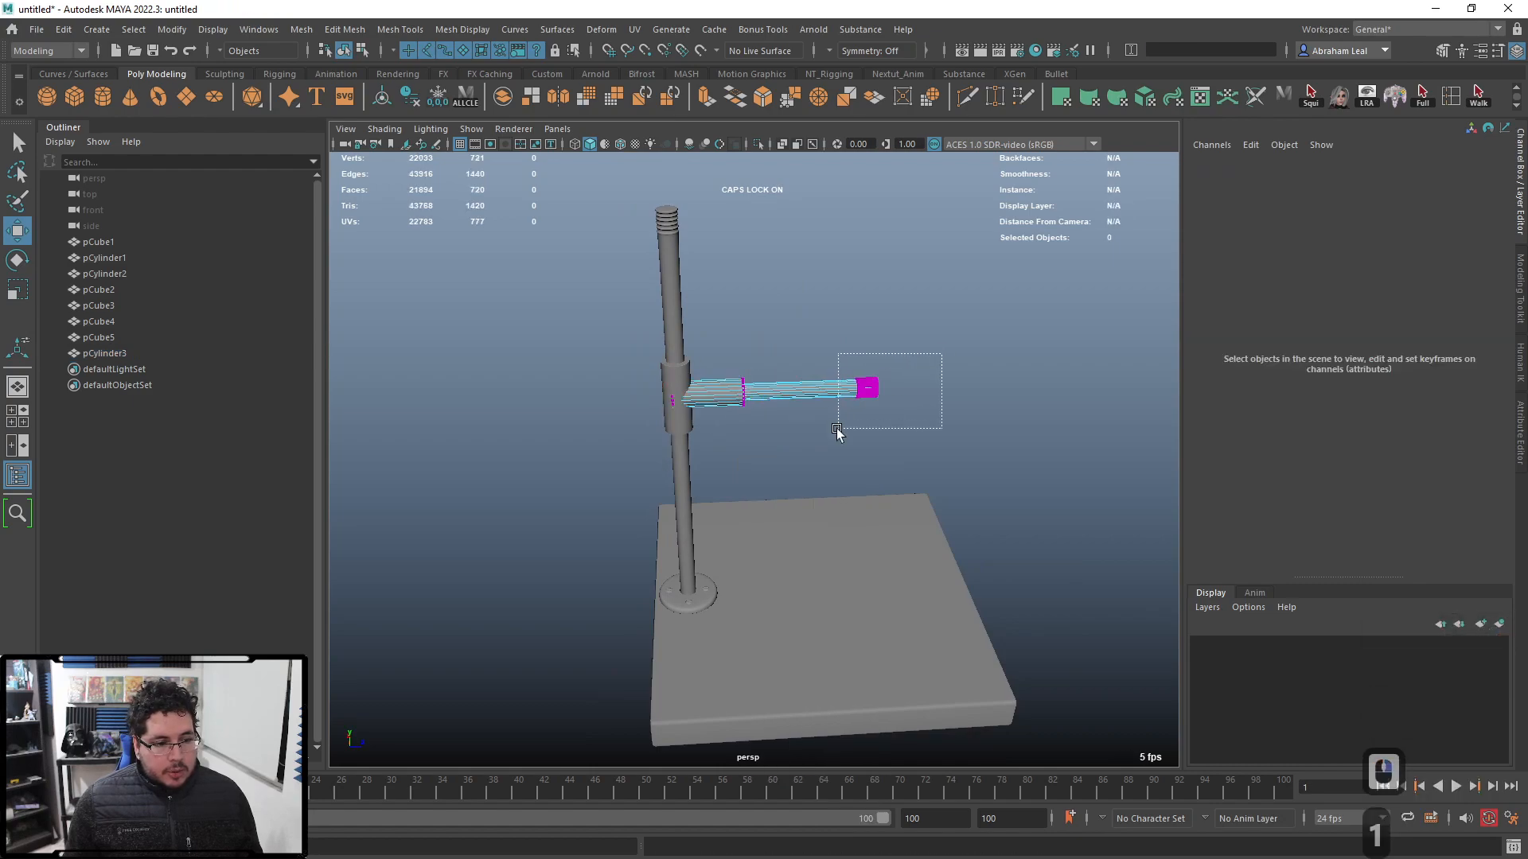
drag(840, 427, 840, 428)
right_drag(826, 386, 895, 363)
click(821, 407)
alt+drag(819, 404, 536, 374)
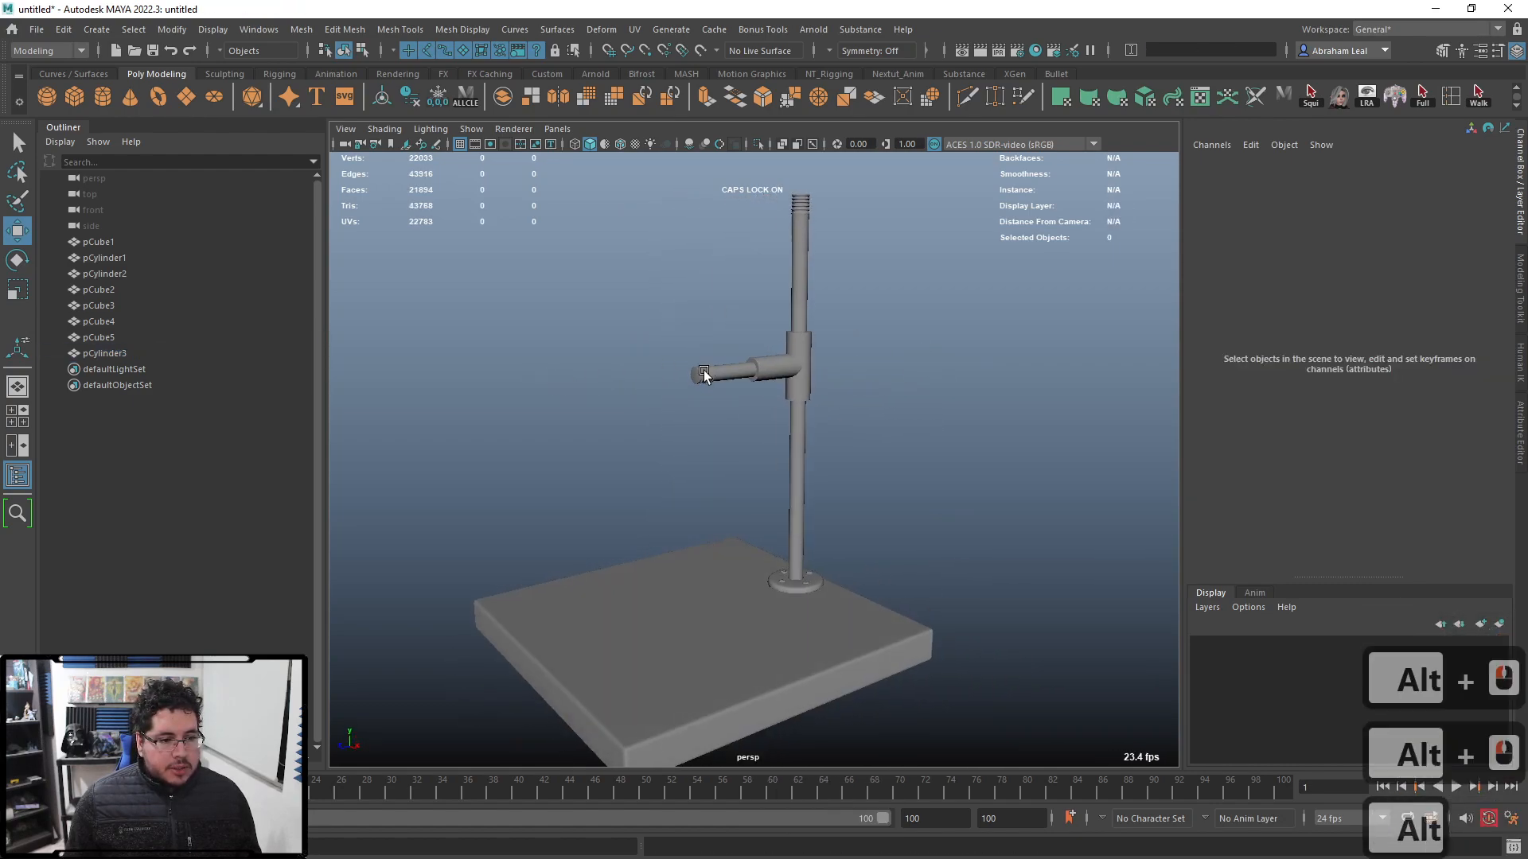
alt+drag(706, 374, 718, 369)
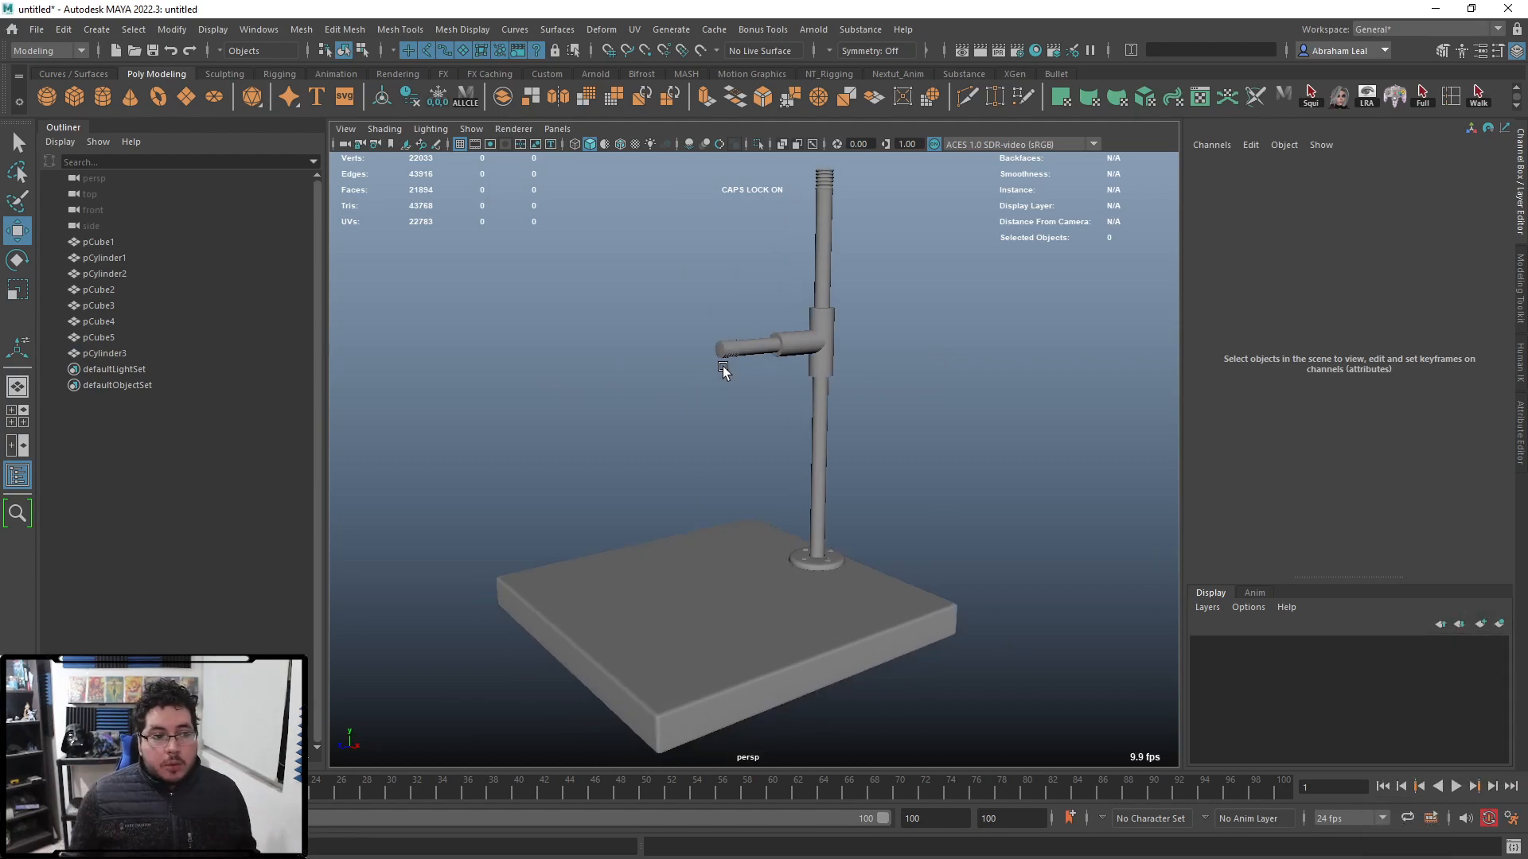
Step: Import DecimatedSoldier.obj from the Desktop into the scene
click(37, 30)
click(94, 207)
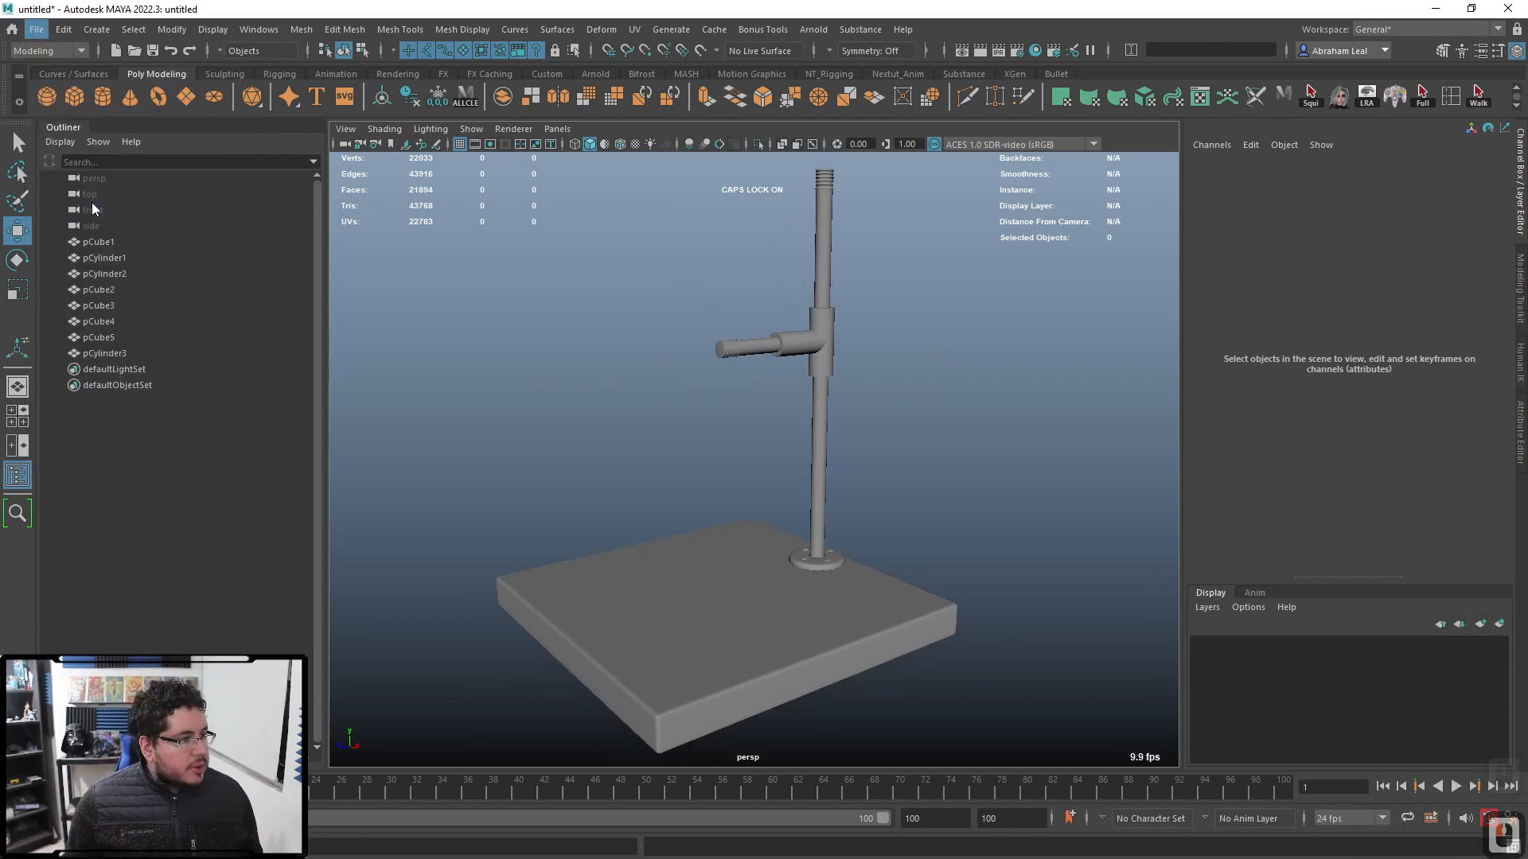
click(263, 191)
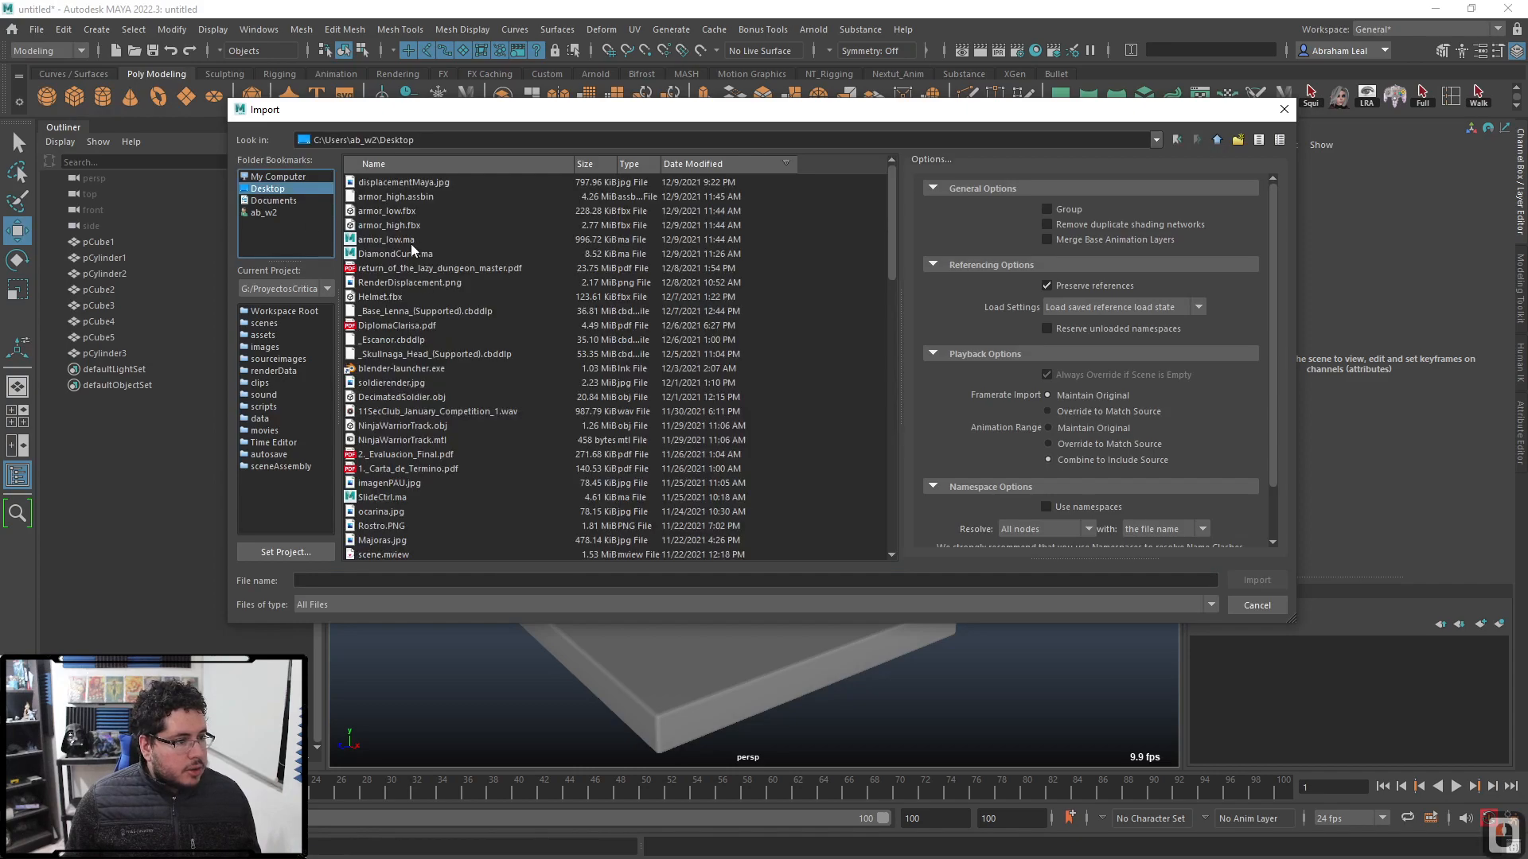
scroll(422, 262, down, 2)
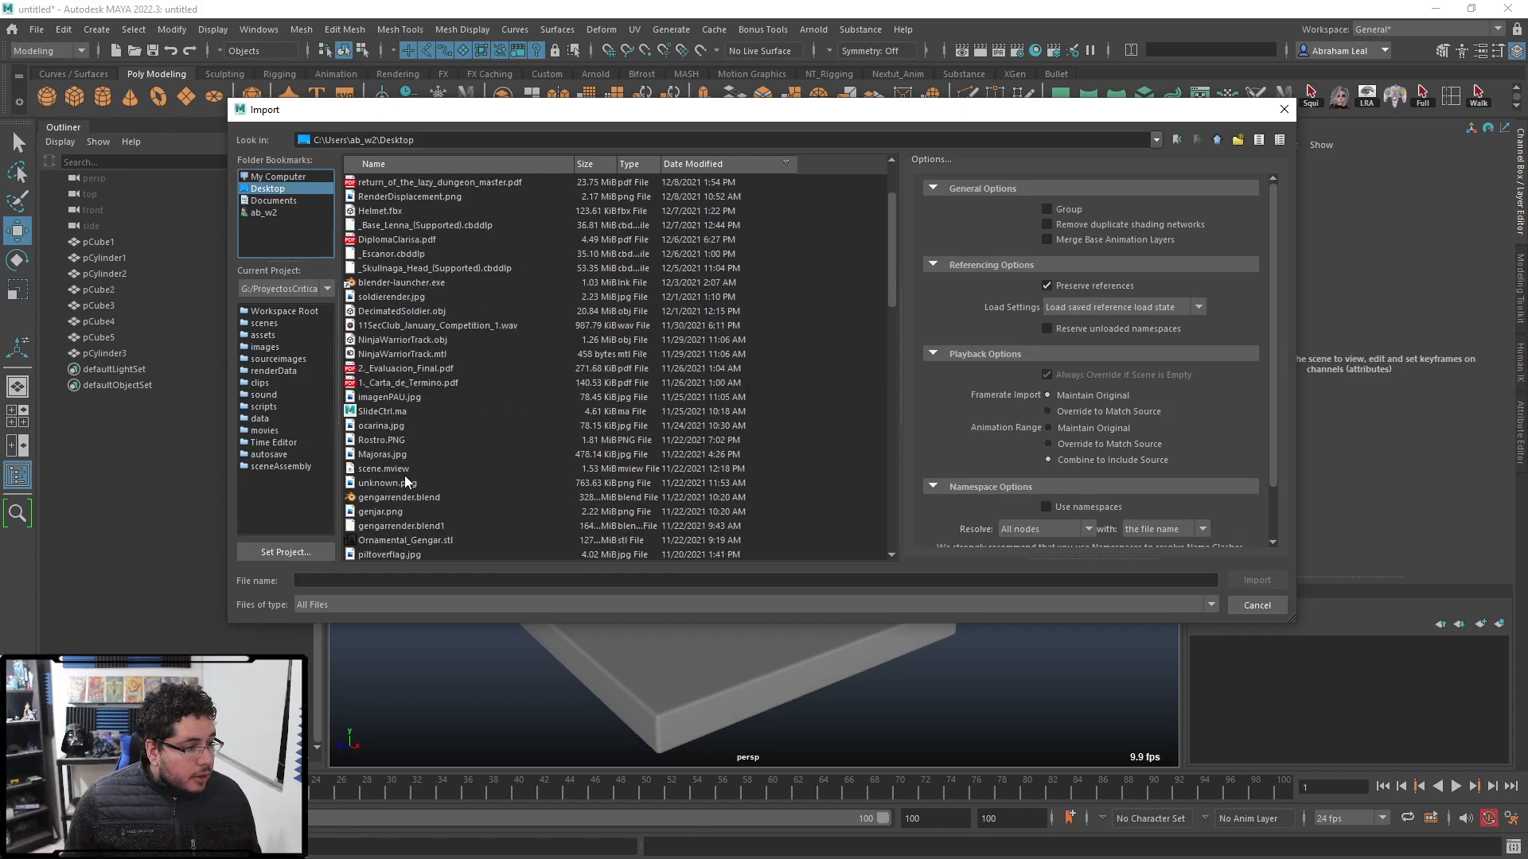
double_click(403, 312)
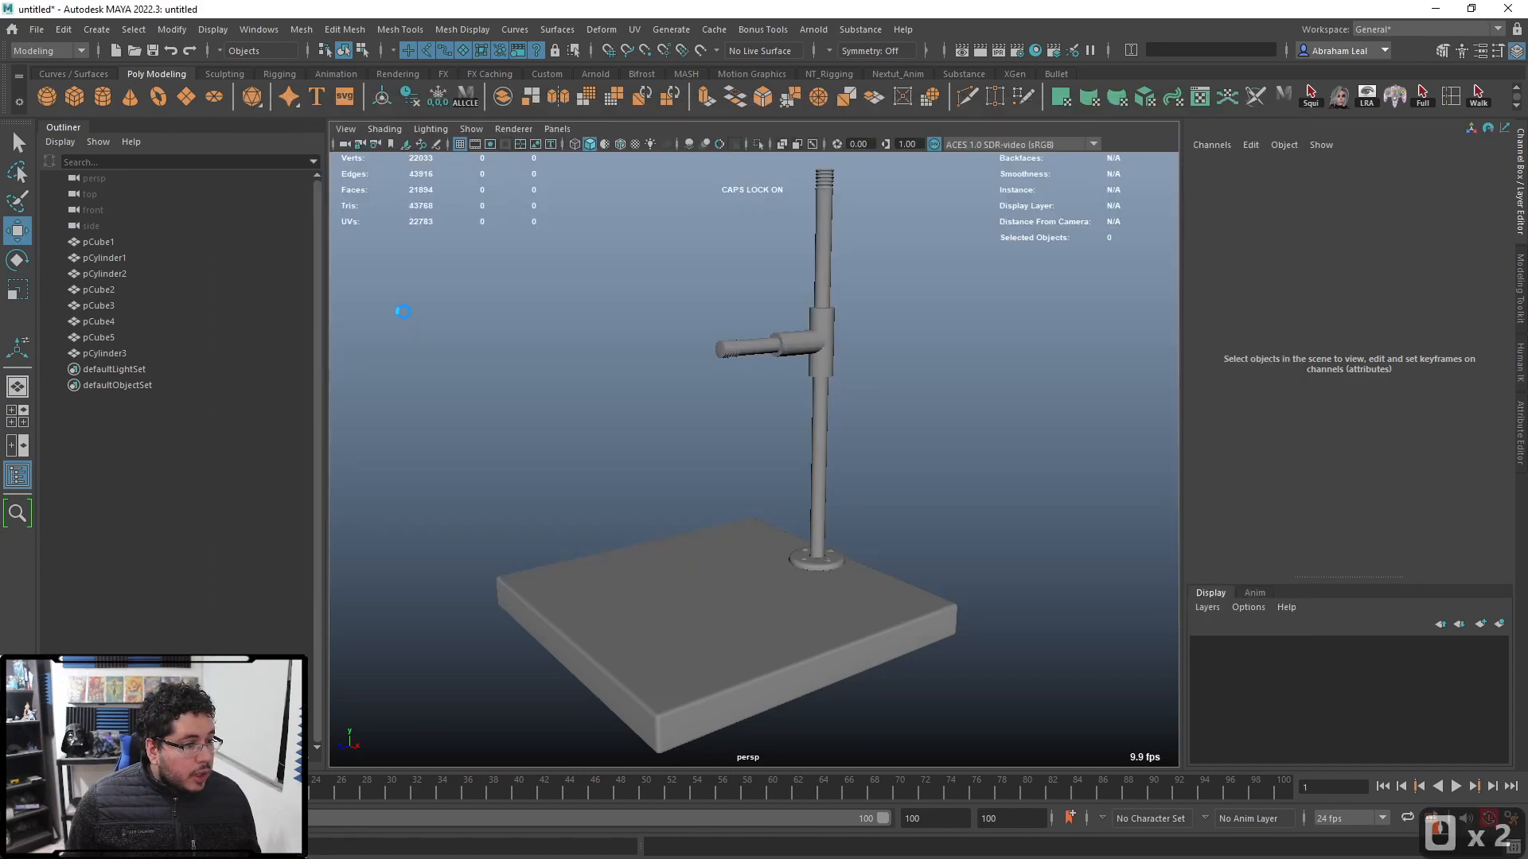
Step: Scale up the imported soldier bust and raise it above the slab toward the arm's height
scroll(718, 585, up, 3)
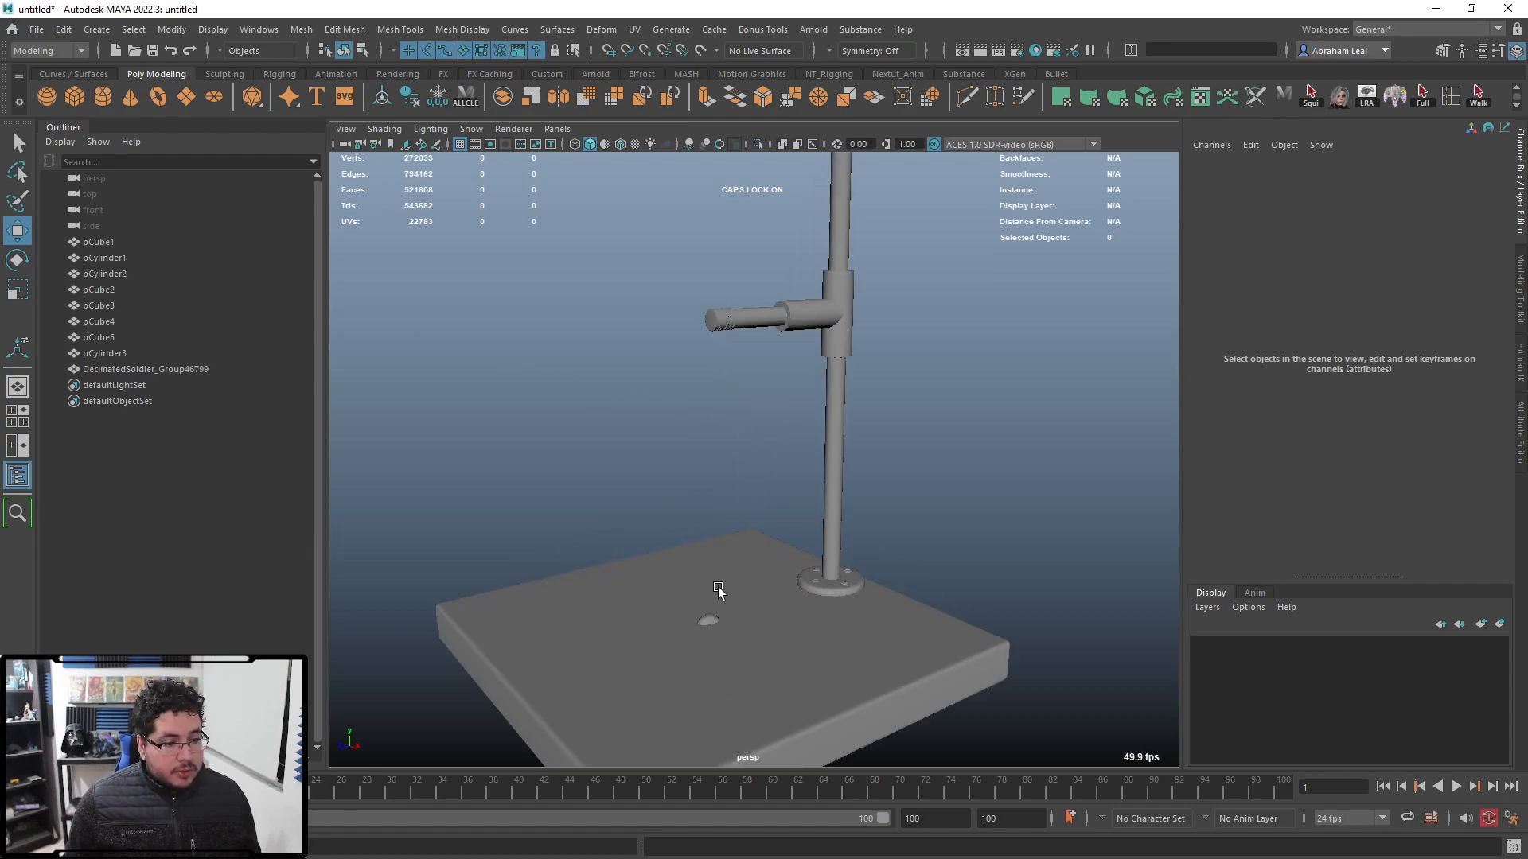
click(727, 618)
key(r)
drag(806, 664, 865, 666)
key(w)
drag(706, 588, 735, 328)
Step: Enlarge the soldier bust further and position it at the end of the horizontal arm
alt+drag(736, 328, 784, 341)
key(r)
key(w)
key(w)
alt+right_drag(784, 341, 732, 374)
key(r)
drag(719, 380, 816, 285)
key(r)
key(w)
click(989, 314)
alt+drag(721, 390, 754, 398)
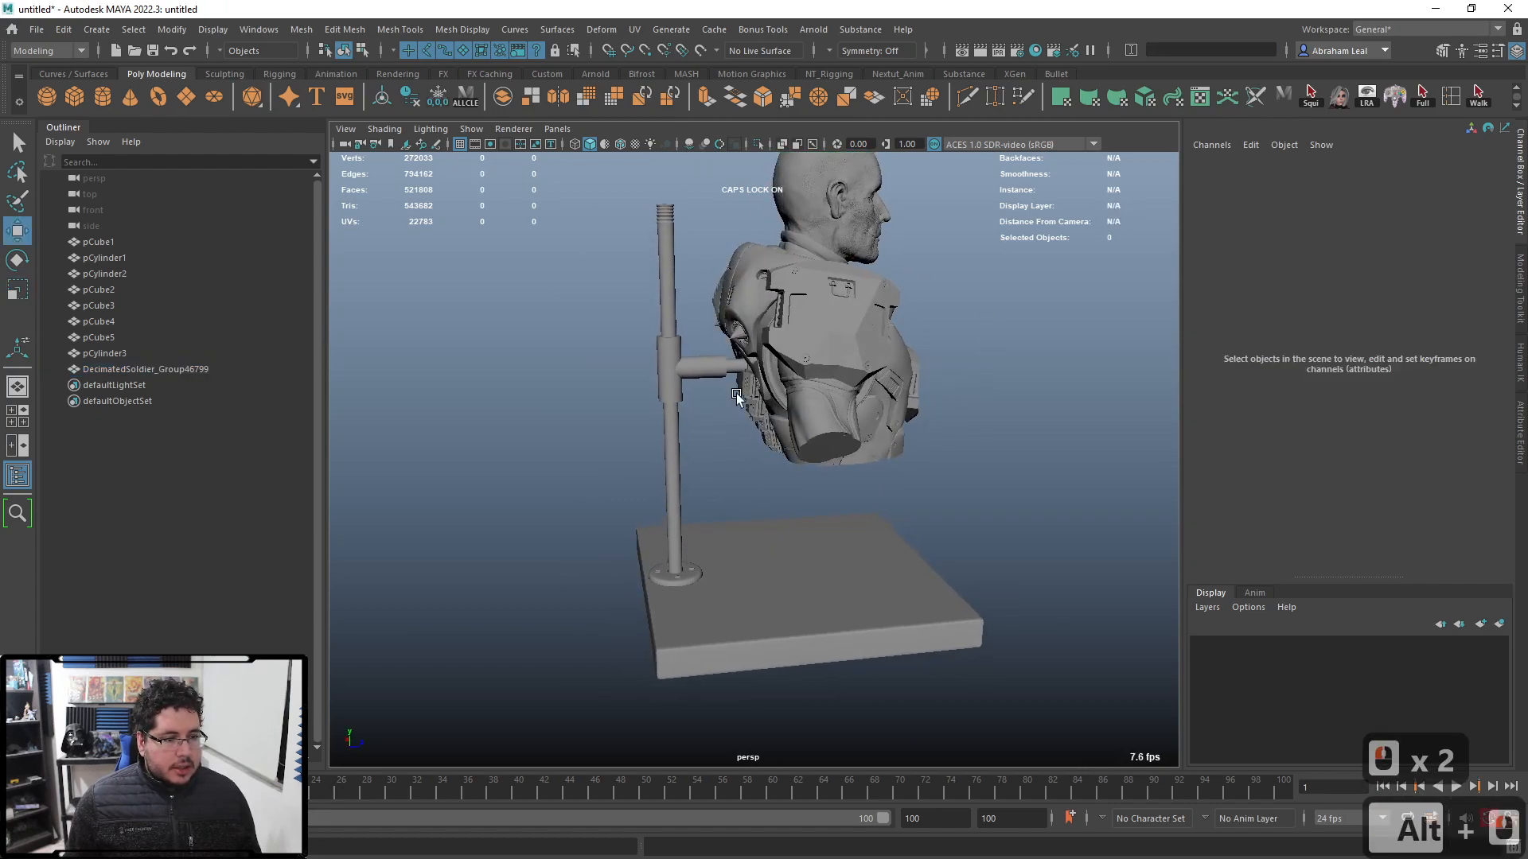
Step: Shorten the horizontal arm by pulling its rear end vertices inside the pole's collar, then return to object mode
alt+right_drag(754, 399, 796, 382)
alt+middle_drag(681, 310, 730, 382)
click(715, 379)
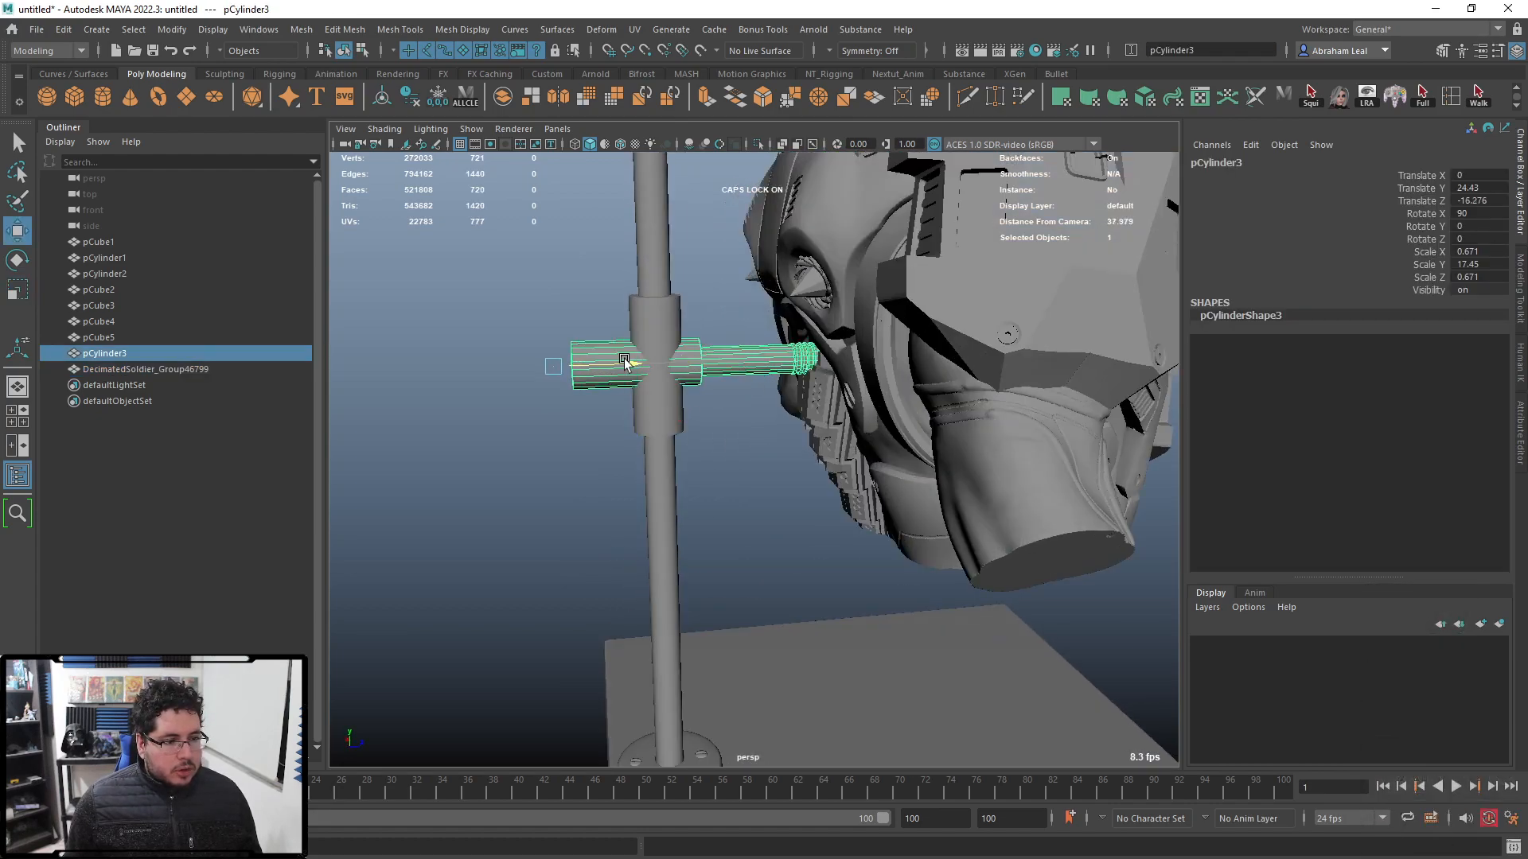
right_drag(634, 355, 525, 350)
drag(502, 297, 593, 426)
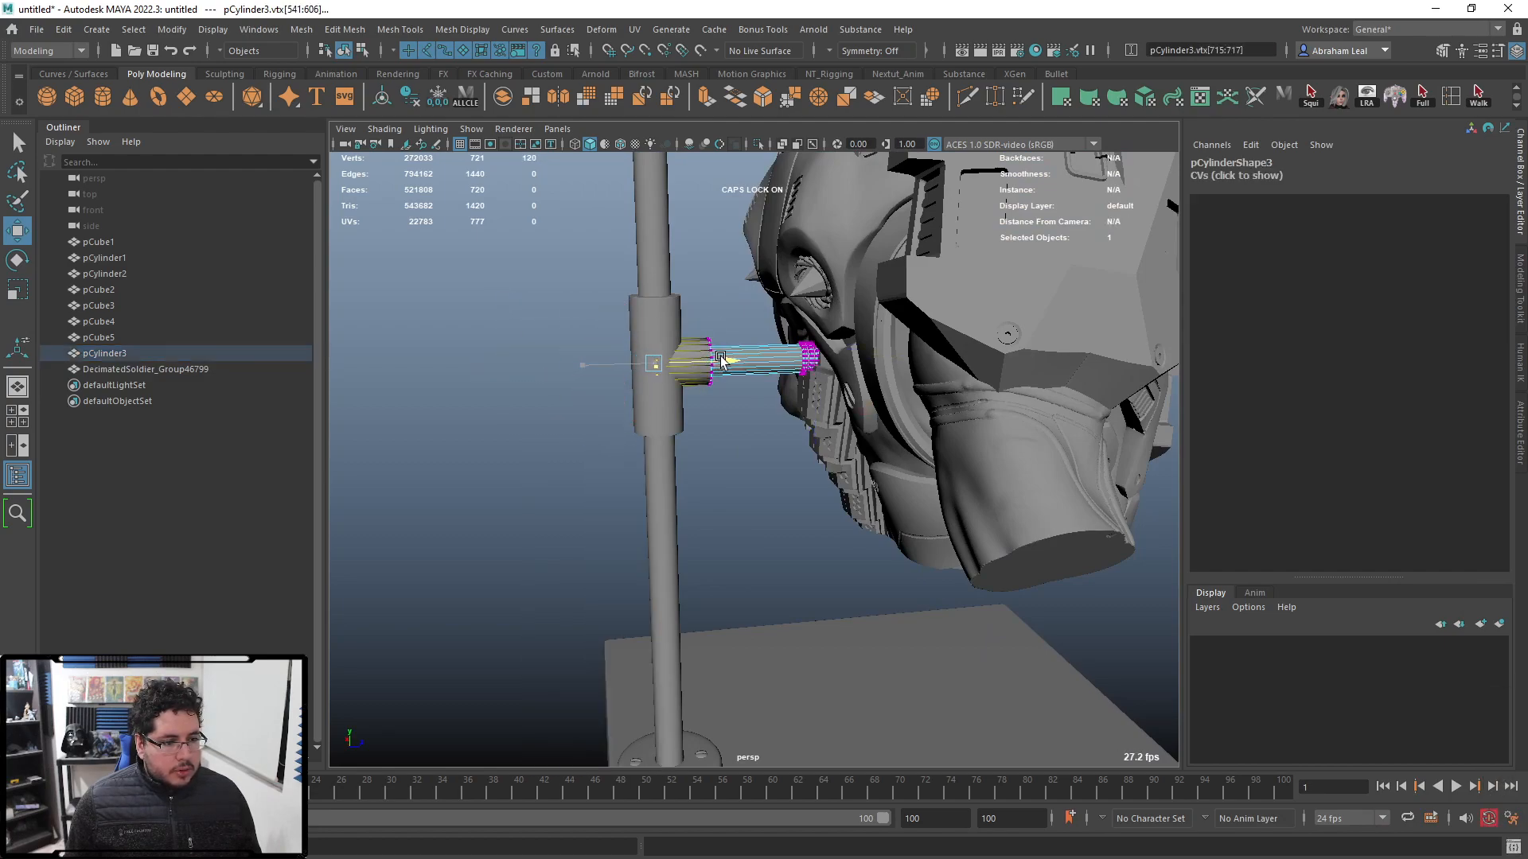
right_drag(711, 360, 744, 318)
click(713, 309)
Step: Delete the imported soldier bust from the scene
alt+drag(748, 354, 679, 389)
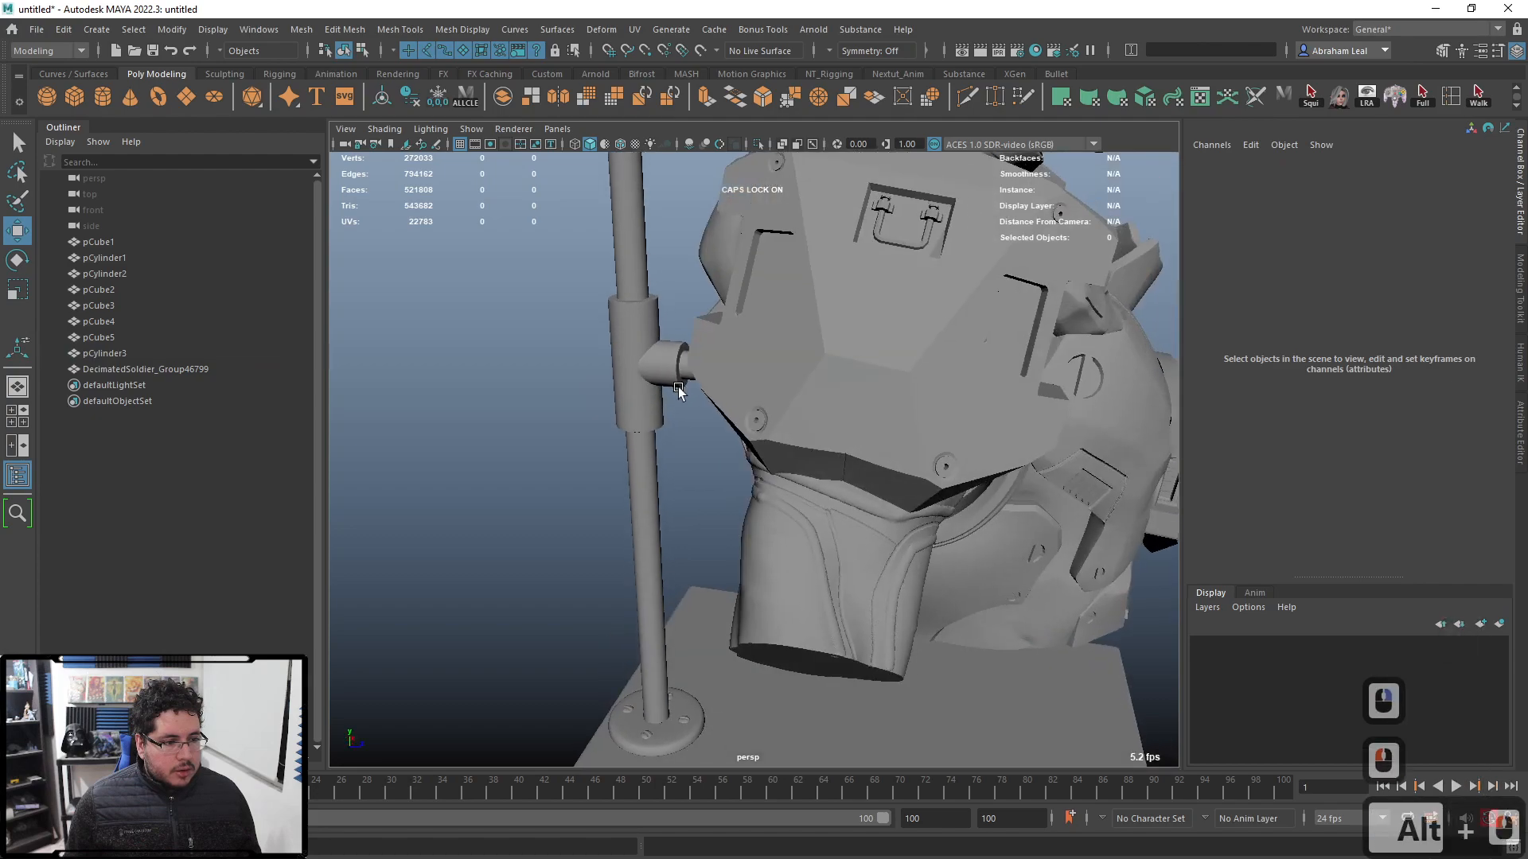
alt+right_drag(679, 389, 645, 378)
alt+drag(645, 378, 713, 351)
alt+right_drag(713, 350, 769, 439)
alt+drag(768, 439, 587, 422)
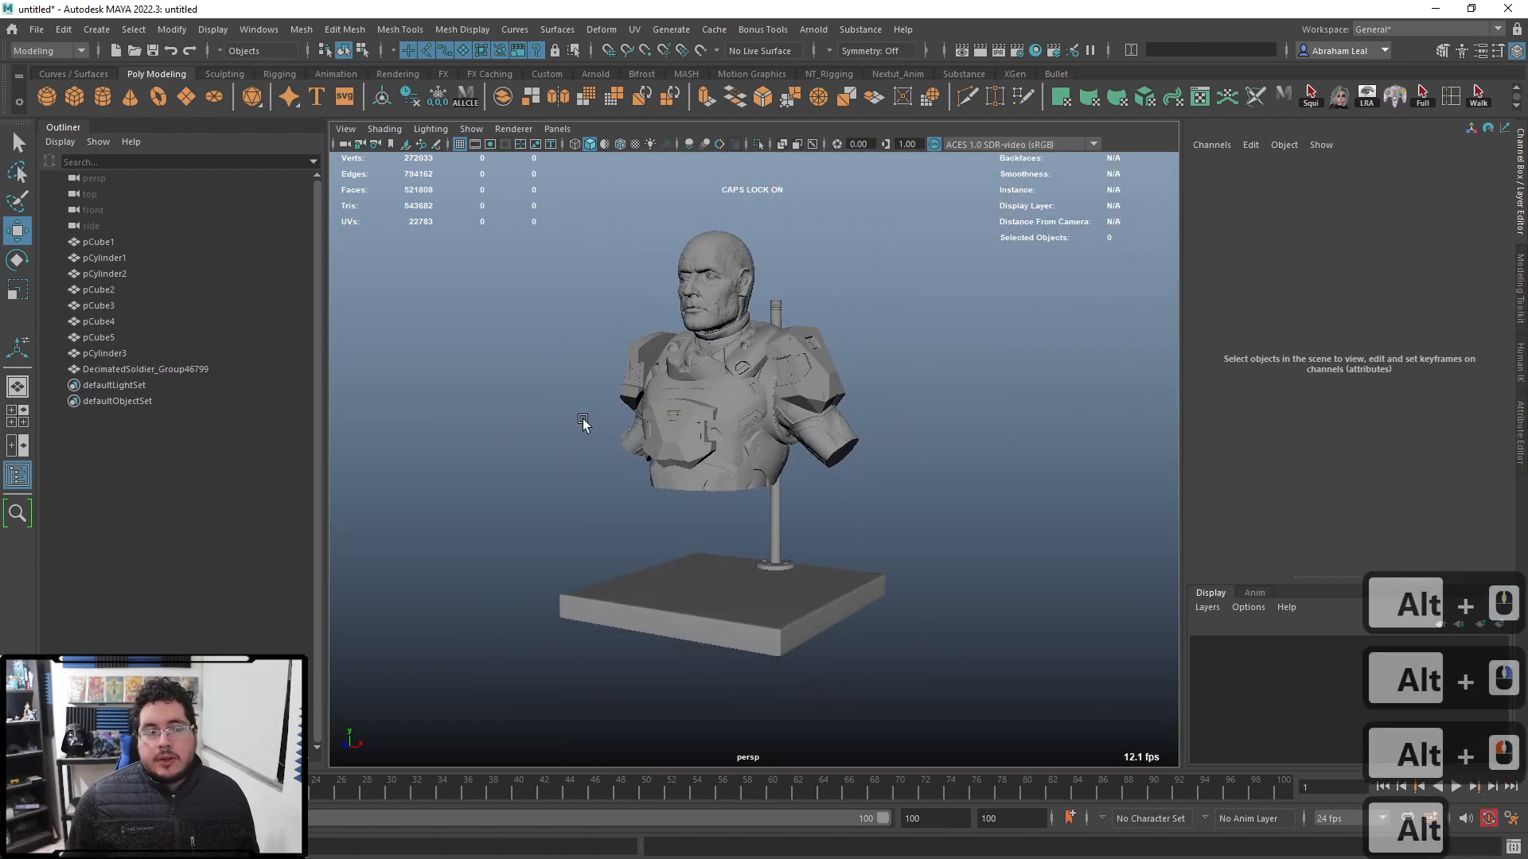
alt+right_drag(586, 423, 683, 498)
click(683, 498)
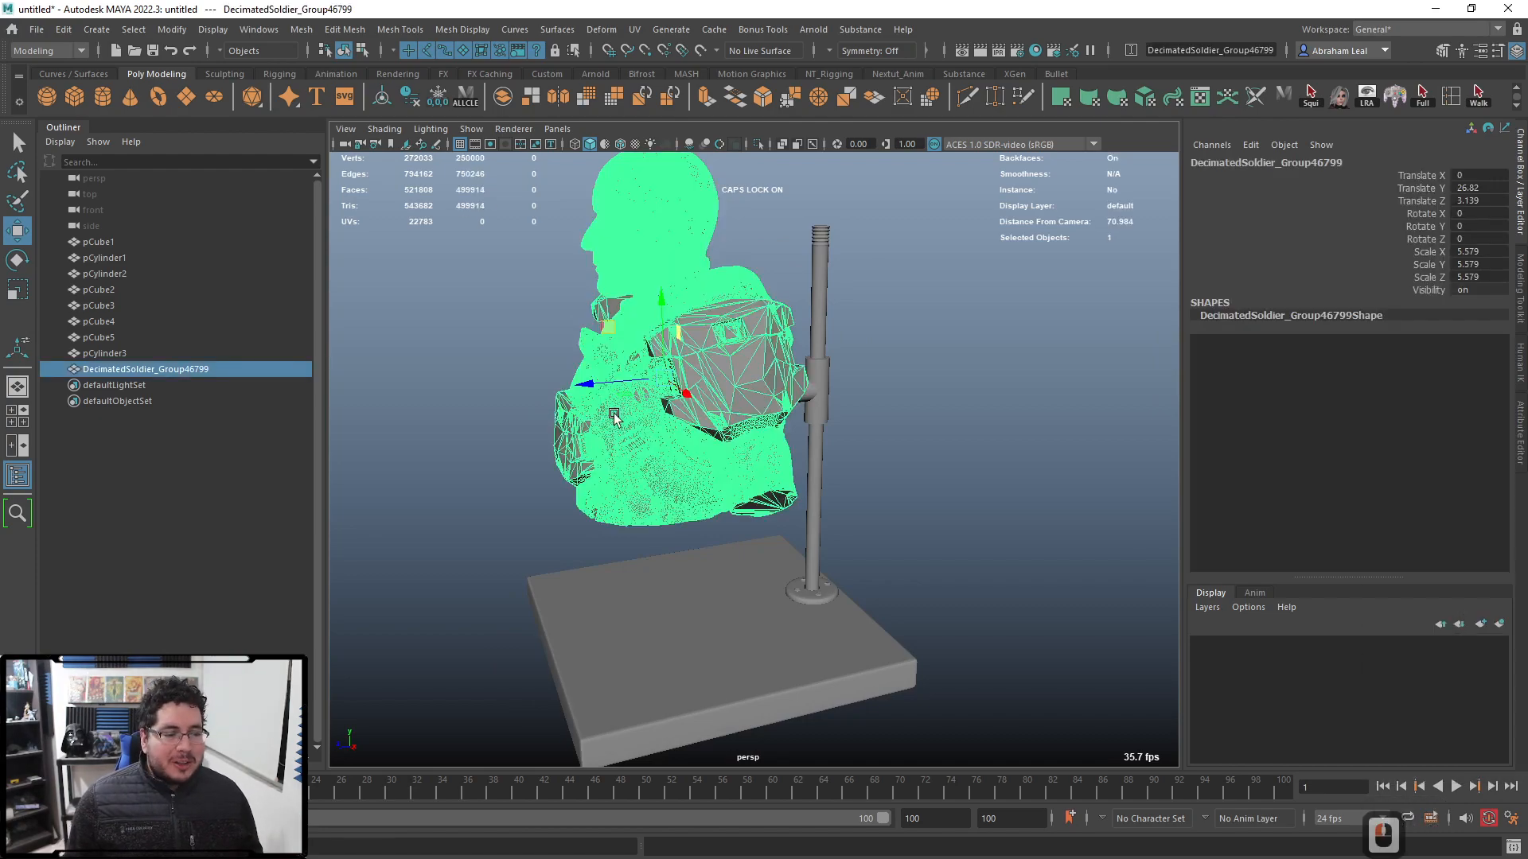
key(Delete)
Step: Combine the vertical pole and the horizontal arm into one mesh
alt+drag(614, 417, 770, 390)
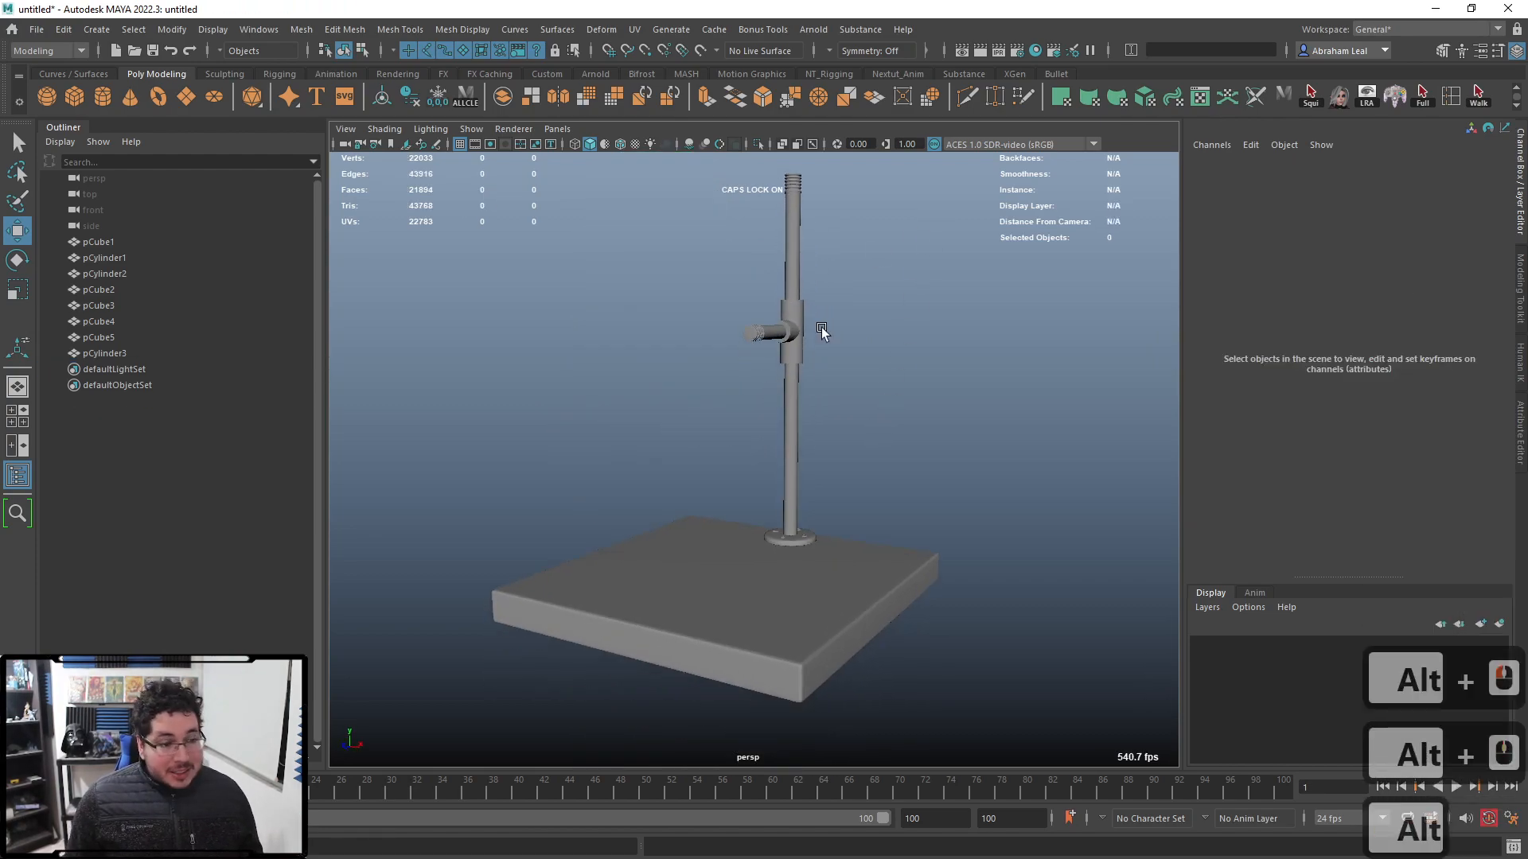
alt+drag(863, 345, 822, 331)
key(q)
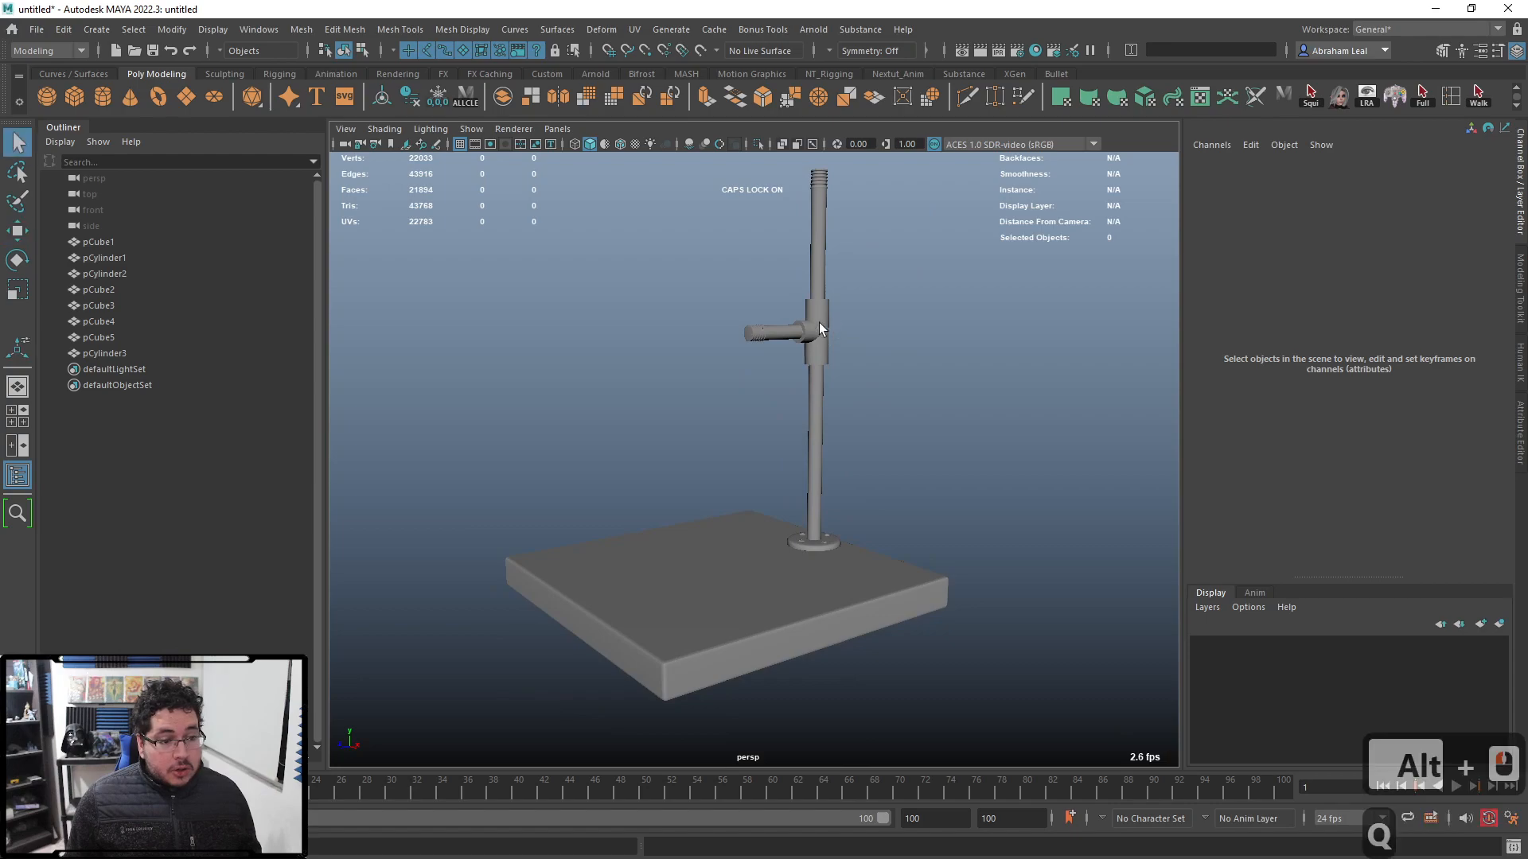
click(820, 324)
shift+click(757, 334)
click(506, 94)
Step: Combine the four screws on the round base flange into one mesh
alt+middle_drag(743, 569, 673, 479)
alt+right_drag(674, 479, 748, 532)
alt+drag(723, 374, 728, 420)
key(q)
click(749, 348)
shift+click(734, 372)
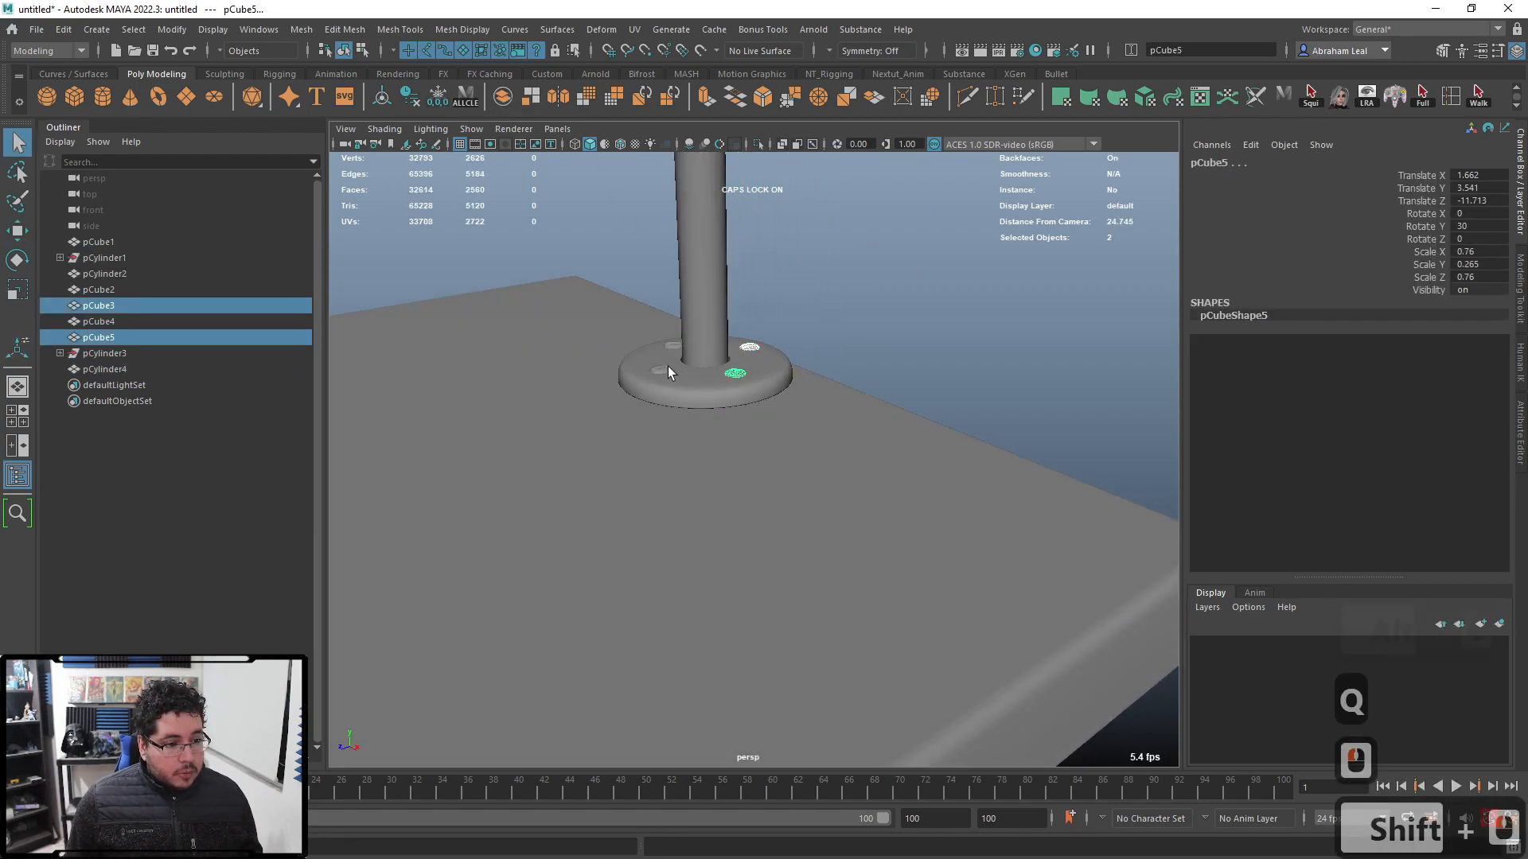
shift+click(661, 369)
shift+click(673, 345)
click(503, 97)
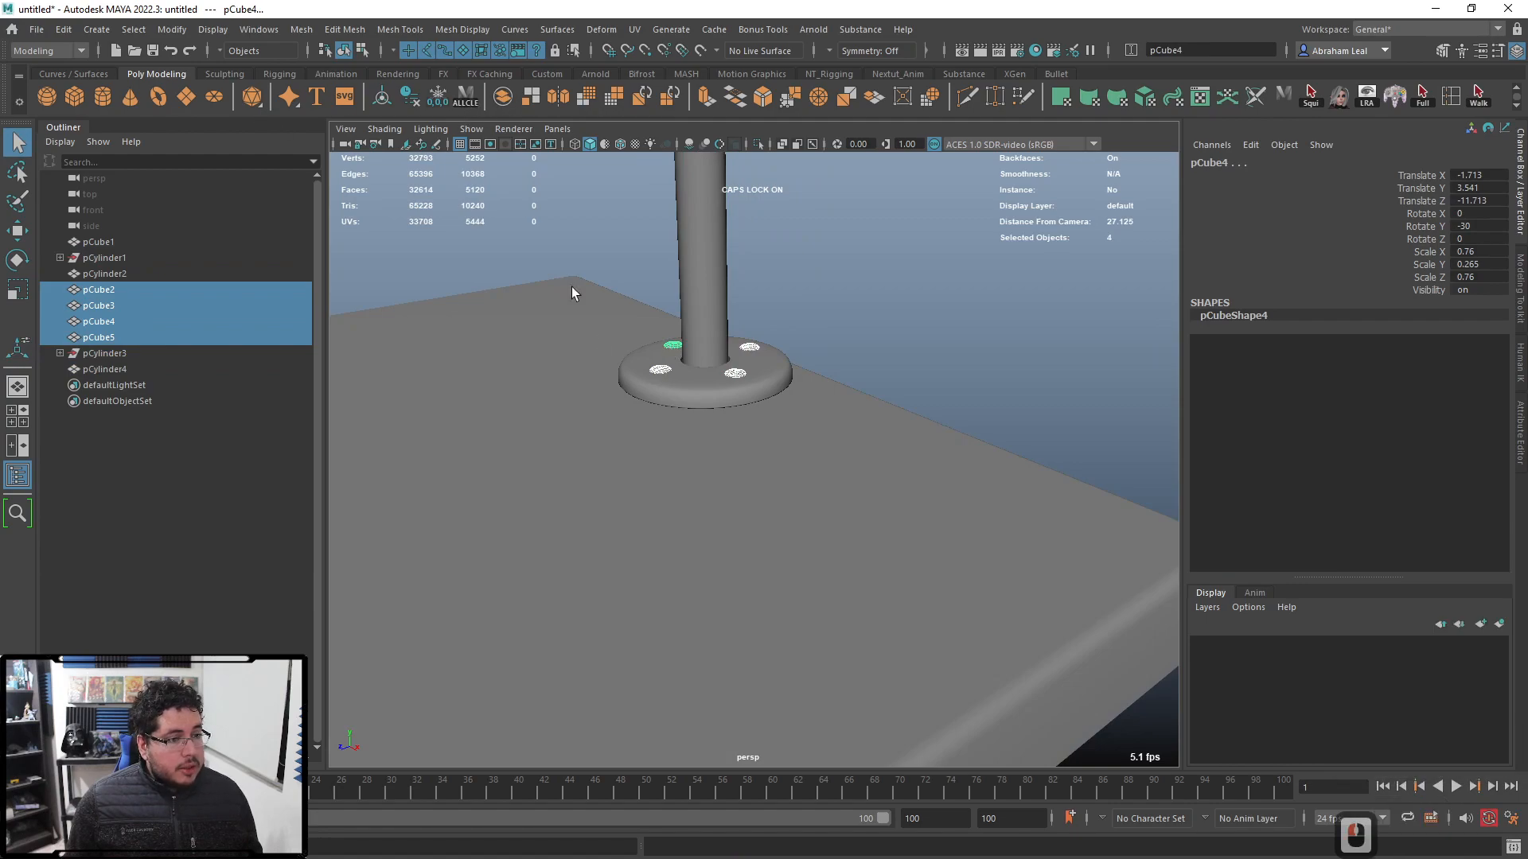
Step: Delete the construction history and freeze the transformations of all the stand's parts
click(690, 392)
scroll(700, 514, down, 5)
click(700, 514)
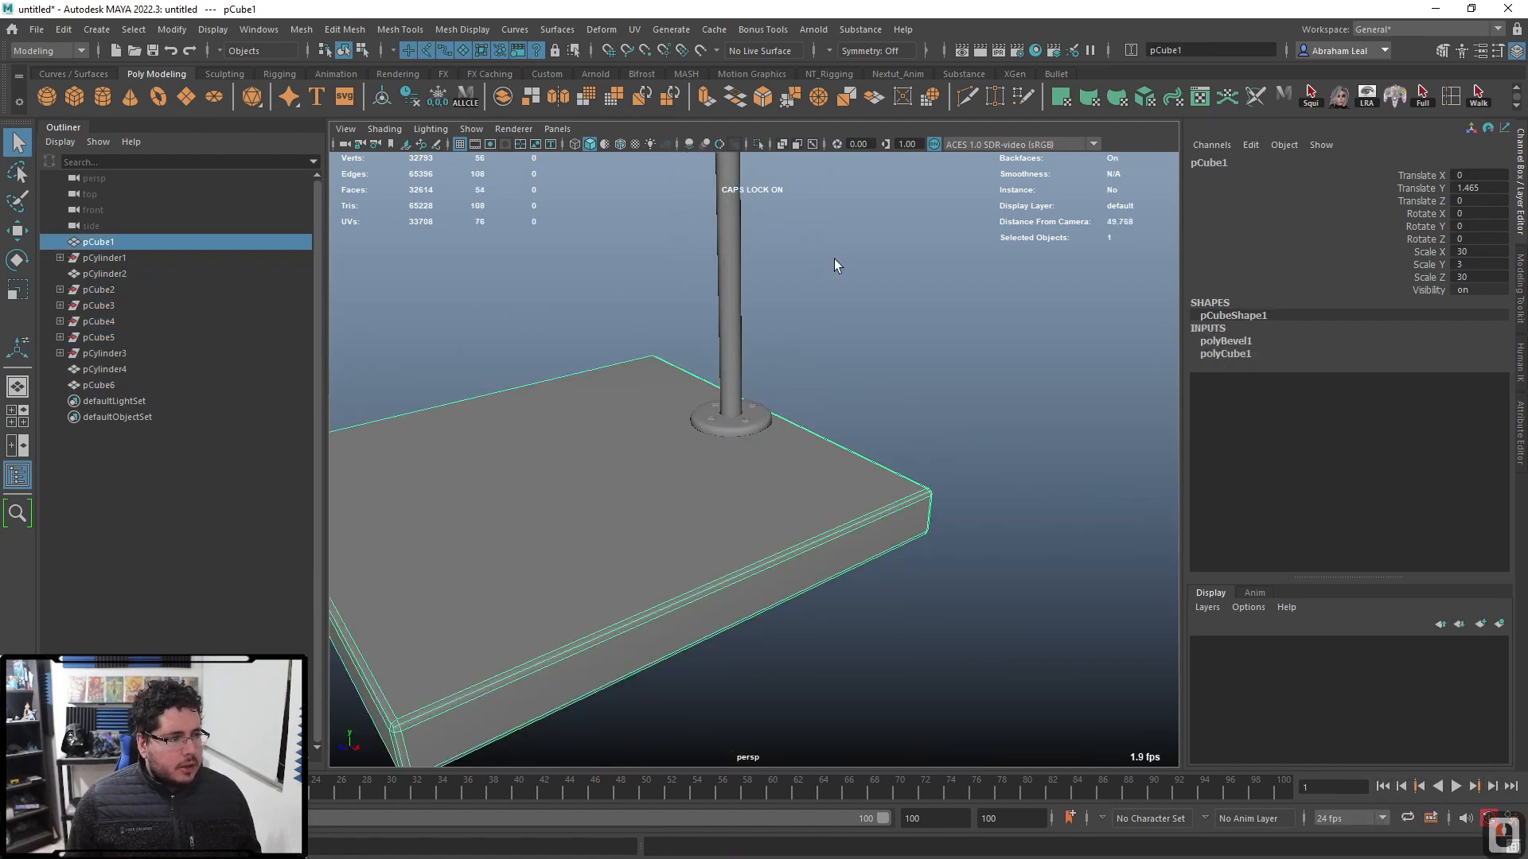
drag(833, 260, 509, 552)
click(410, 97)
click(437, 97)
Step: Rename the slab as WoodBoard
alt+right_drag(548, 323, 509, 326)
alt+drag(557, 350, 710, 398)
click(685, 460)
click(596, 486)
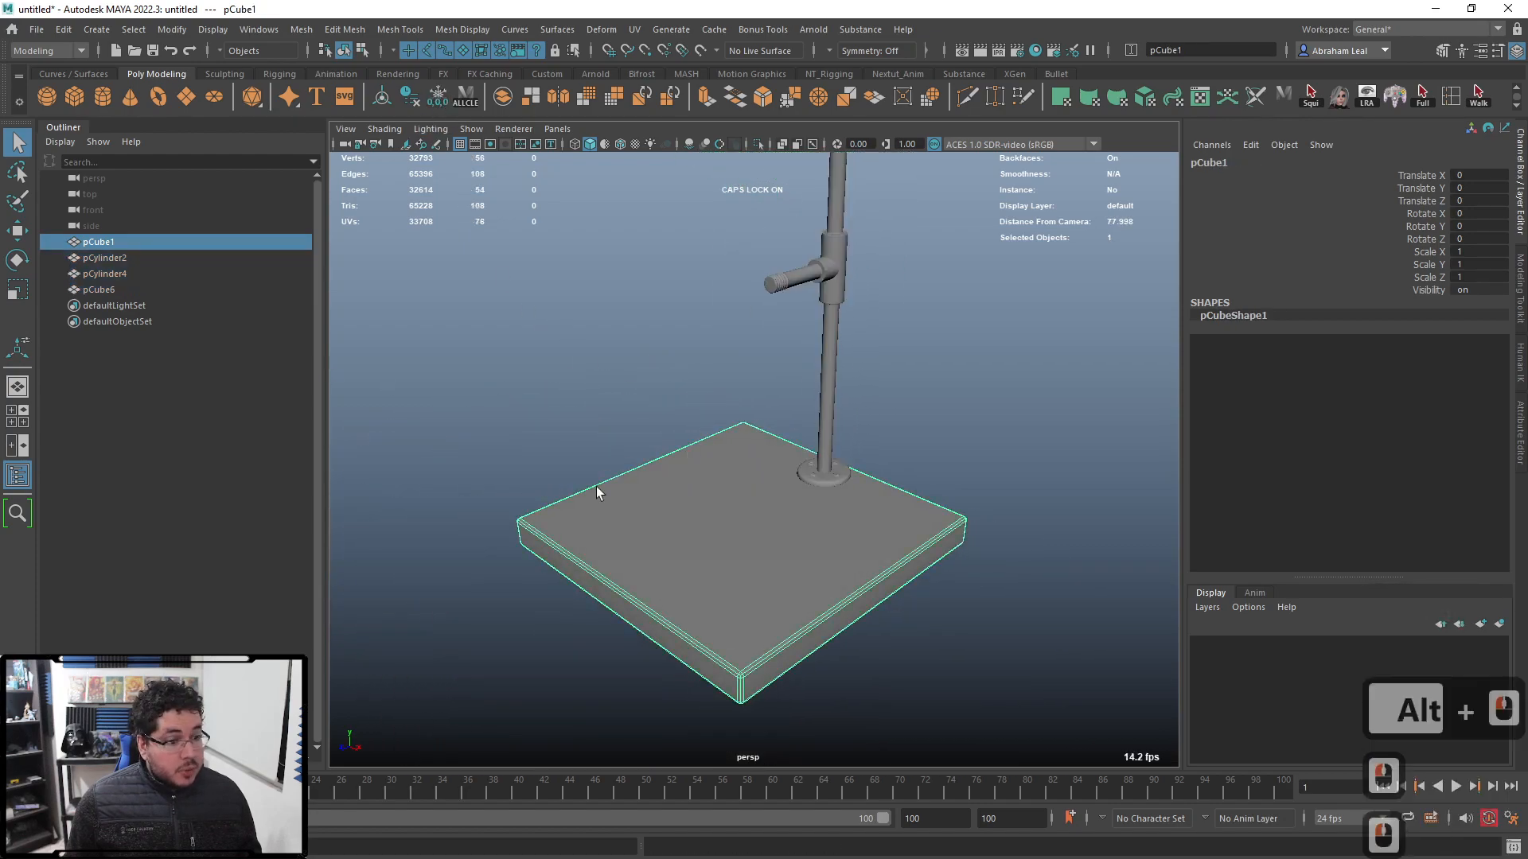
double_click(148, 241)
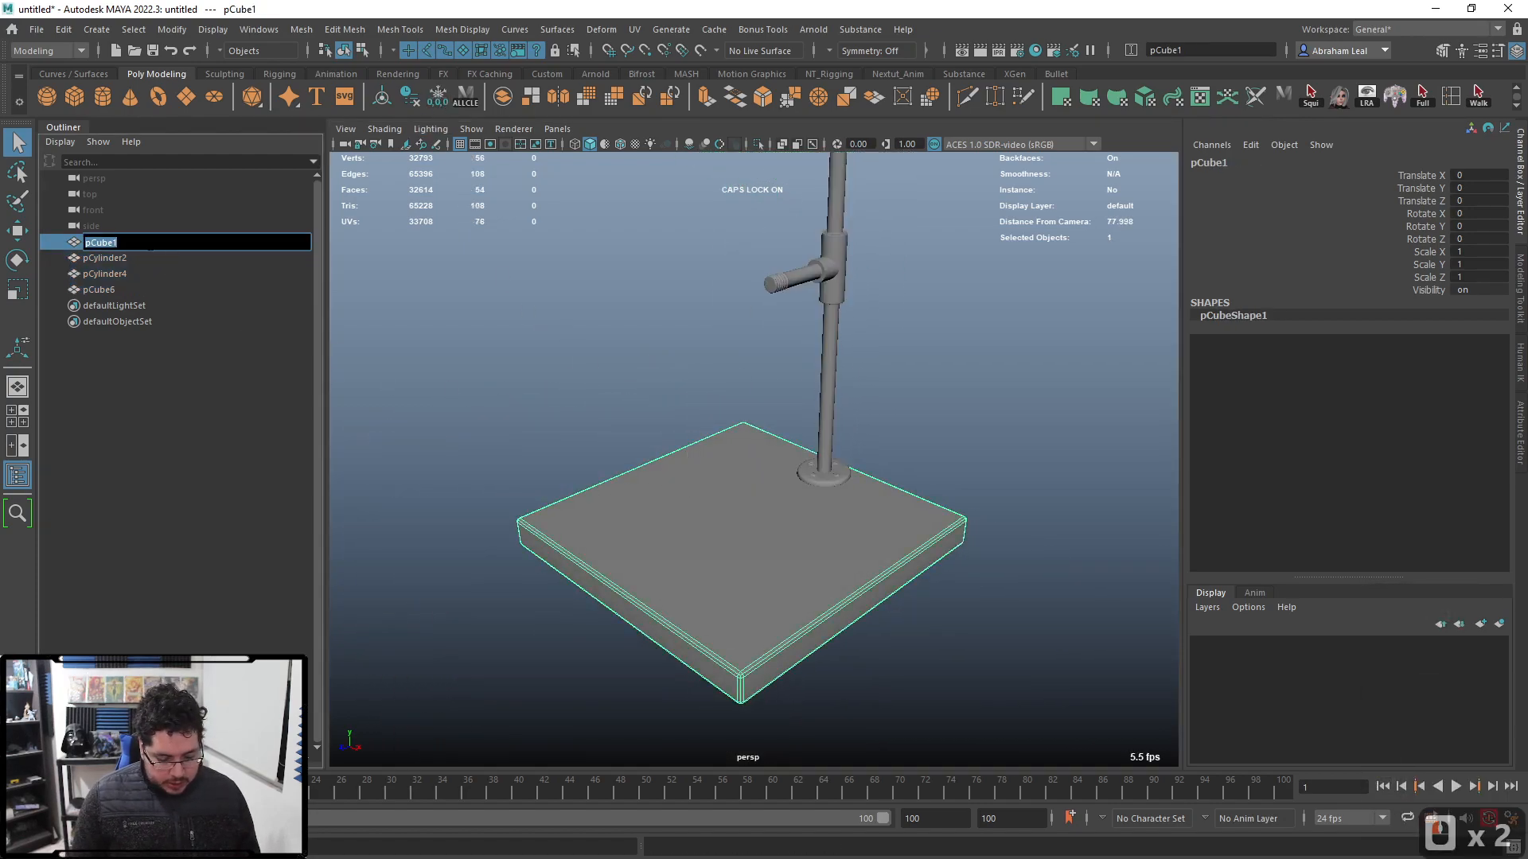
text(wOOD)
key(BackSpace)
key(BackSpace)
key(BackSpace)
key(BackSpace)
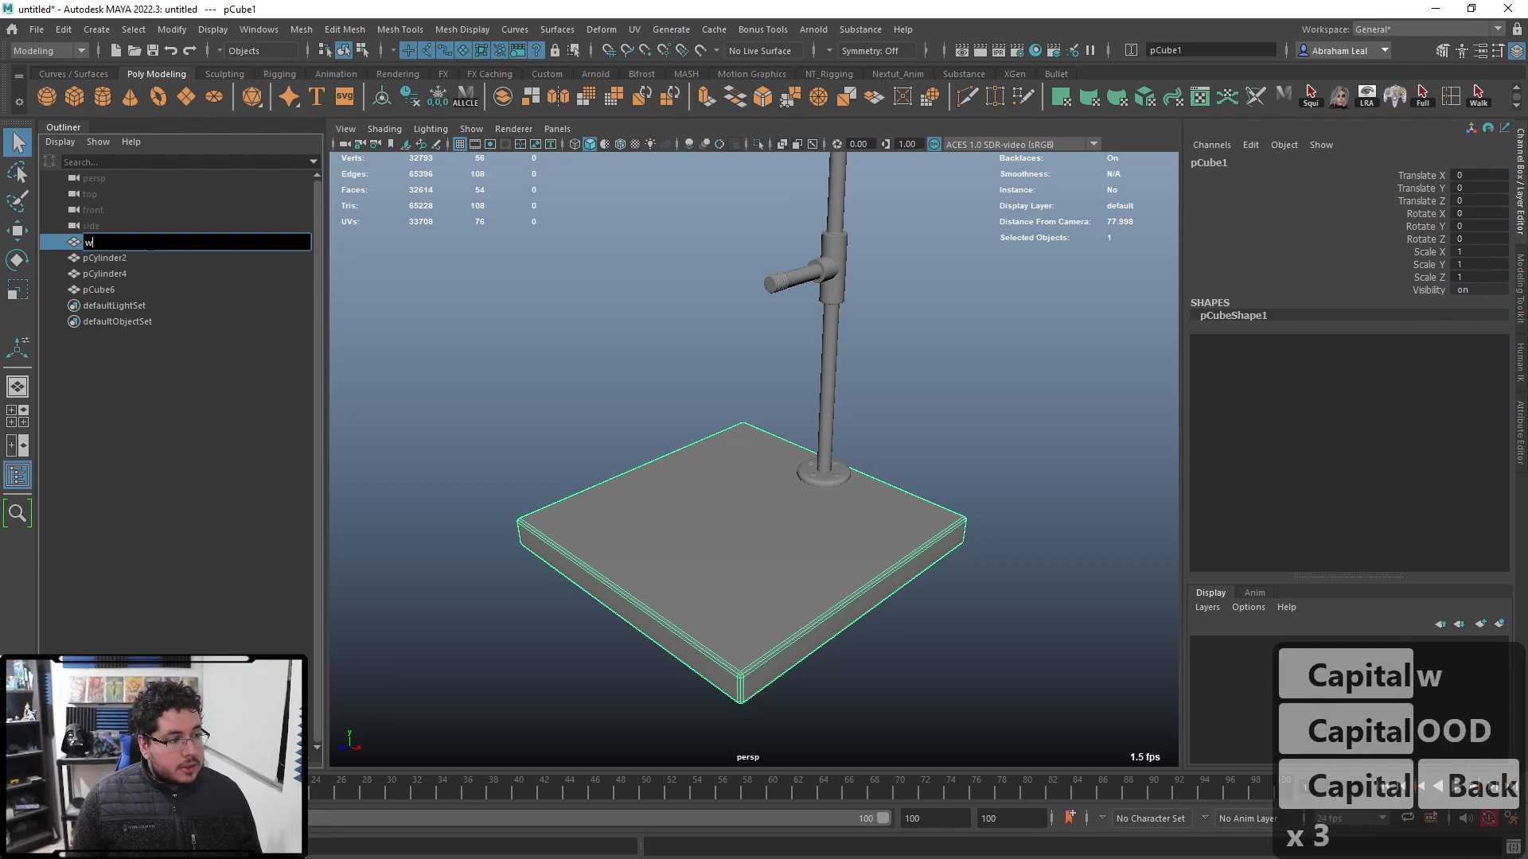
text(wOOD)
key(BackSpace)
key(BackSpace)
key(BackSpace)
key(BackSpace)
text(WoodB)
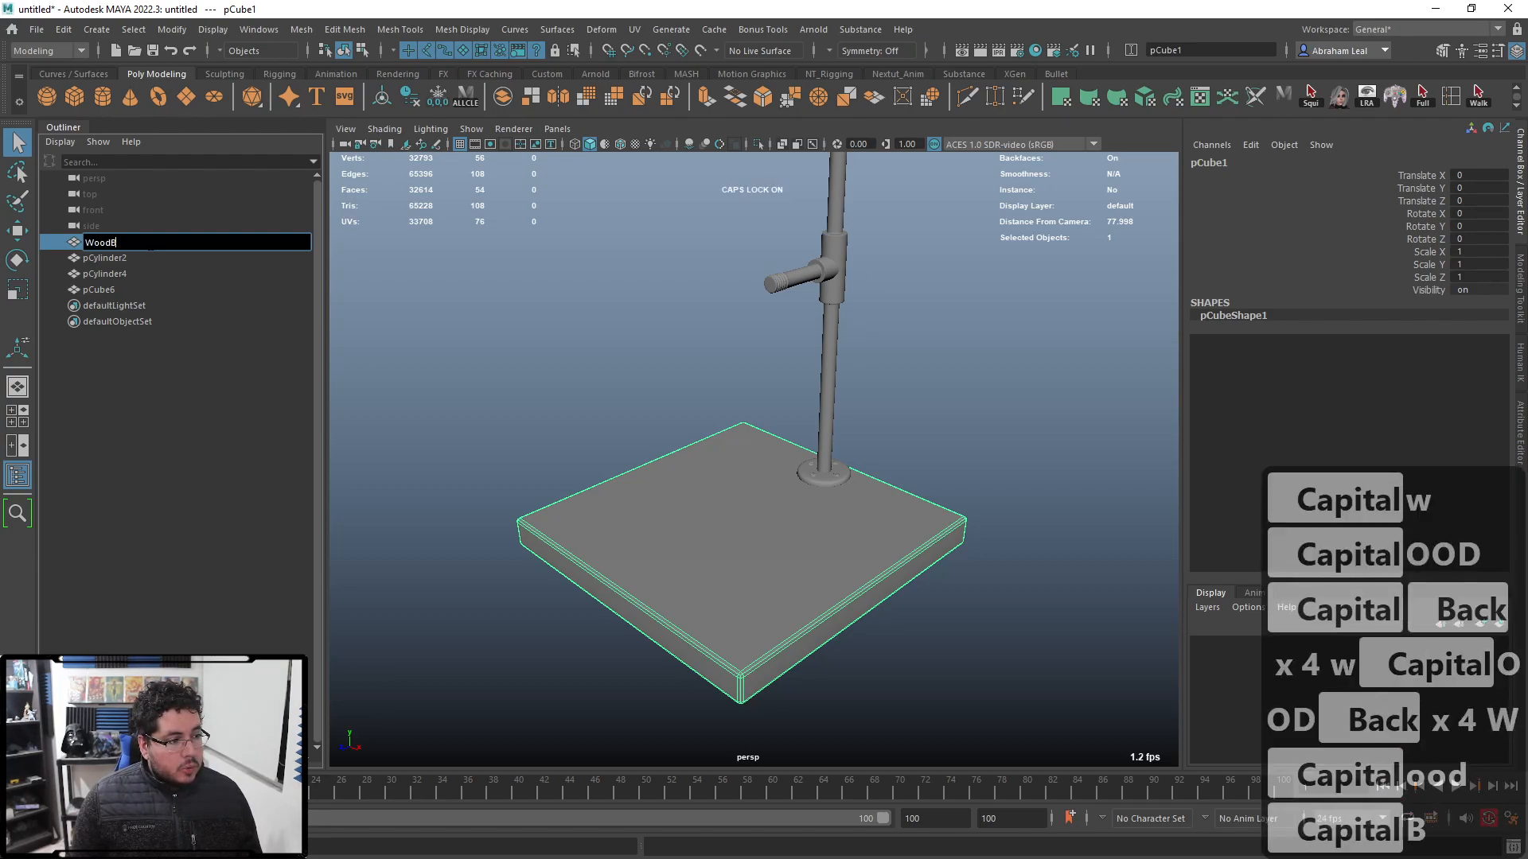
text(oard)
Step: Rename the round flange under the pole as MetalBase
double_click(131, 253)
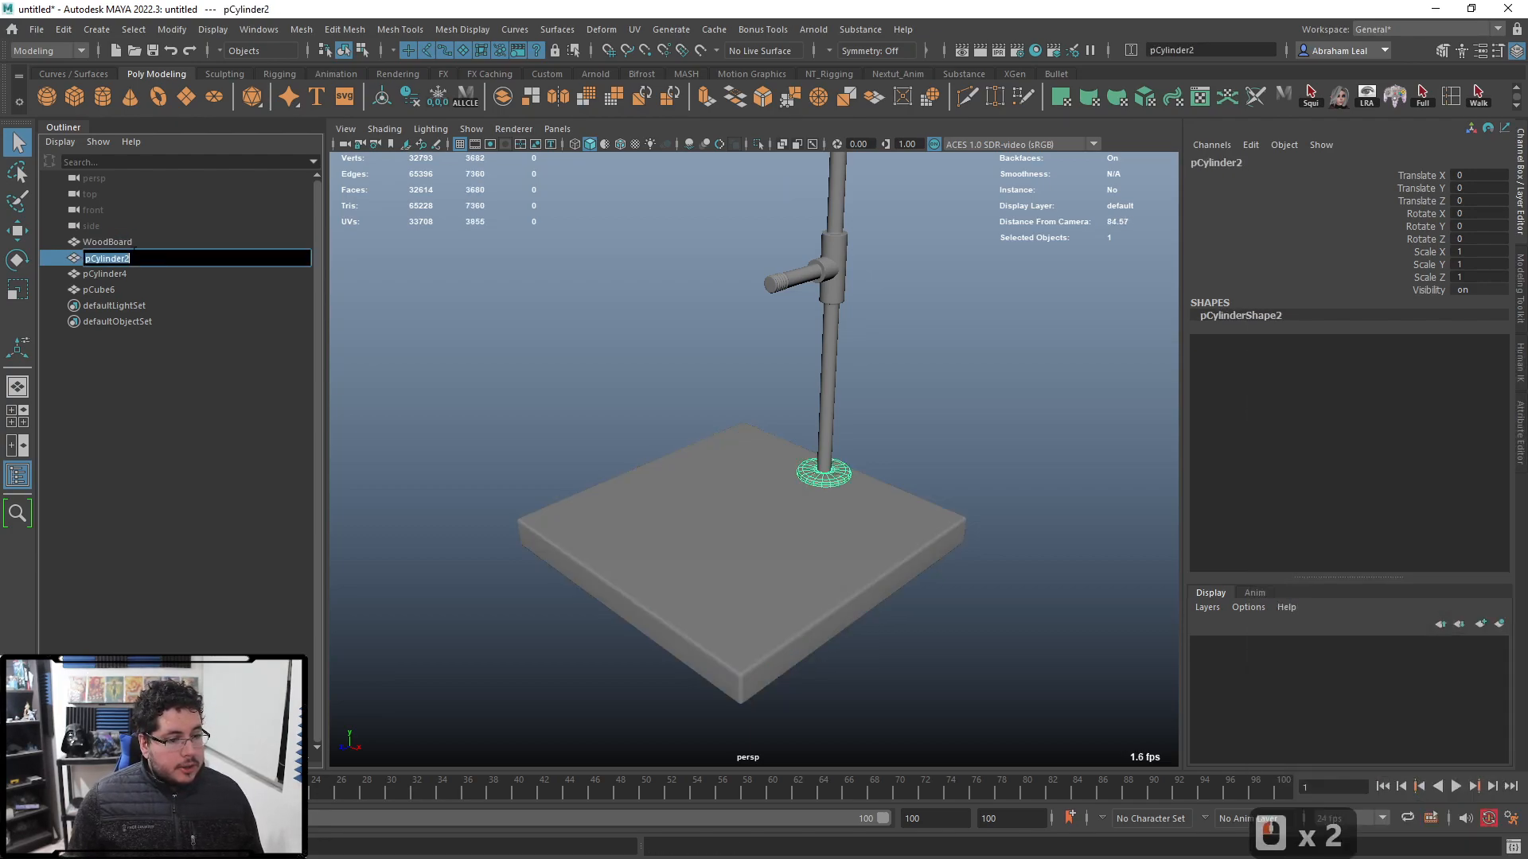
text(Met)
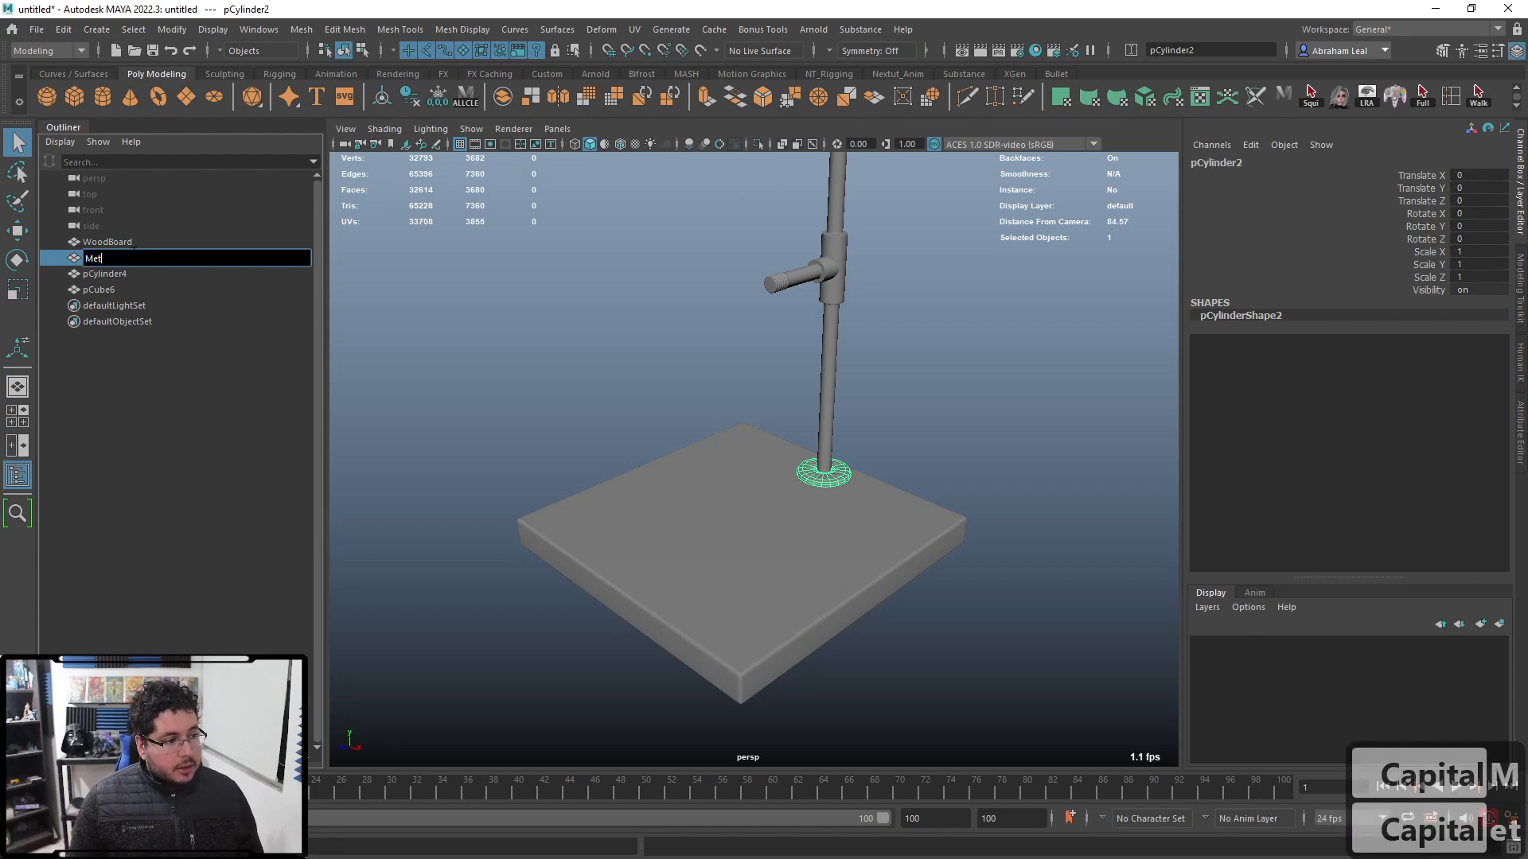
text(alBase)
key(Return)
Step: Rename the combined pole and arm as MetalSupport
double_click(106, 275)
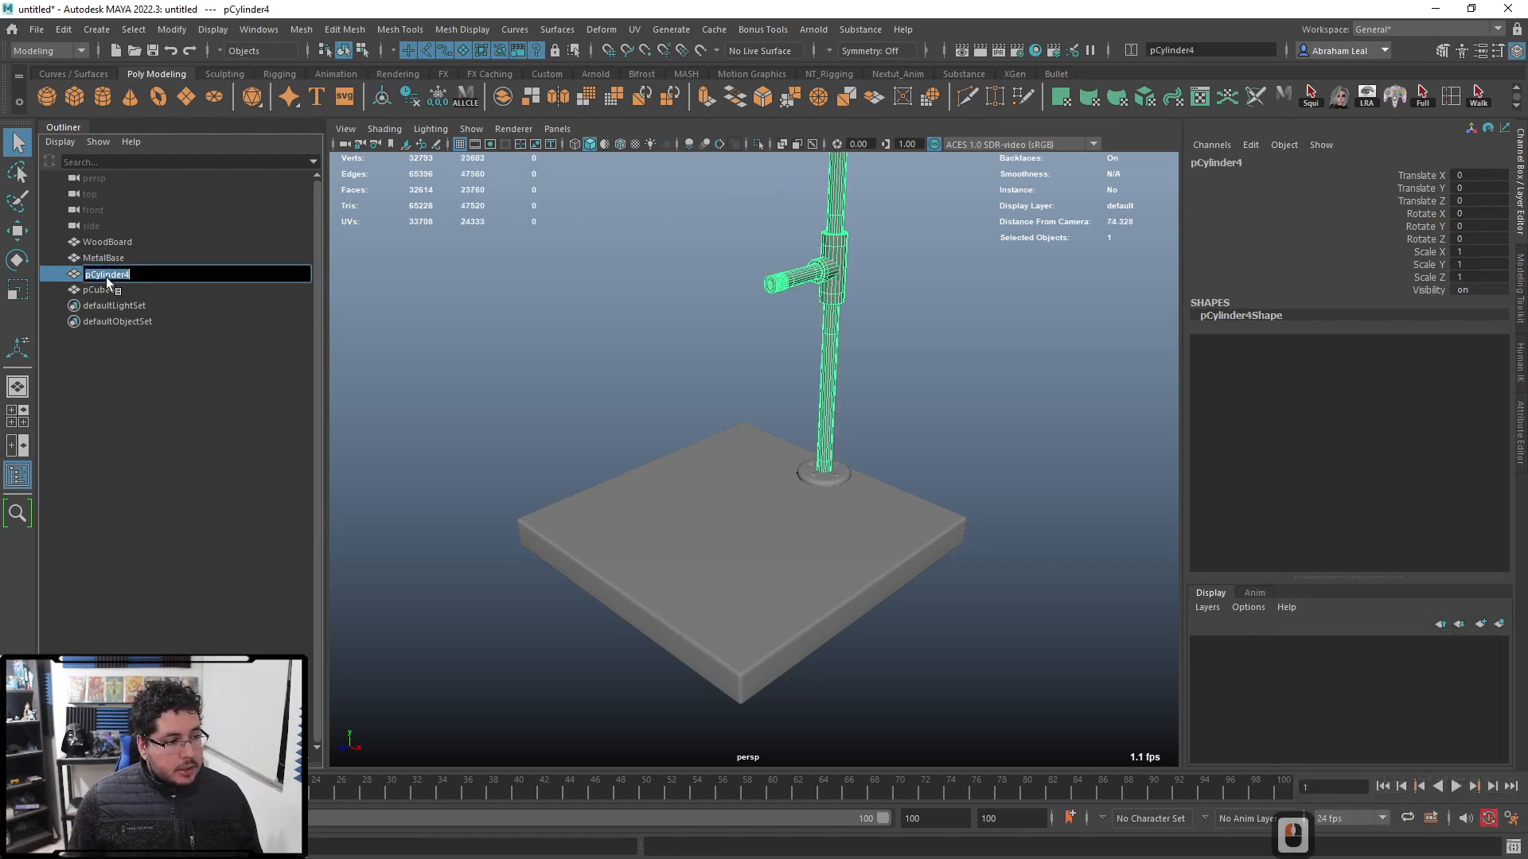
text(Metal)
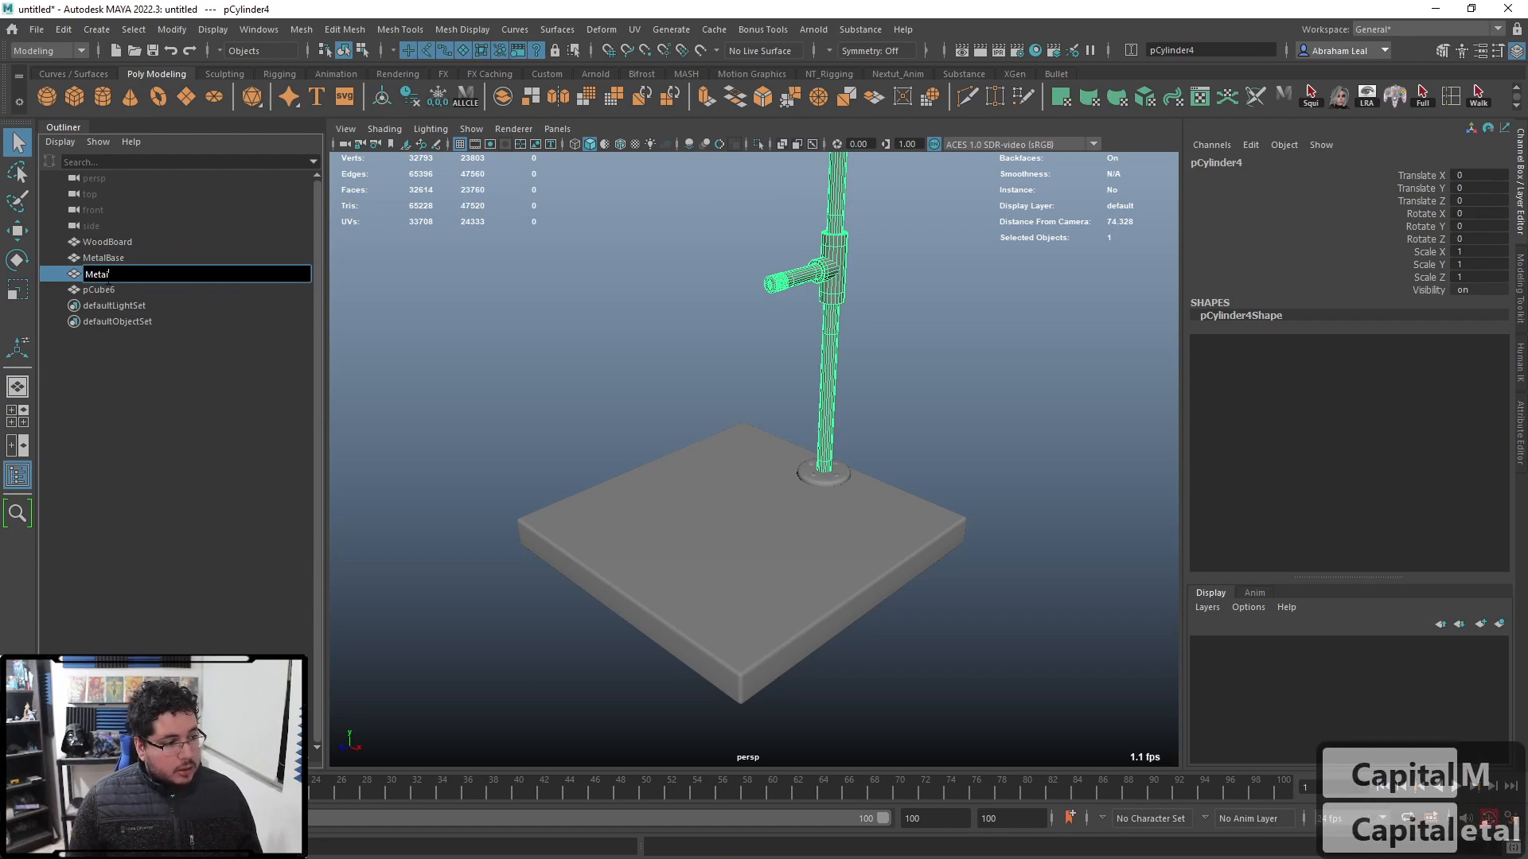
text(SDU)
key(BackSpace)
key(BackSpace)
text(up)
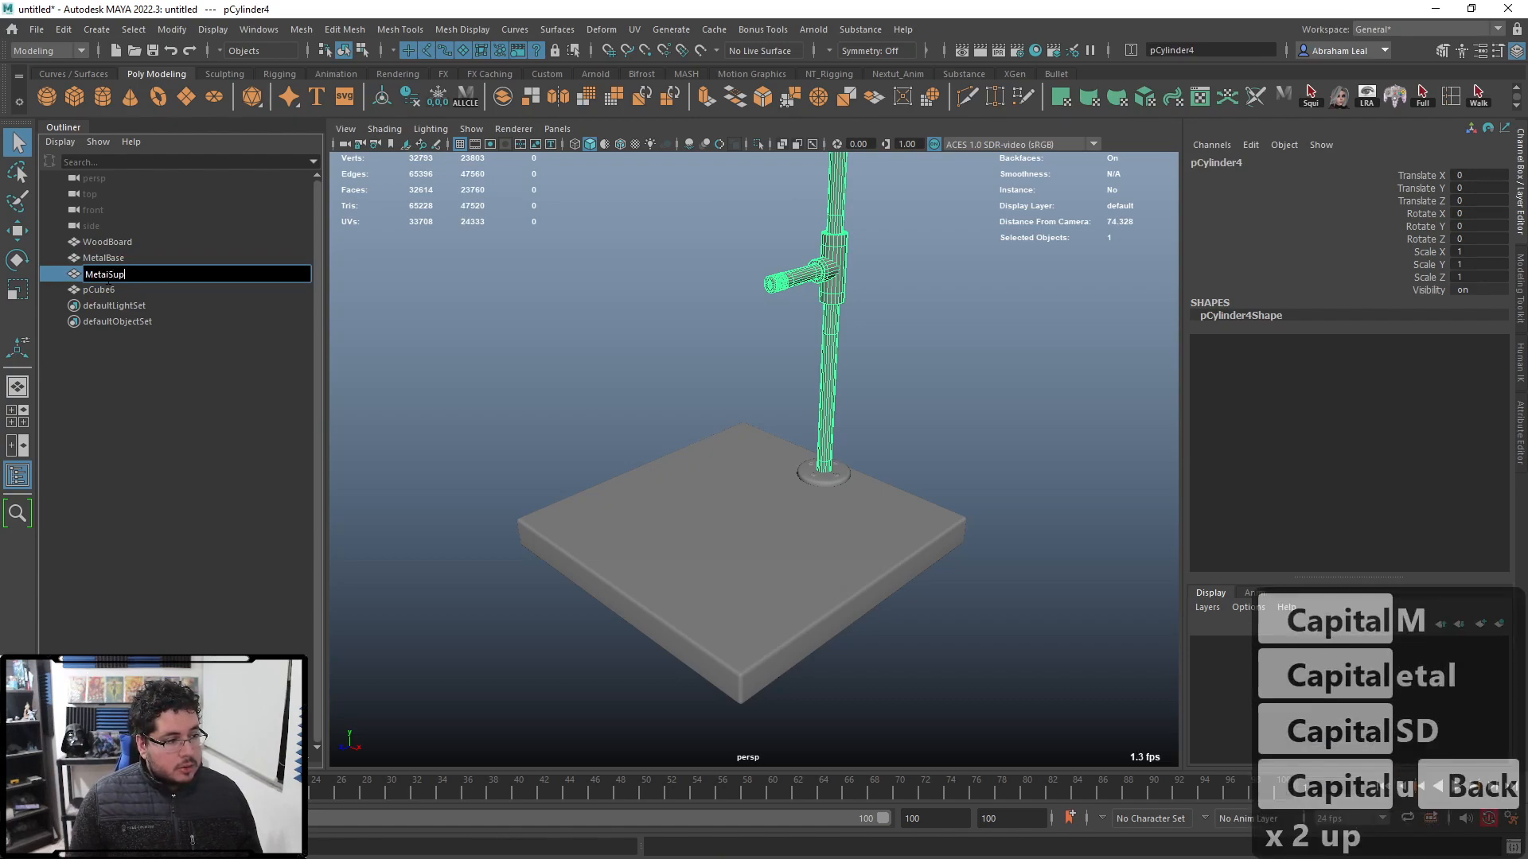
Step: Rename the combined screws as MetalScrews
double_click(100, 290)
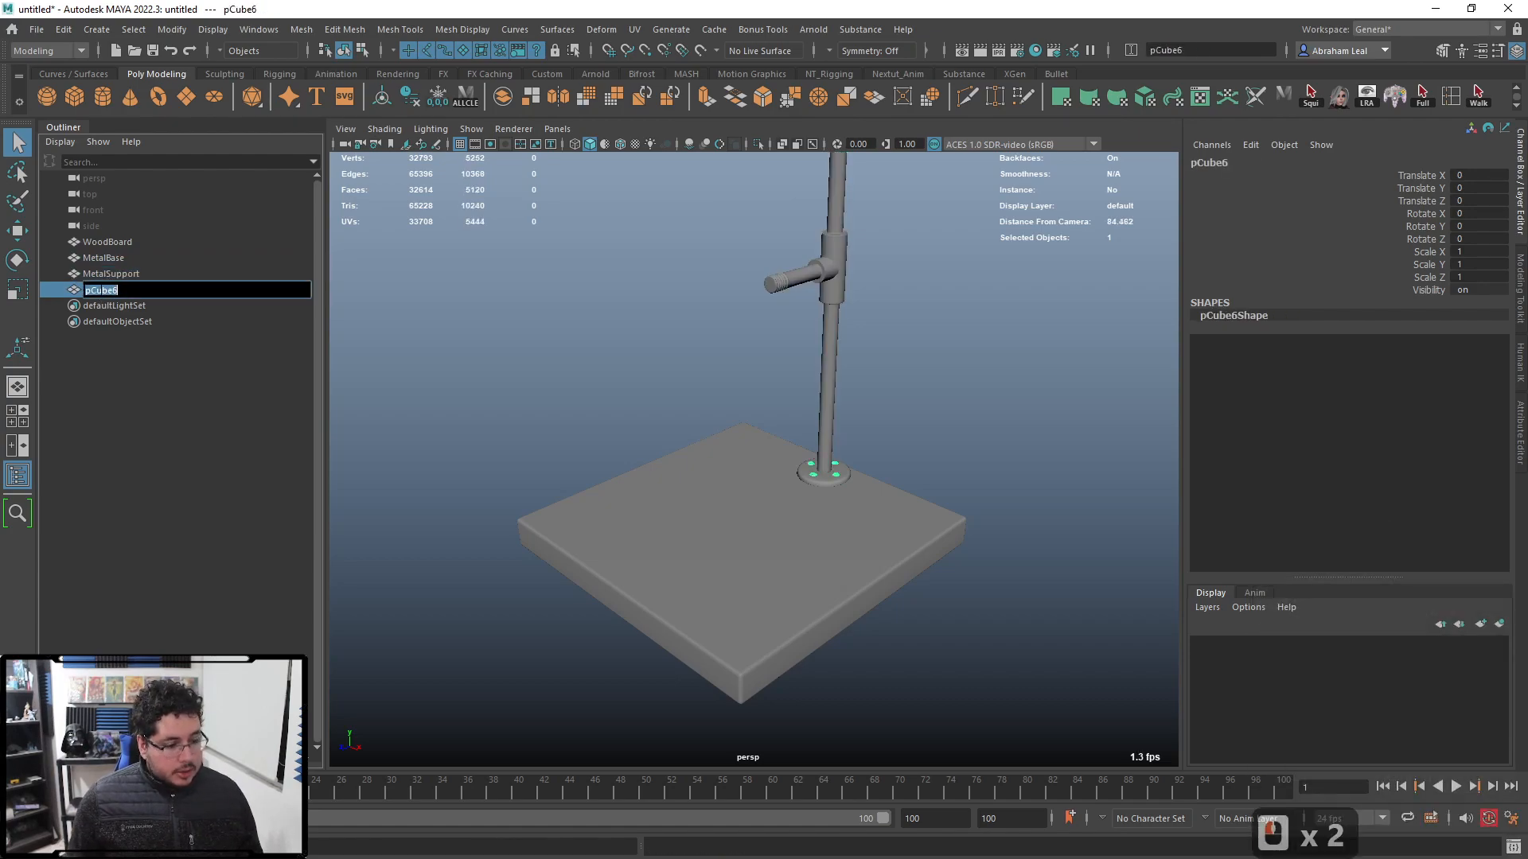
key(Caps_Lock)
text(MetalBNo)
key(BackSpace)
key(BackSpace)
key(BackSpace)
text(Scres)
key(BackSpace)
text(ws)
key(Return)
Step: Assign a new Arnold aiStandardSurface material to MetalBase, MetalSupport and MetalScrews together, leaving WoodBoard out
click(613, 395)
alt+drag(613, 394, 642, 494)
alt+right_drag(642, 494, 646, 487)
alt+drag(849, 513, 806, 521)
alt+right_drag(805, 521, 831, 509)
drag(900, 199, 742, 551)
ctrl+click(802, 586)
right_drag(839, 321, 835, 413)
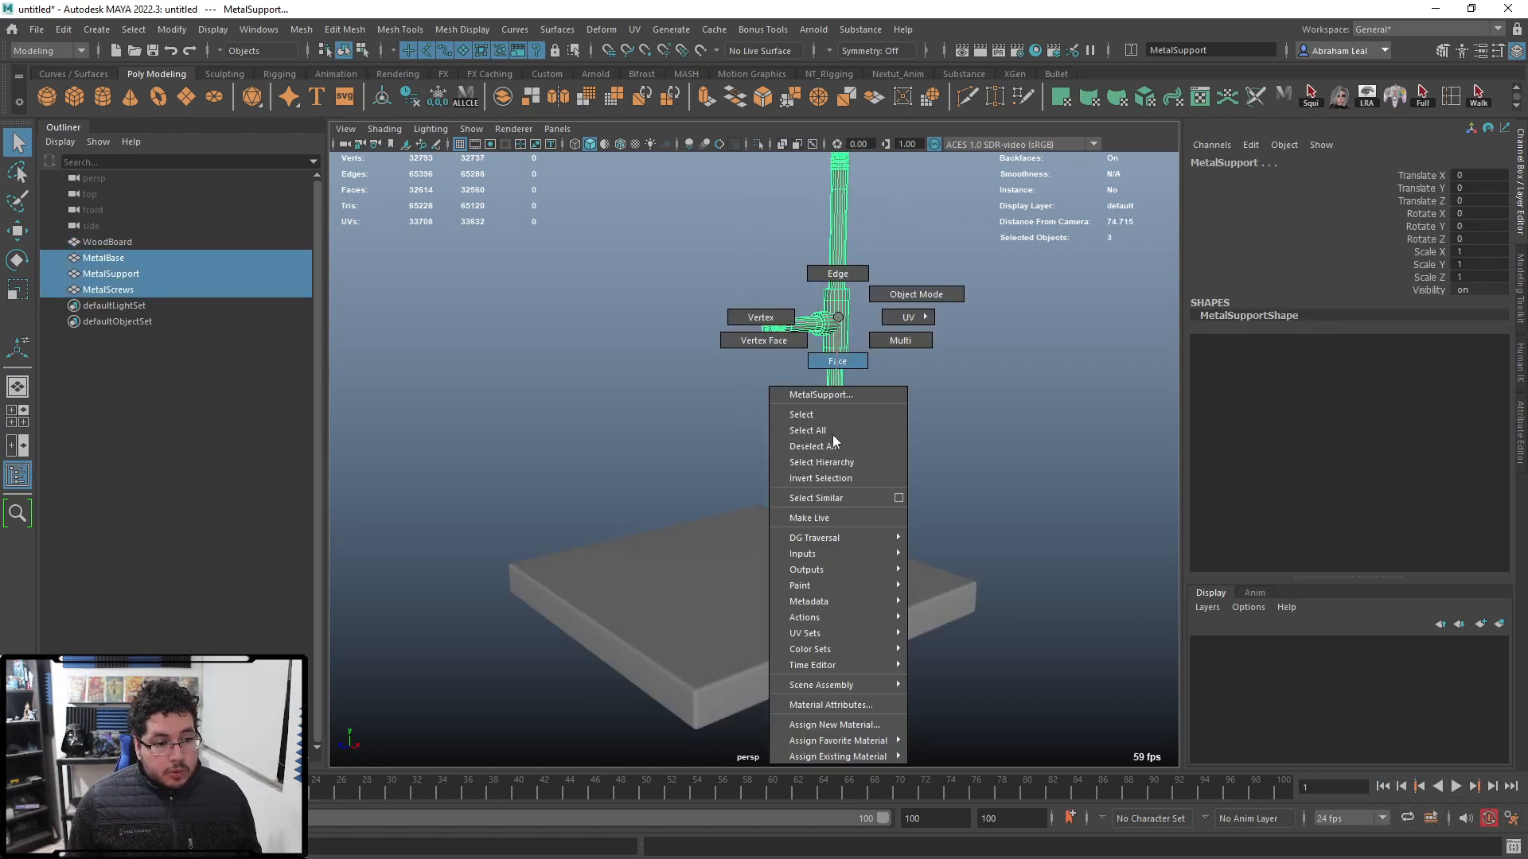
right_drag(830, 729, 830, 729)
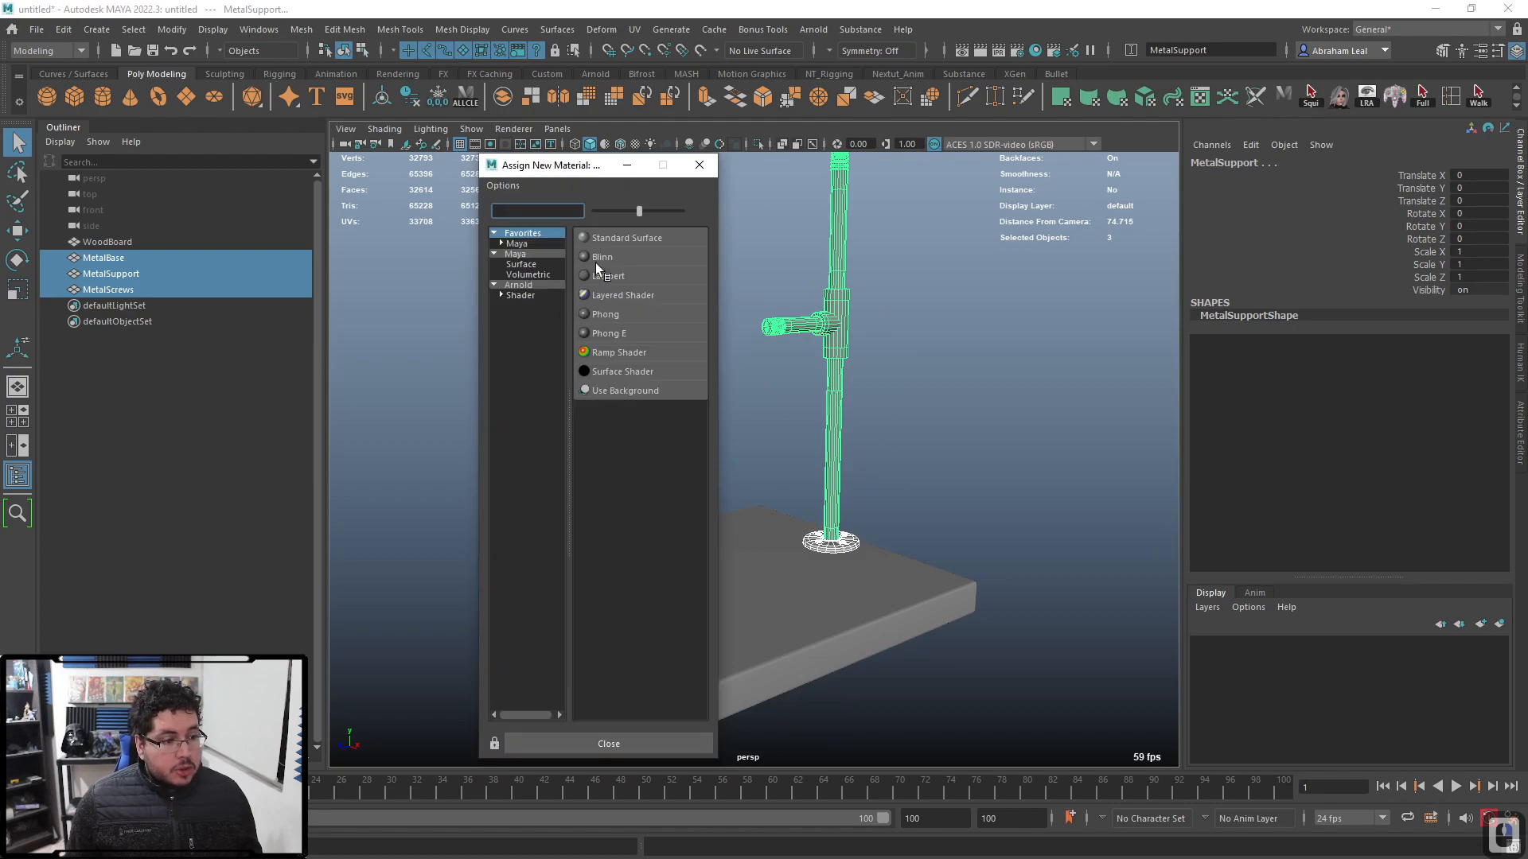
click(518, 286)
click(627, 504)
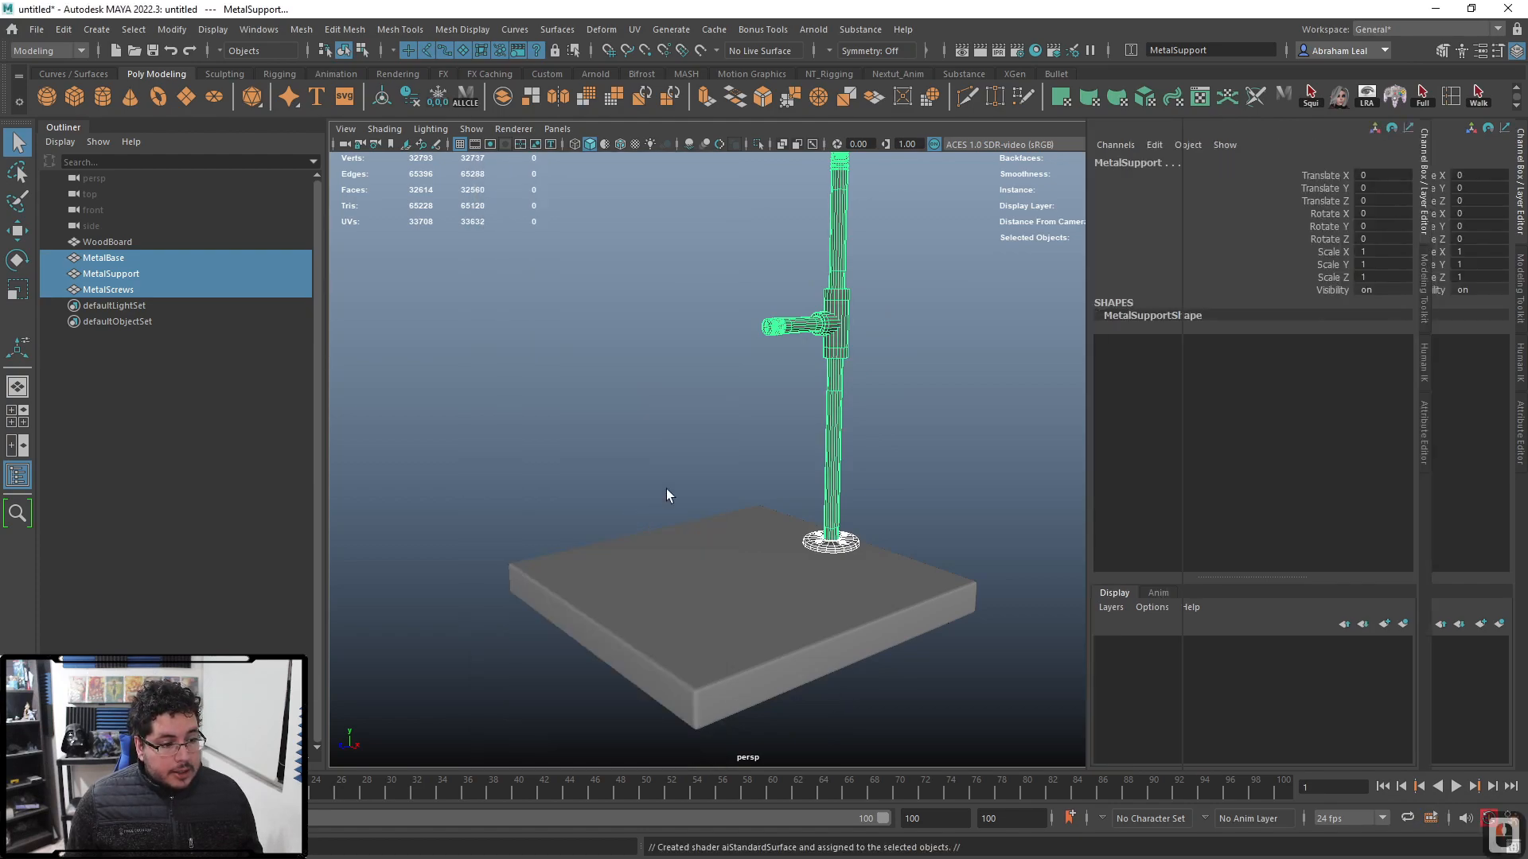
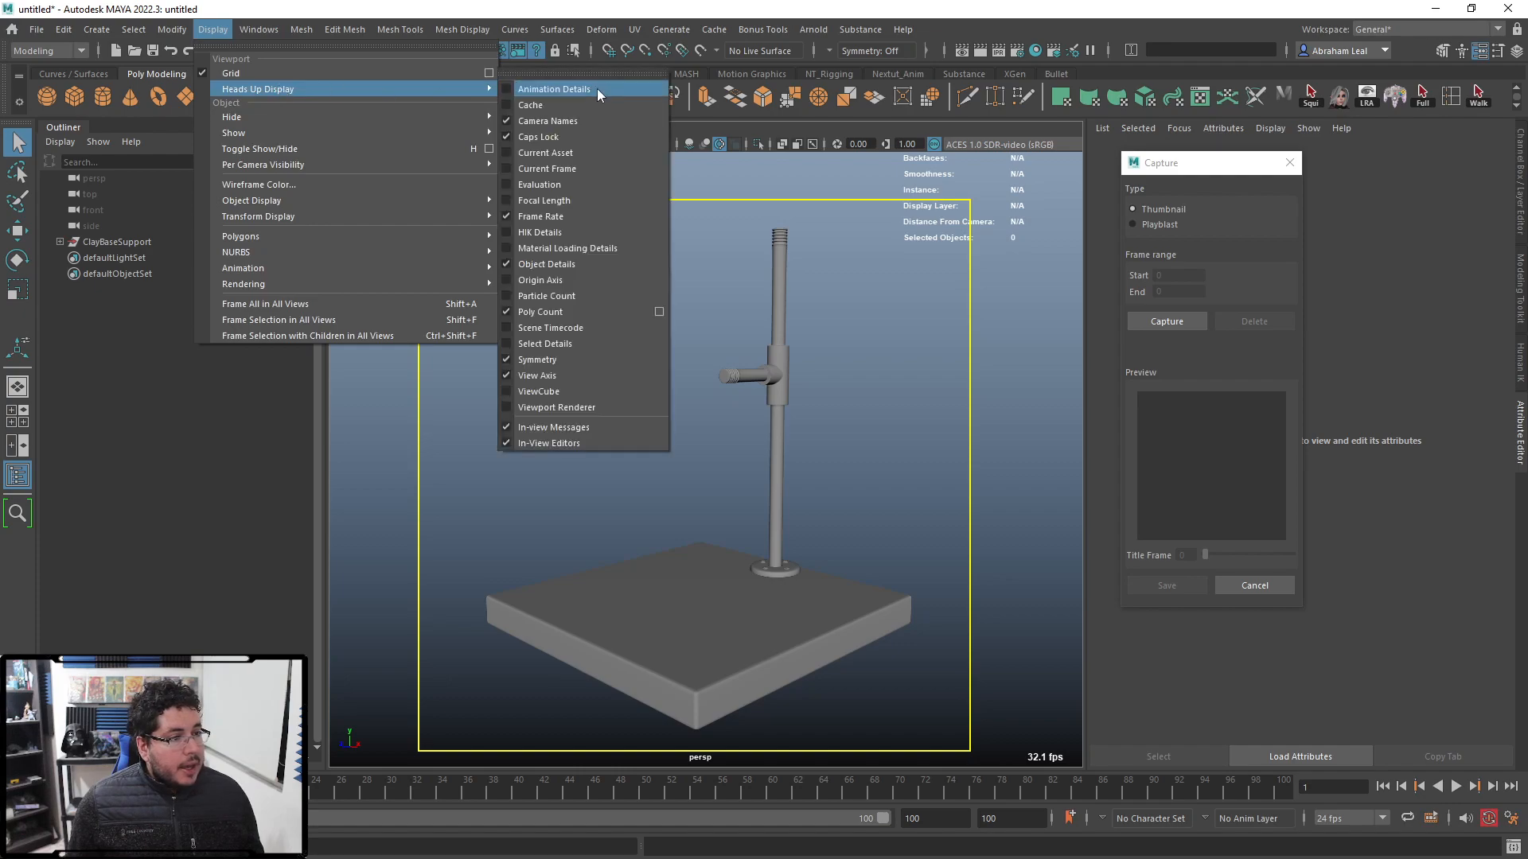
Step: Hide the poly count and object details read-outs from the viewport's heads-up display
click(533, 318)
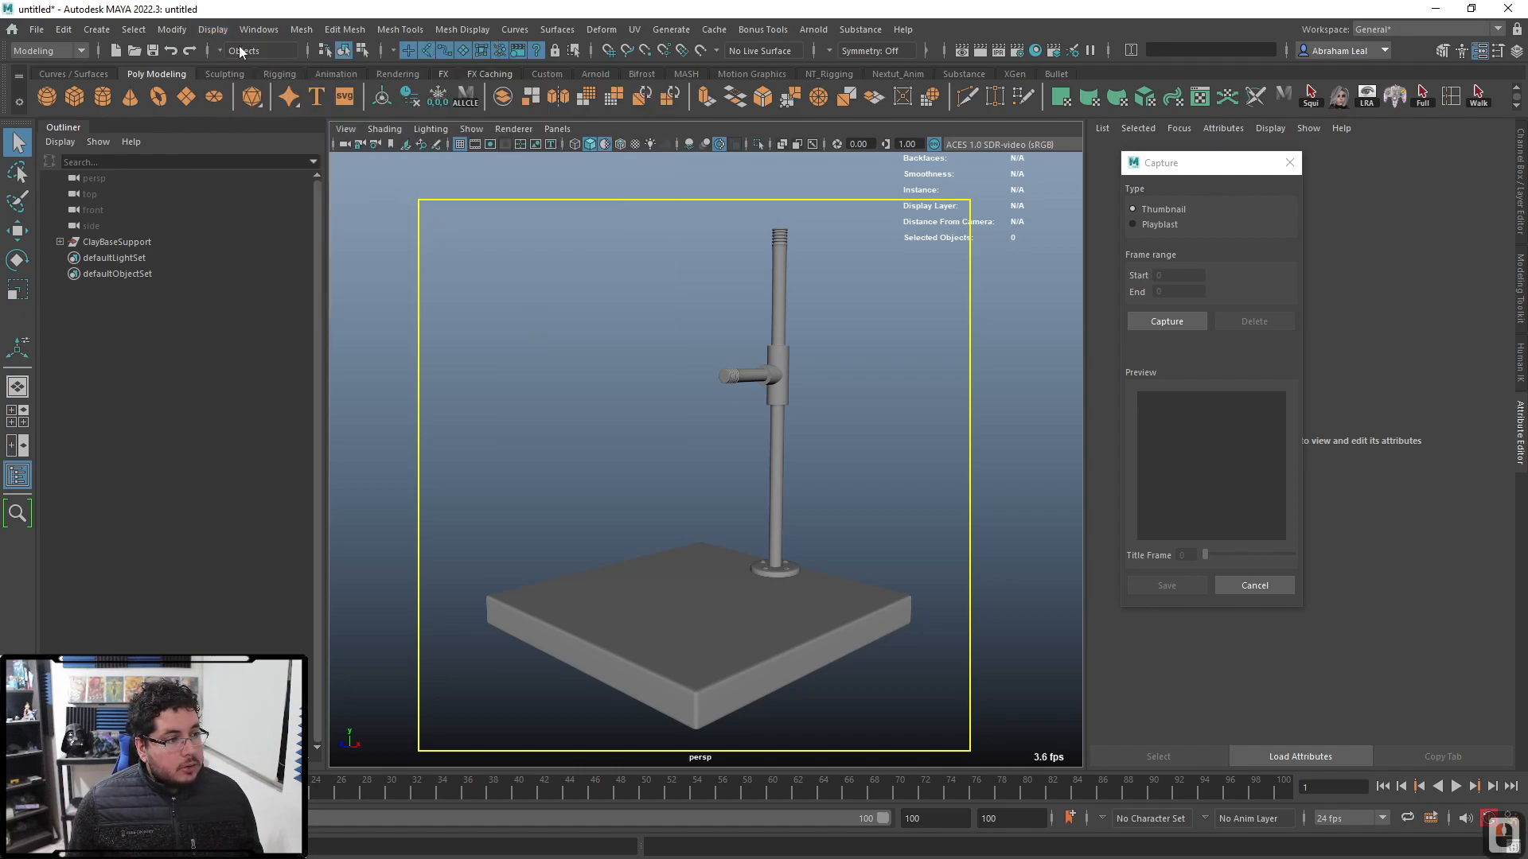
click(212, 30)
mouse_move(263, 91)
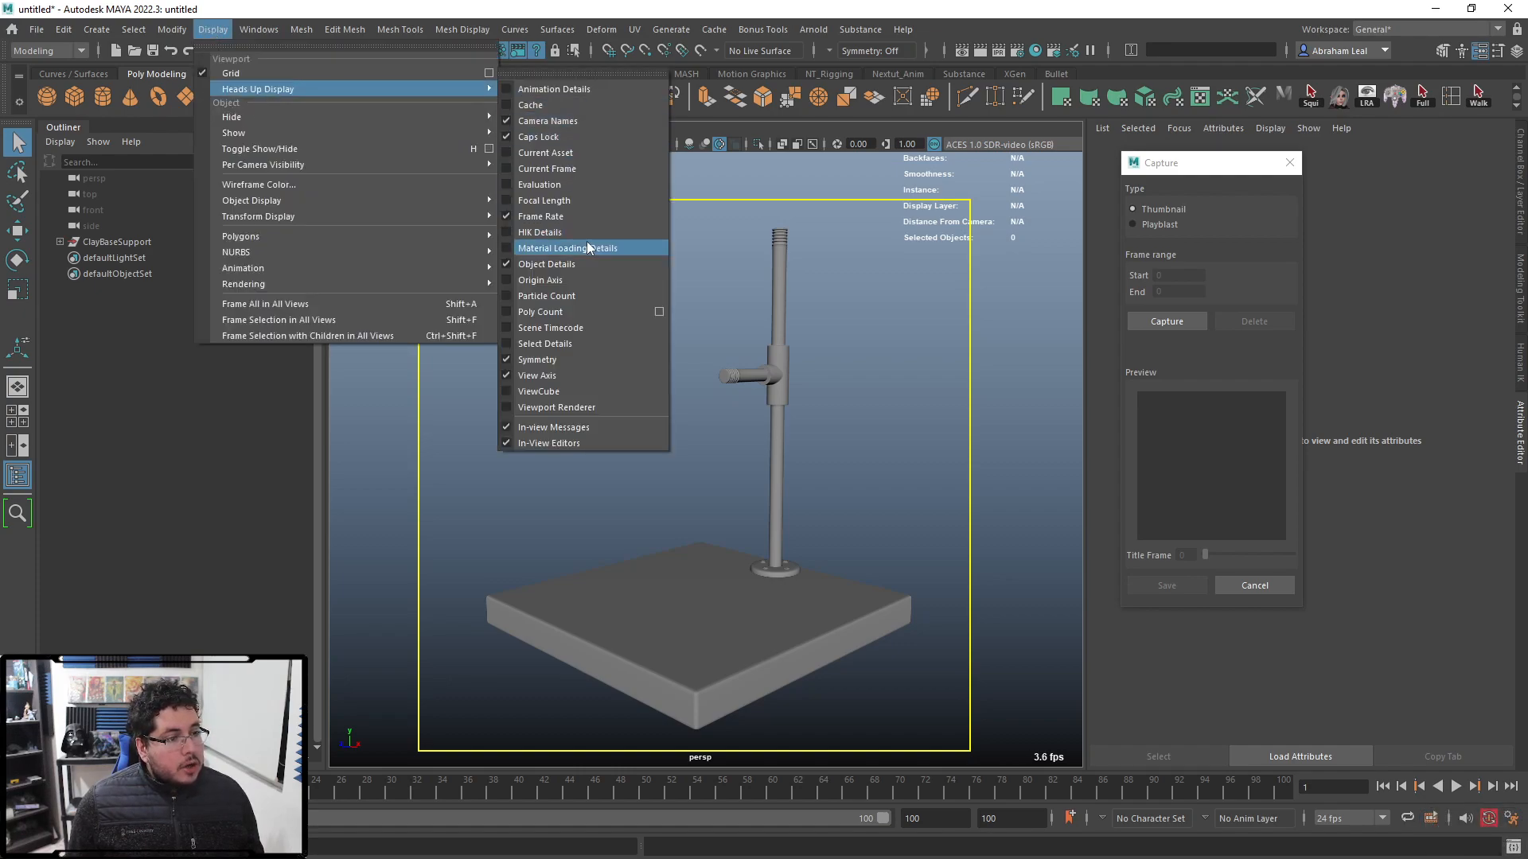
click(572, 265)
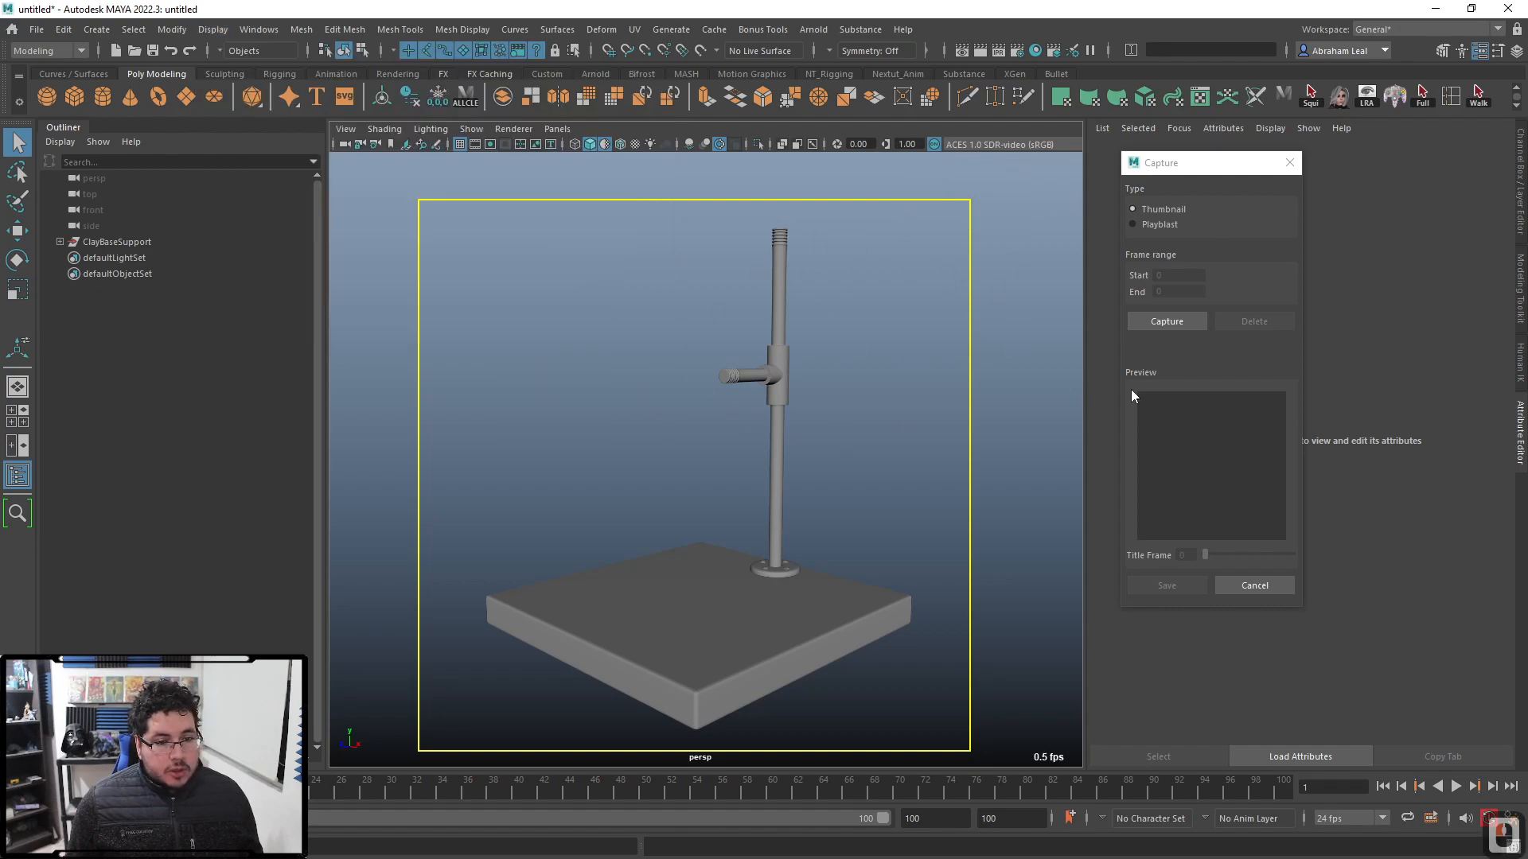
Step: Capture a thumbnail of the stand against the blue gradient background with screen-space ambient occlusion turned on
click(1187, 319)
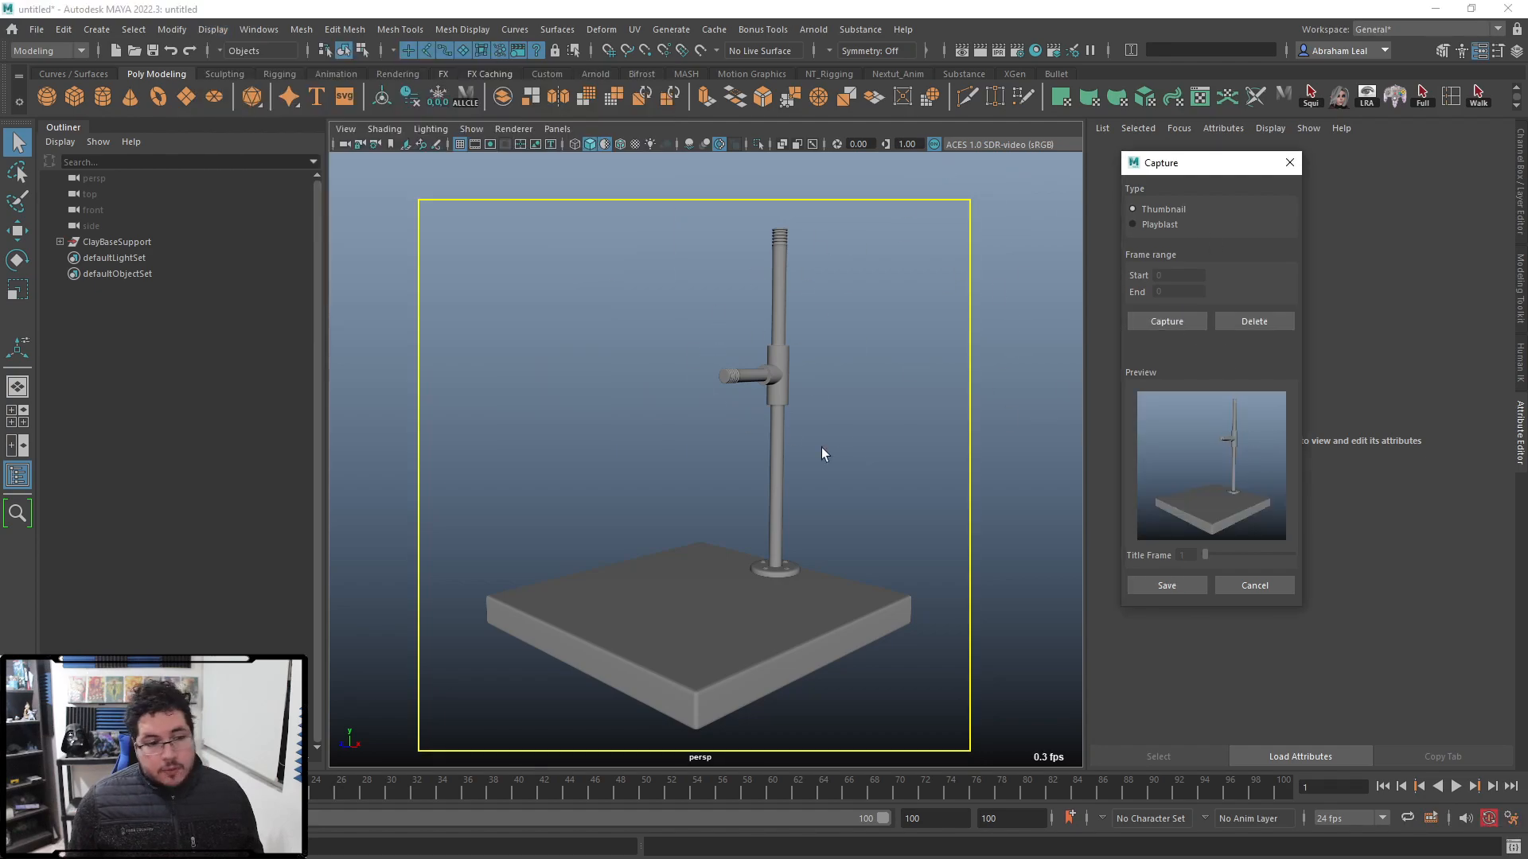
key(alt+b)
key(alt+b)
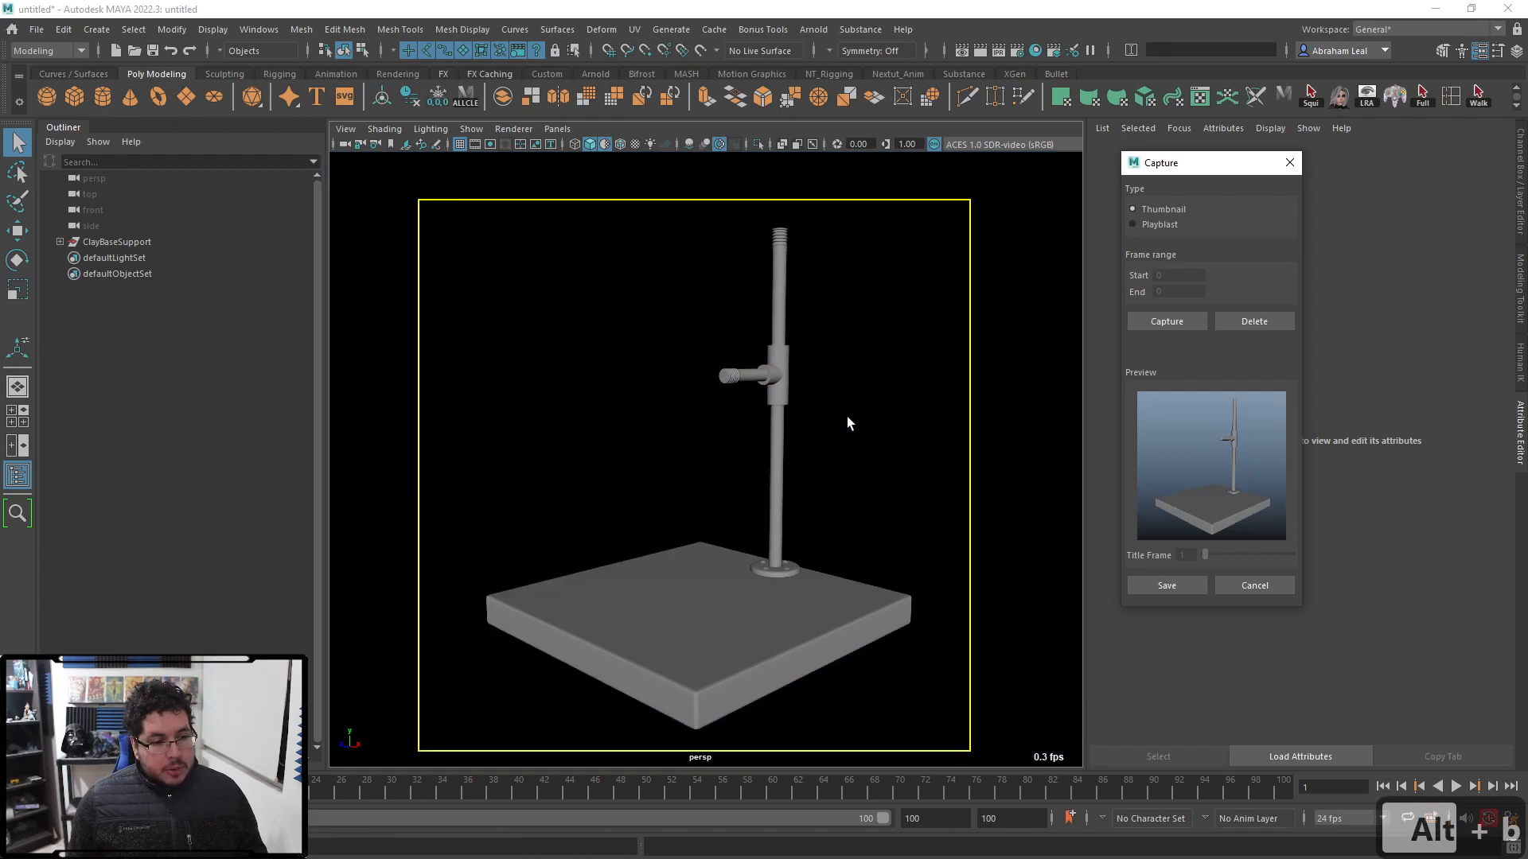
key(alt+b)
key(alt+b)
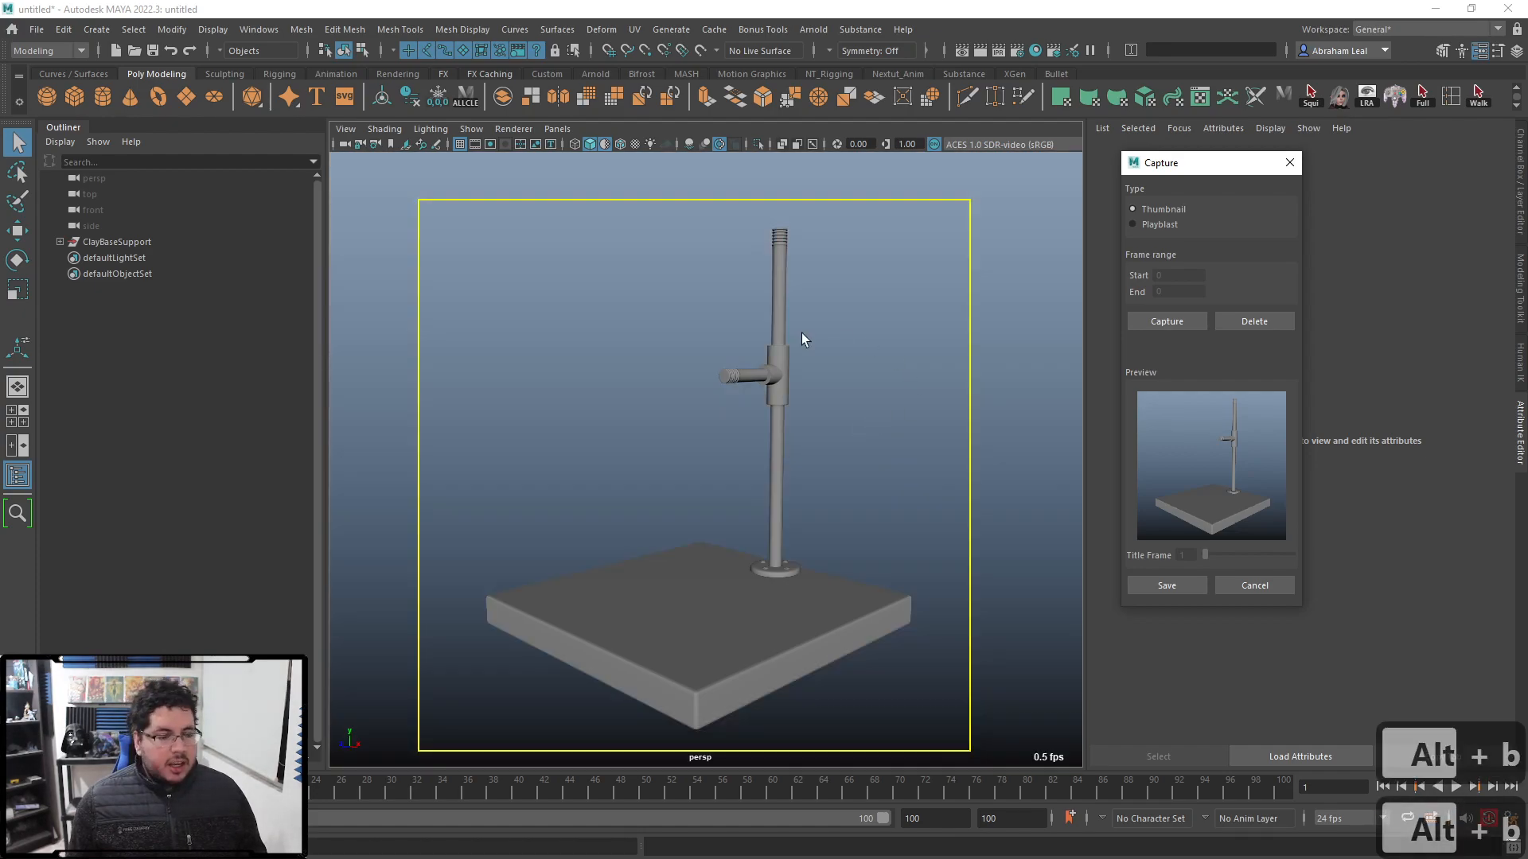
click(1167, 321)
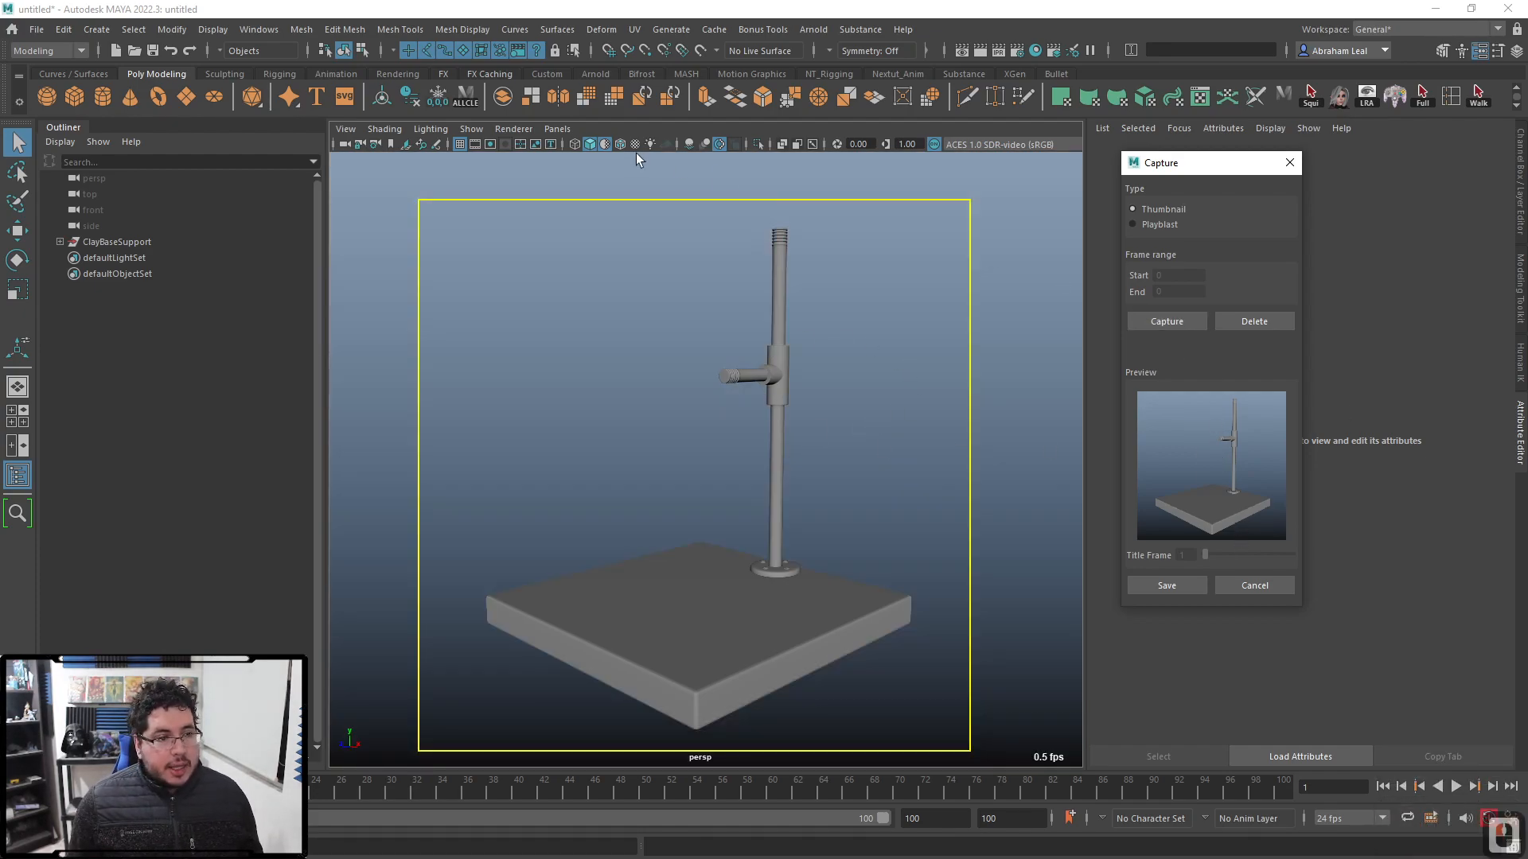
click(691, 145)
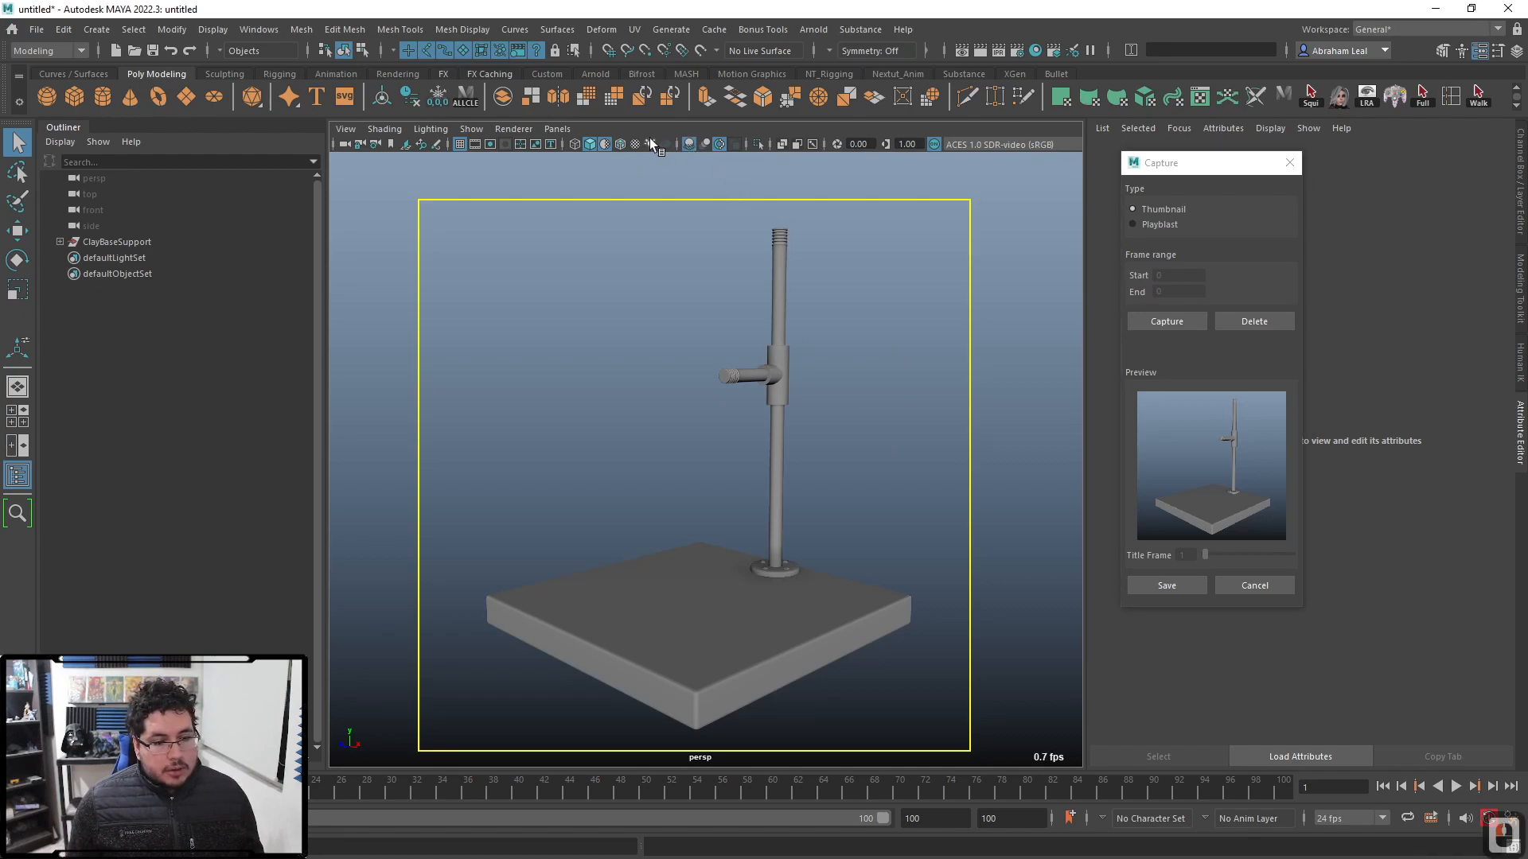
click(1169, 321)
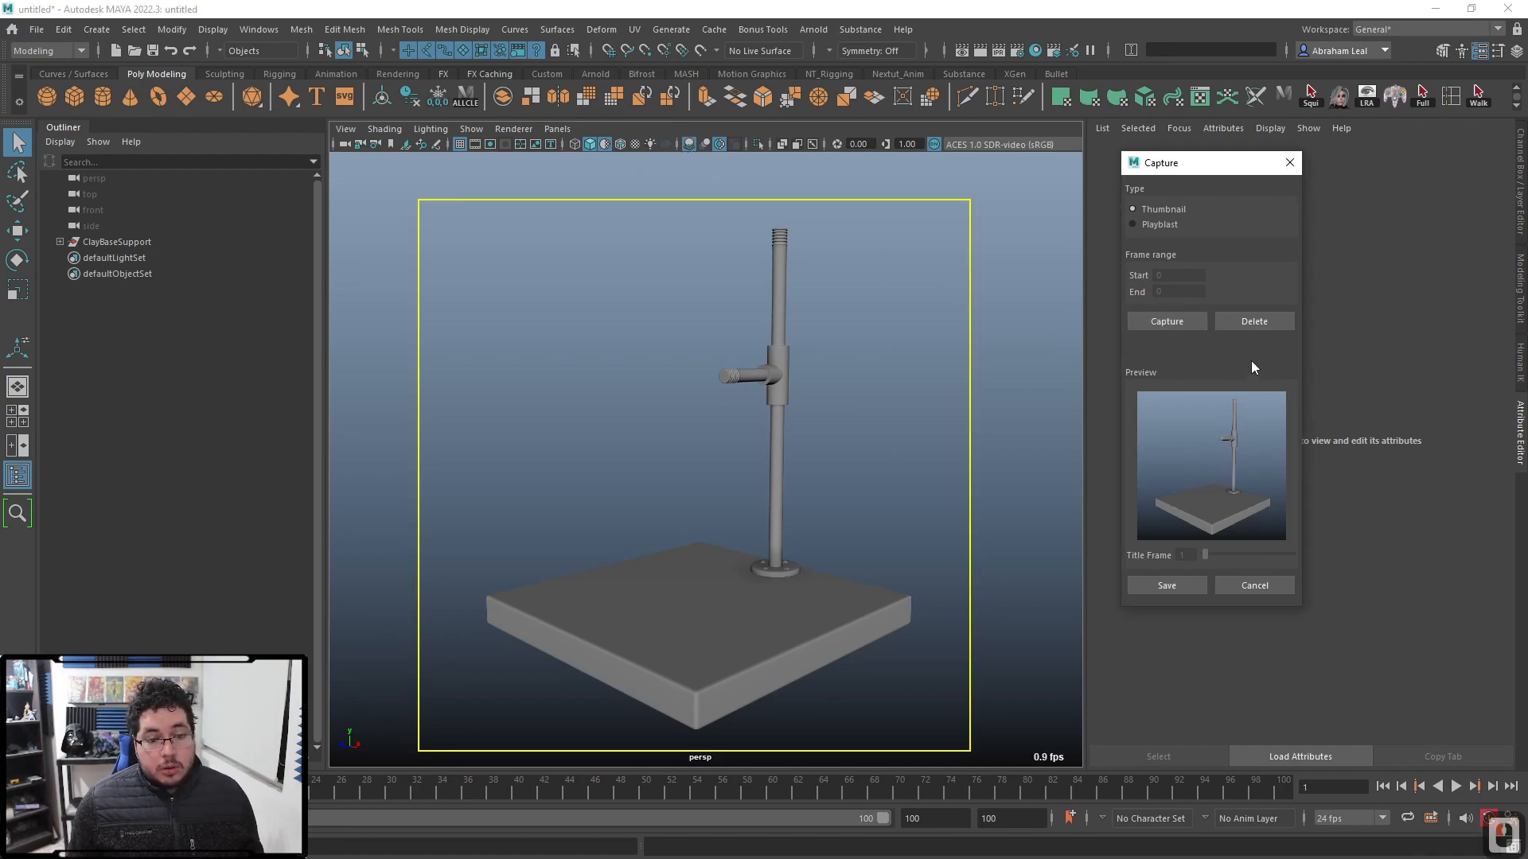
Step: Save the captured thumbnail and try to export the selection to the Desktop as a Maya Binary file named ClayBaseSupport
click(1163, 587)
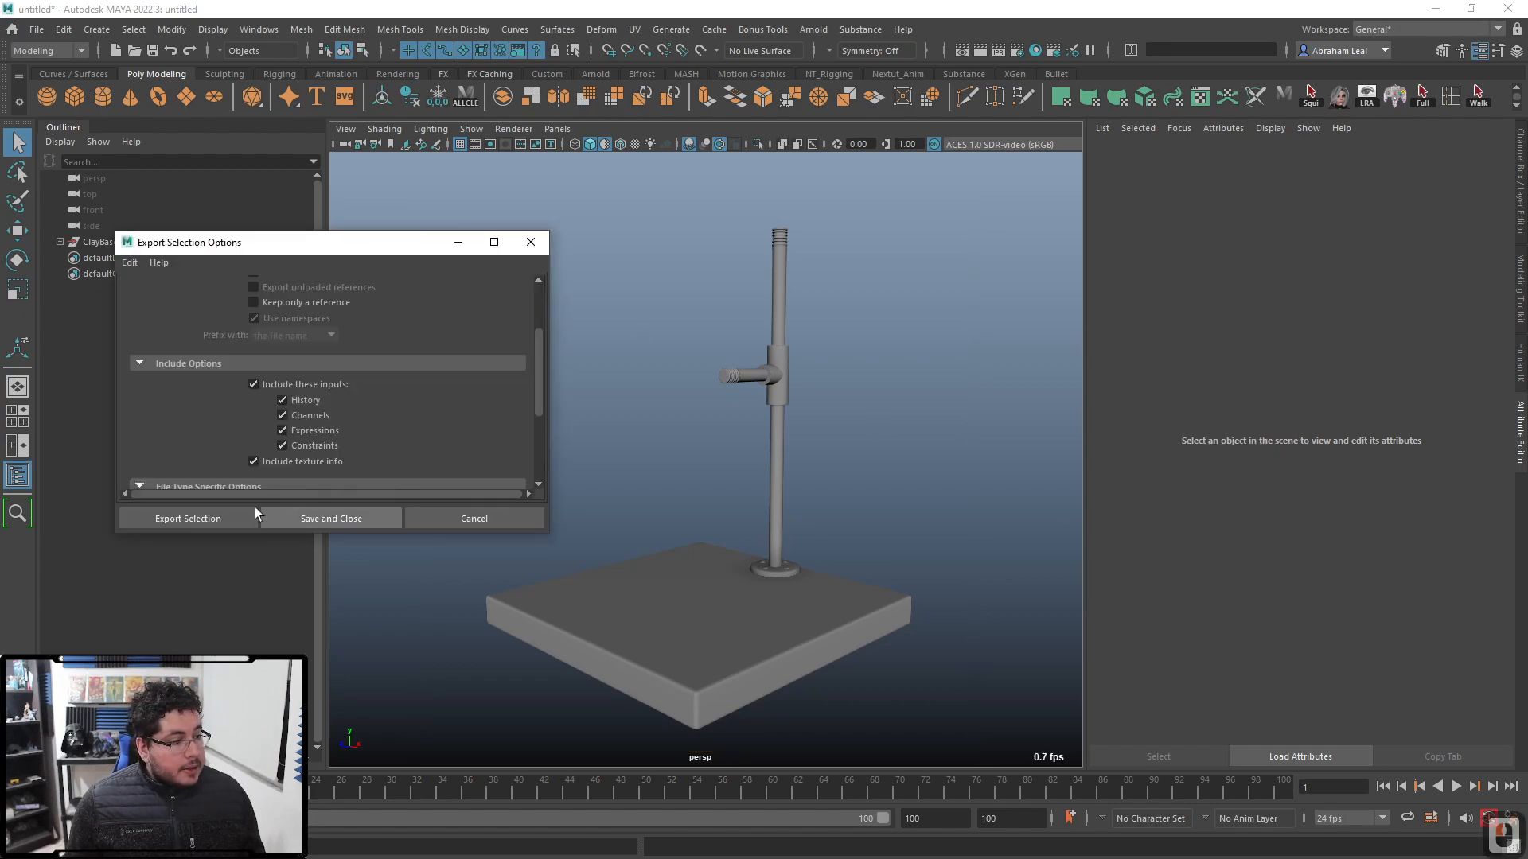
click(234, 517)
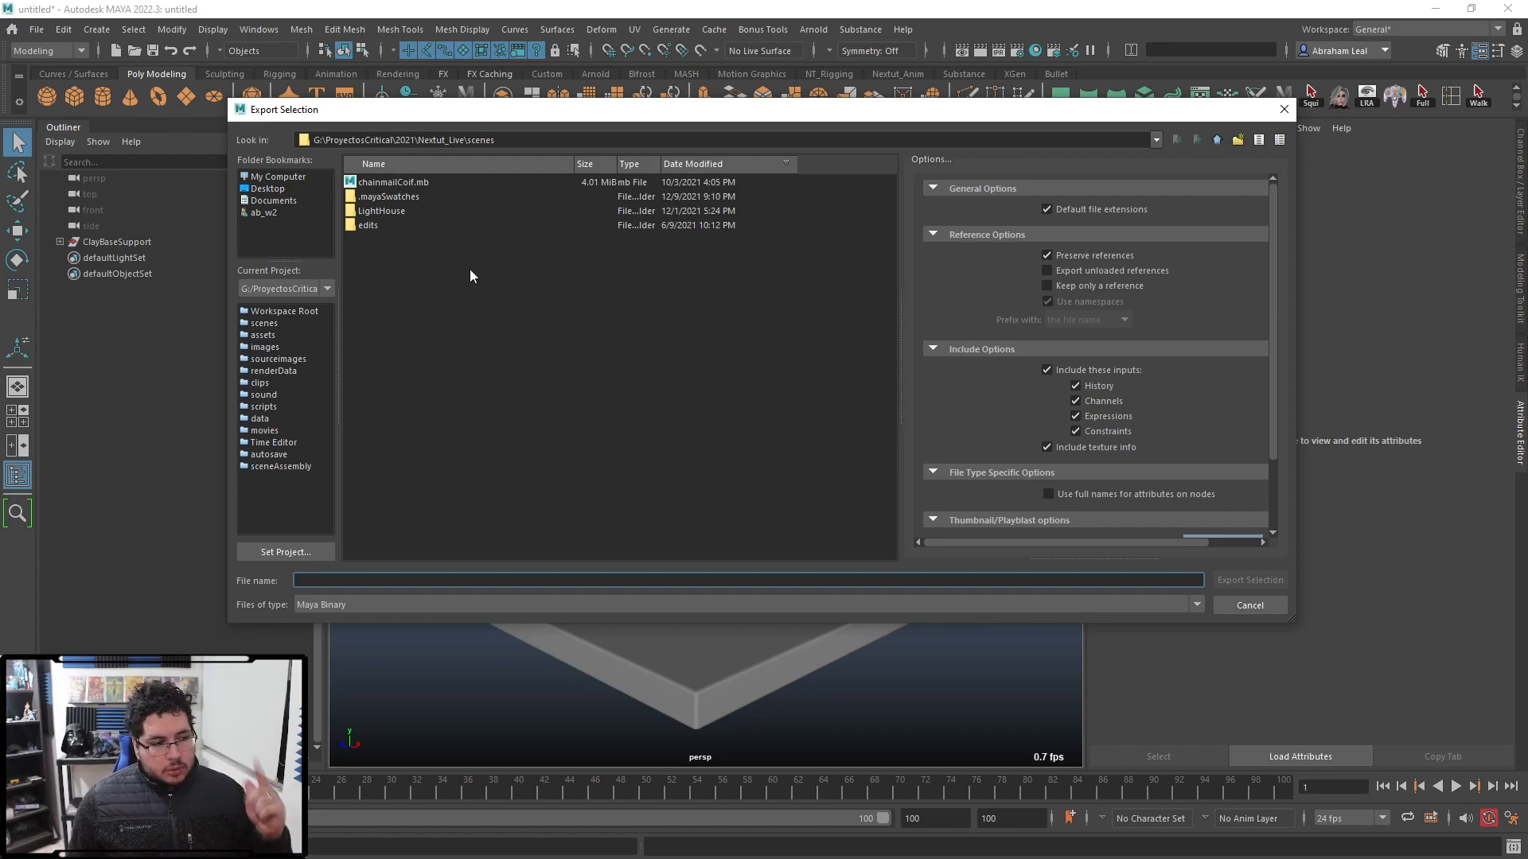
click(268, 189)
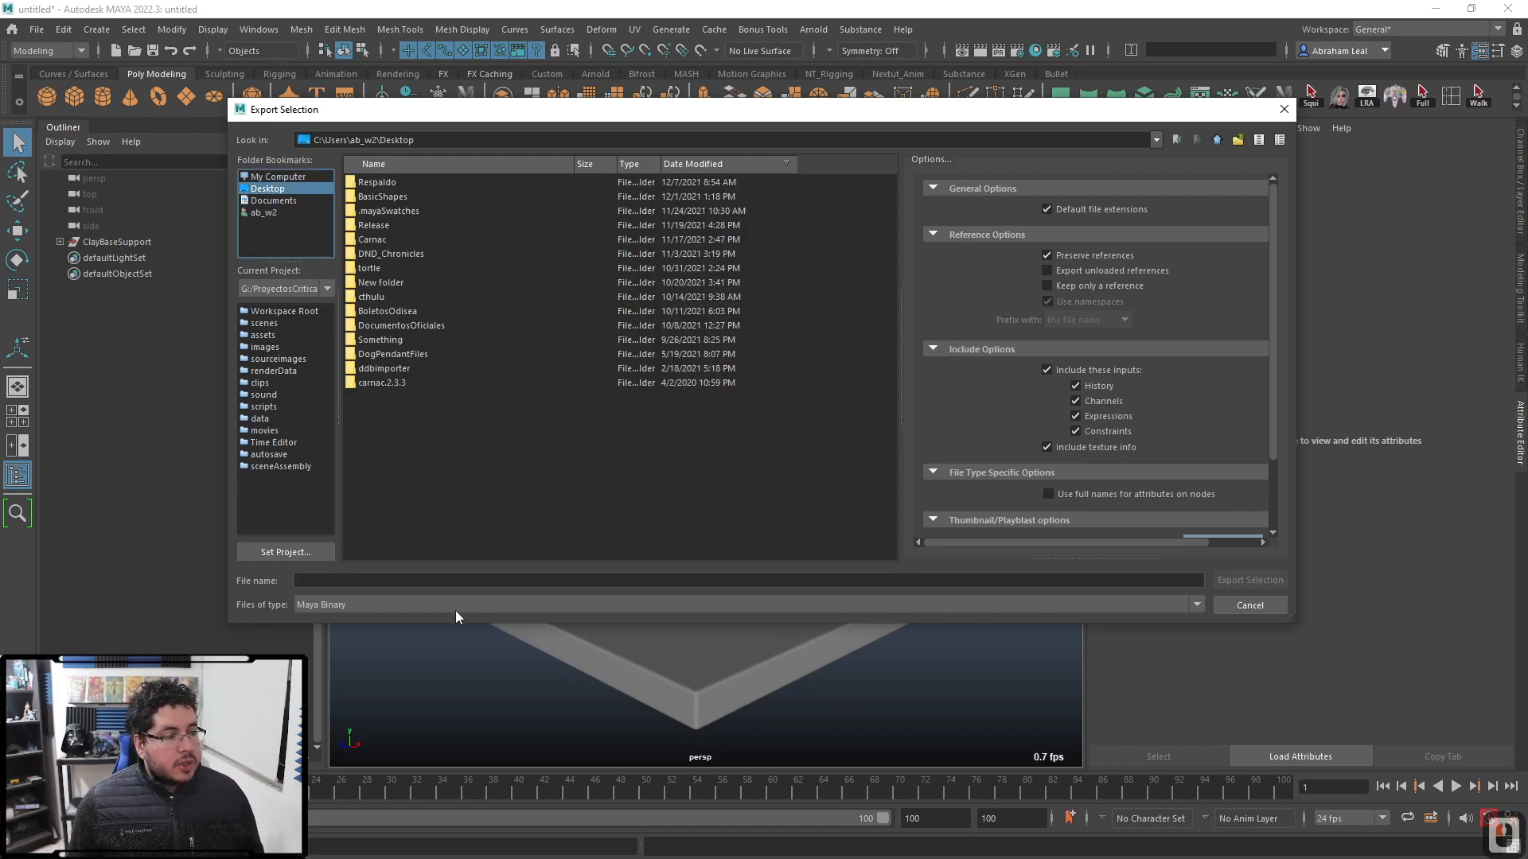
click(403, 581)
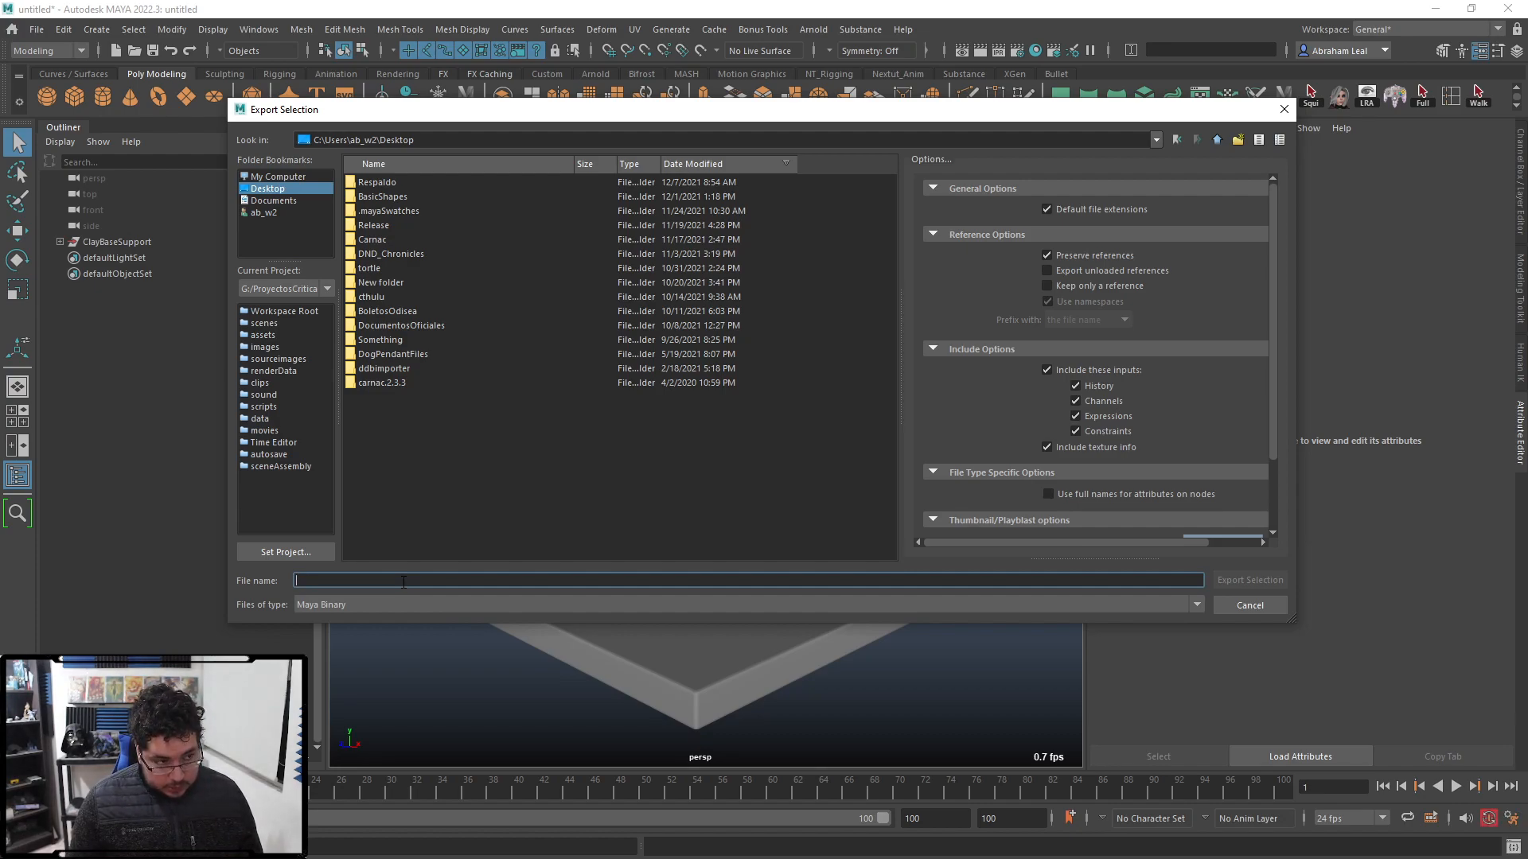
text(ClayBase)
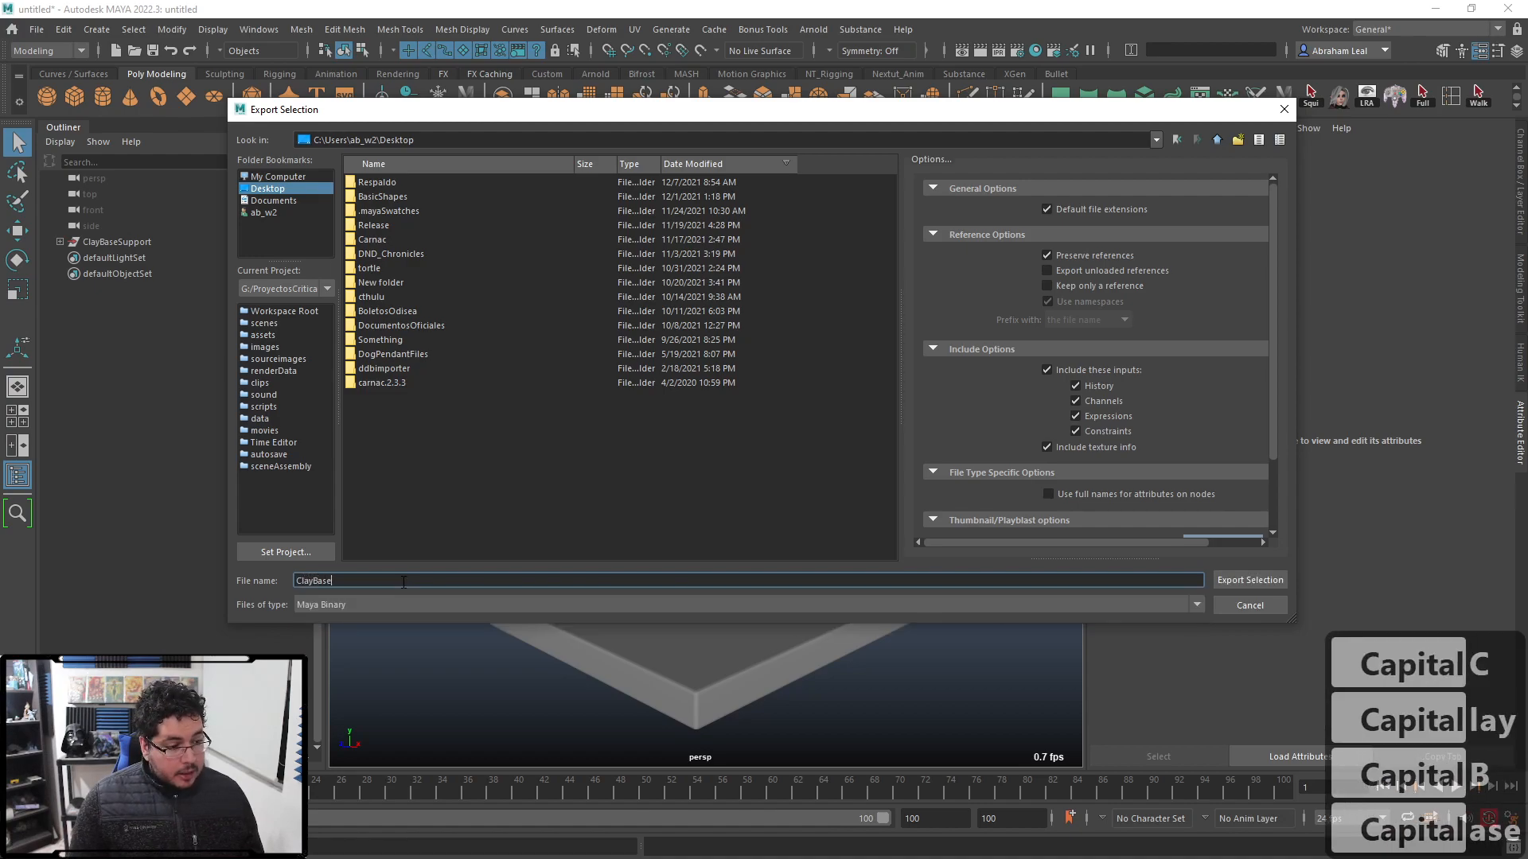
text(Support)
key(Return)
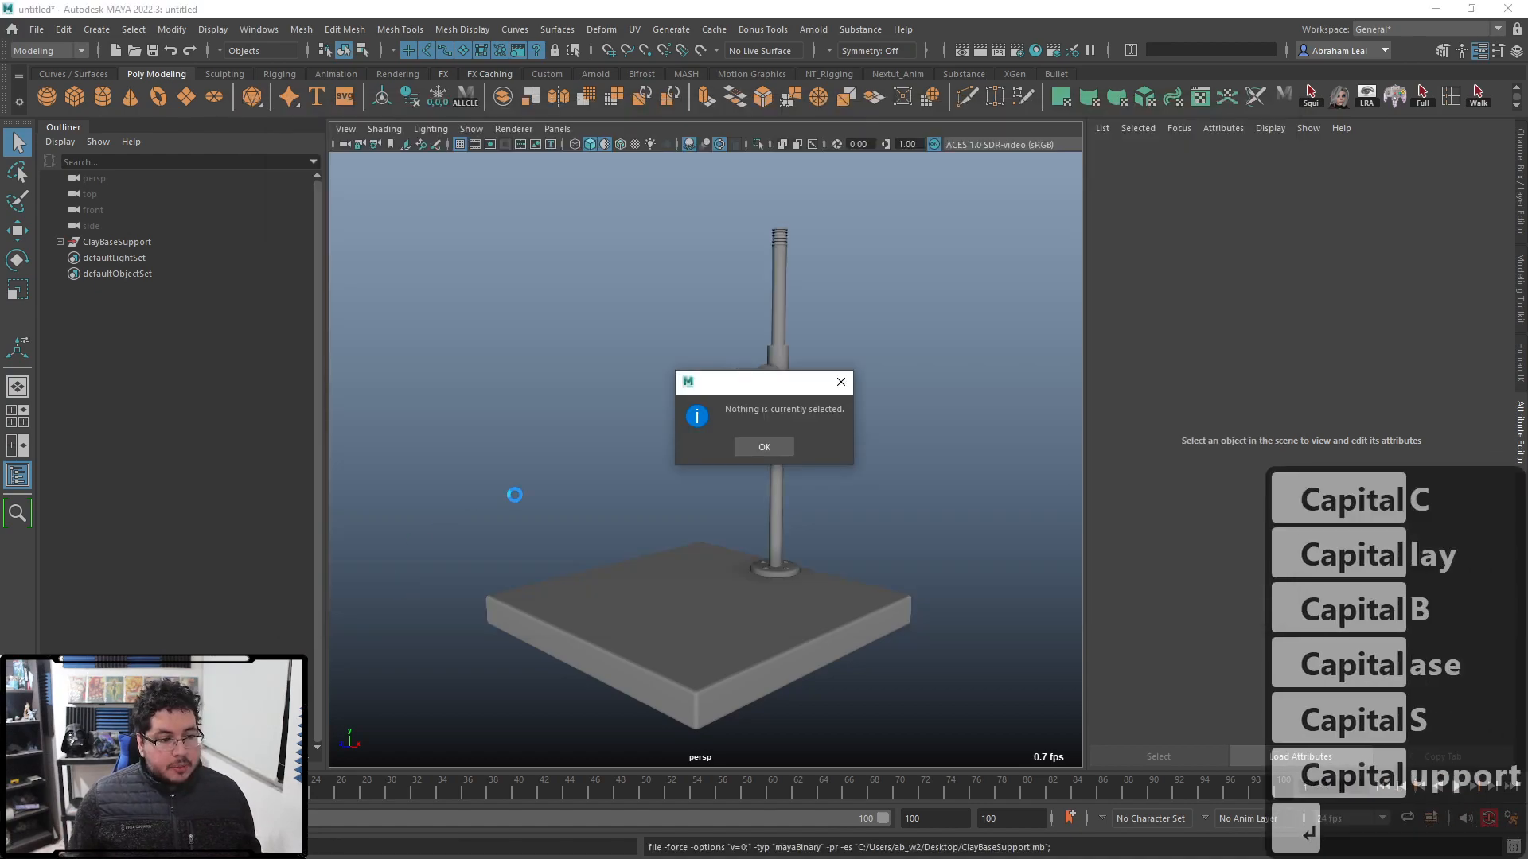
click(768, 454)
Step: Select all parts of the stand, reopen the selection export, and capture and save a fresh thumbnail for it
drag(850, 225, 667, 604)
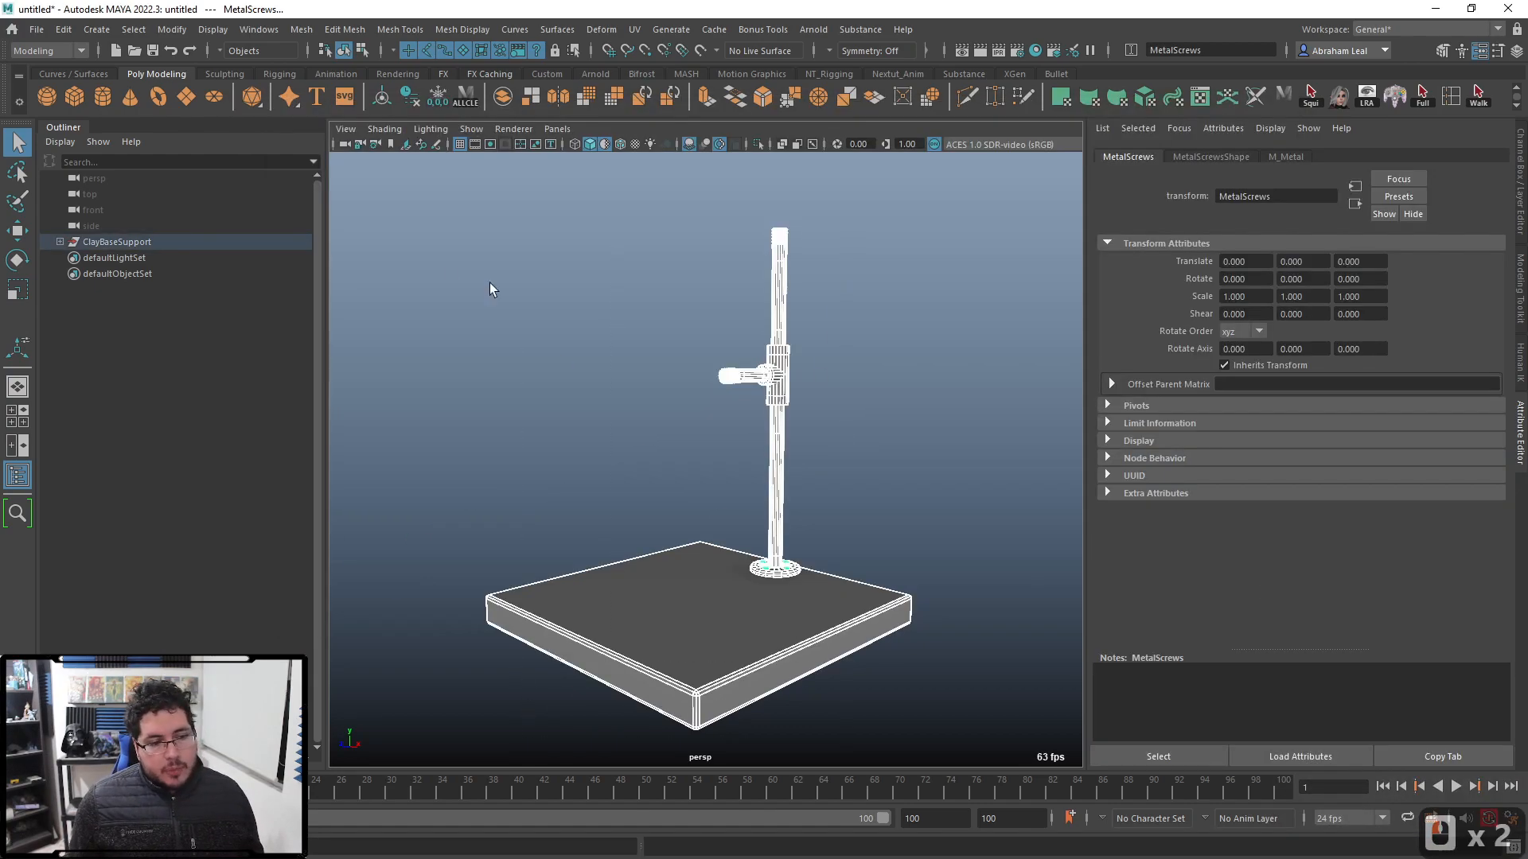
click(39, 33)
click(112, 247)
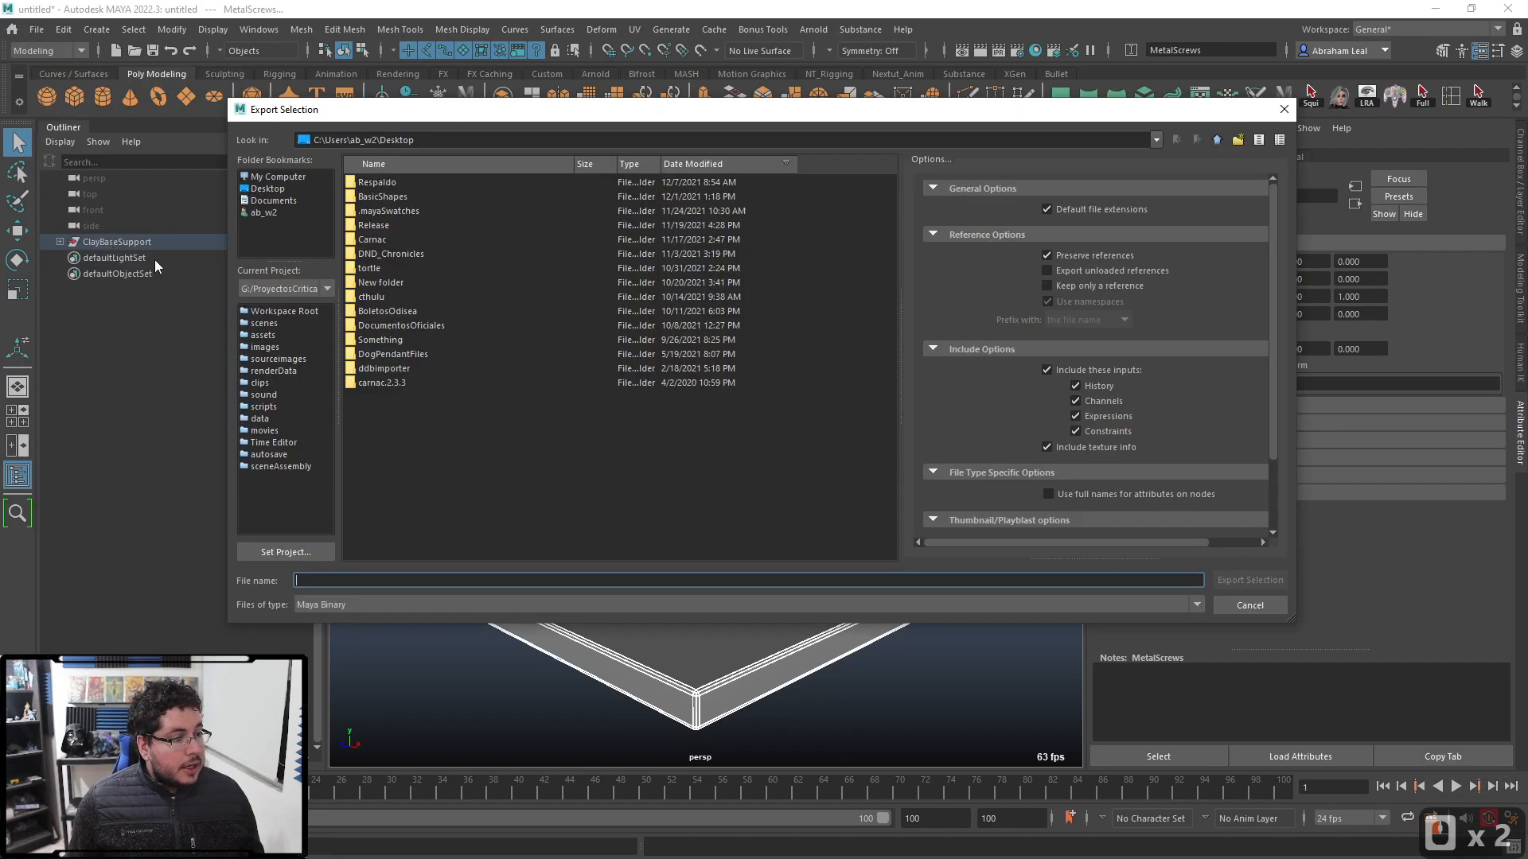
scroll(1044, 382, down, 3)
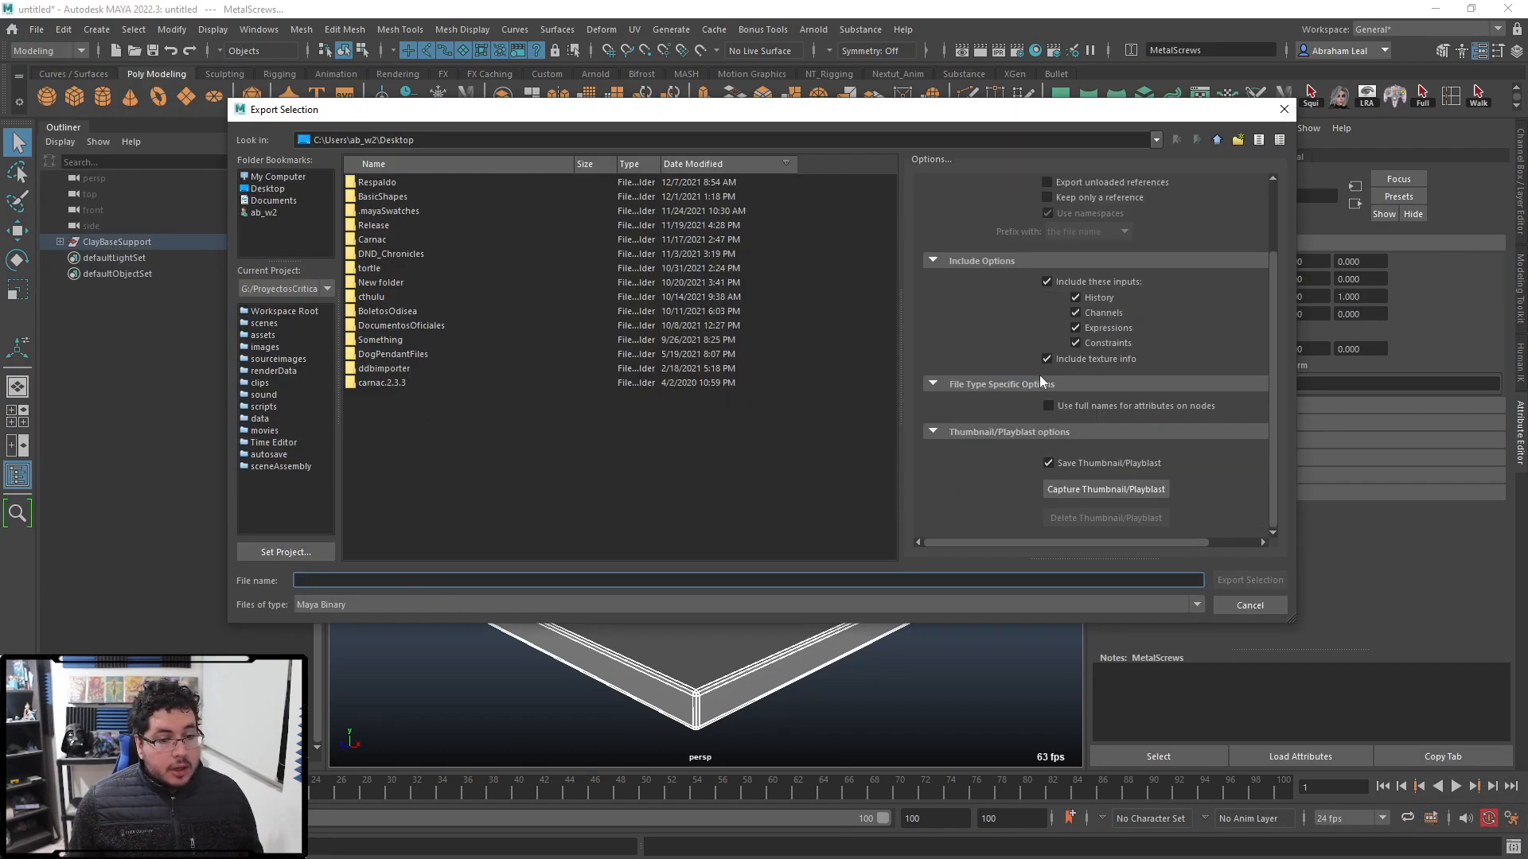
click(1082, 490)
click(869, 431)
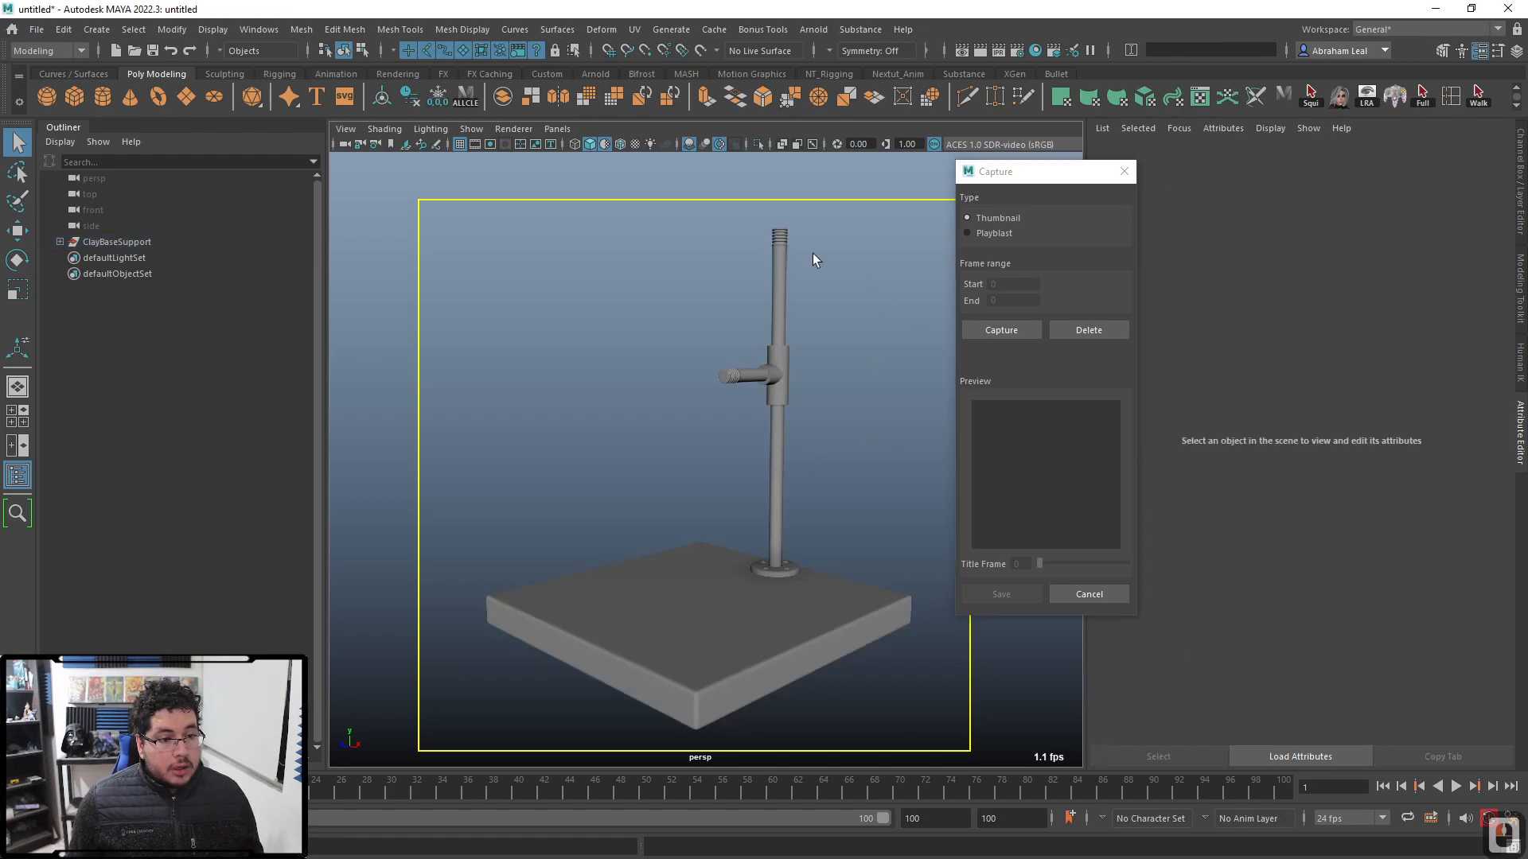
click(1001, 329)
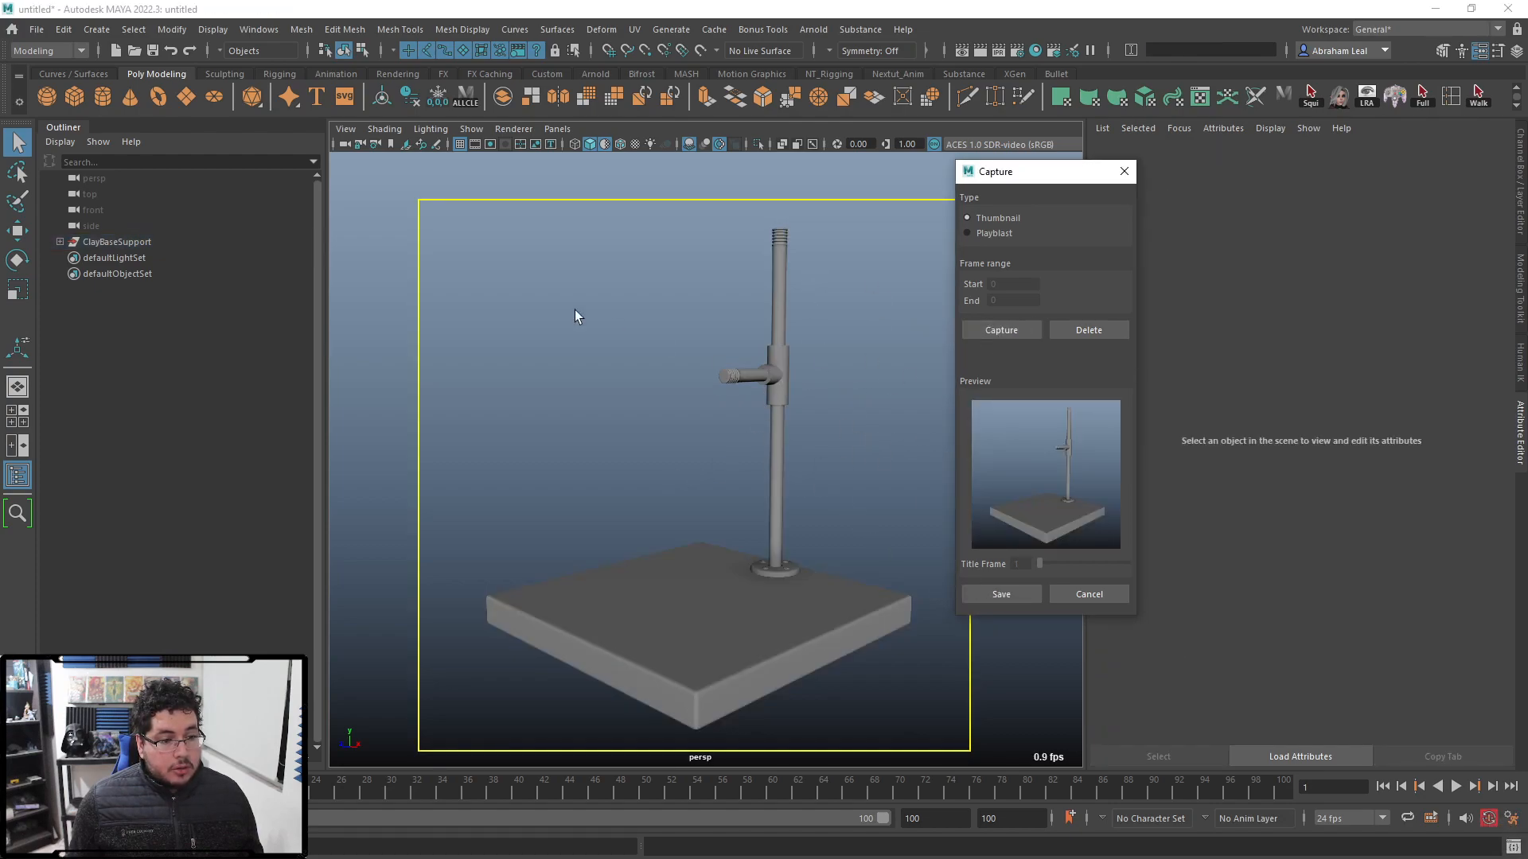
drag(528, 255, 780, 609)
click(1001, 596)
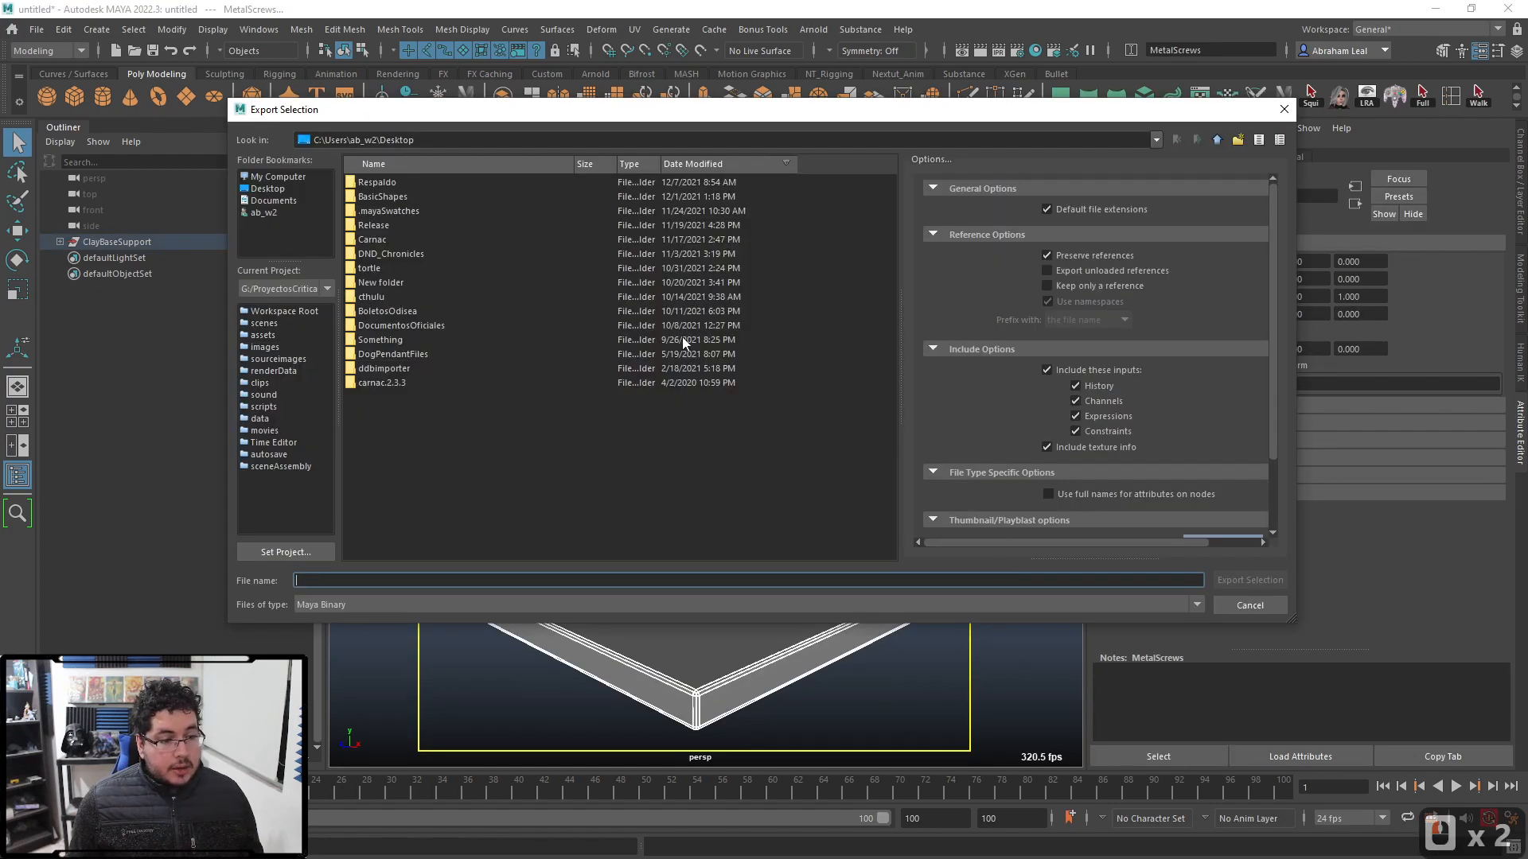
Step: Export the selected stand to the Desktop as a Maya Binary file named ClayBaseSupport and clear the selection
text(Maya)
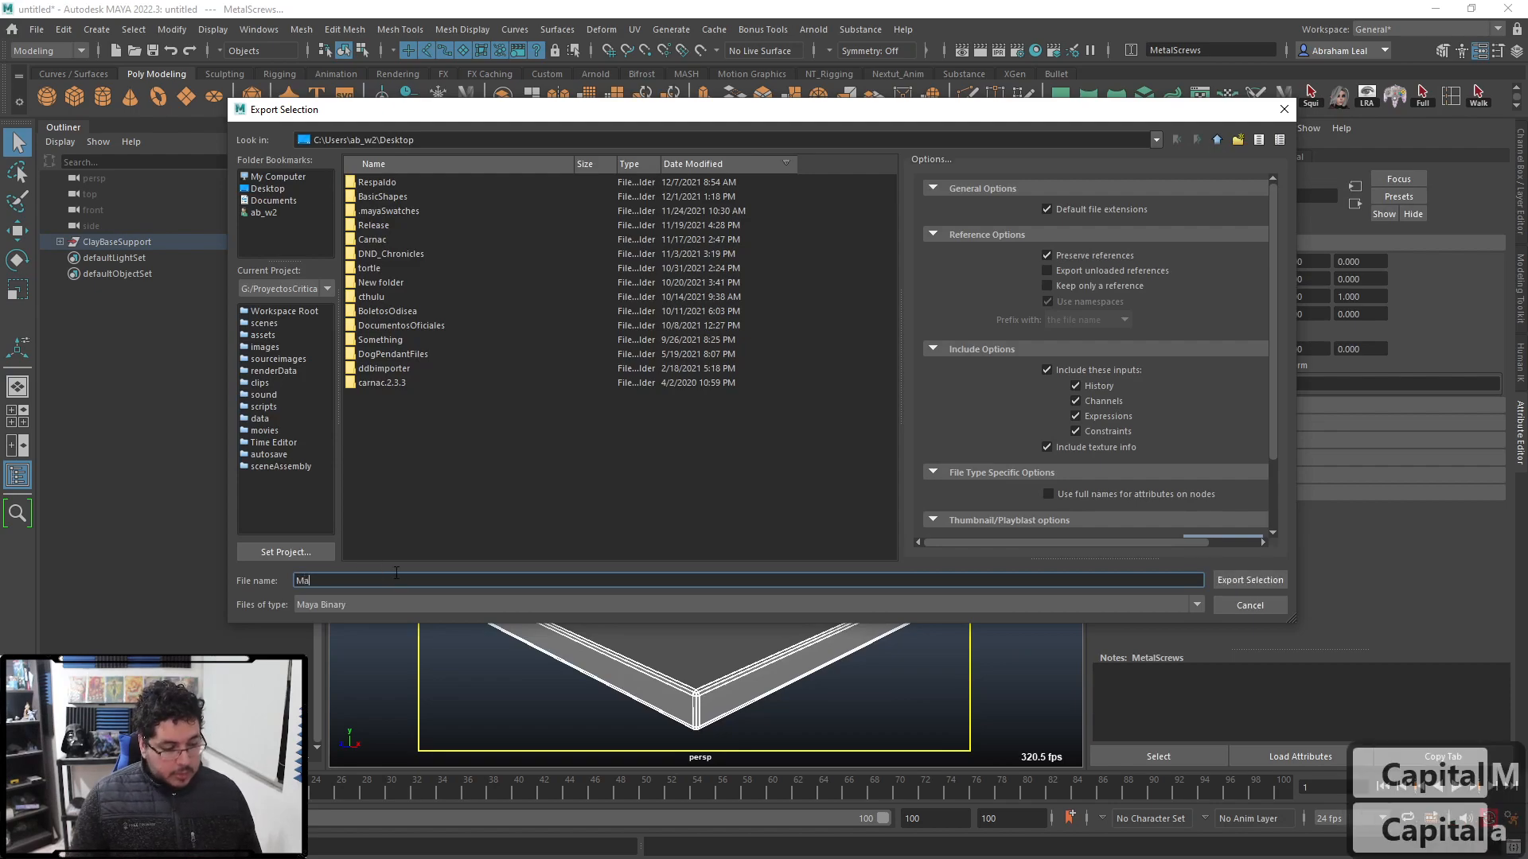
key(BackSpace)
key(BackSpace)
key(BackSpace)
key(BackSpace)
key(BackSpace)
text(Clay)
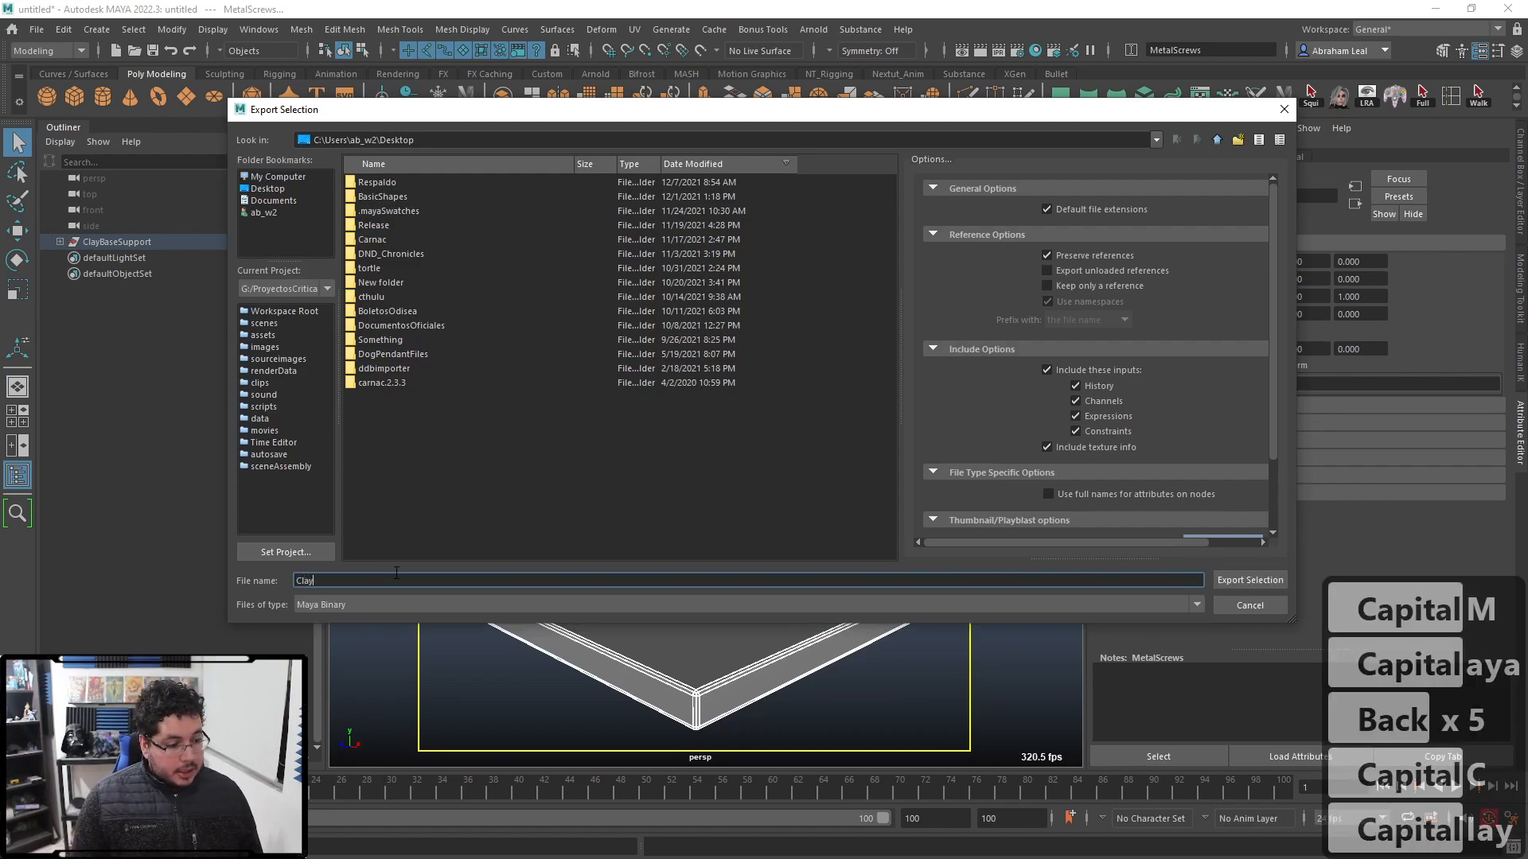
text(BaseSupport)
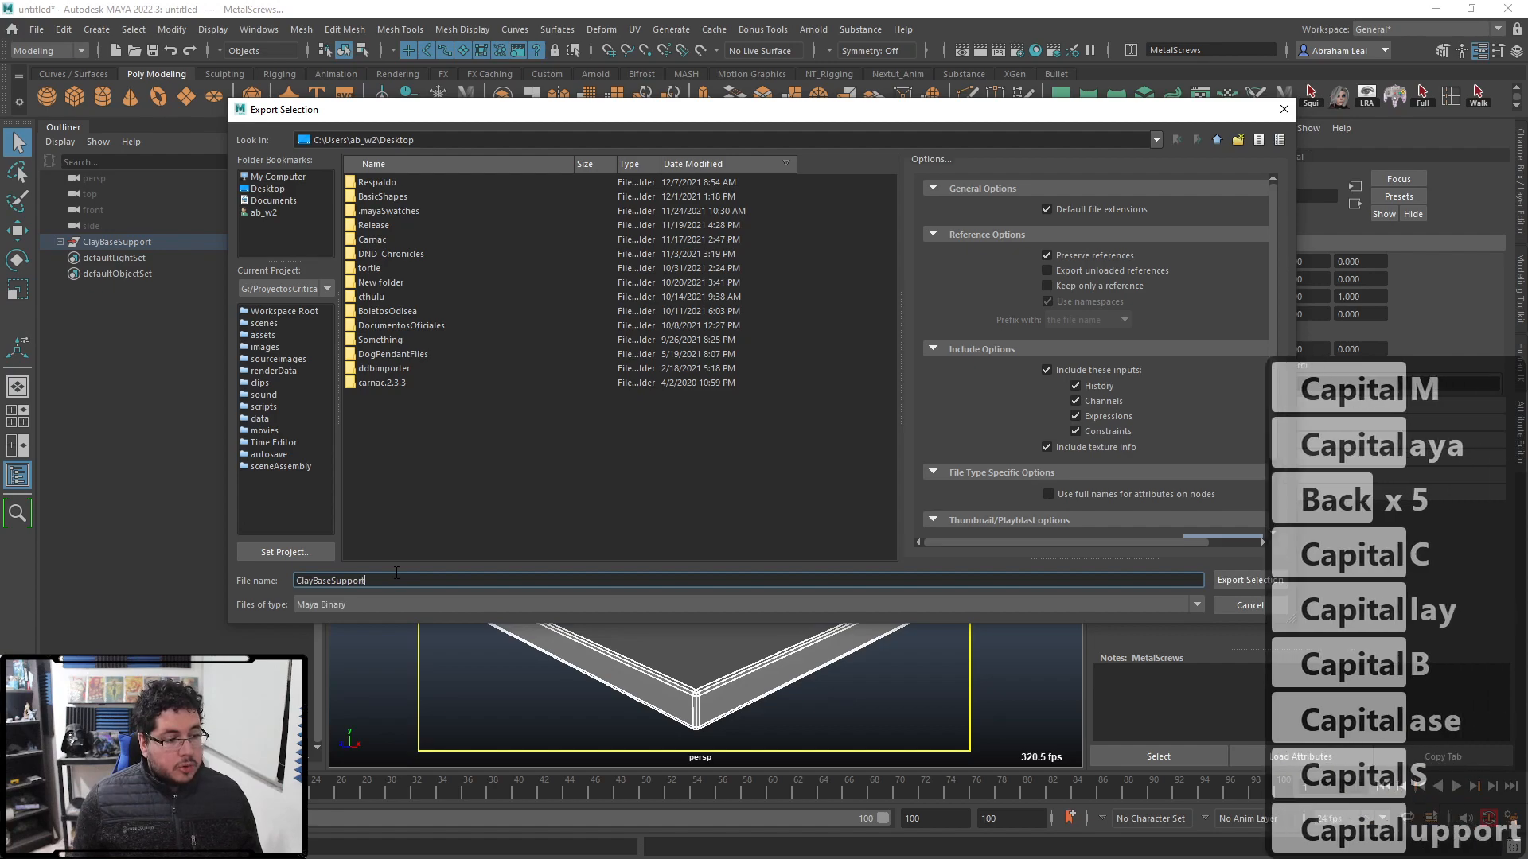
click(1242, 580)
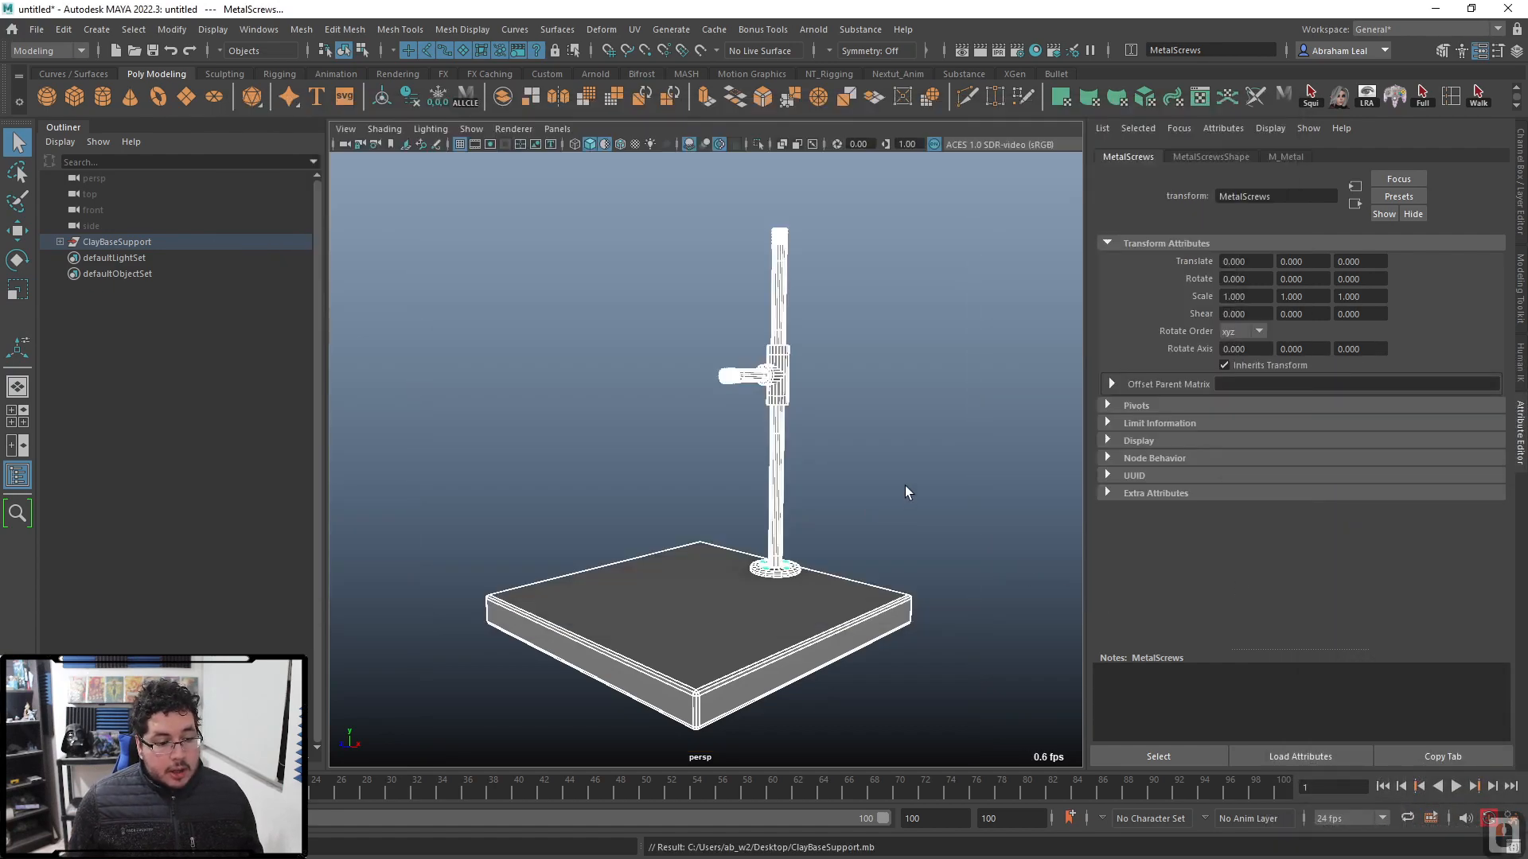
click(904, 486)
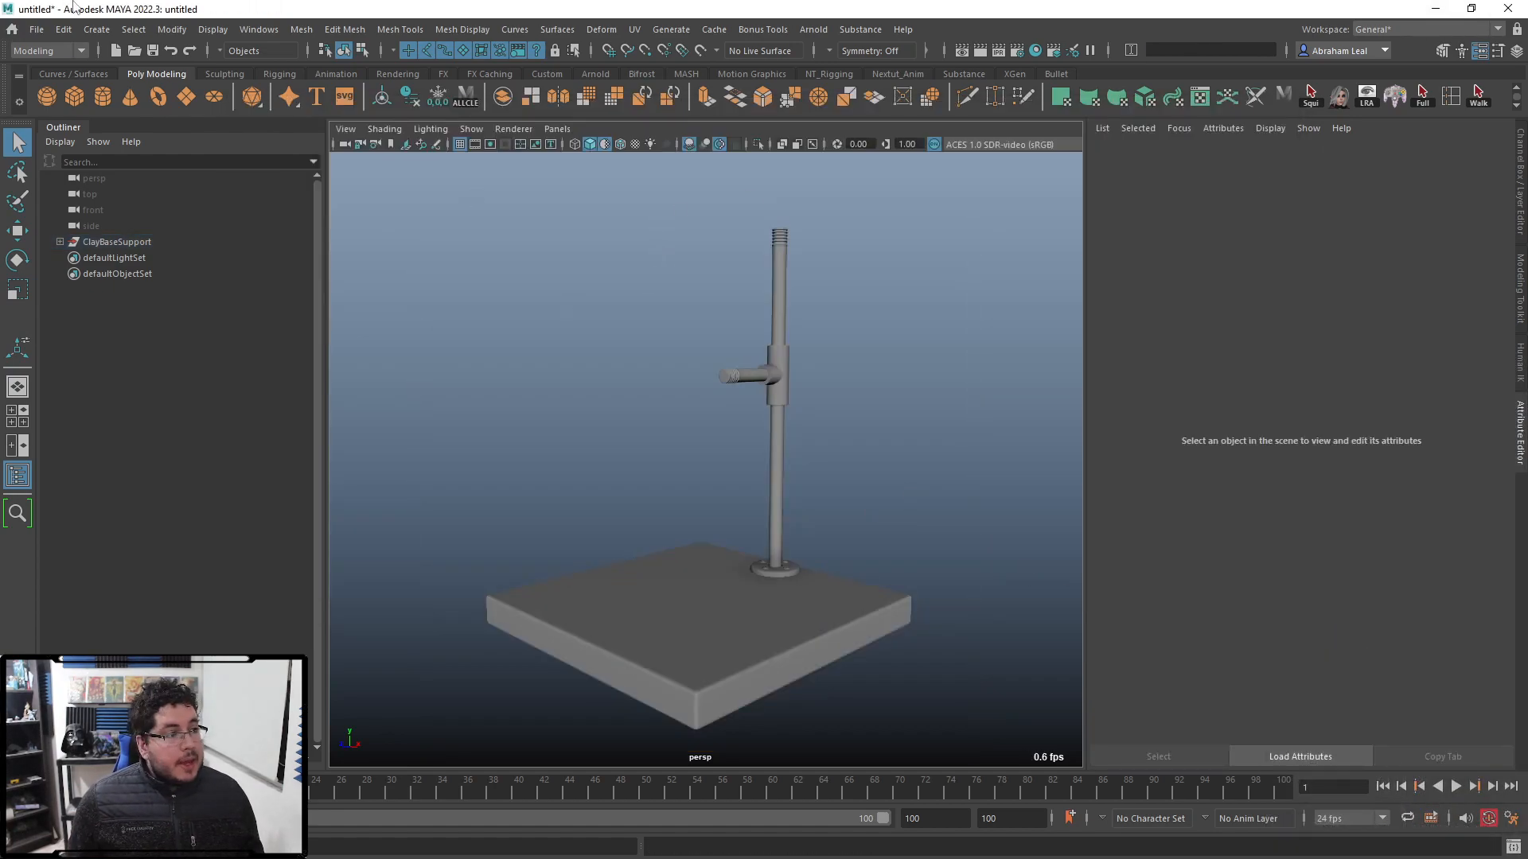
Step: Open the Content Browser and examine the HDR images stored in the D: > Autodesk > Library > HDRIS folder
click(258, 29)
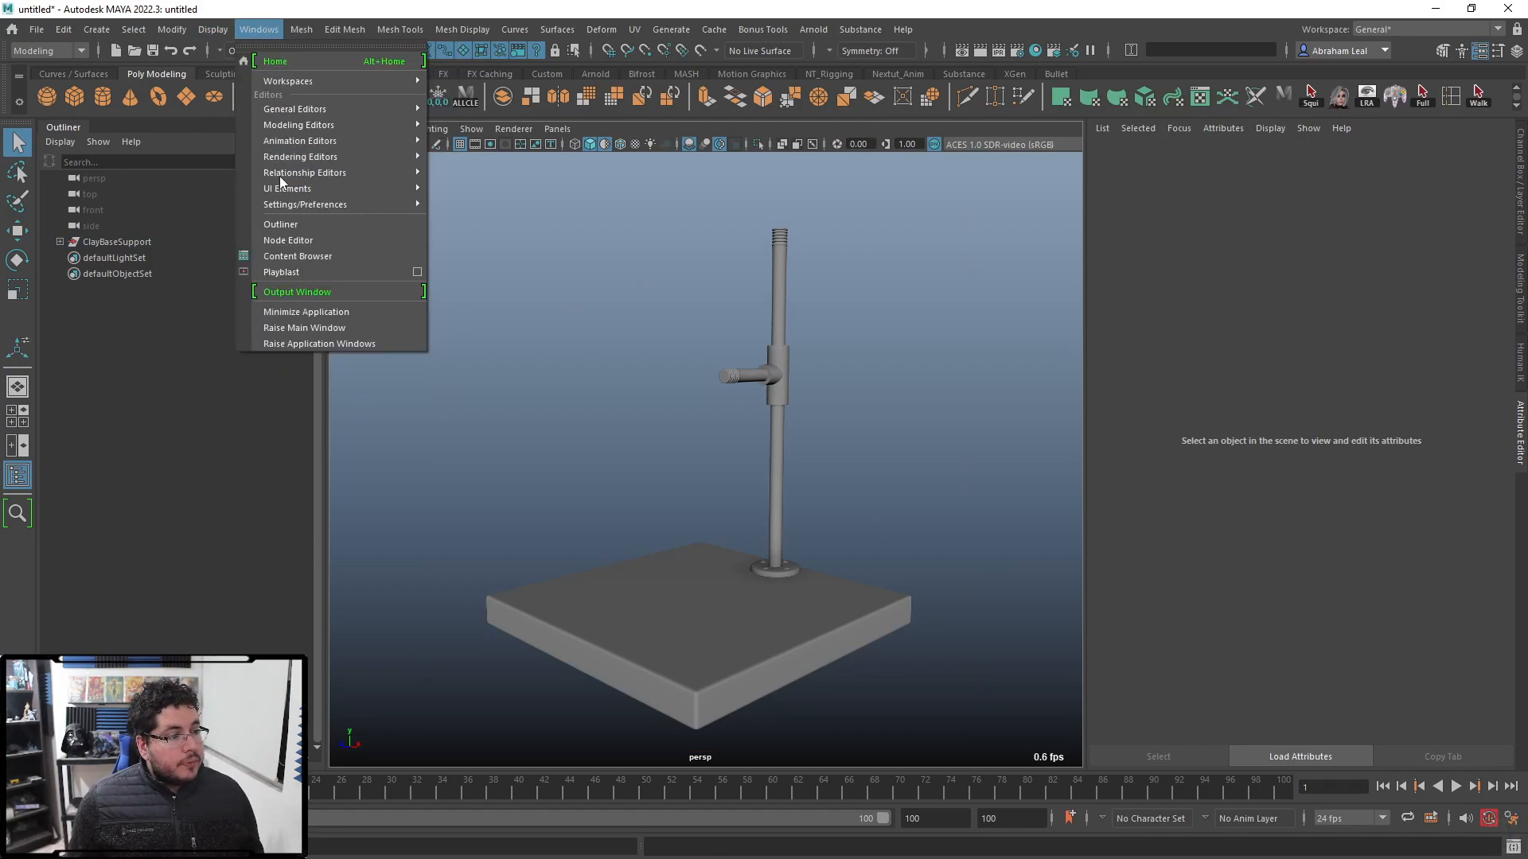
click(293, 255)
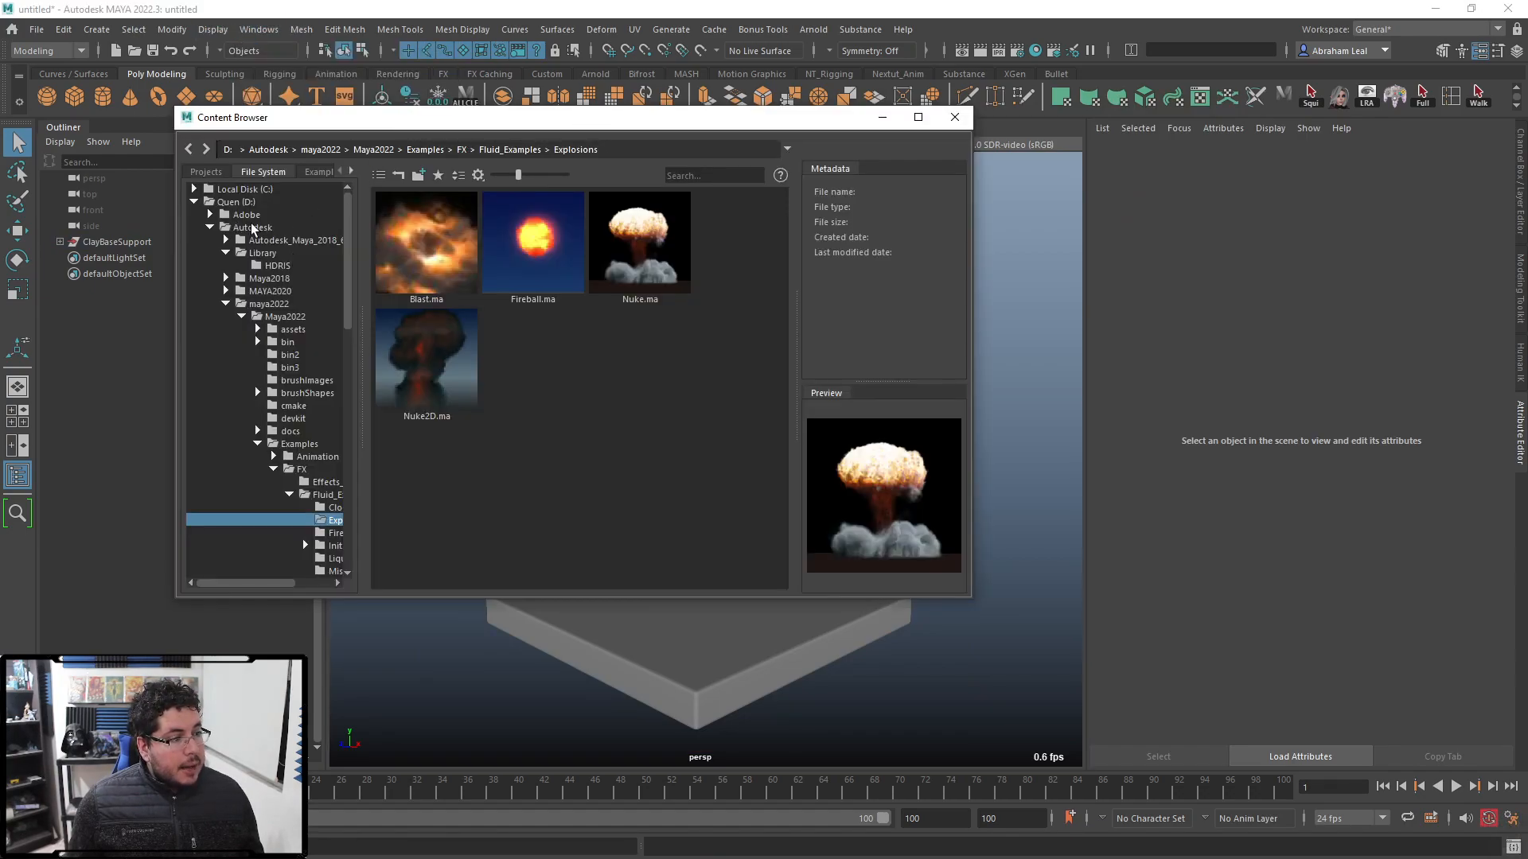
click(252, 228)
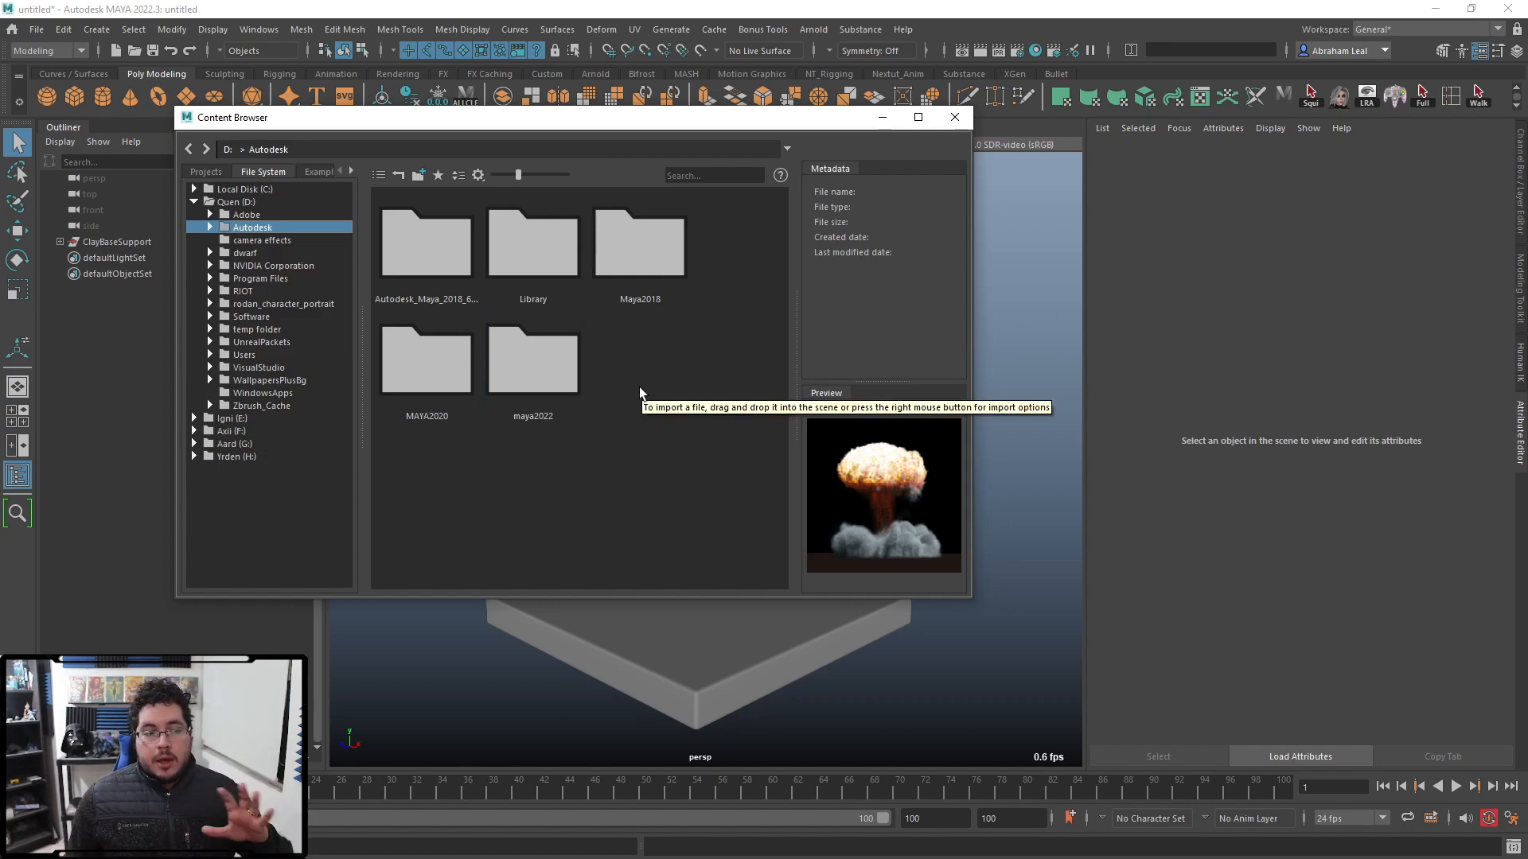
double_click(543, 271)
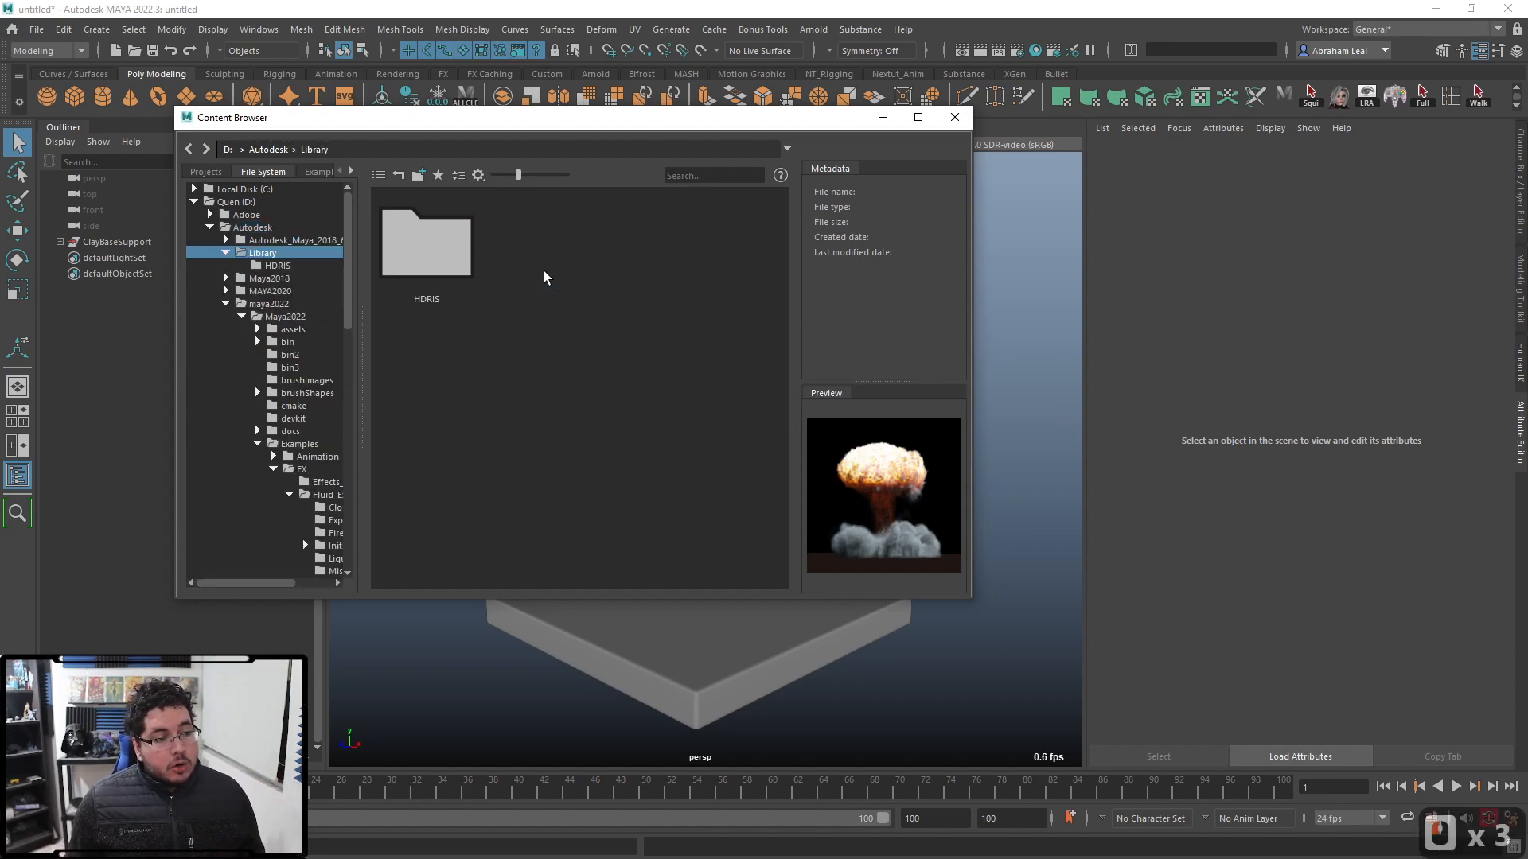
double_click(419, 251)
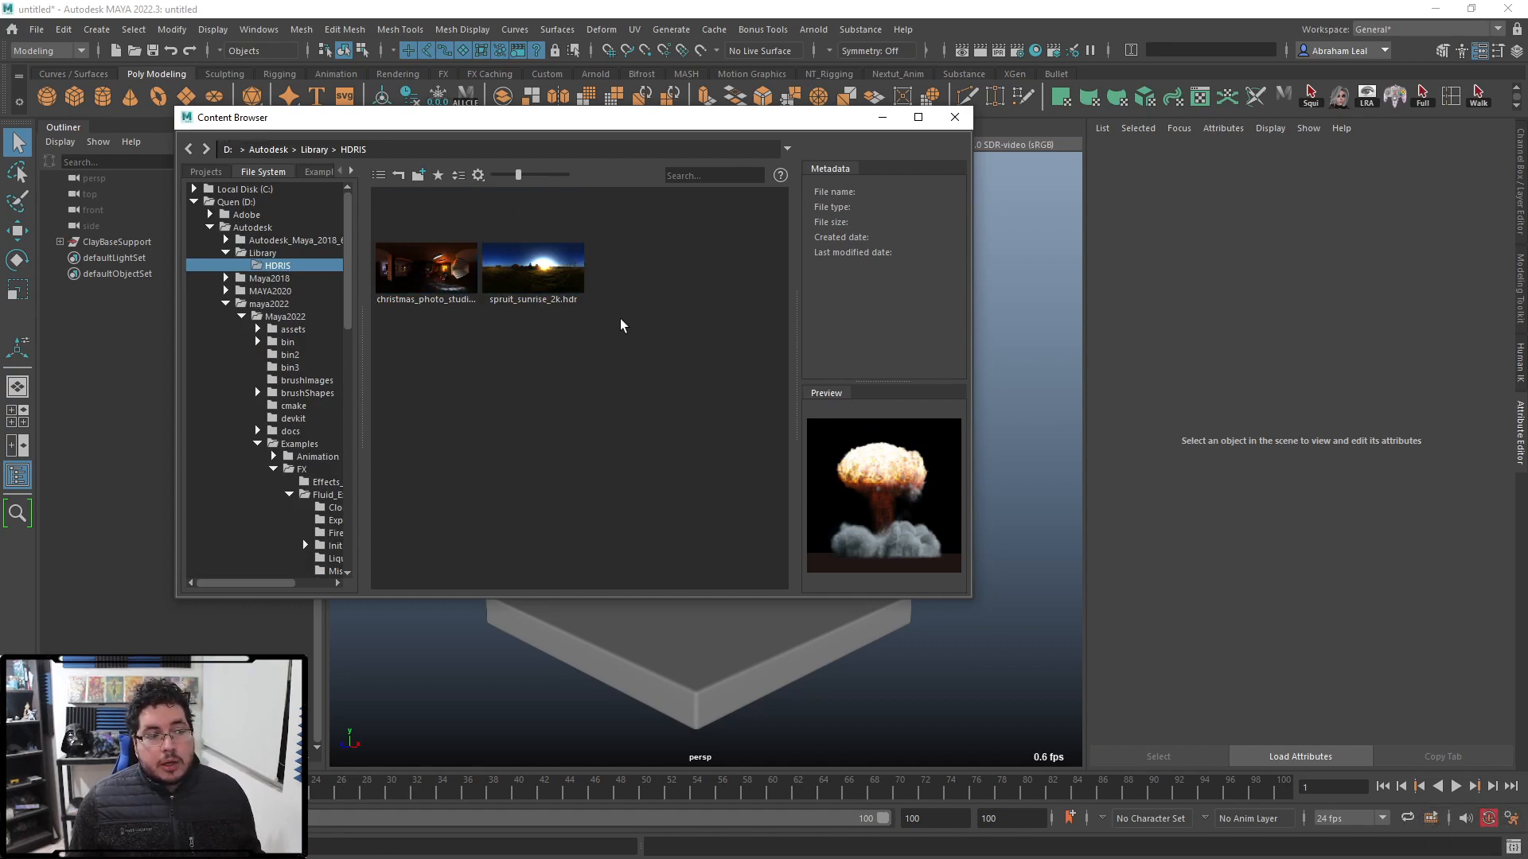
click(454, 267)
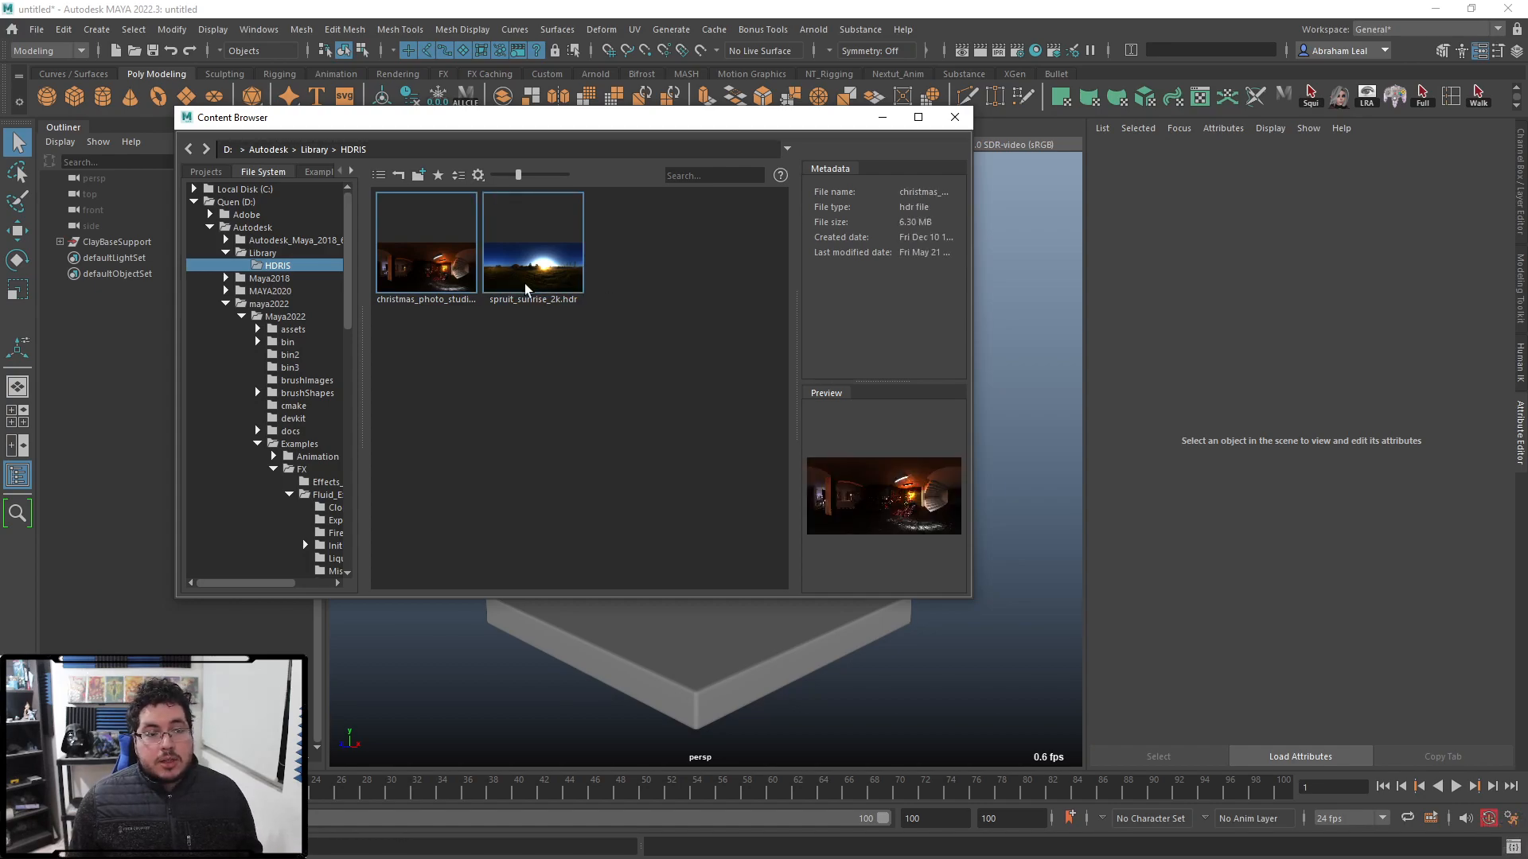
click(556, 345)
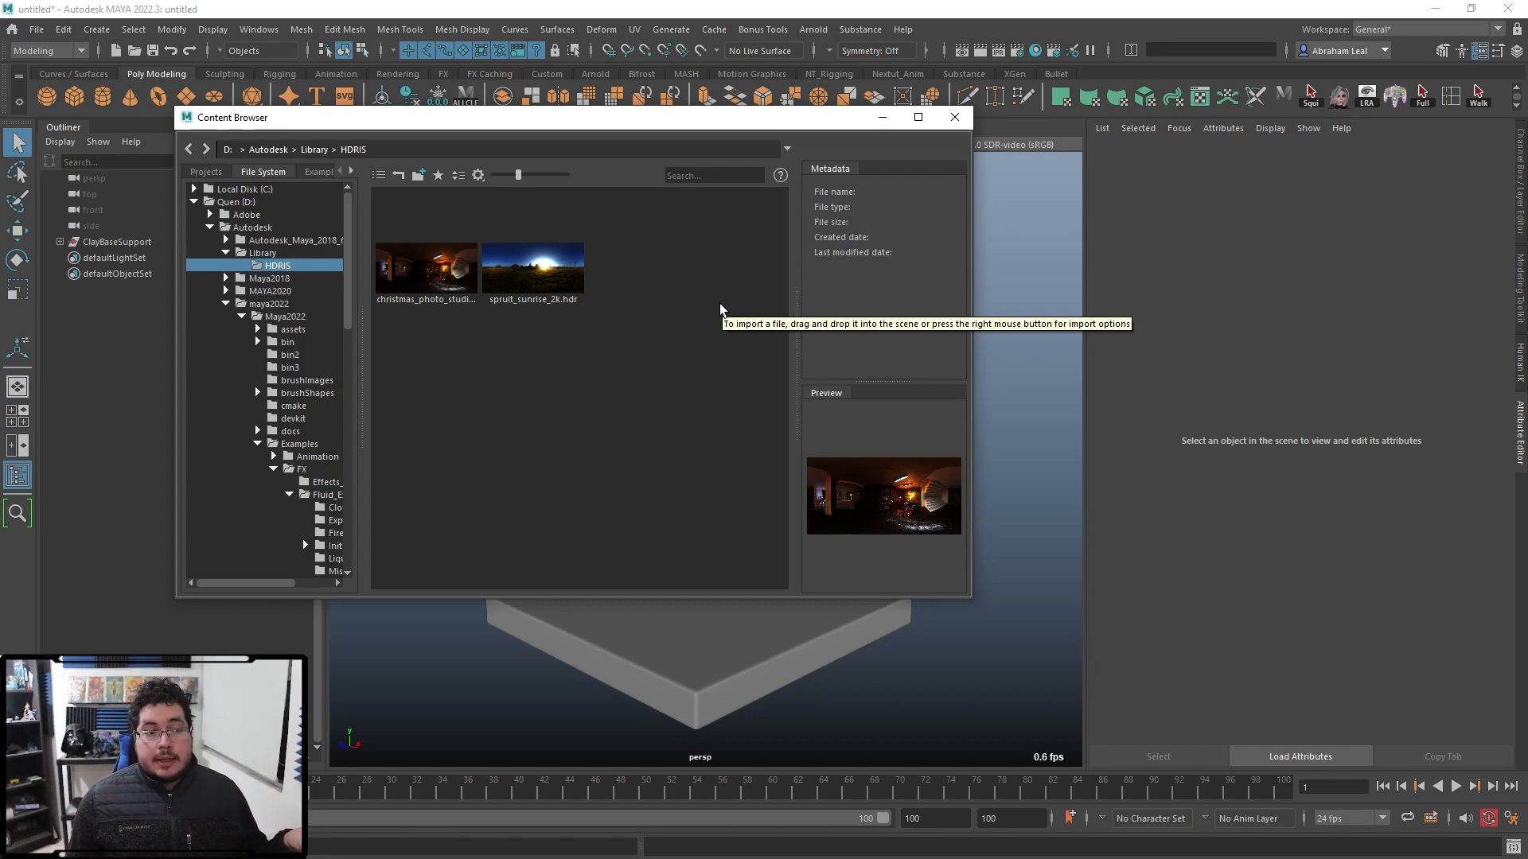
Step: Create a directory named Models inside the Library folder and open it
double_click(264, 253)
right_click(560, 294)
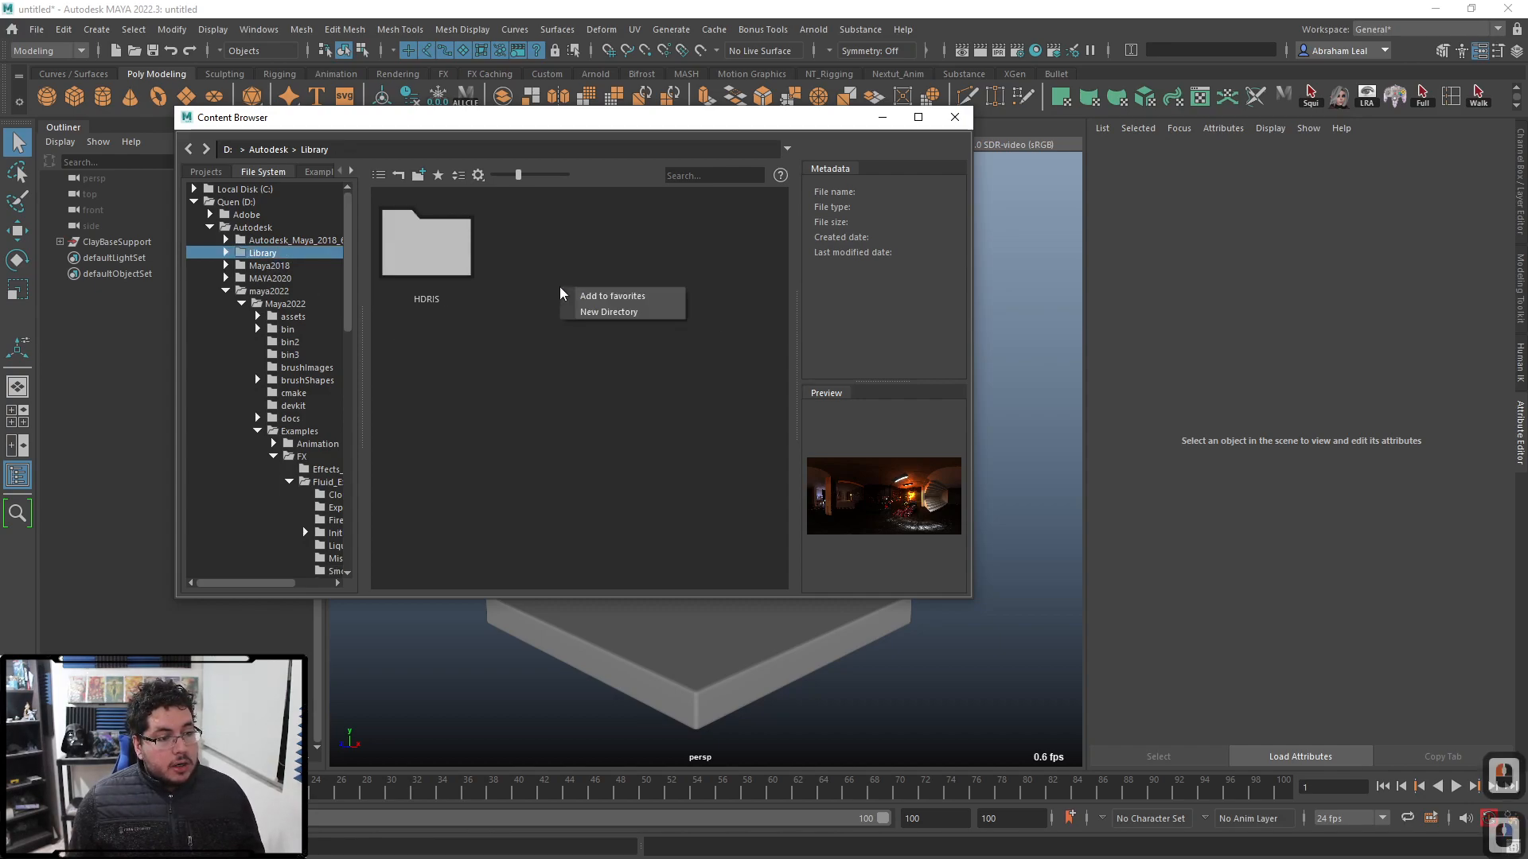
click(614, 314)
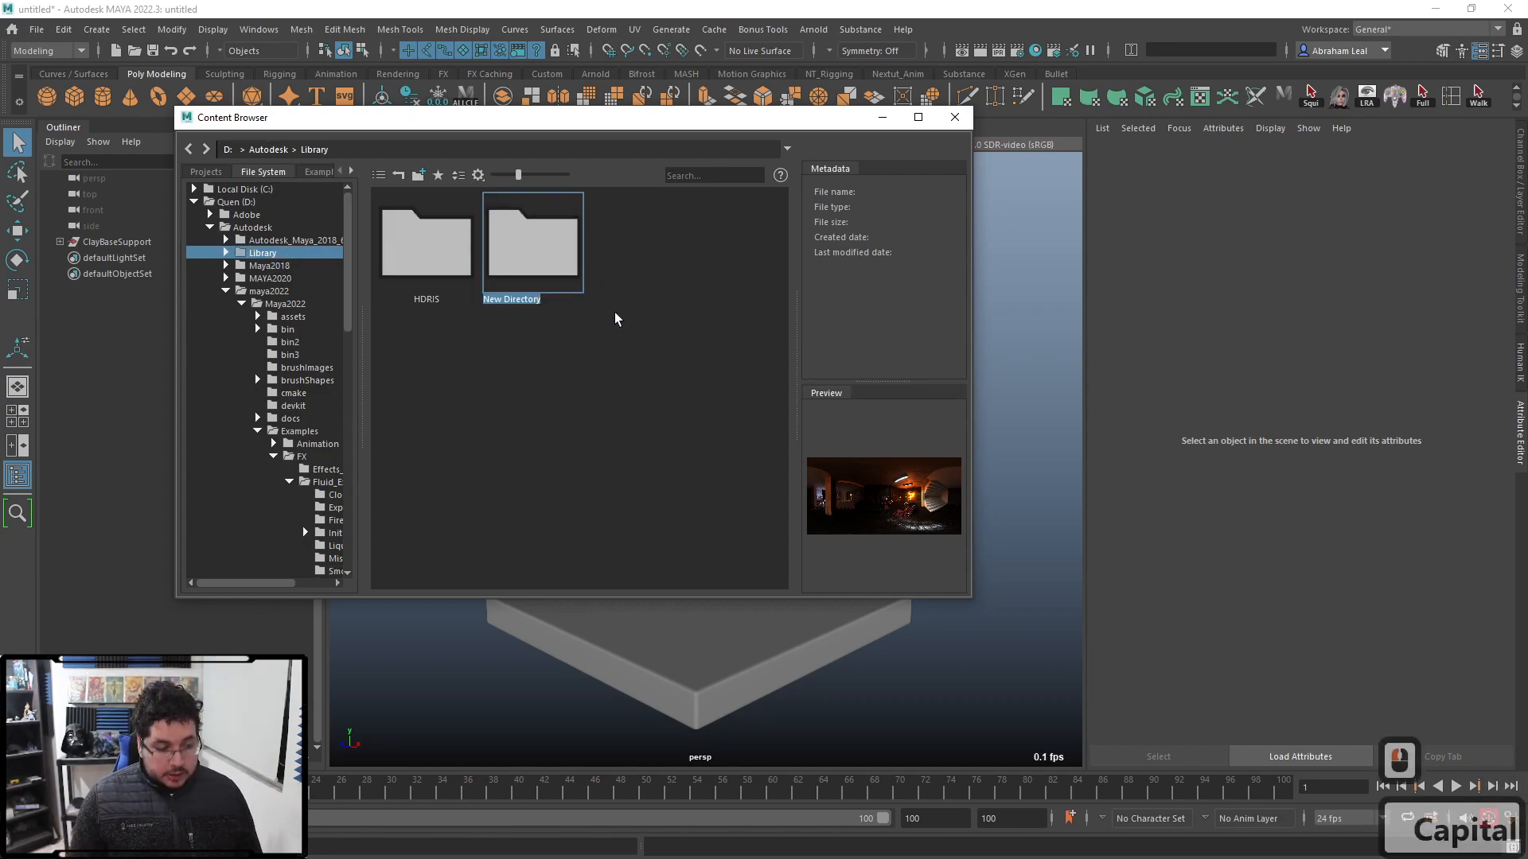
text(Models)
key(Return)
key(Return)
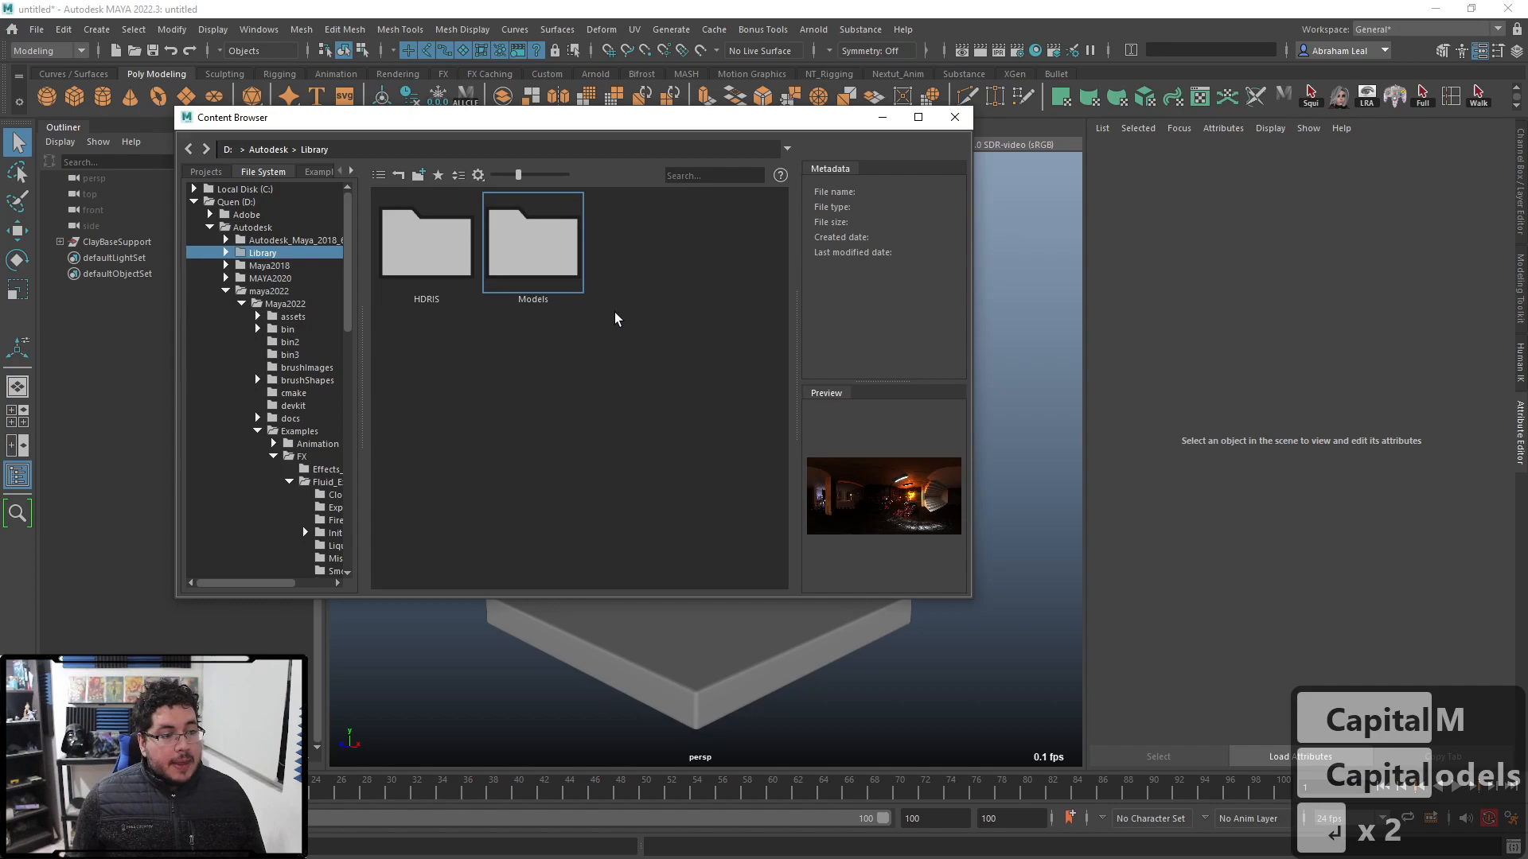
double_click(533, 243)
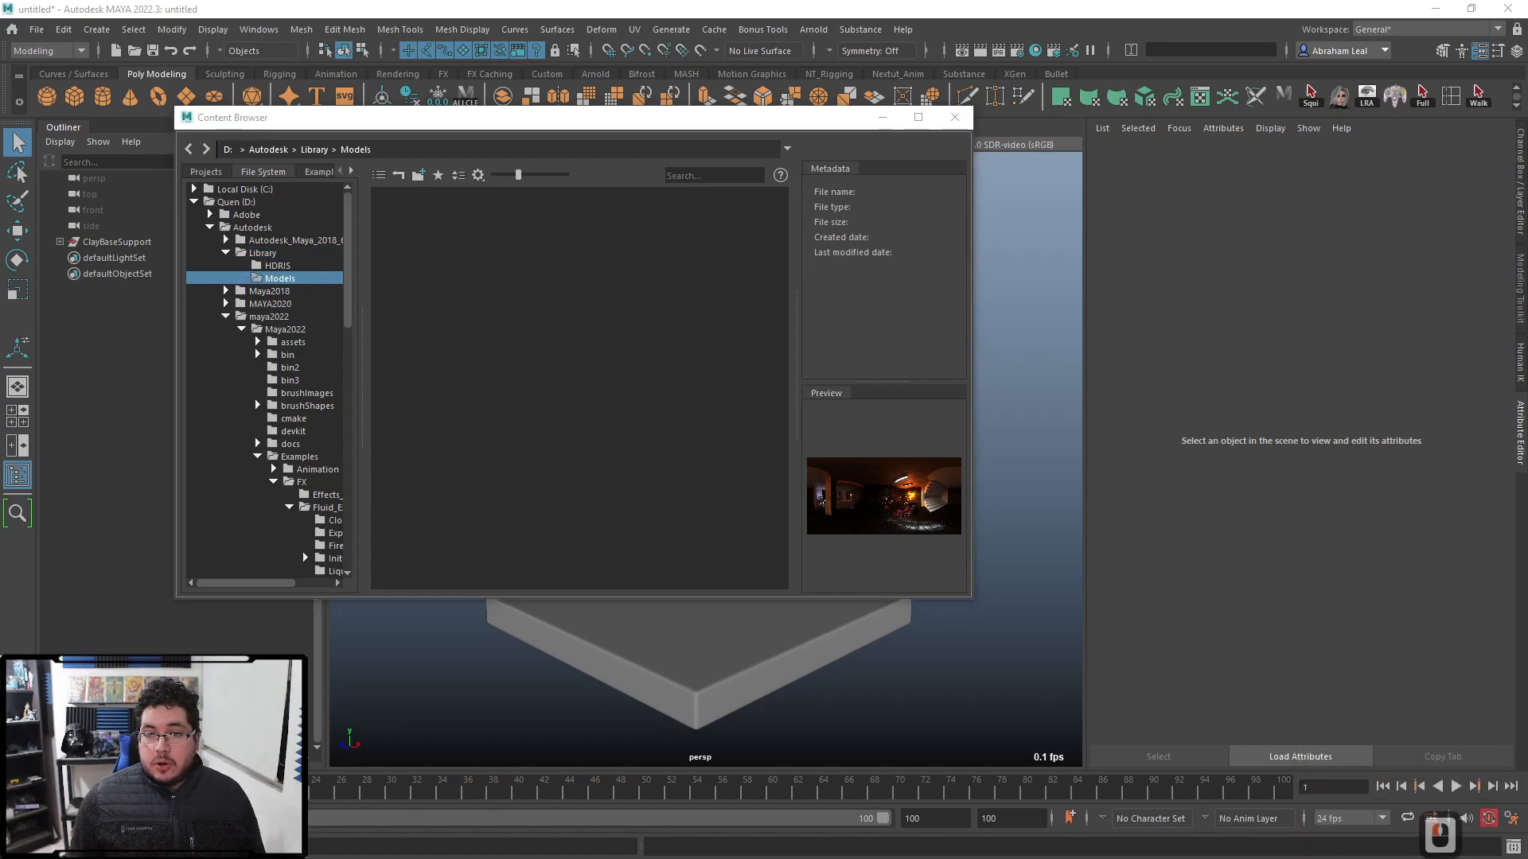
Step: Switch to File Explorer and place the exported ClayBaseSupport file in the D: > Autodesk > Library > Models folder
drag(1527, 238, 504, 72)
double_click(512, 190)
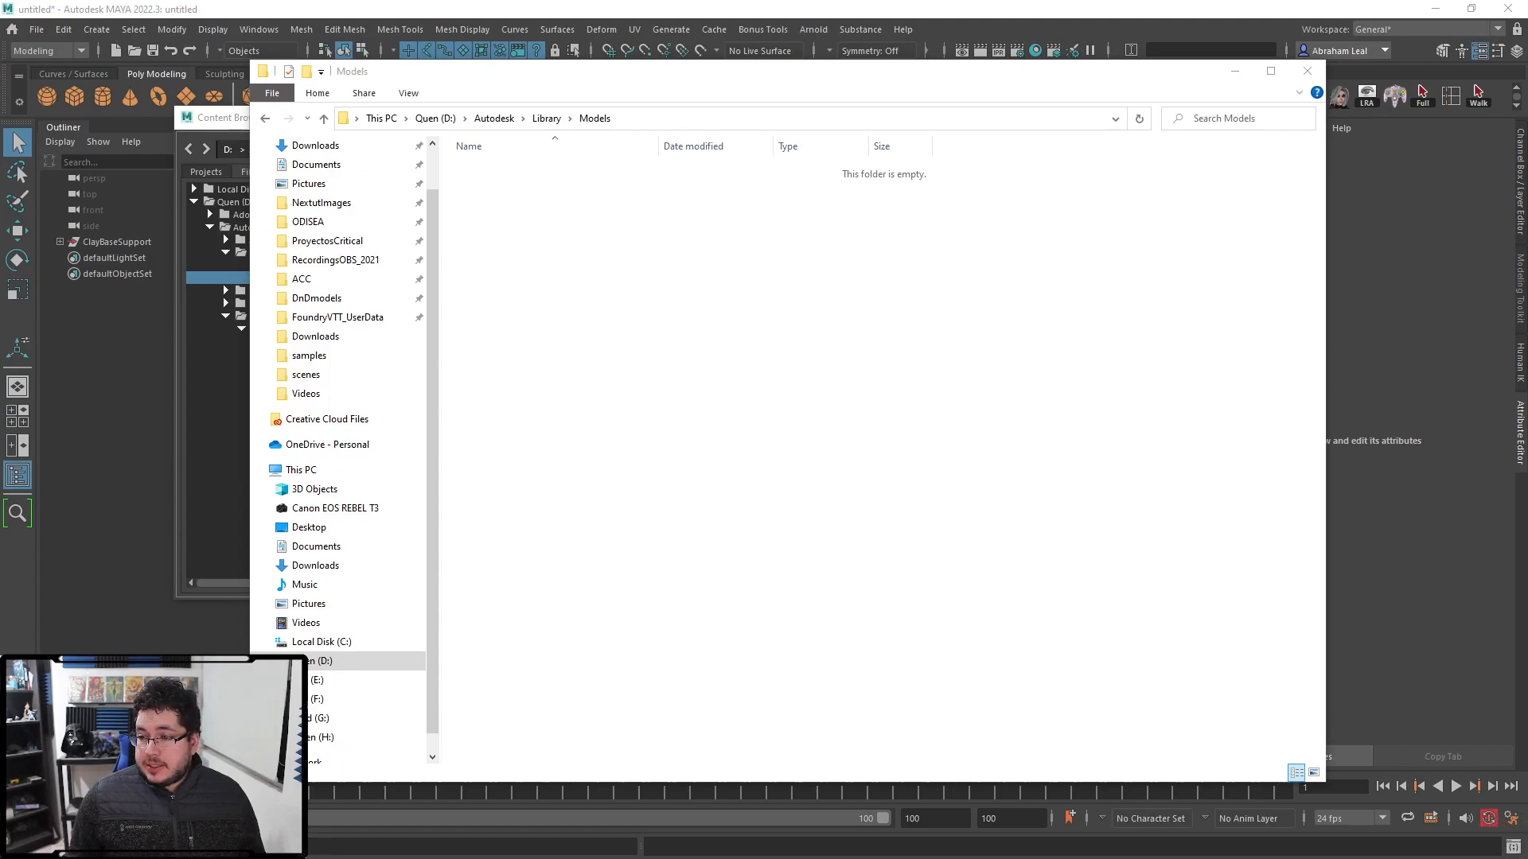
drag(1518, 421, 945, 528)
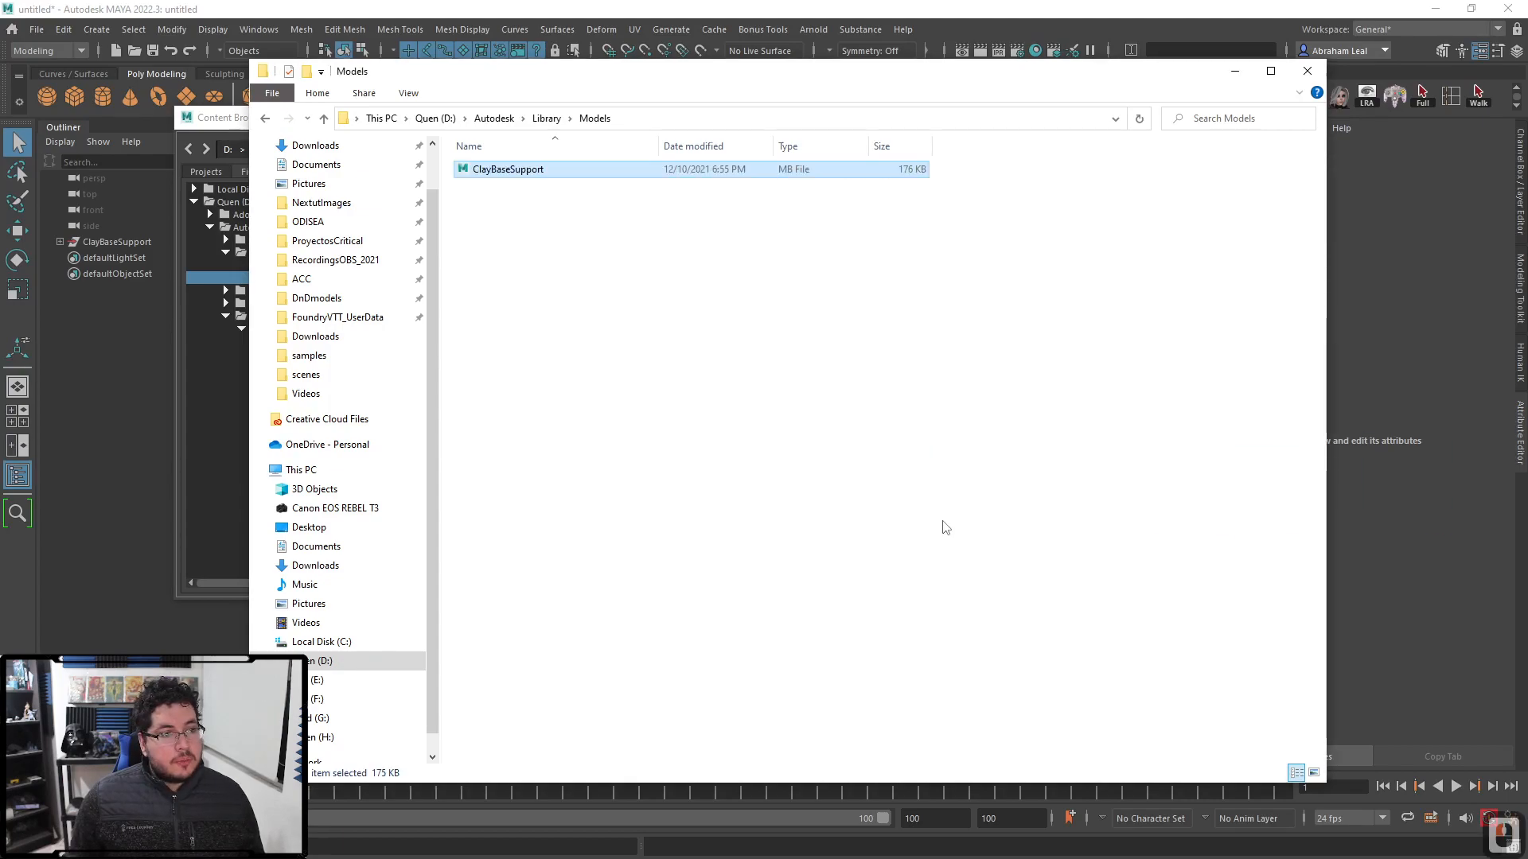
click(1235, 70)
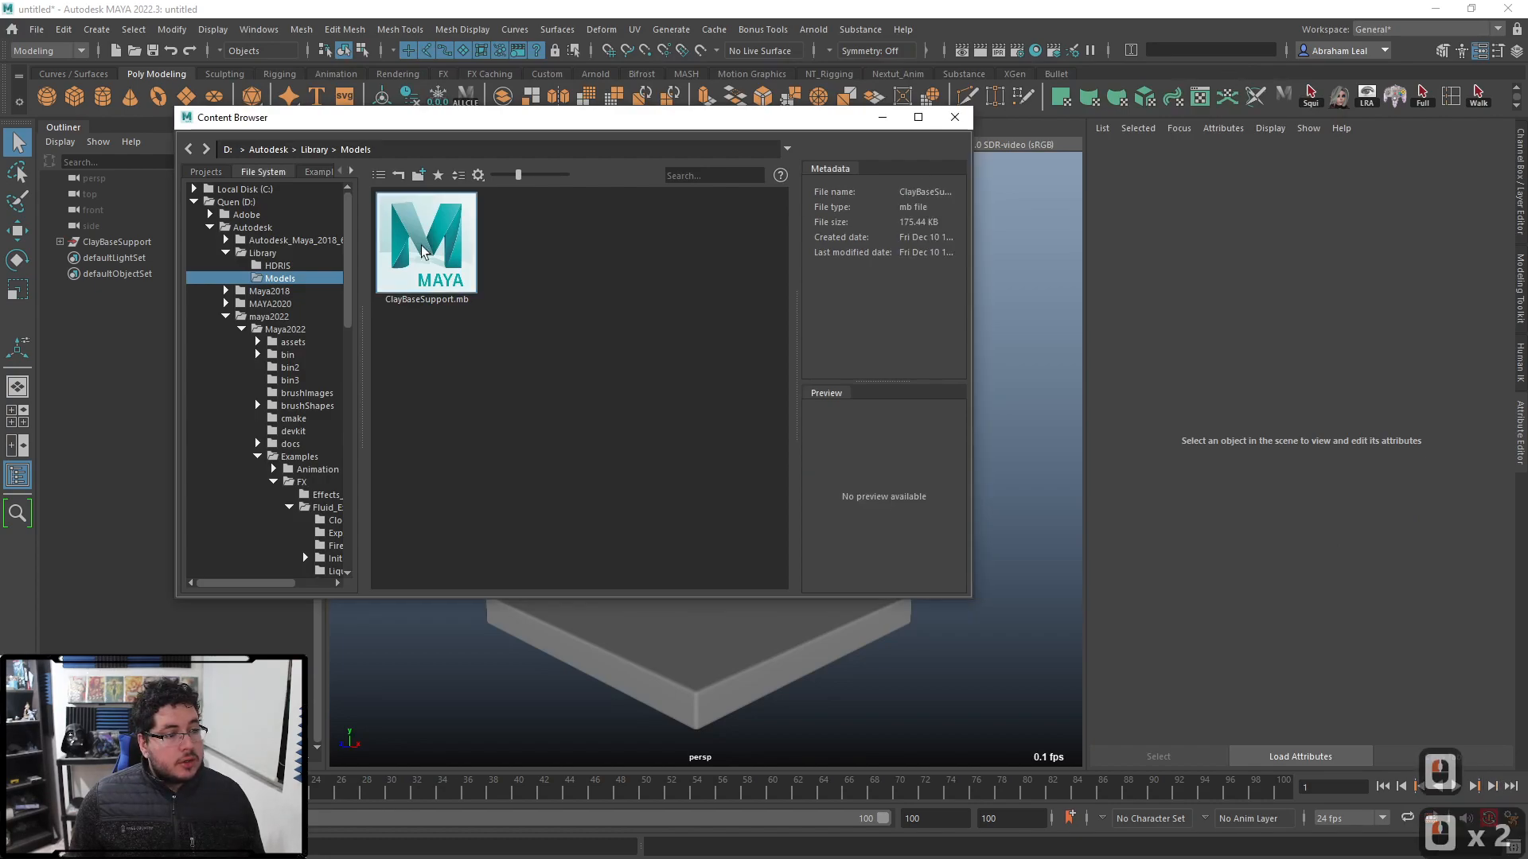
Step: Reopen the Models folder to check the ClayBaseSupport.mb preview, and minimize the Content Browser
click(534, 374)
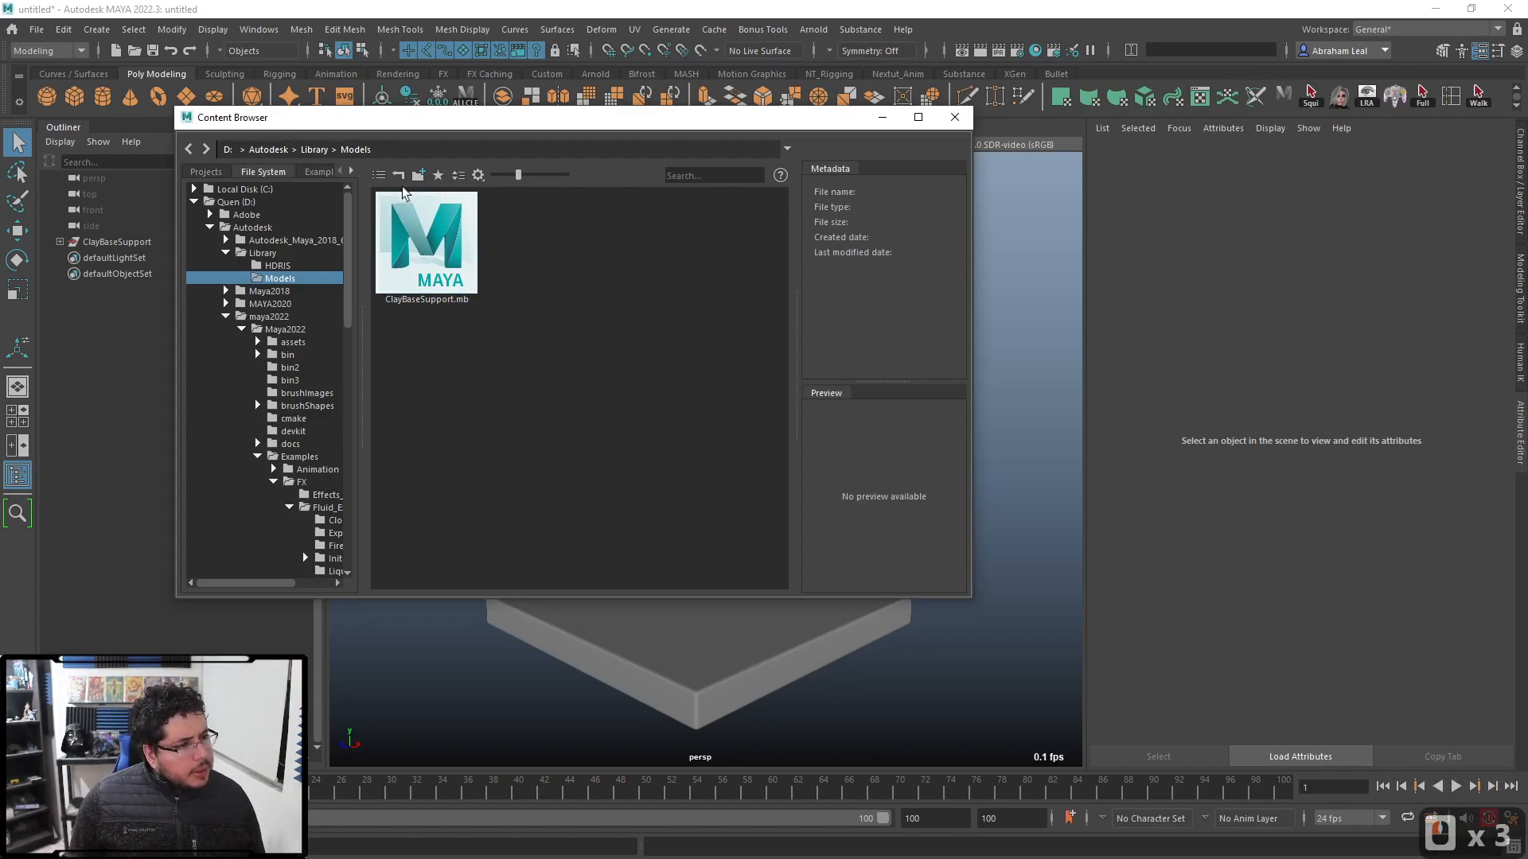
click(188, 149)
double_click(533, 242)
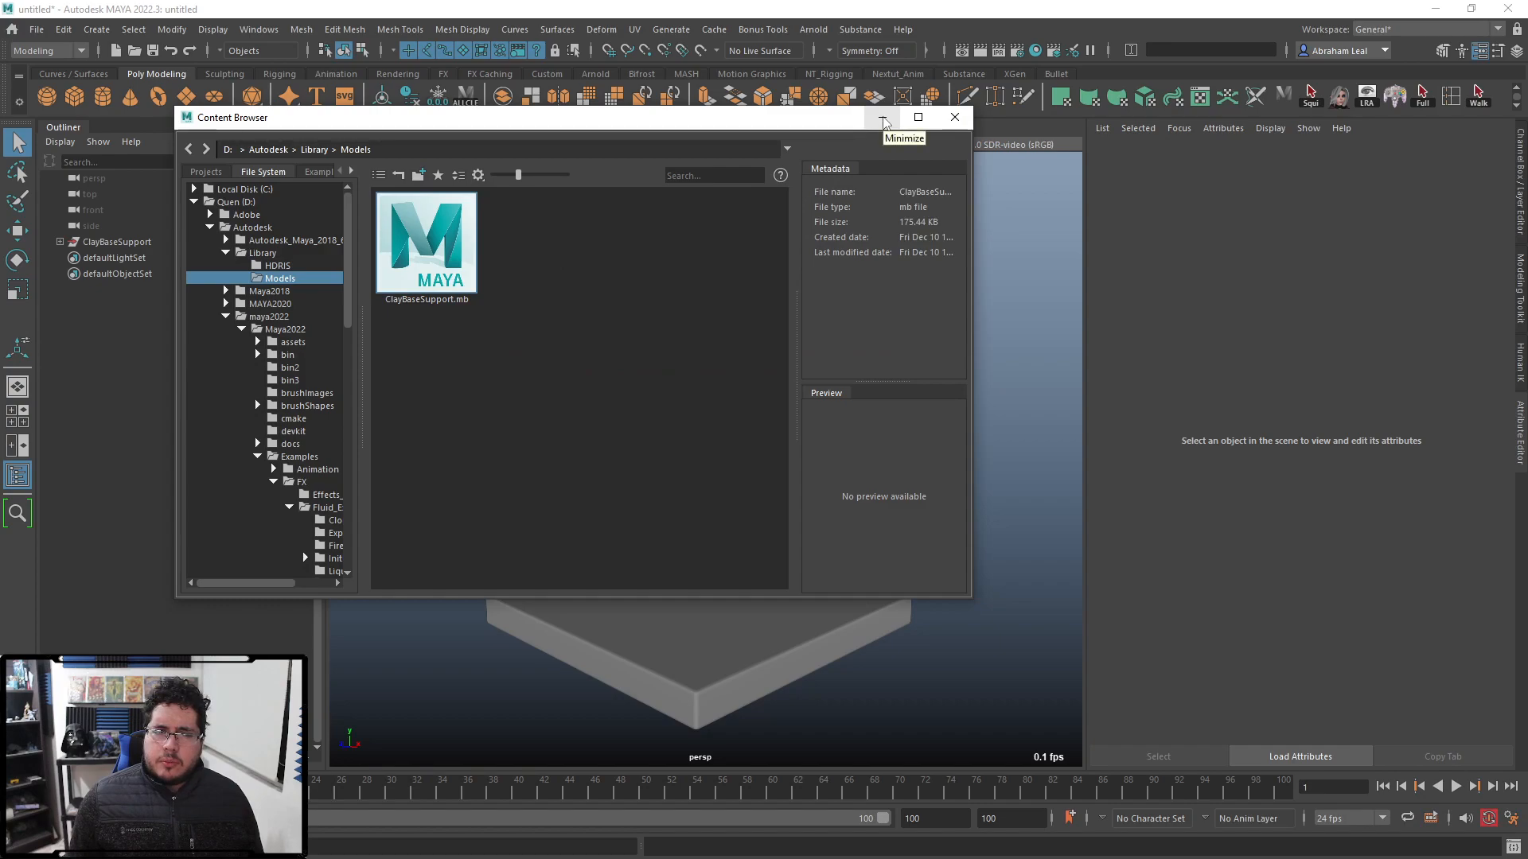
click(883, 120)
click(734, 395)
drag(916, 257, 541, 555)
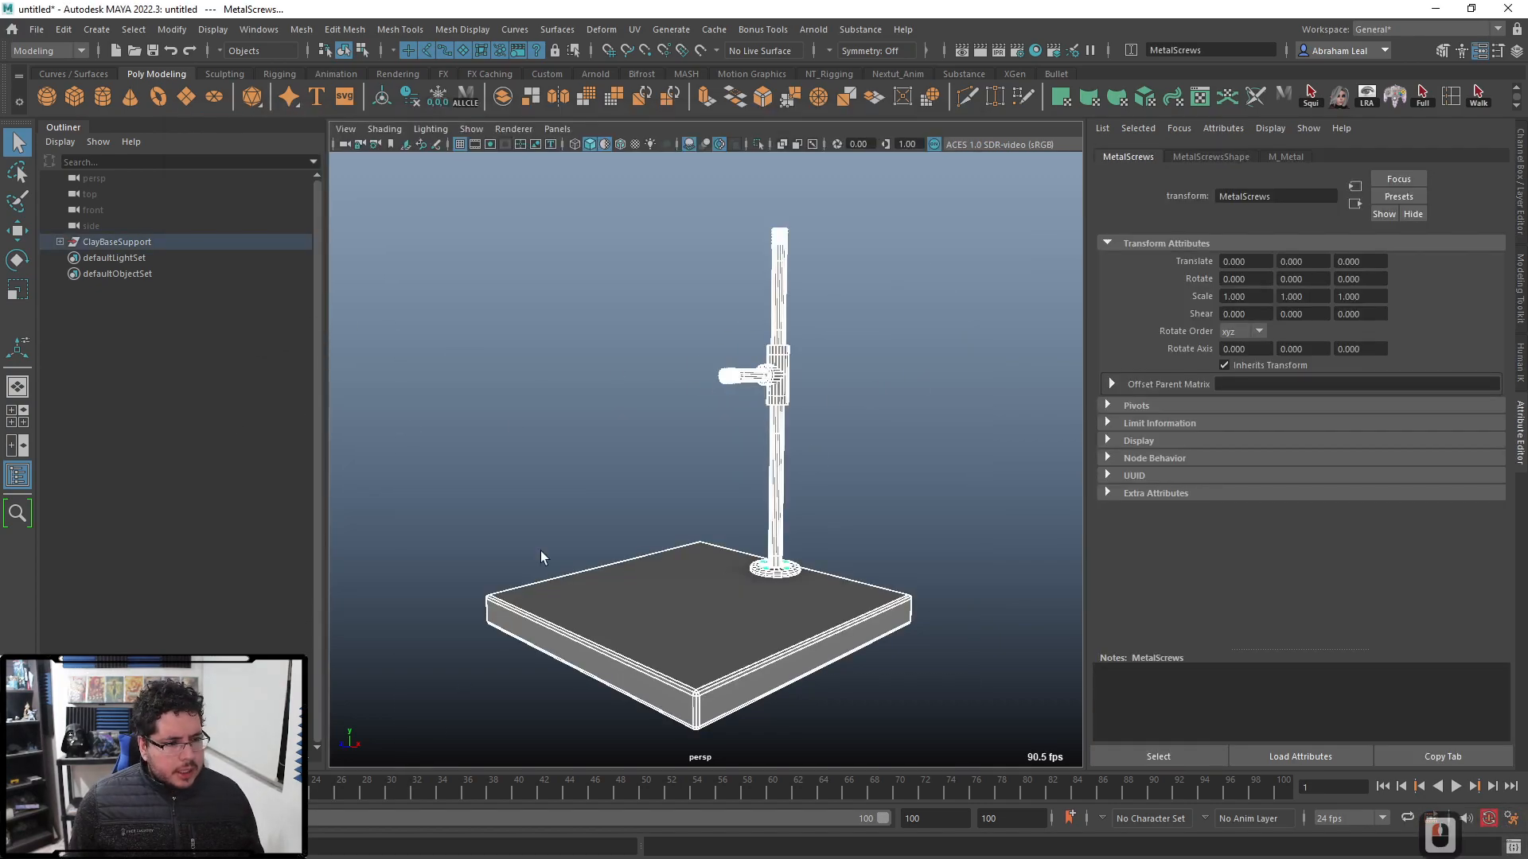
drag(920, 250, 456, 690)
click(388, 385)
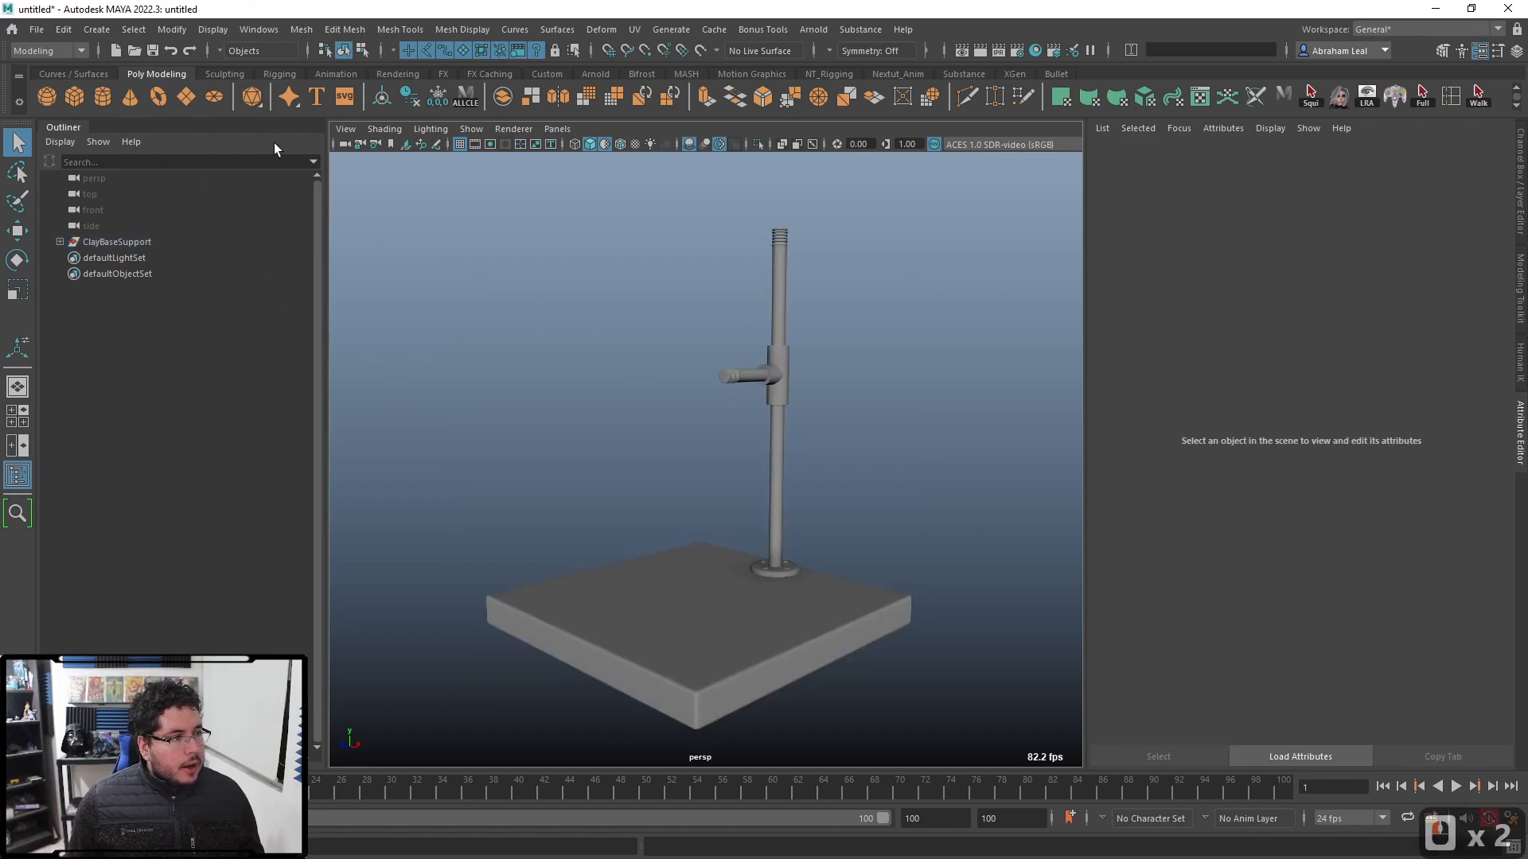
Step: Select all the stand parts, start exporting the selection, and capture and save a viewport thumbnail of the stand for the export
drag(911, 204, 369, 536)
click(41, 28)
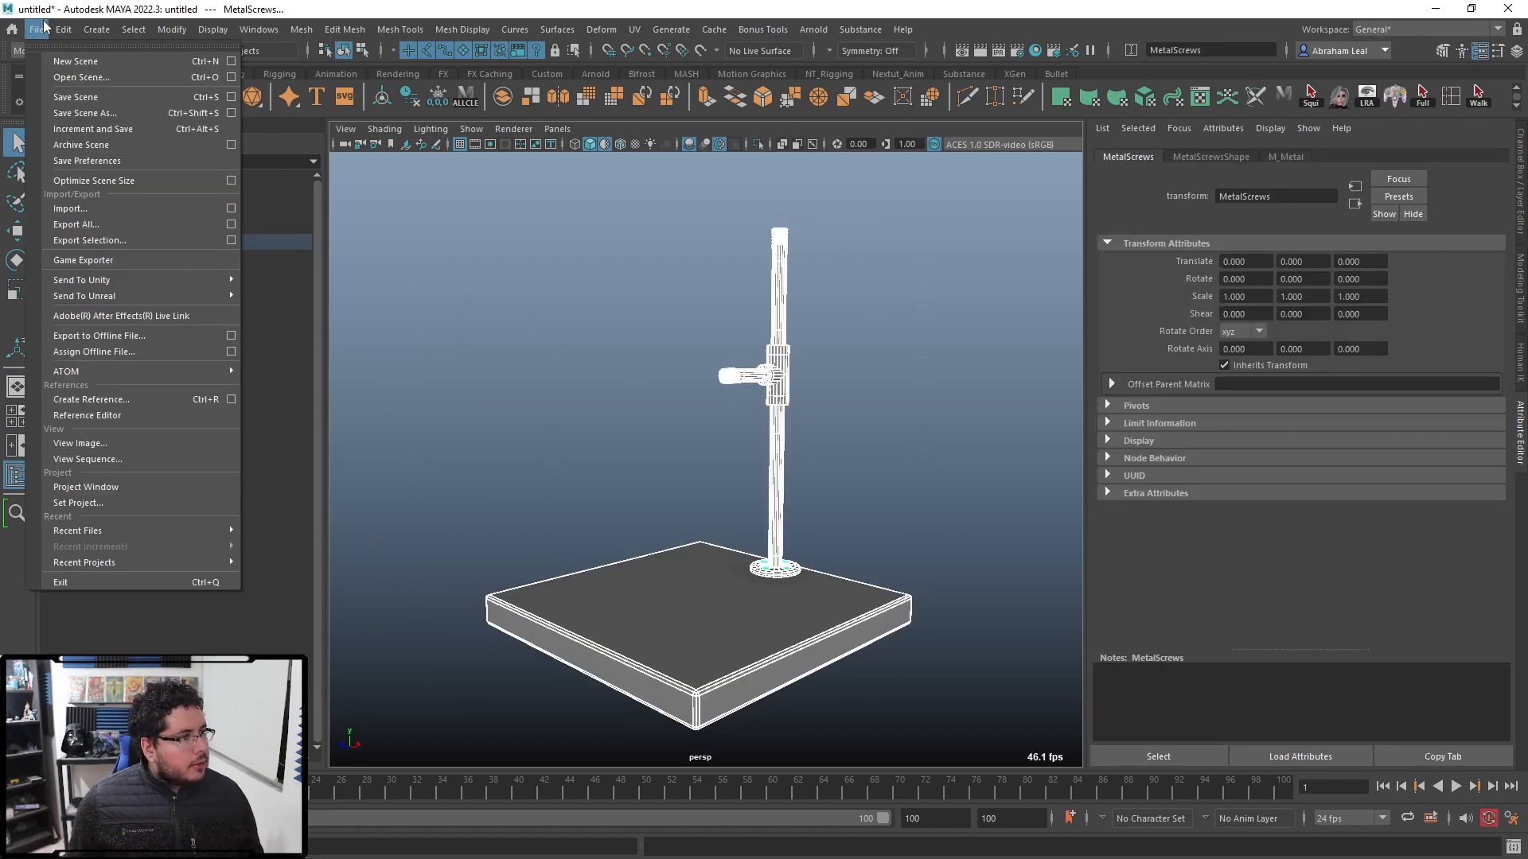
click(188, 239)
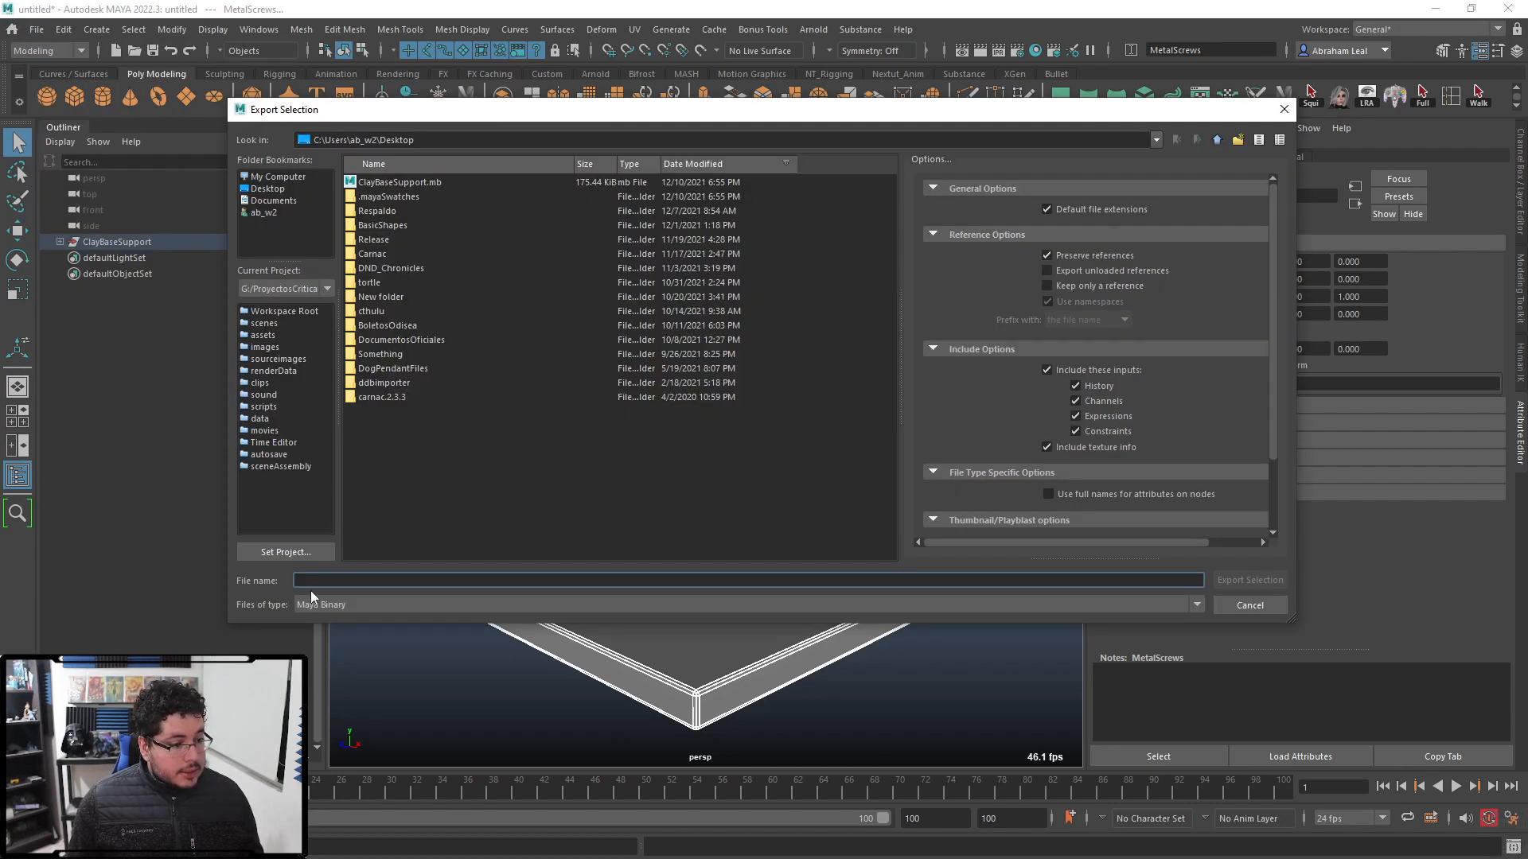
scroll(1091, 422, down, 2)
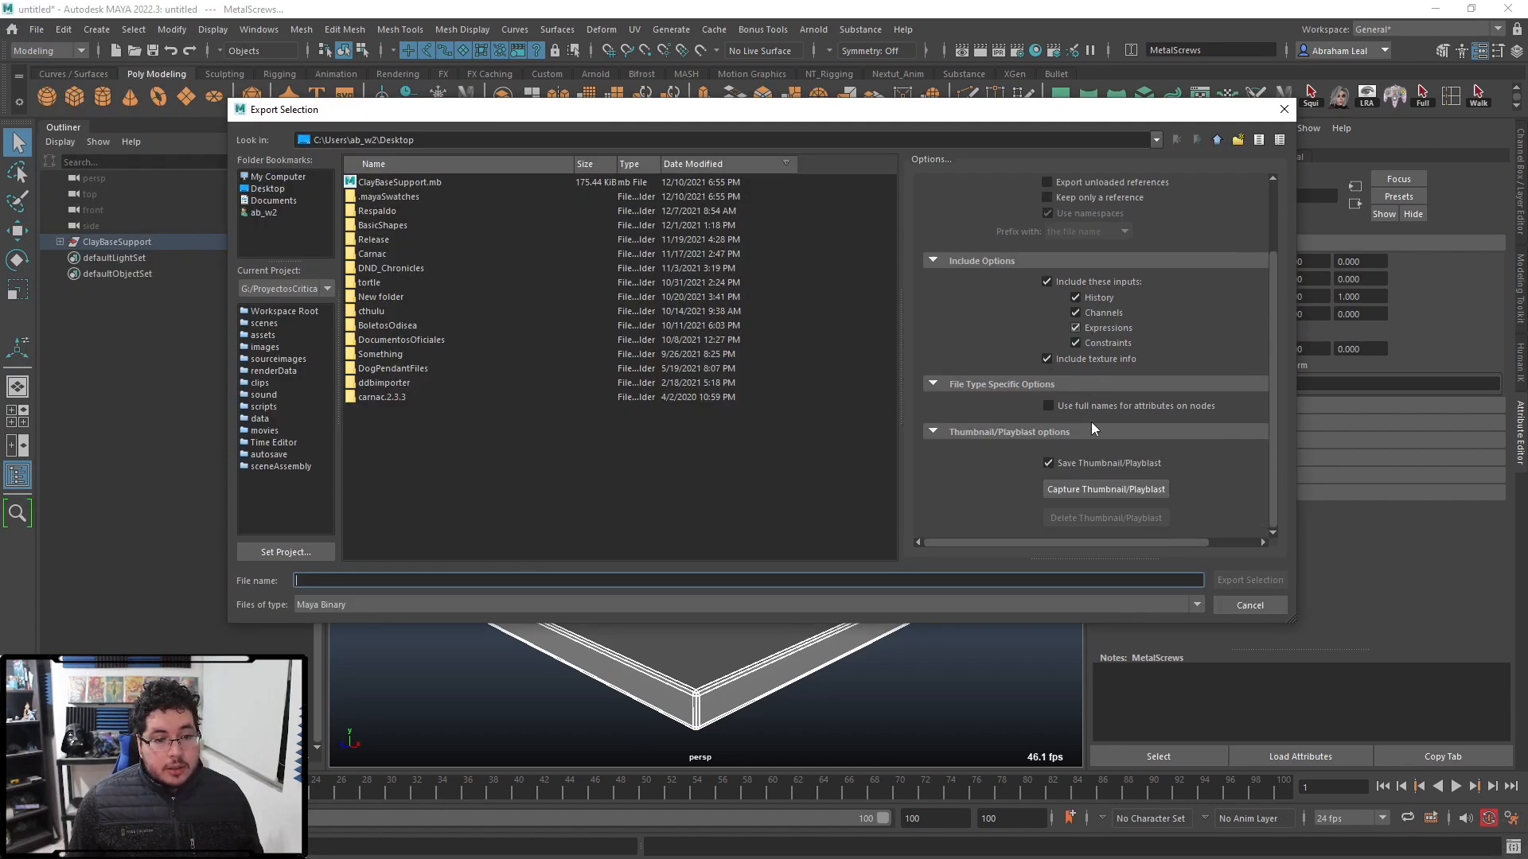
click(1072, 489)
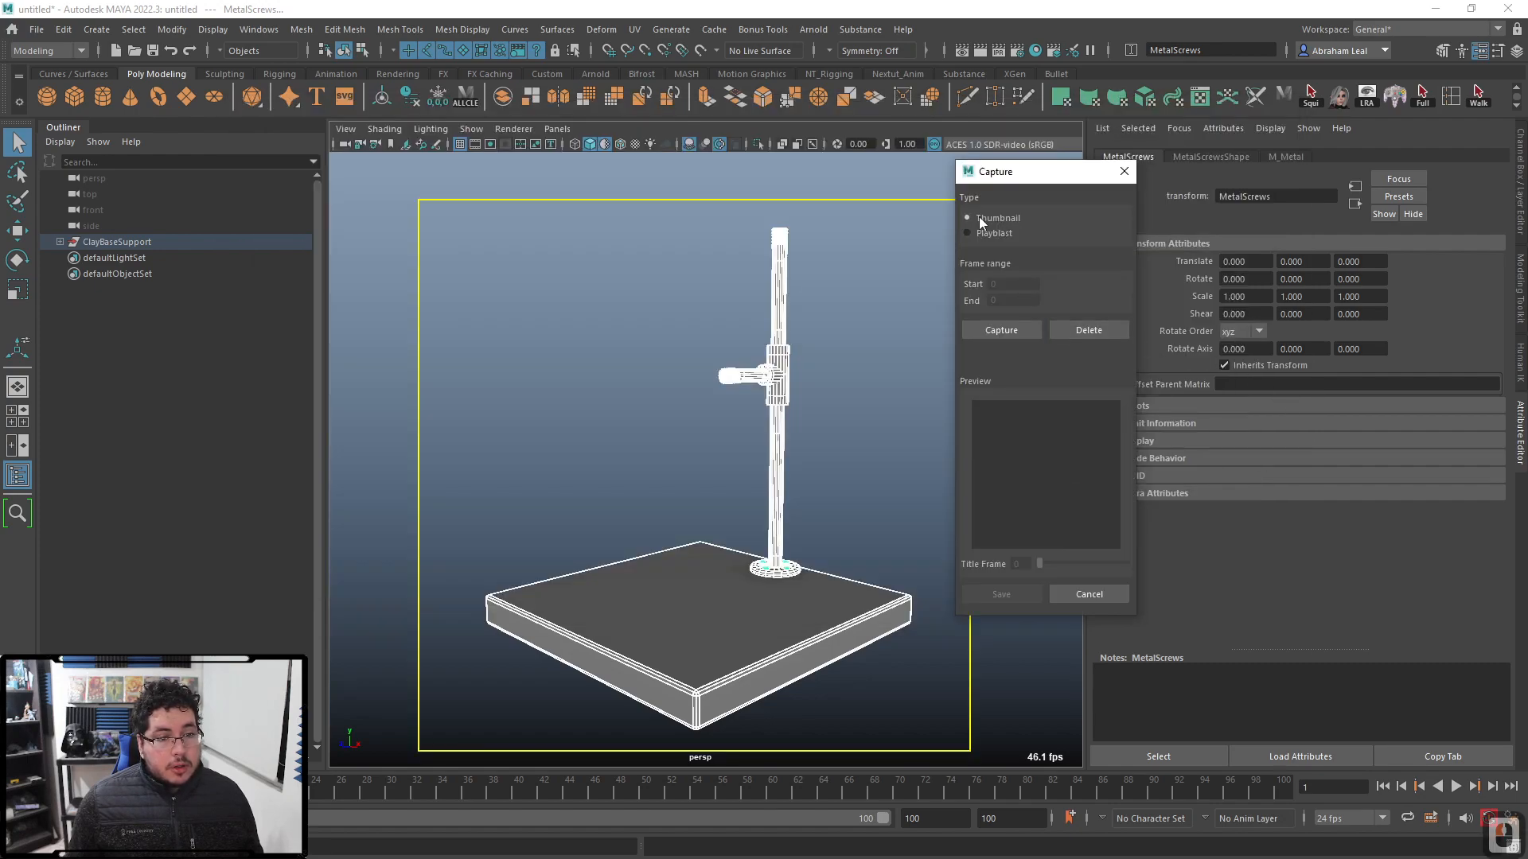
click(933, 378)
click(1008, 329)
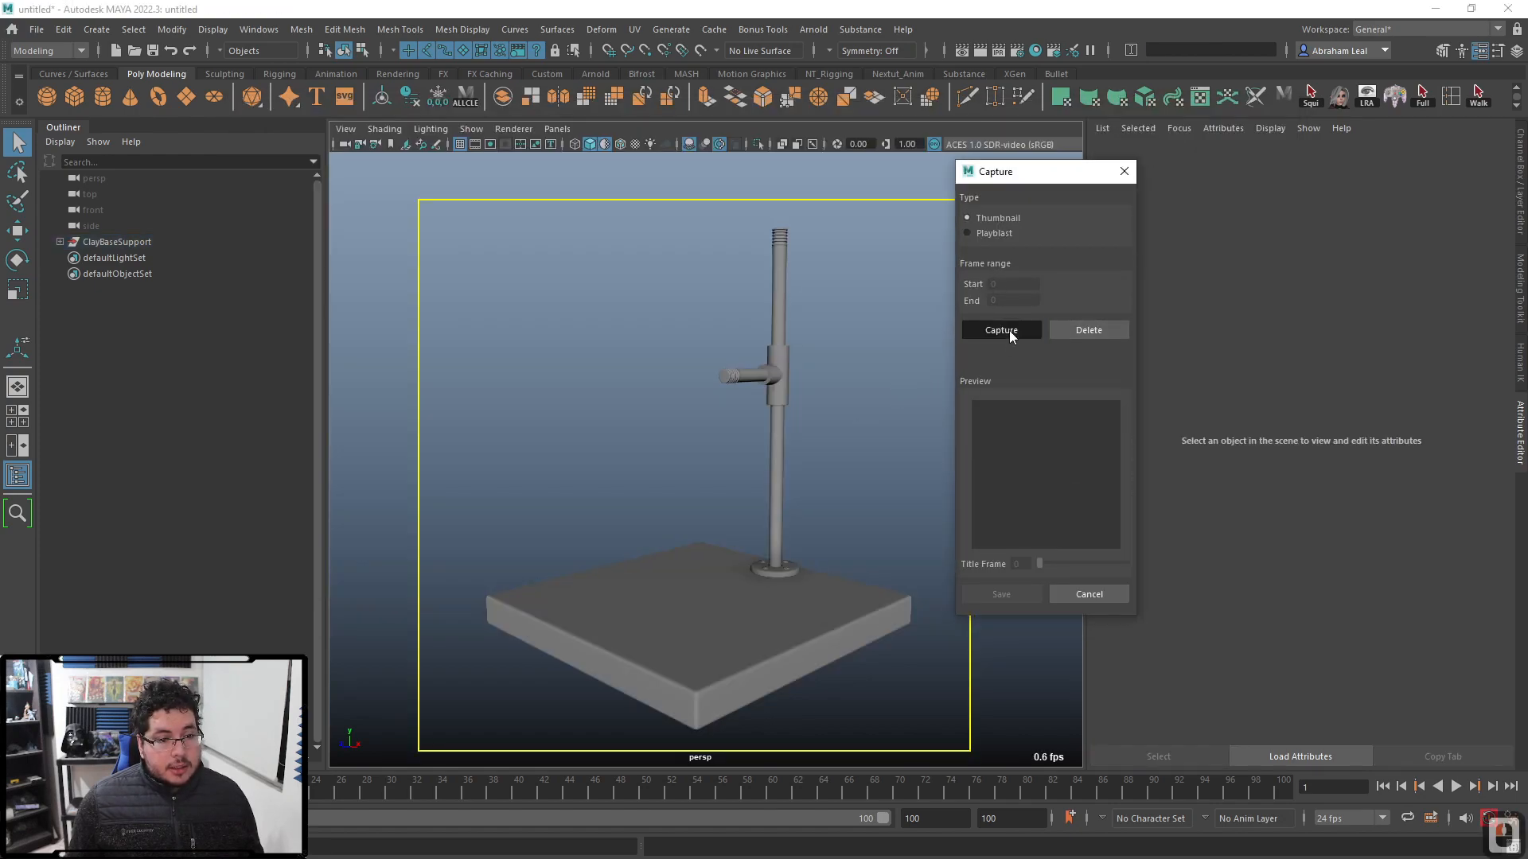
drag(895, 246, 538, 764)
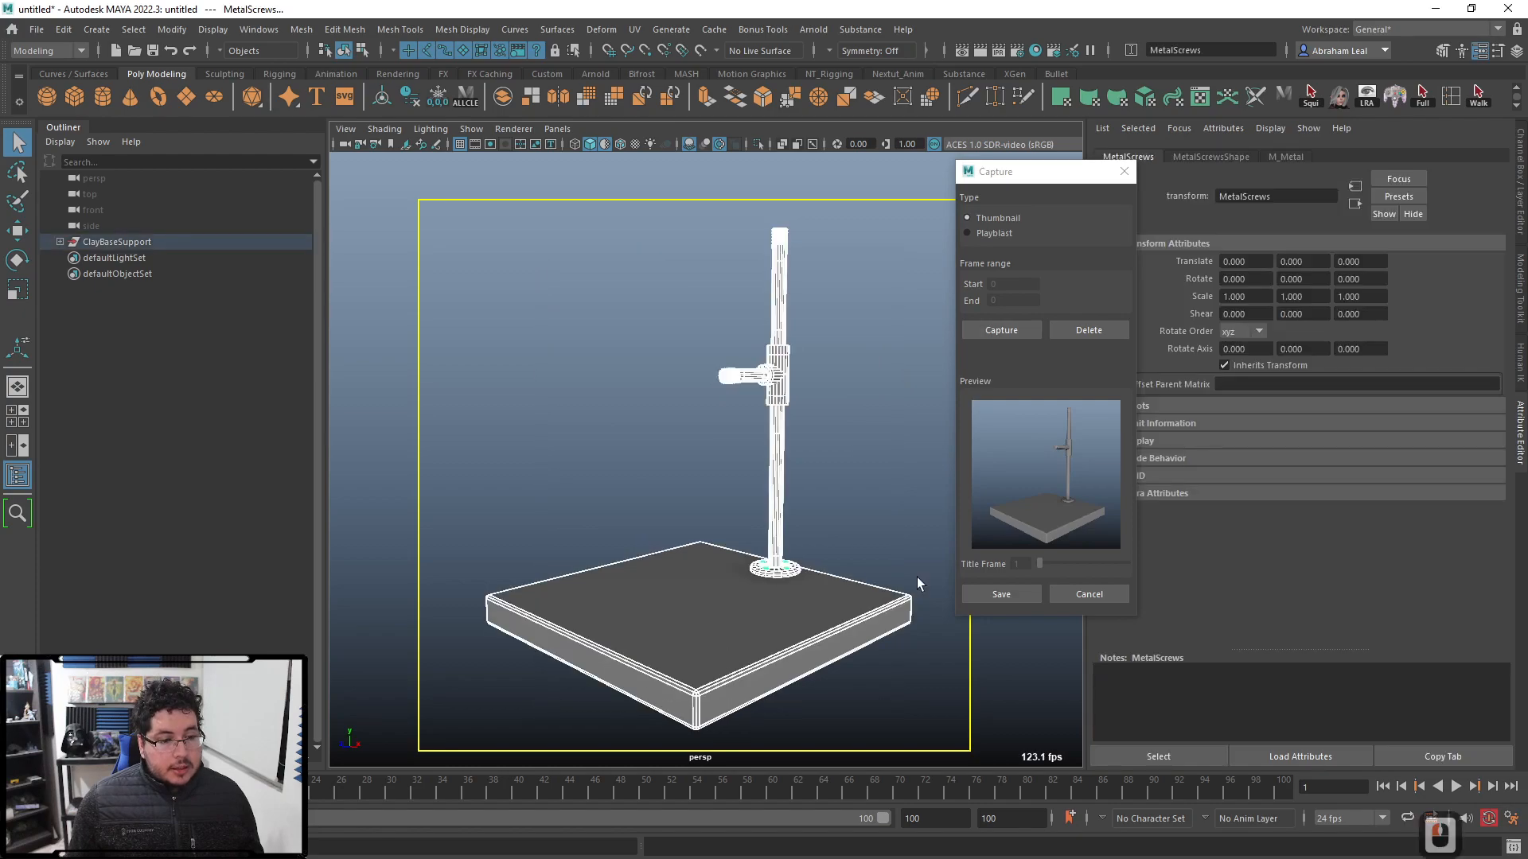
click(1002, 594)
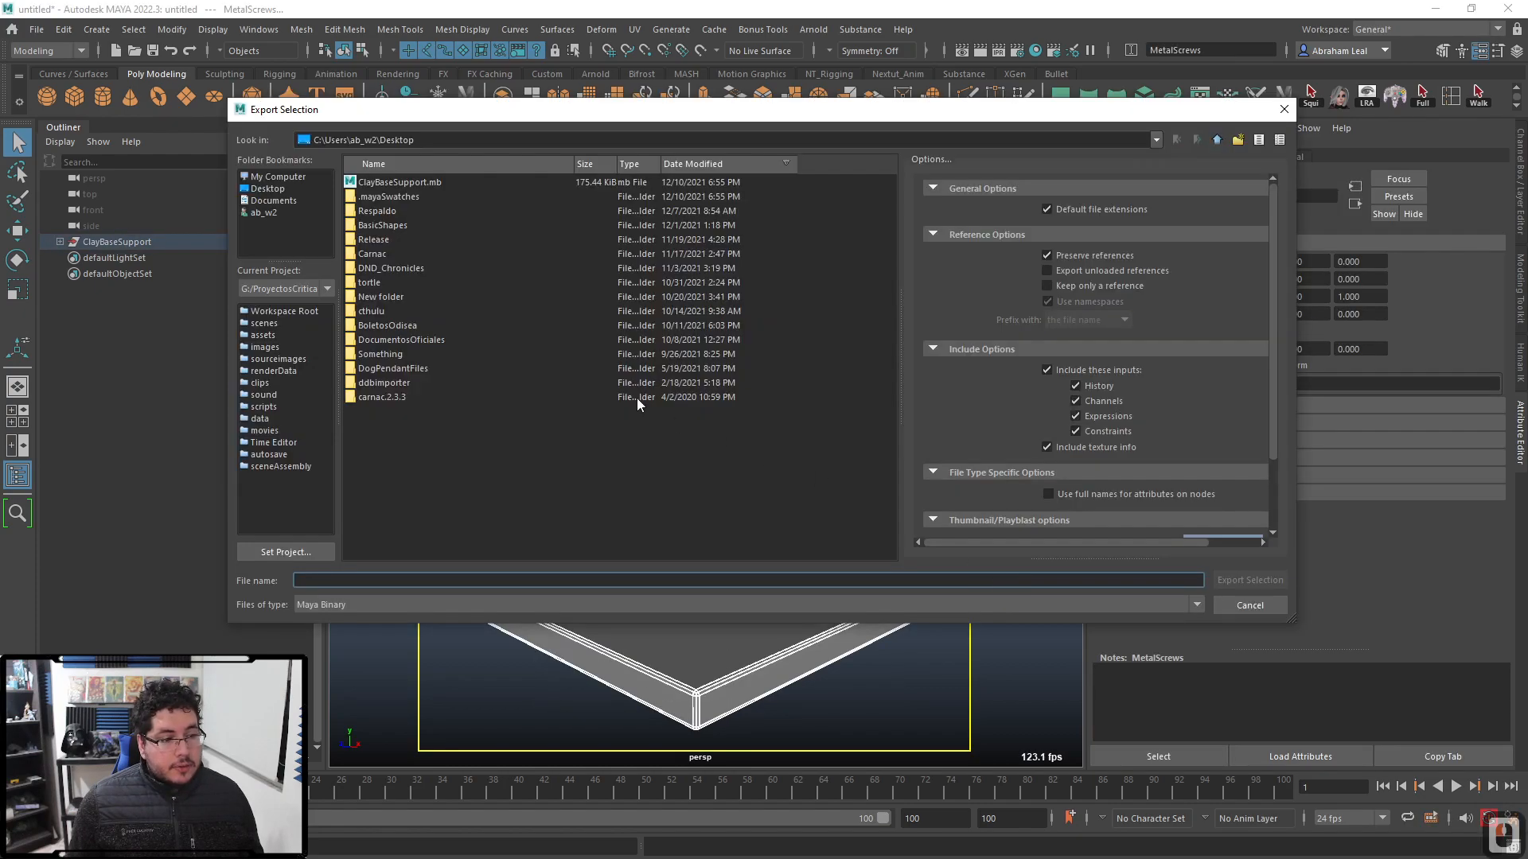
Step: Export the selection with its thumbnail as ClayBaseSupport.mb on the Desktop, replacing the existing file
click(270, 188)
click(387, 185)
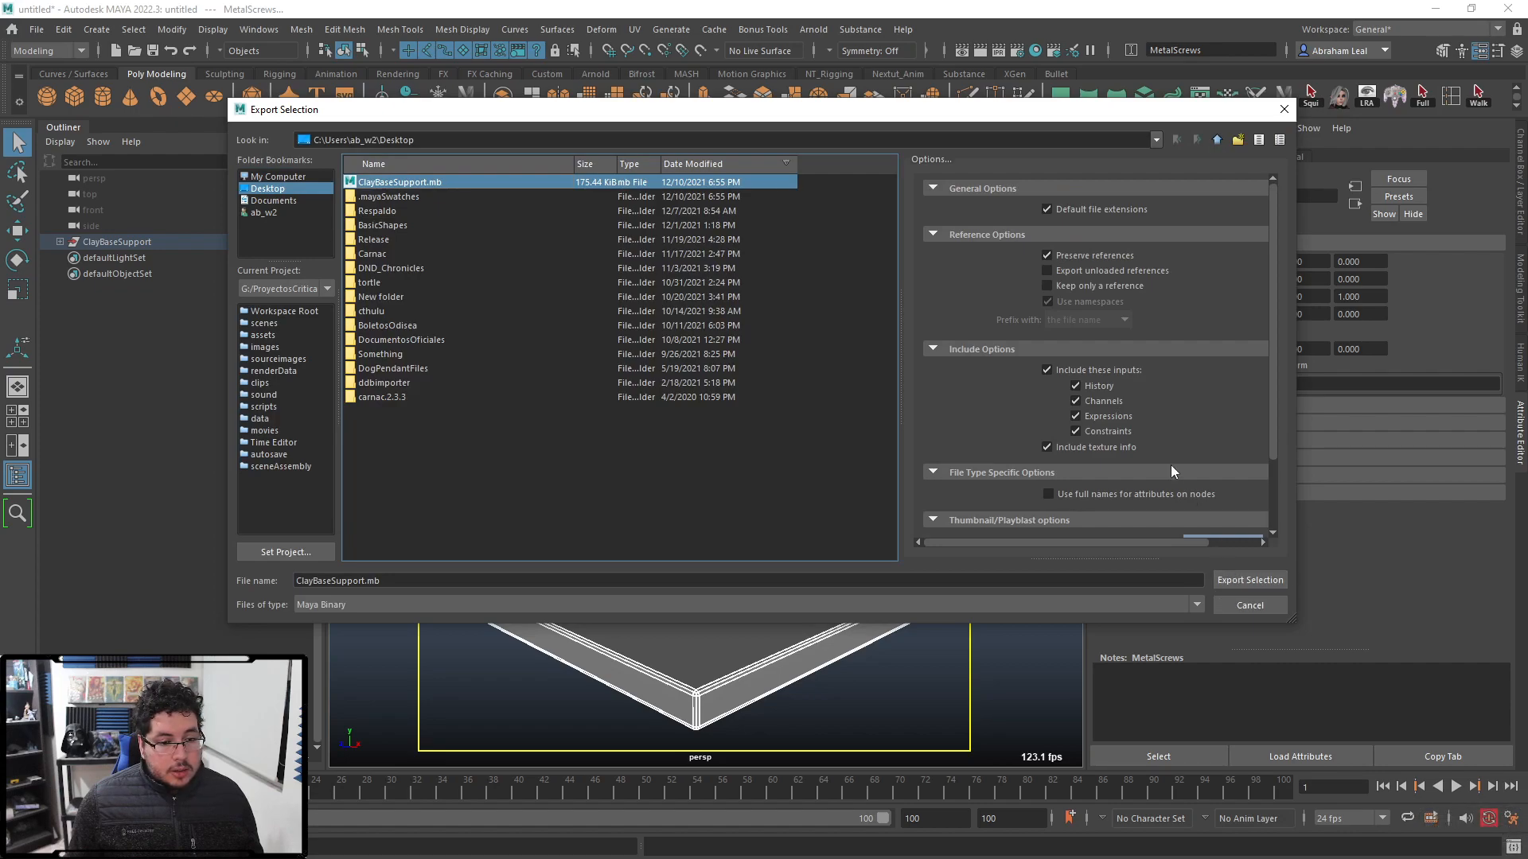
scroll(1172, 471, down, 2)
click(1247, 586)
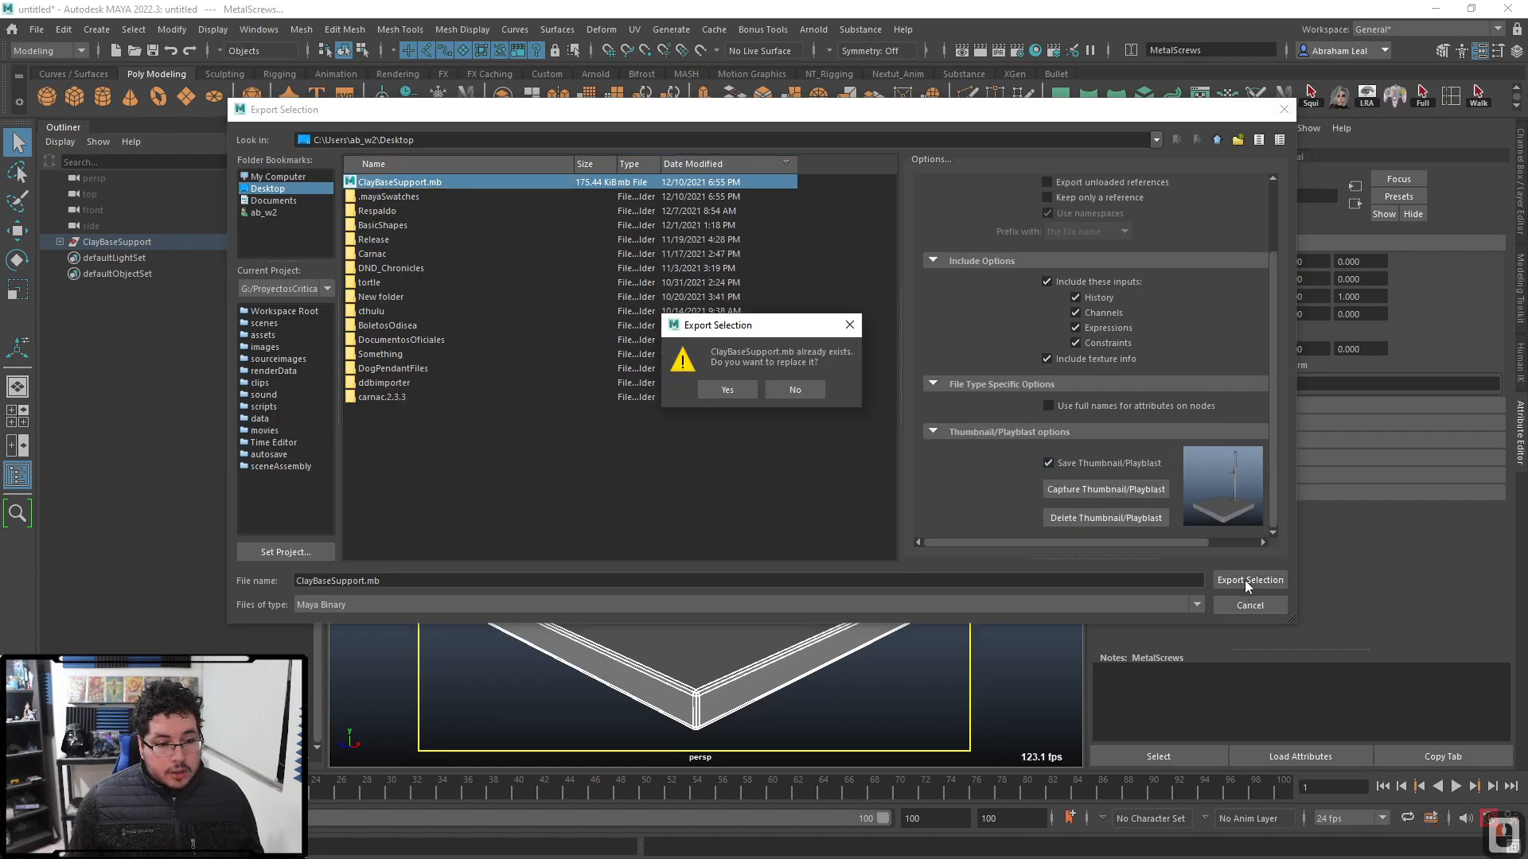
click(725, 390)
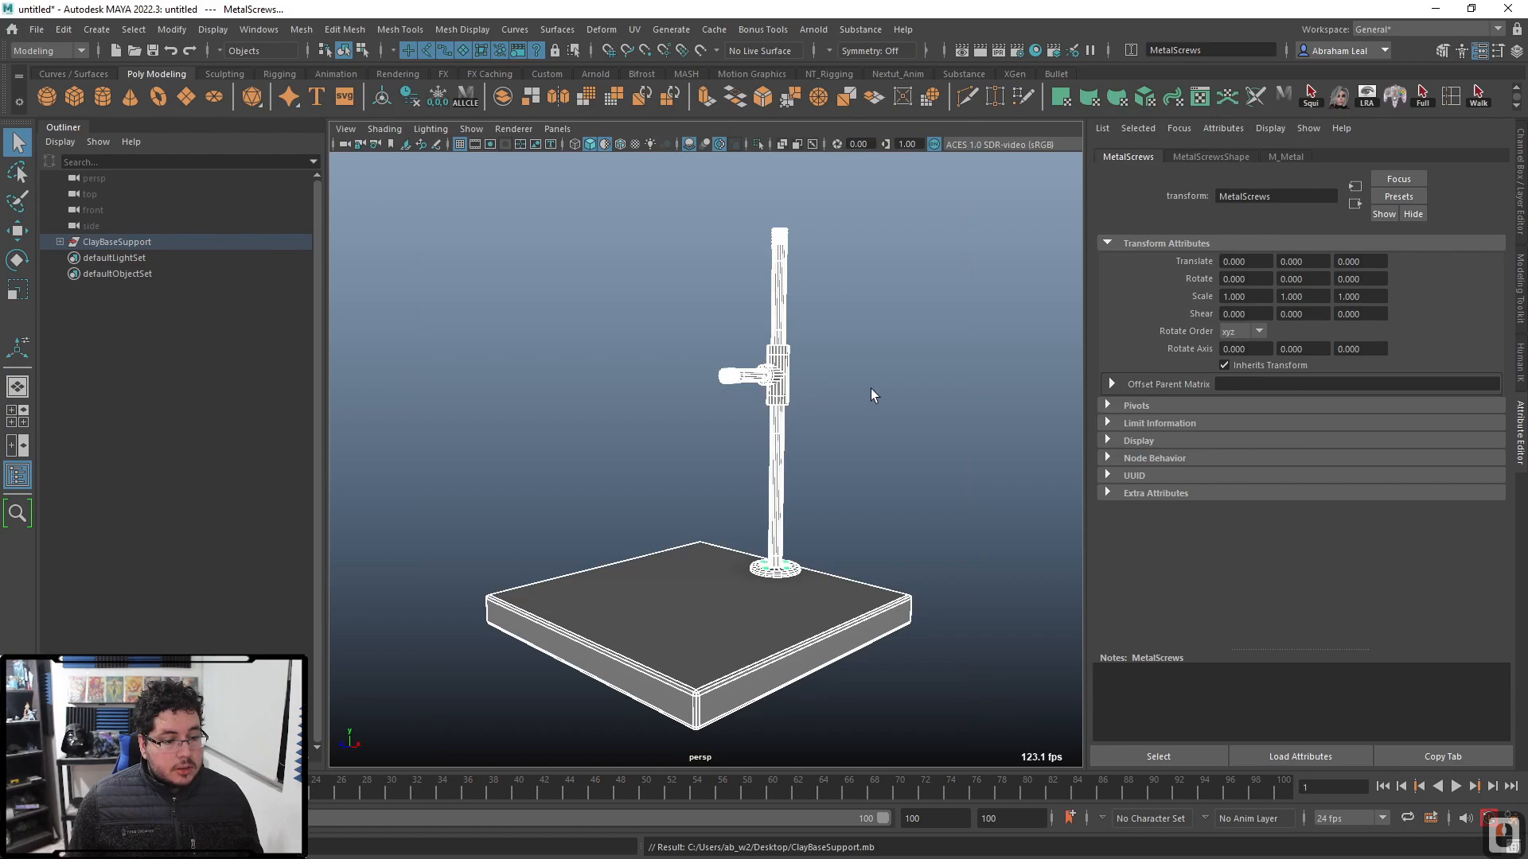
Step: Switch to File Explorer and copy the re-exported ClayBaseSupport from the desktop into D: > Autodesk > Library > Models, replacing the older copy, and close the window
click(1436, 11)
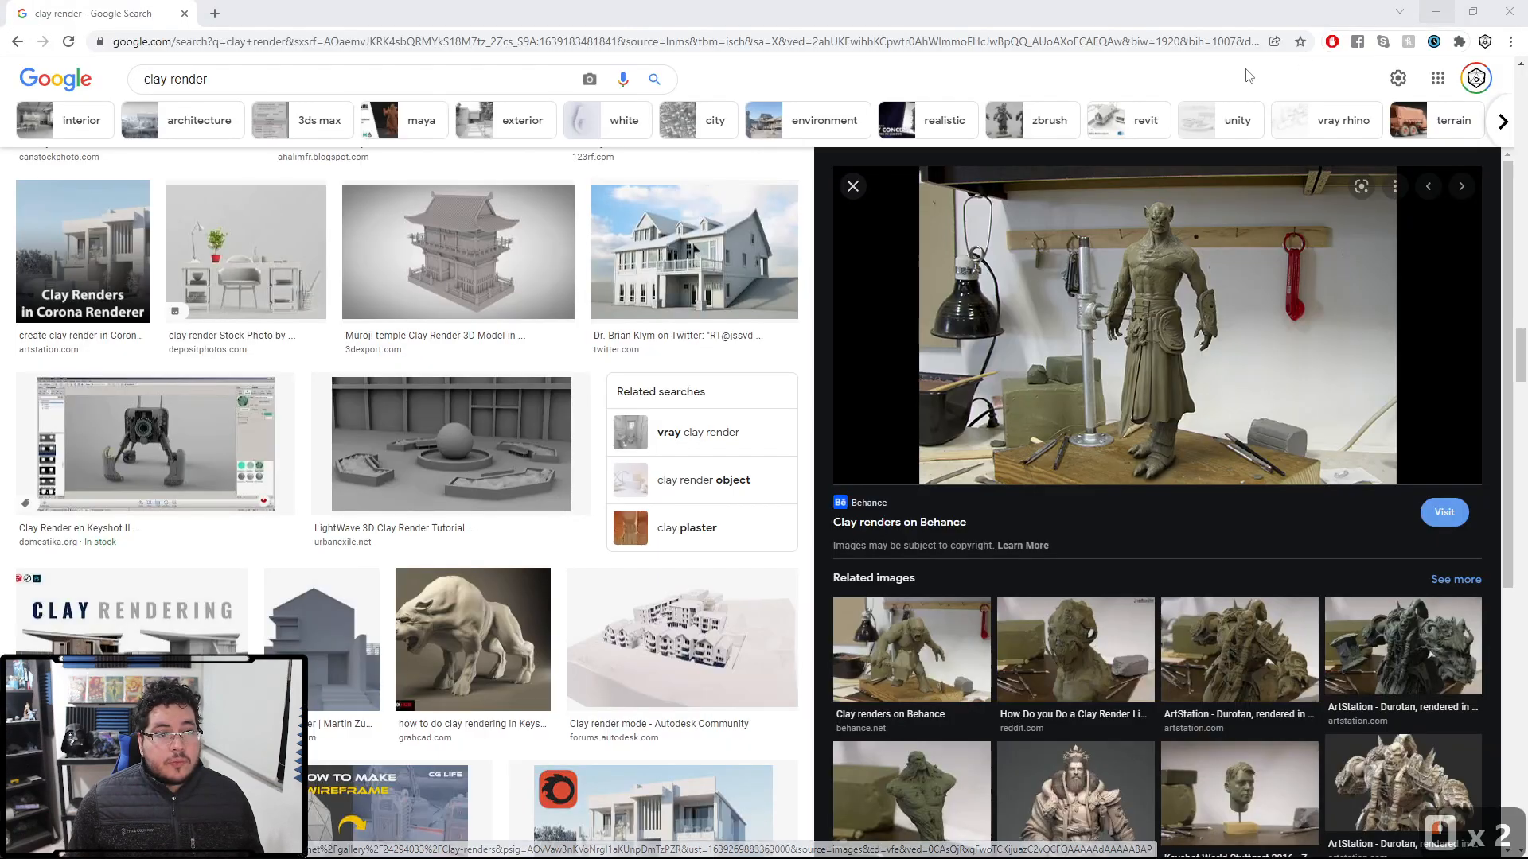
click(1436, 10)
click(1420, 61)
click(801, 439)
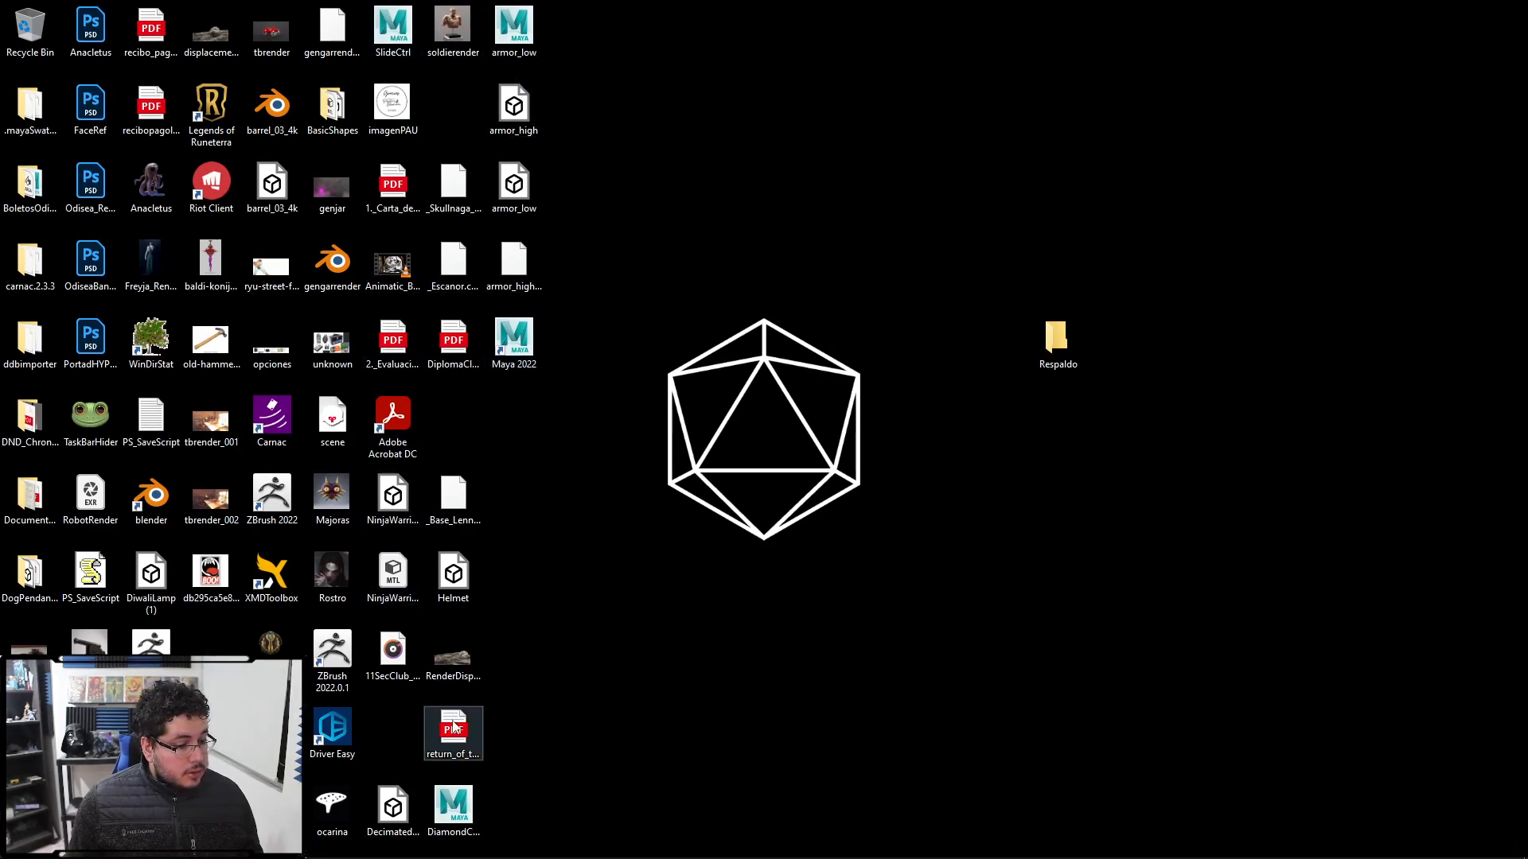
click(673, 635)
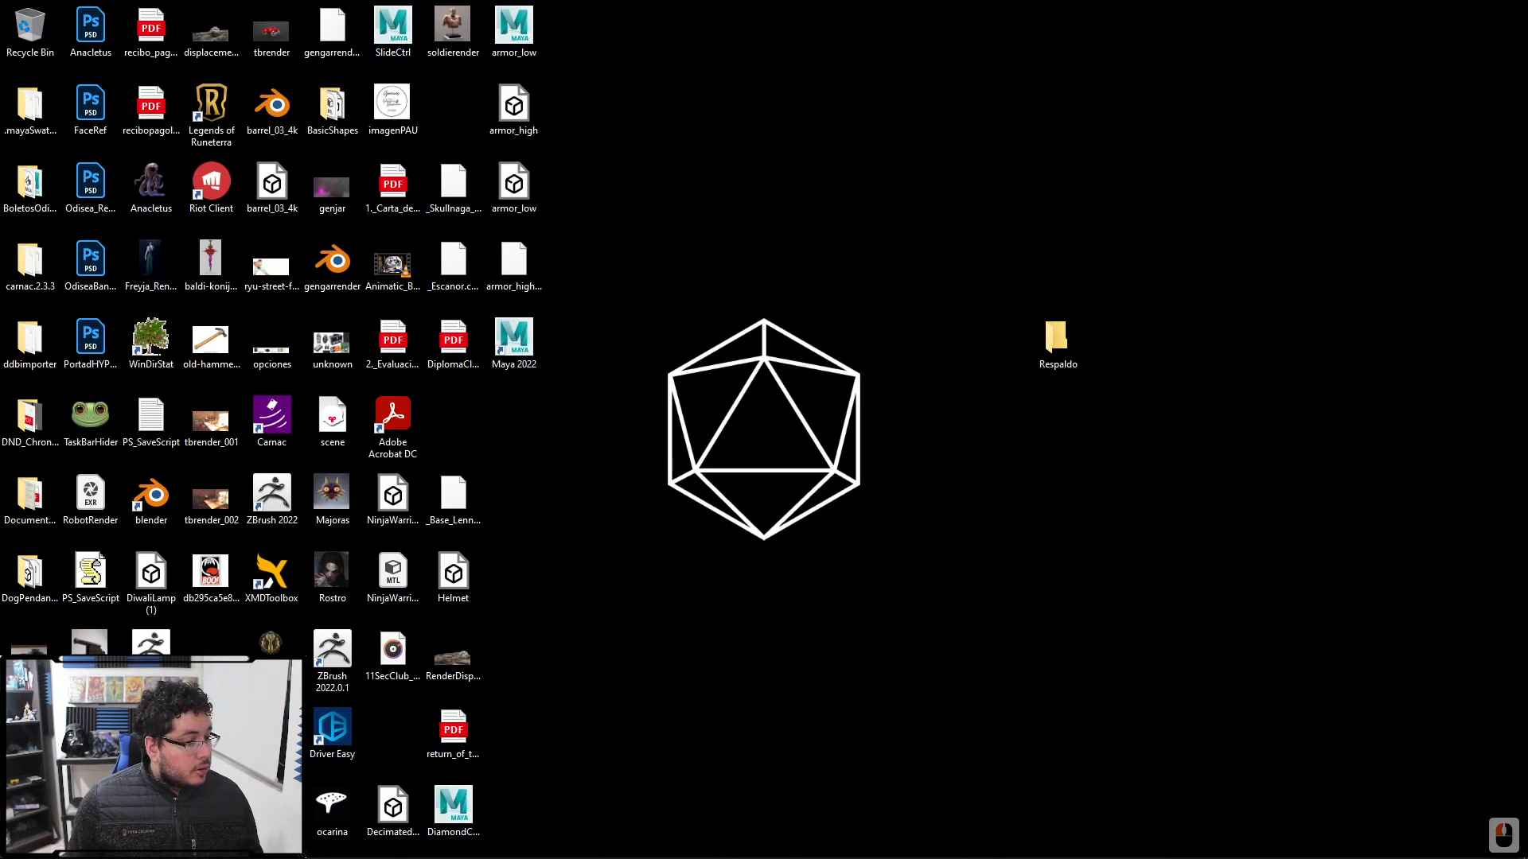
key(alt+Tab)
key(alt+Tab)
key(alt+Tab)
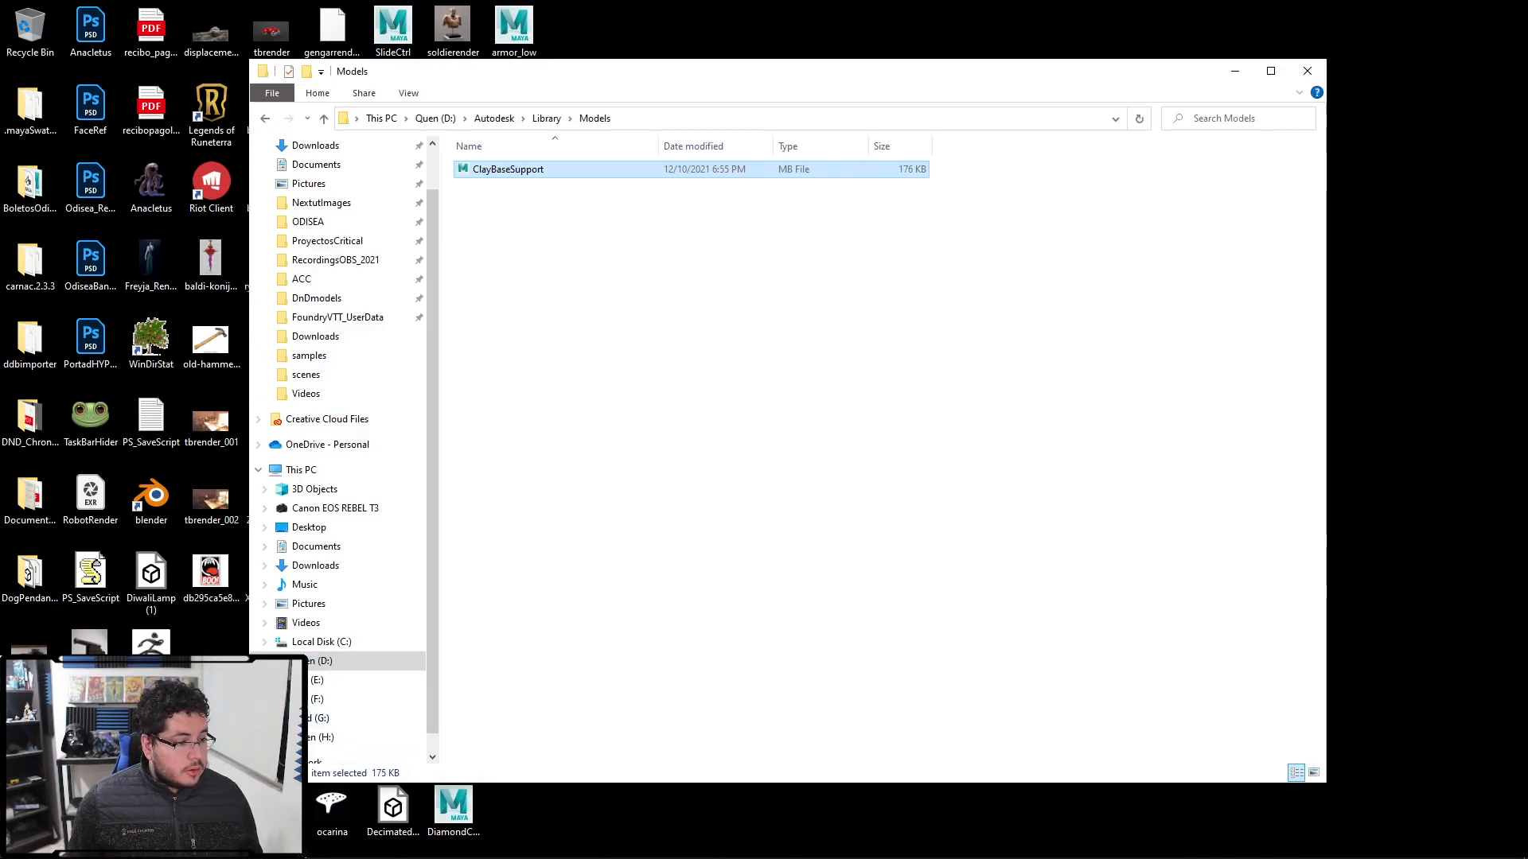
drag(454, 808, 779, 410)
click(360, 327)
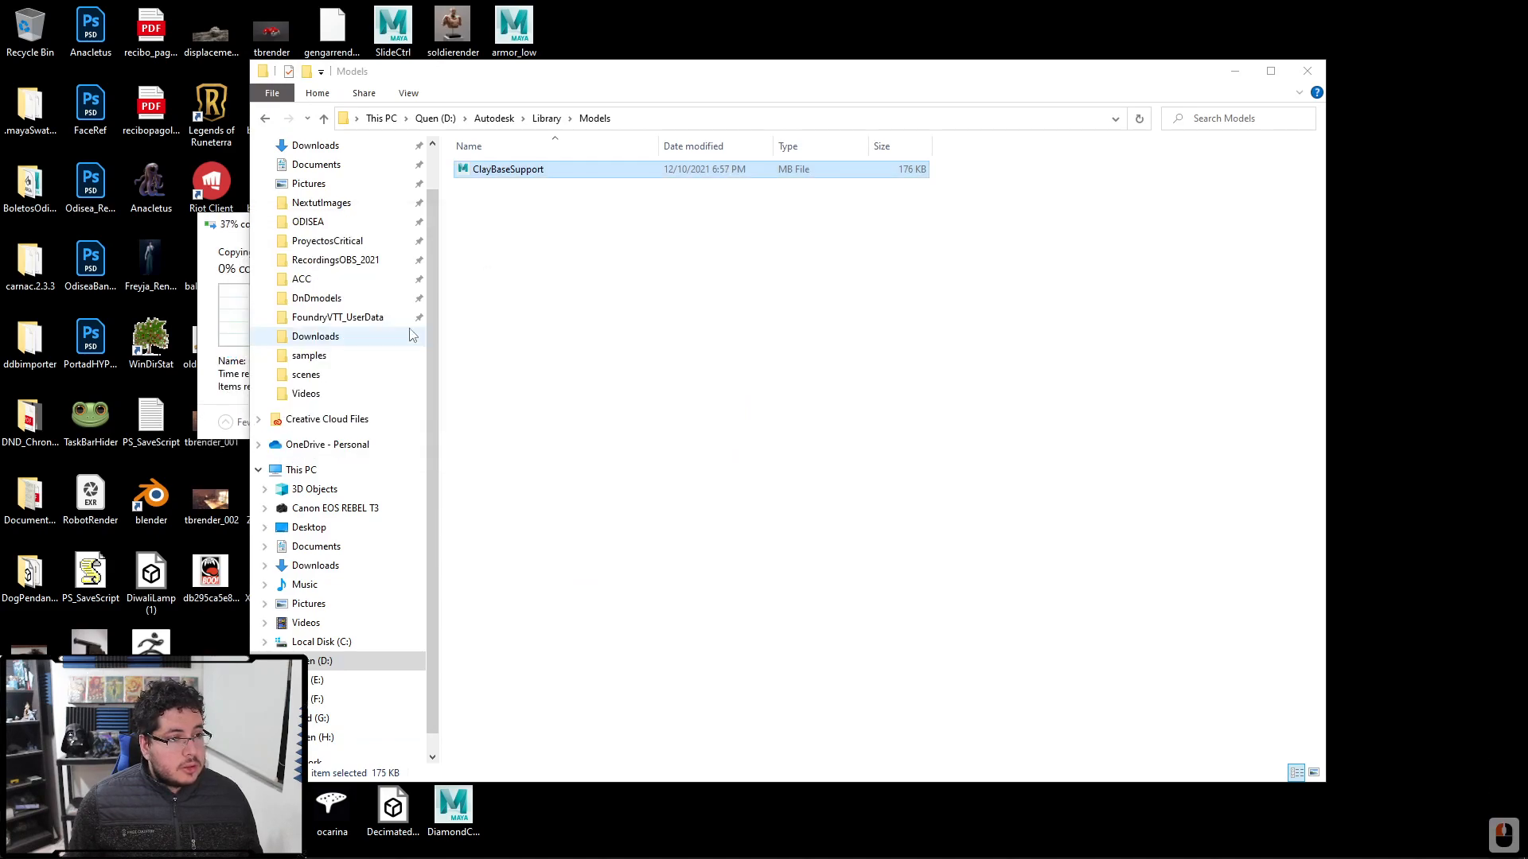
click(910, 314)
click(1307, 71)
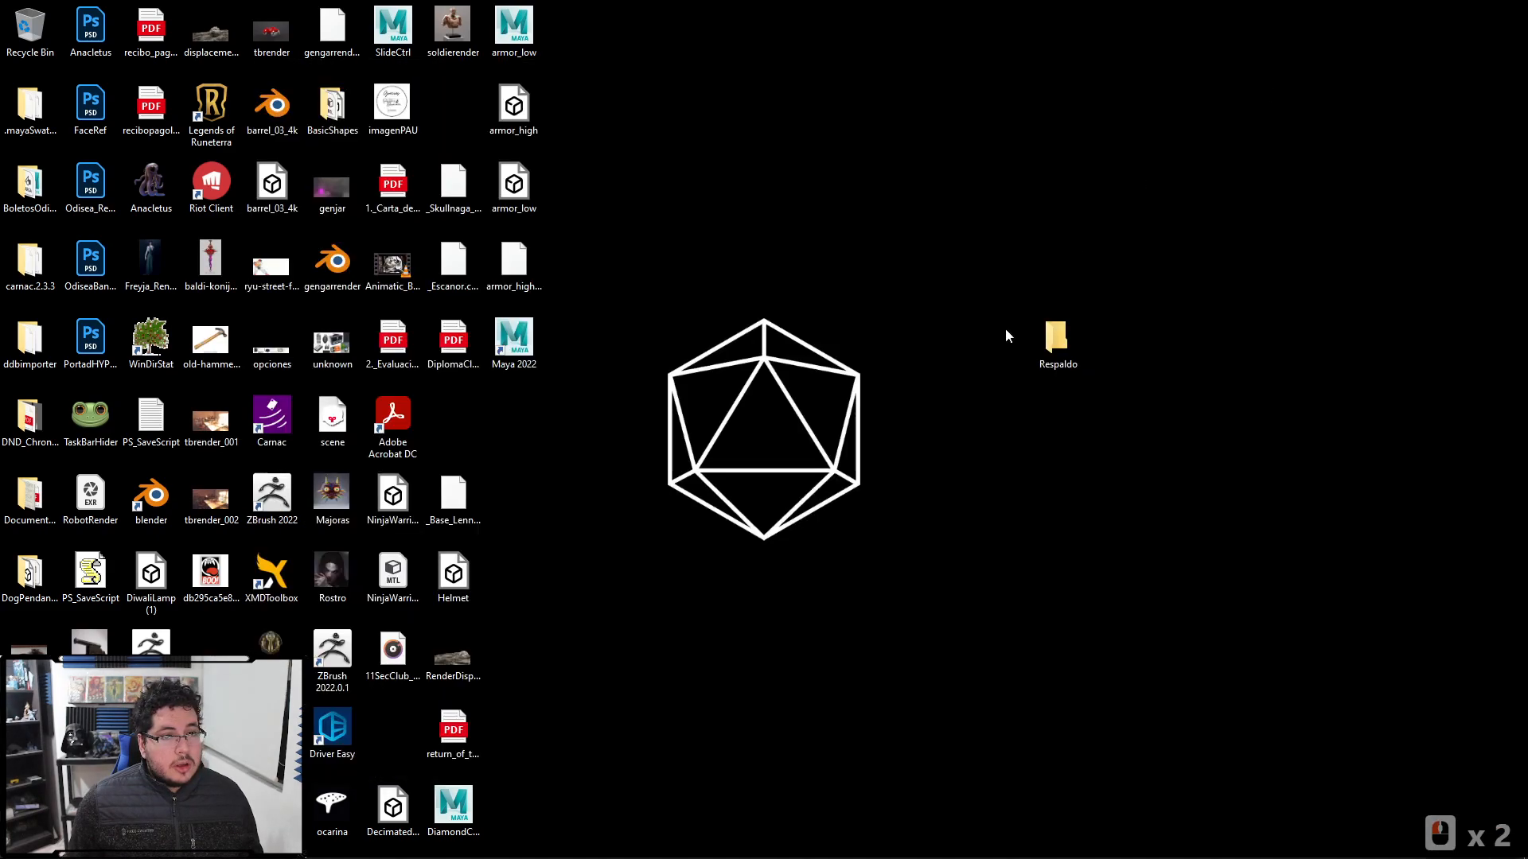
Step: Switch back to Maya's Content Browser, reload the Models folder, and check the thumbnail and preview of ClayBaseSupport.mb
key(alt+Tab)
key(alt+Tab)
key(alt+Tab)
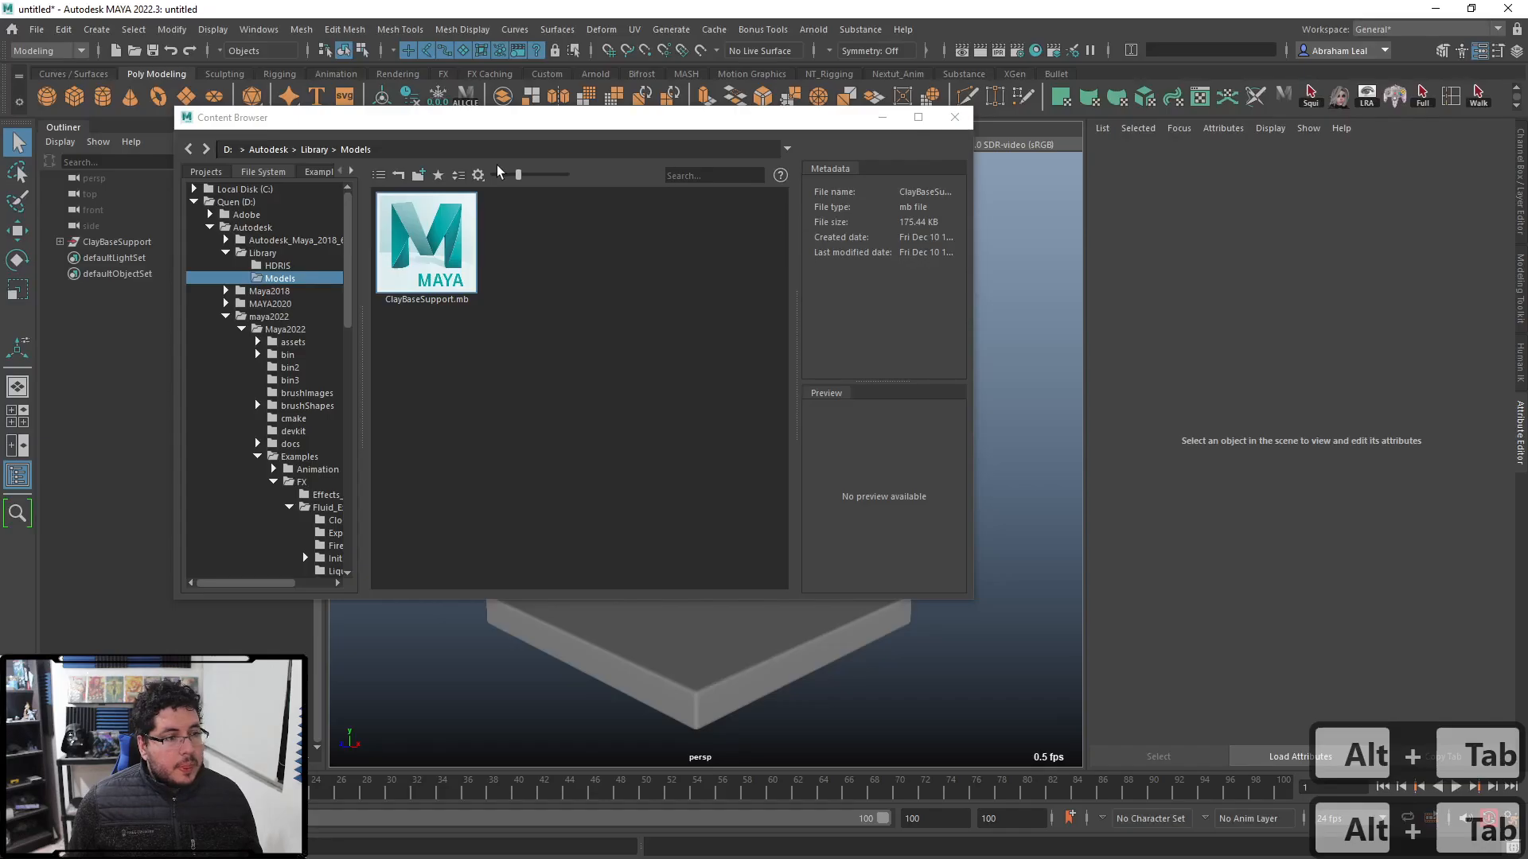
click(565, 313)
click(398, 175)
double_click(525, 250)
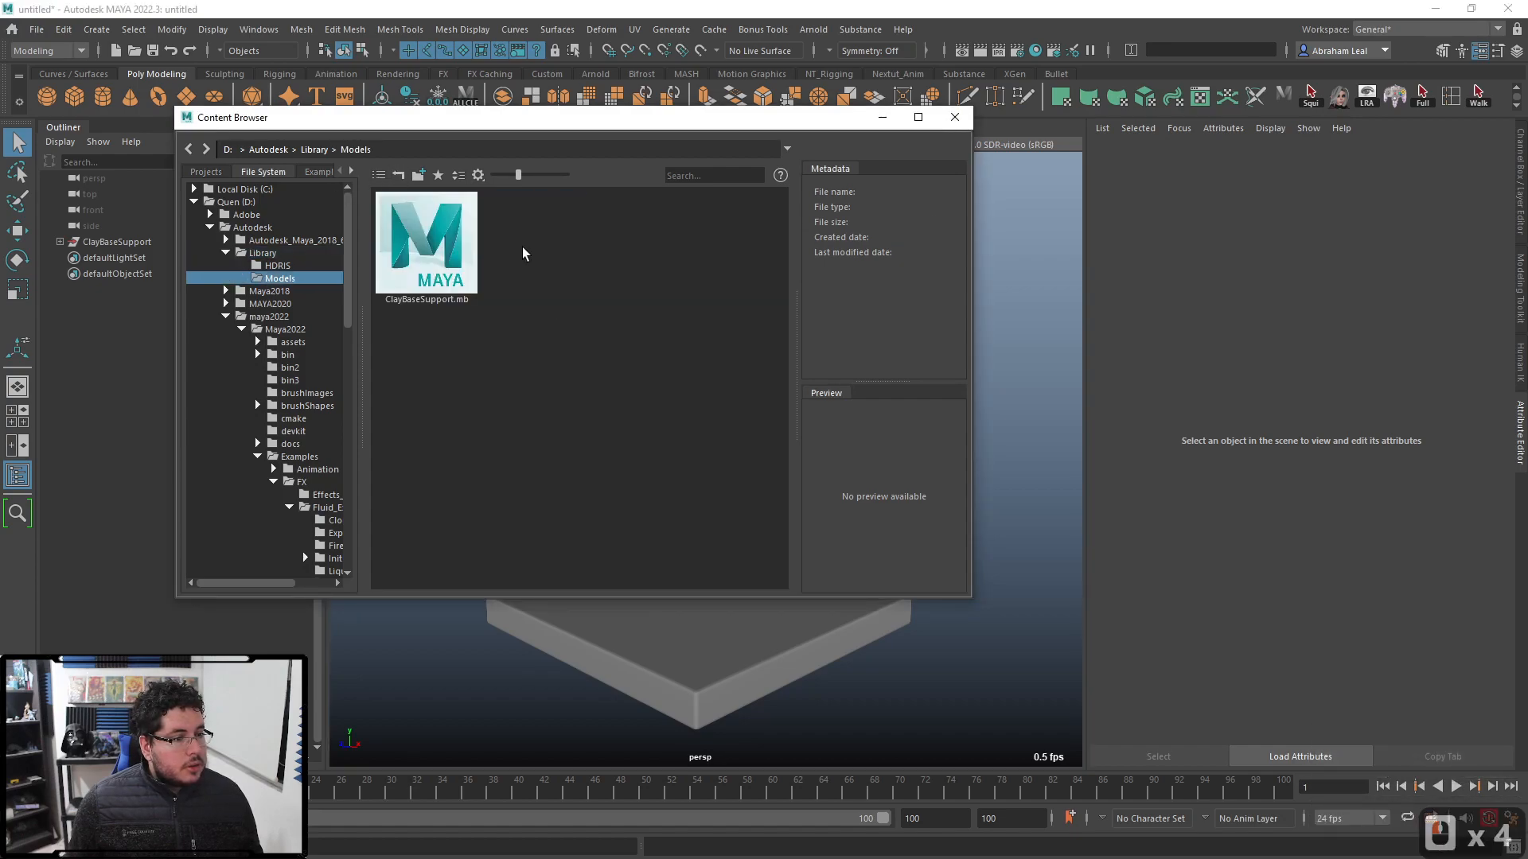
mouse_move(517, 177)
mouse_down()
mouse_move(502, 177)
mouse_move(523, 169)
mouse_up()
double_click(461, 219)
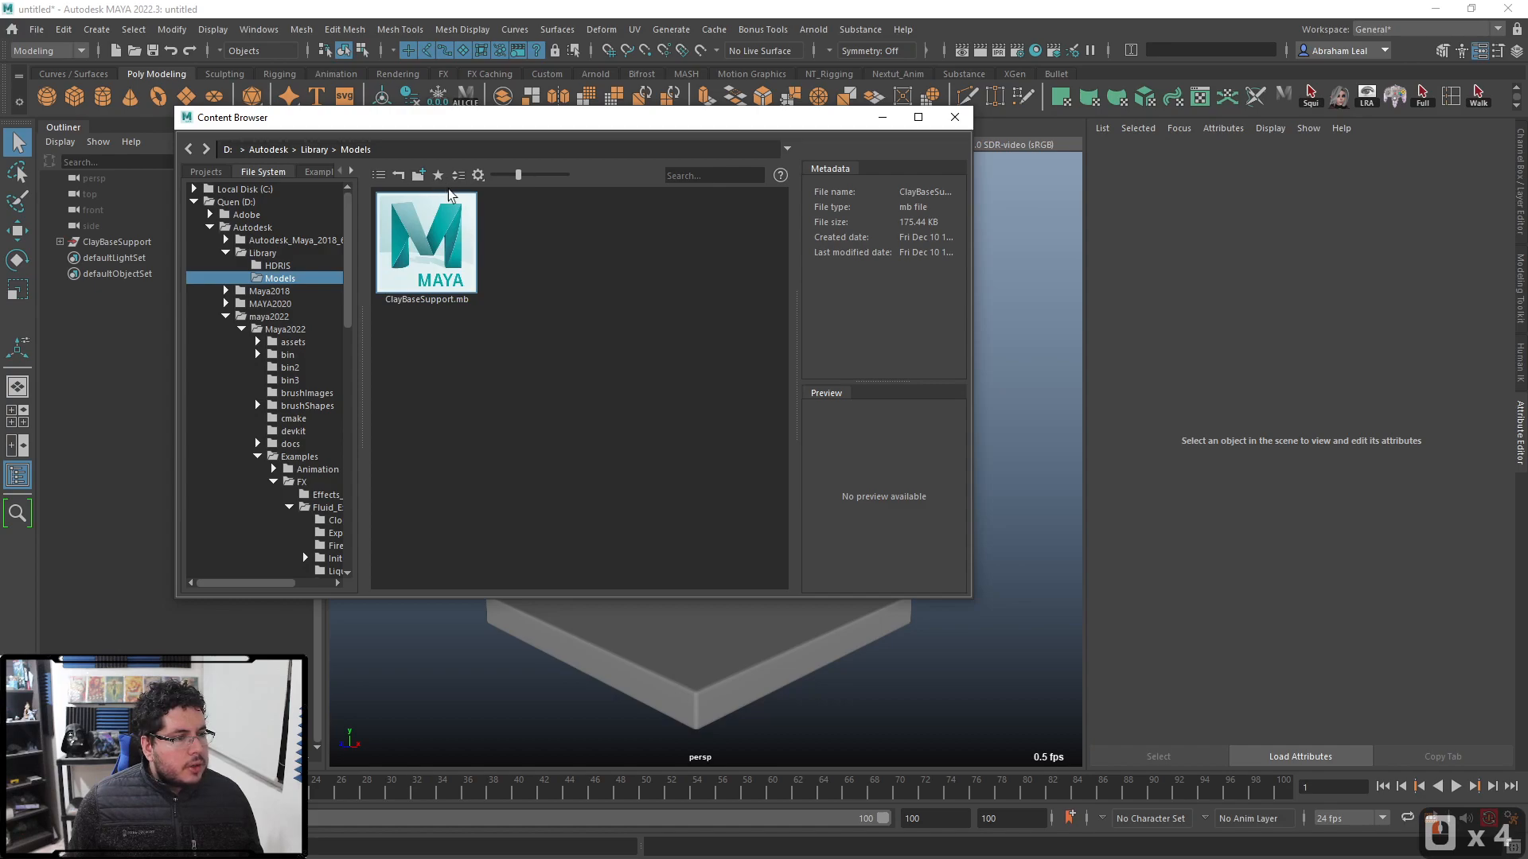
Step: Widen the Content Browser's metadata and preview area, and resize and move the window to uncover the viewport
drag(971, 246, 1101, 249)
drag(902, 347, 768, 352)
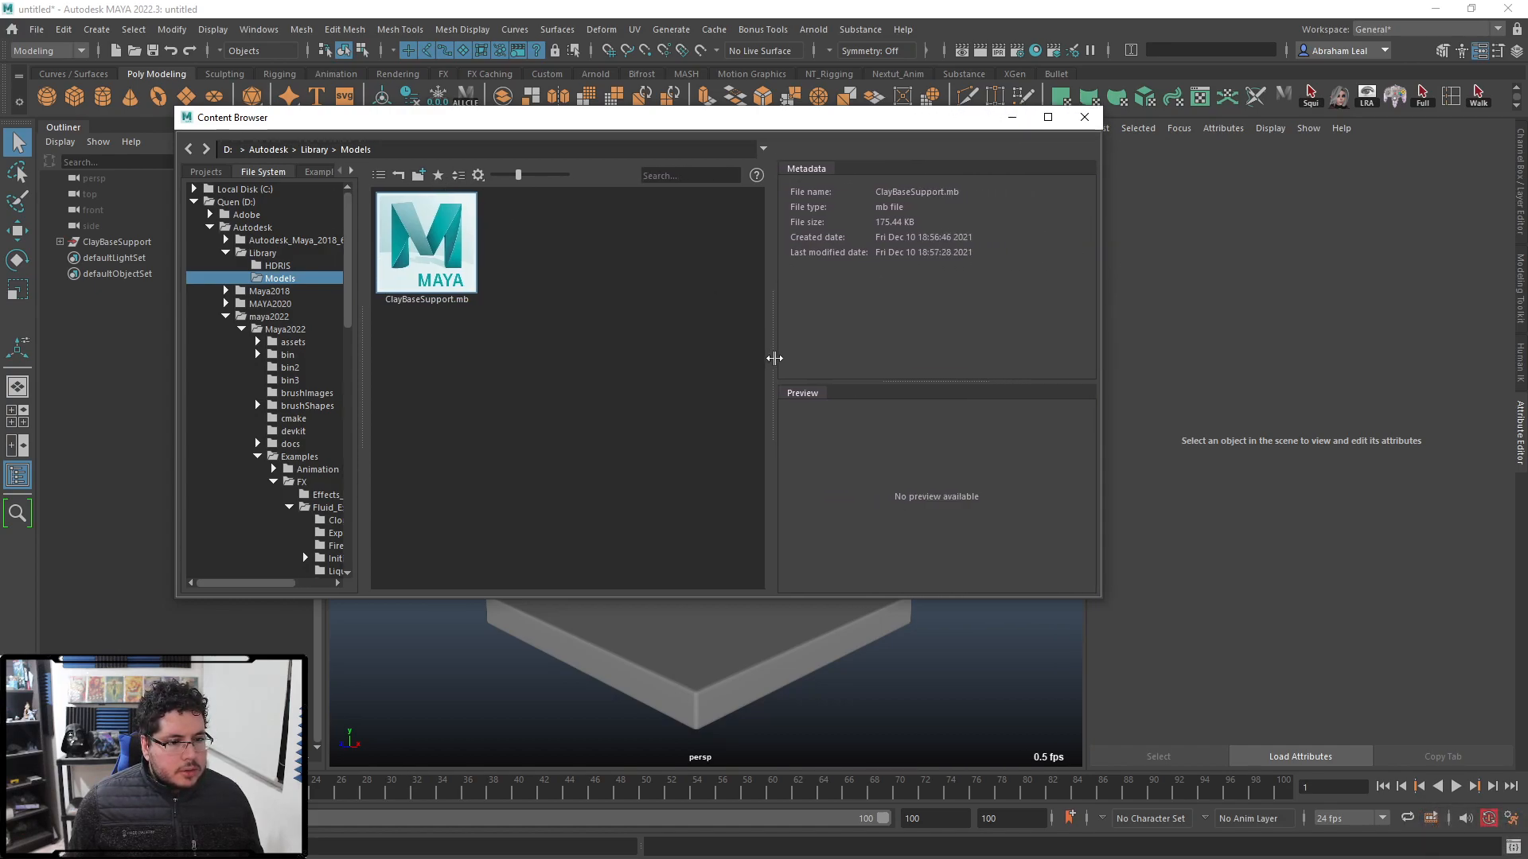
drag(580, 125, 964, 158)
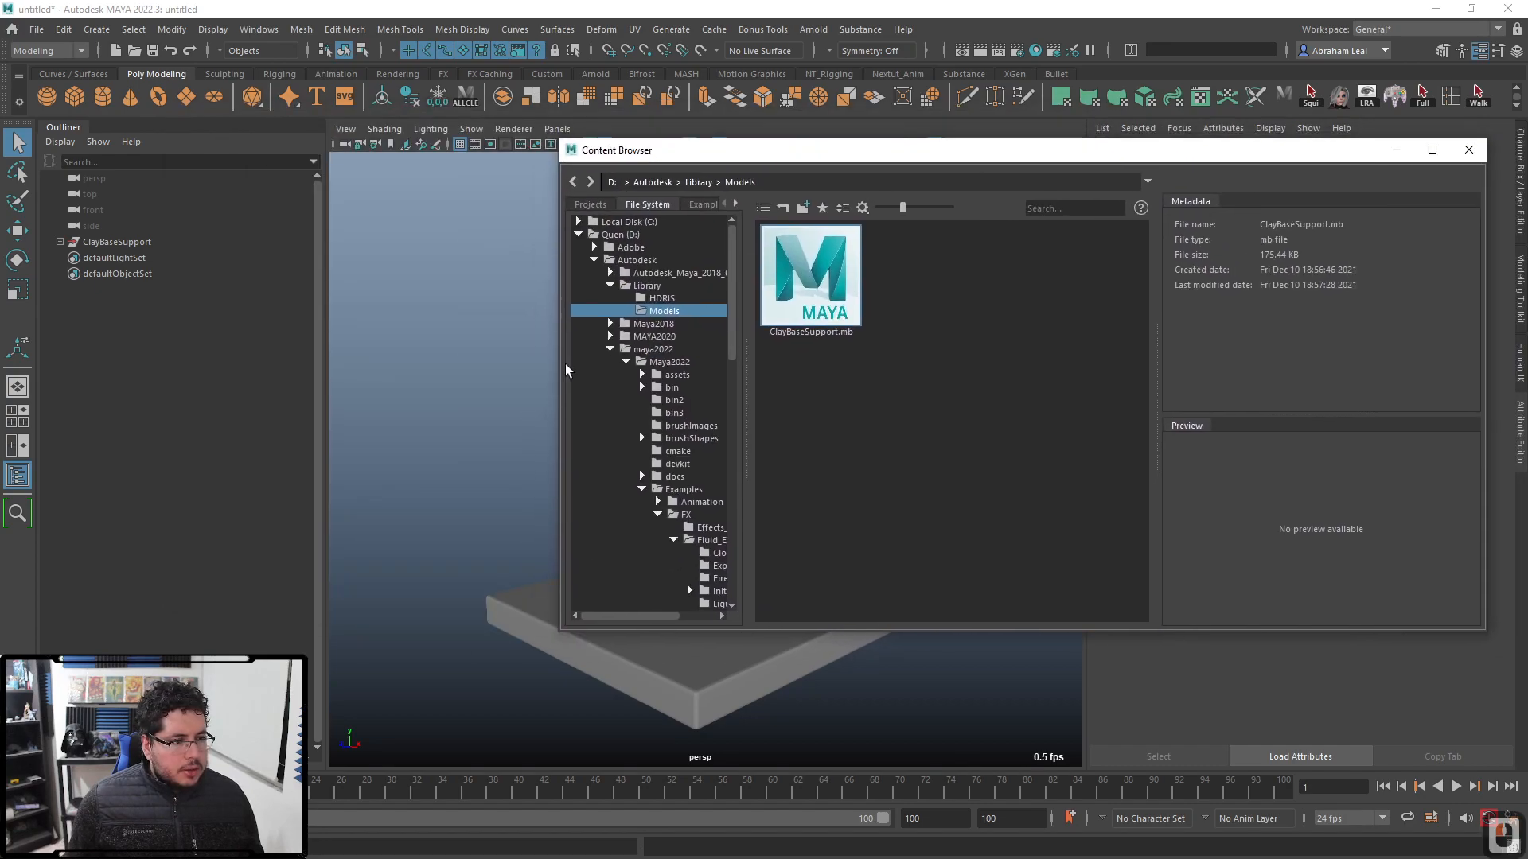
drag(561, 370, 786, 378)
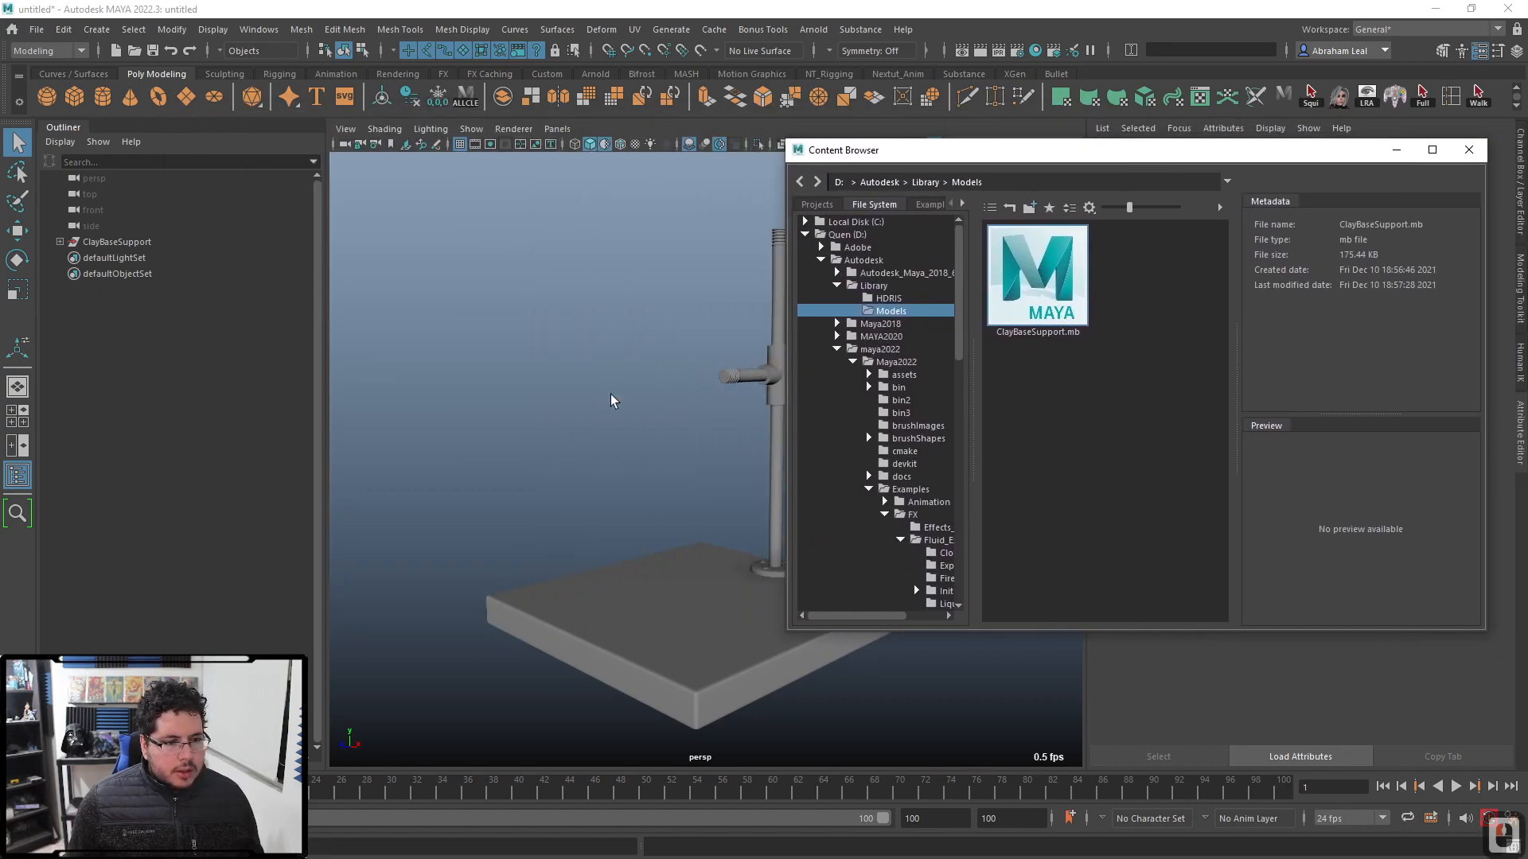
Step: Start a new scene without saving the current one, and import ClayBaseSupport.mb from the Models library folder into the viewport
alt+middle_drag(611, 400, 446, 362)
alt+right_drag(597, 363, 535, 361)
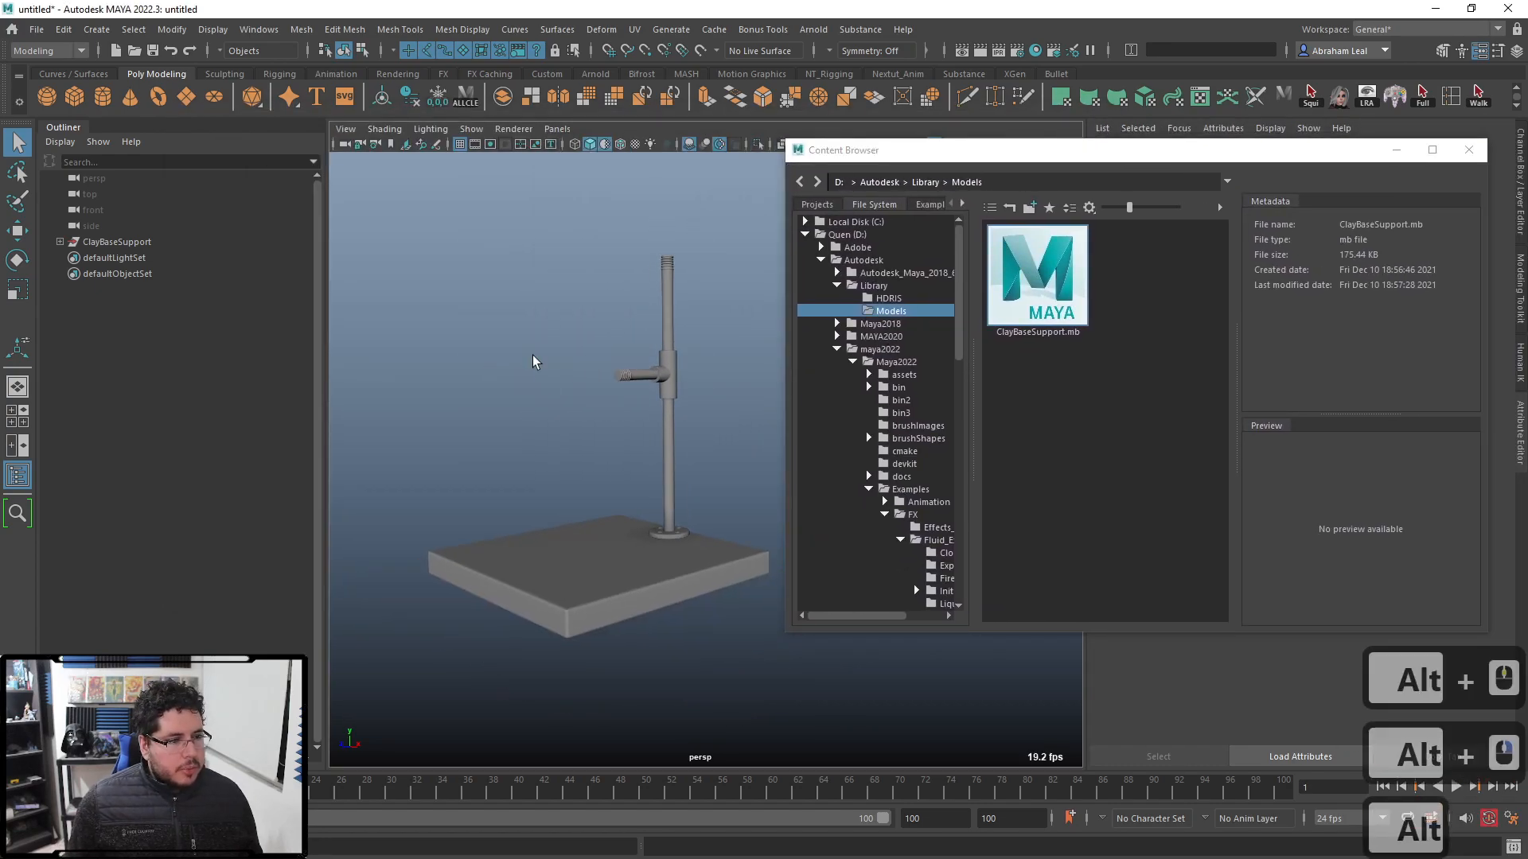
click(122, 49)
click(764, 442)
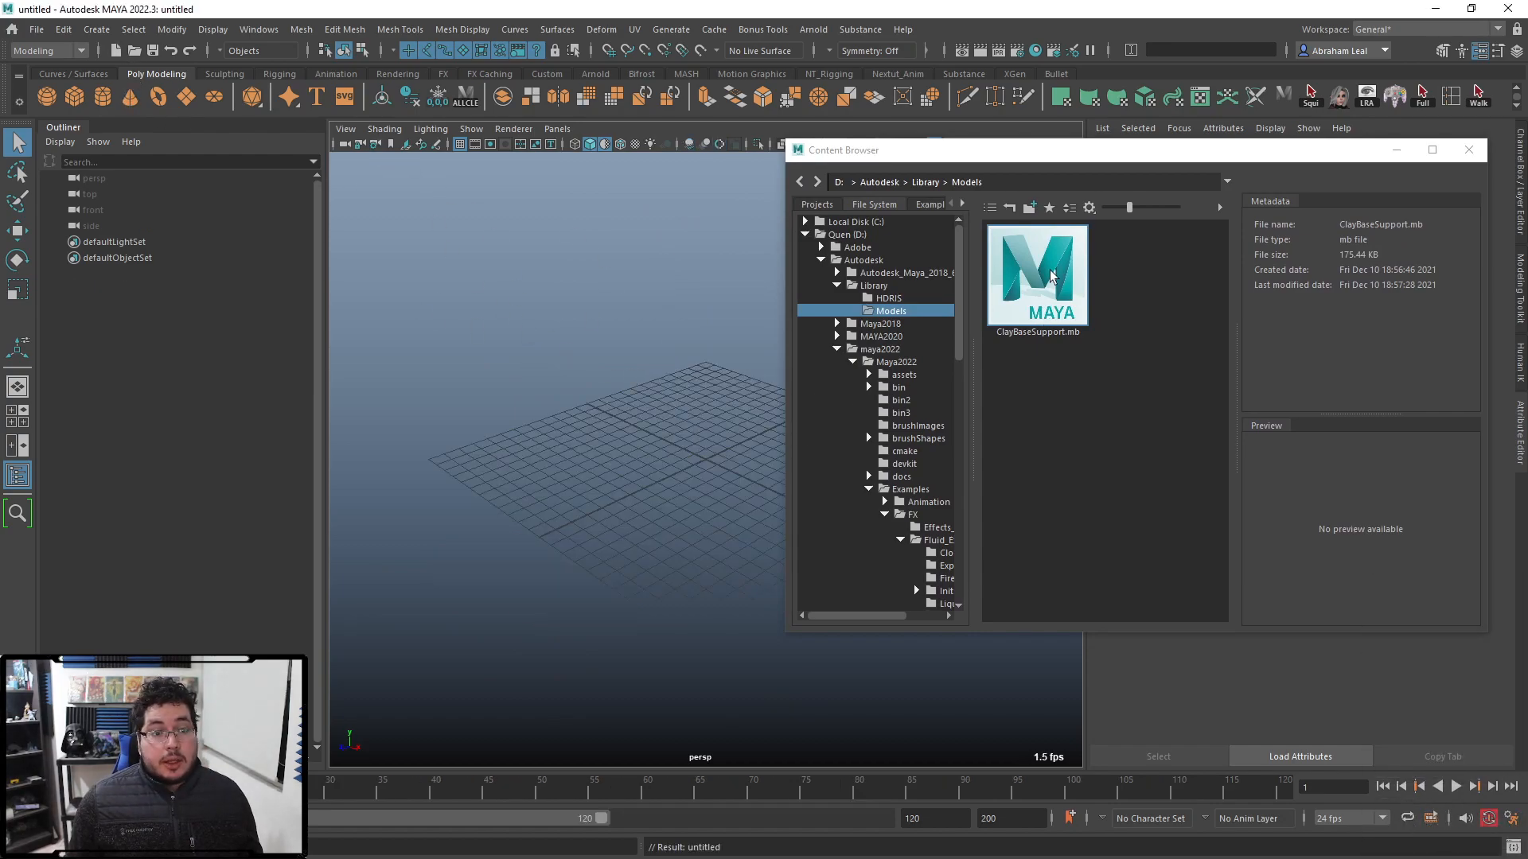
drag(1053, 278, 582, 448)
alt+right_drag(587, 342, 506, 406)
alt+middle_drag(590, 334, 624, 436)
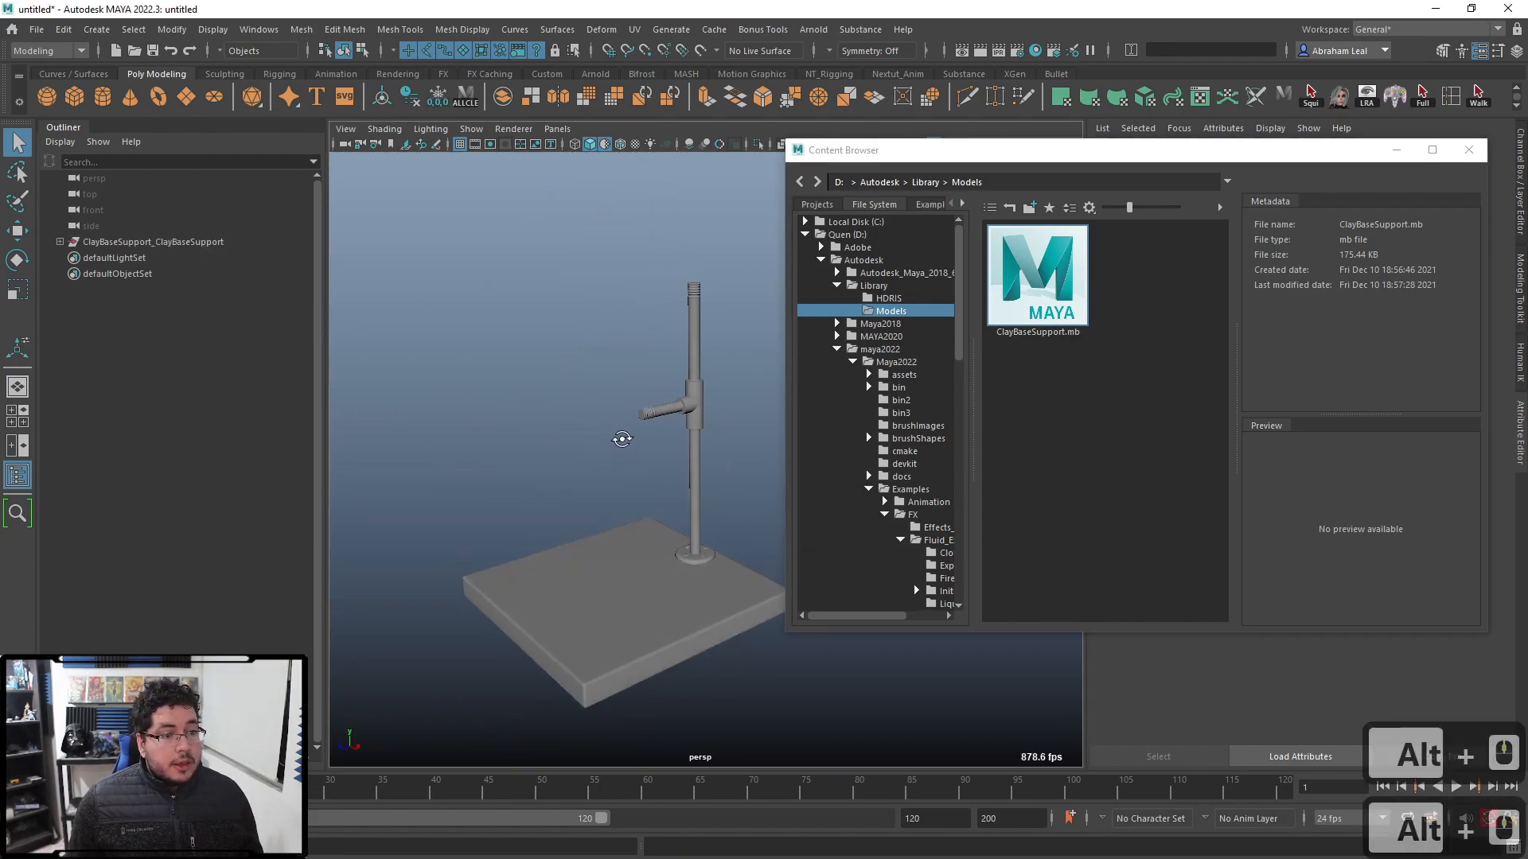
Step: Clear the view of the imported stand, select its wood board to check the material, and expand the ClayBaseSupport group in the Outliner
click(690, 351)
drag(1117, 151, 906, 593)
click(1452, 157)
click(570, 546)
click(586, 551)
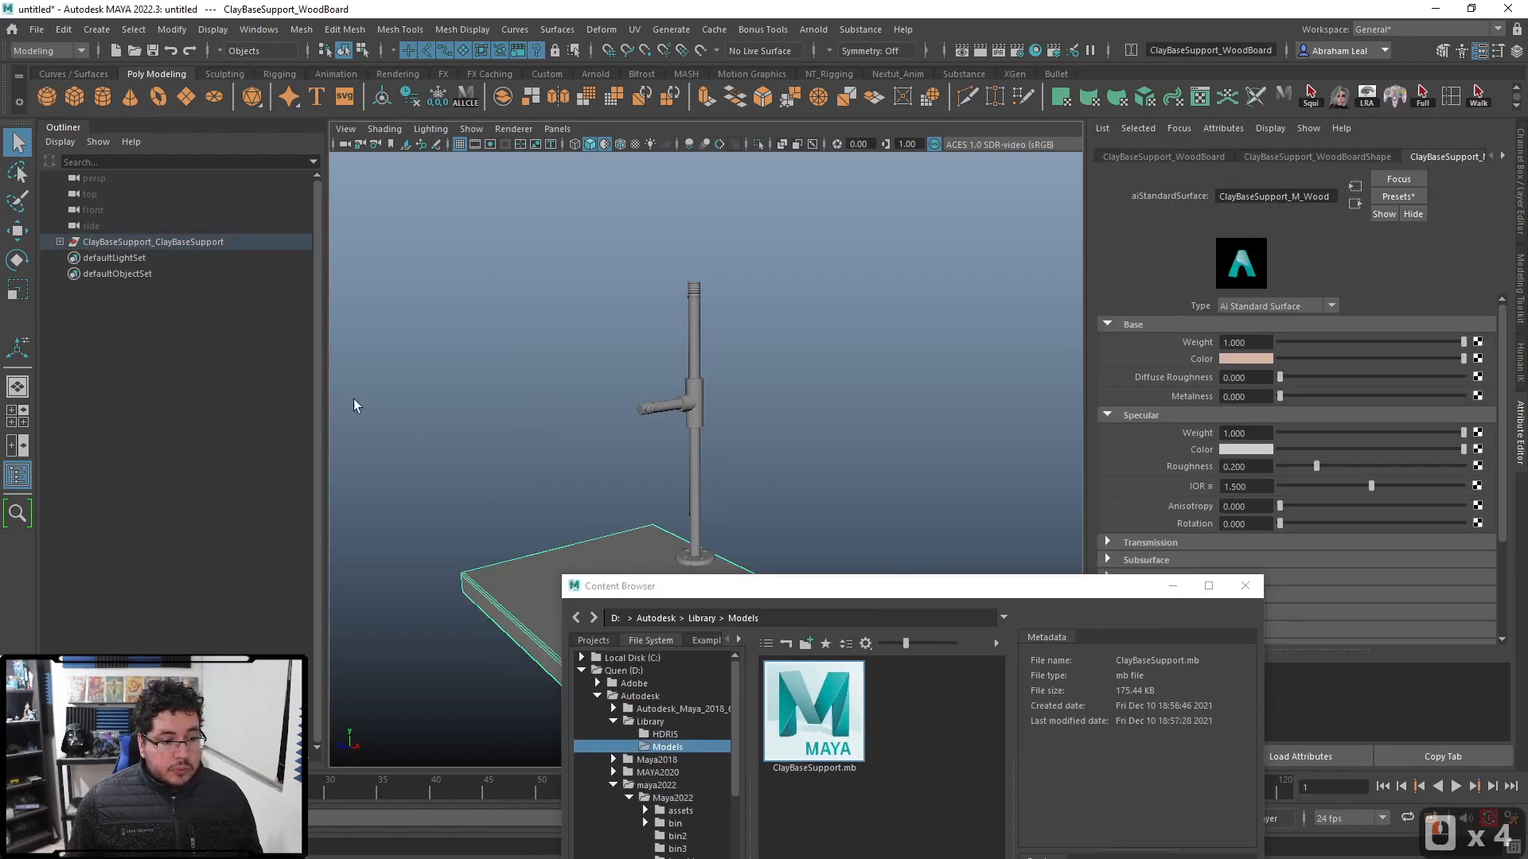
click(60, 243)
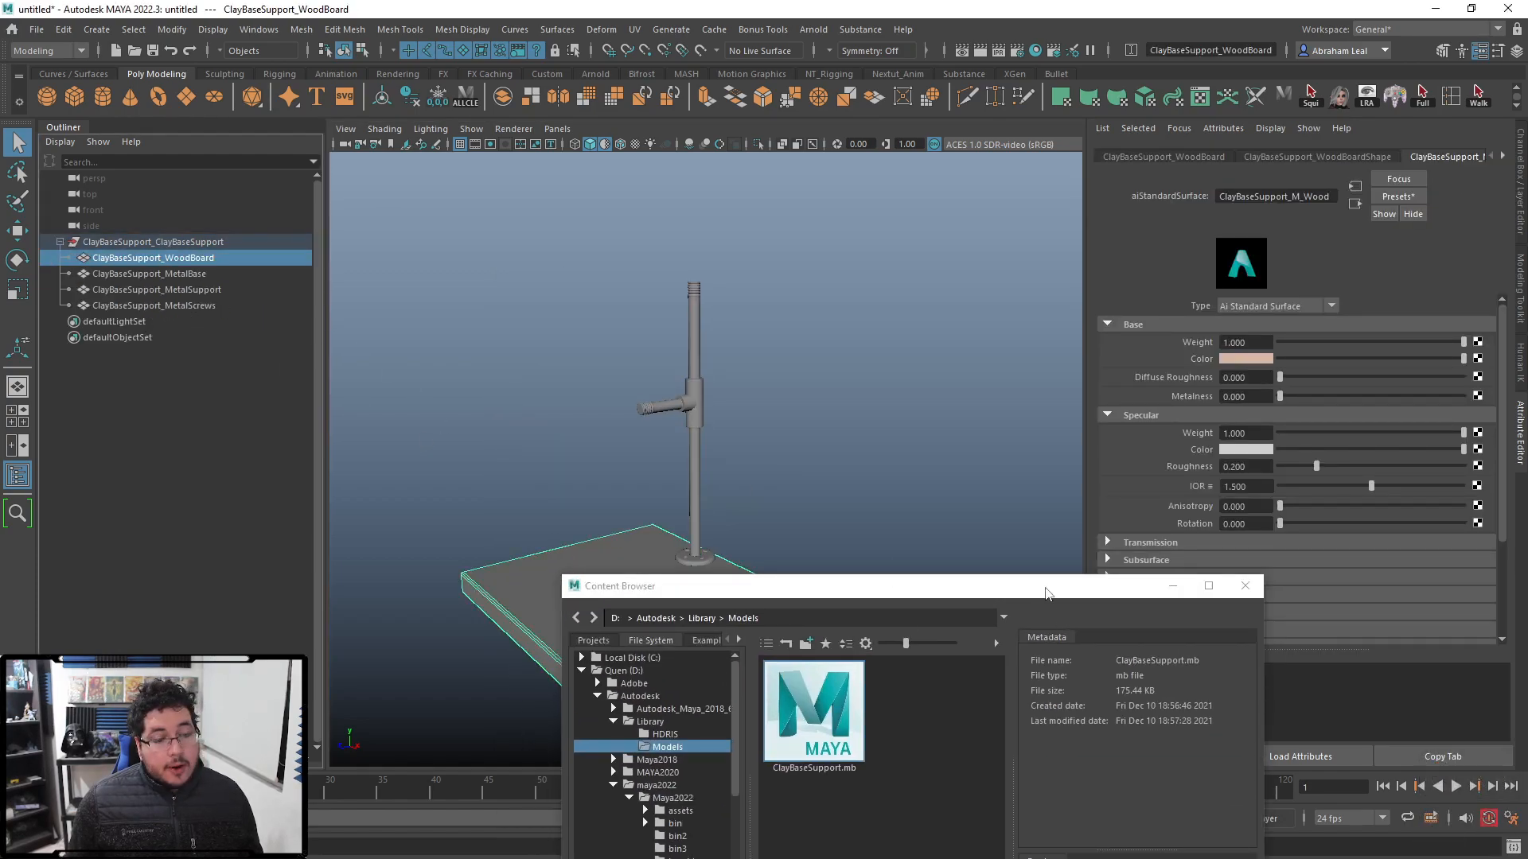
Step: Move the Content Browser beside the imported stand, deselect everything, and inspect the pole, arm and base up close
drag(1046, 593, 1272, 250)
click(606, 358)
alt+right_drag(607, 355, 642, 424)
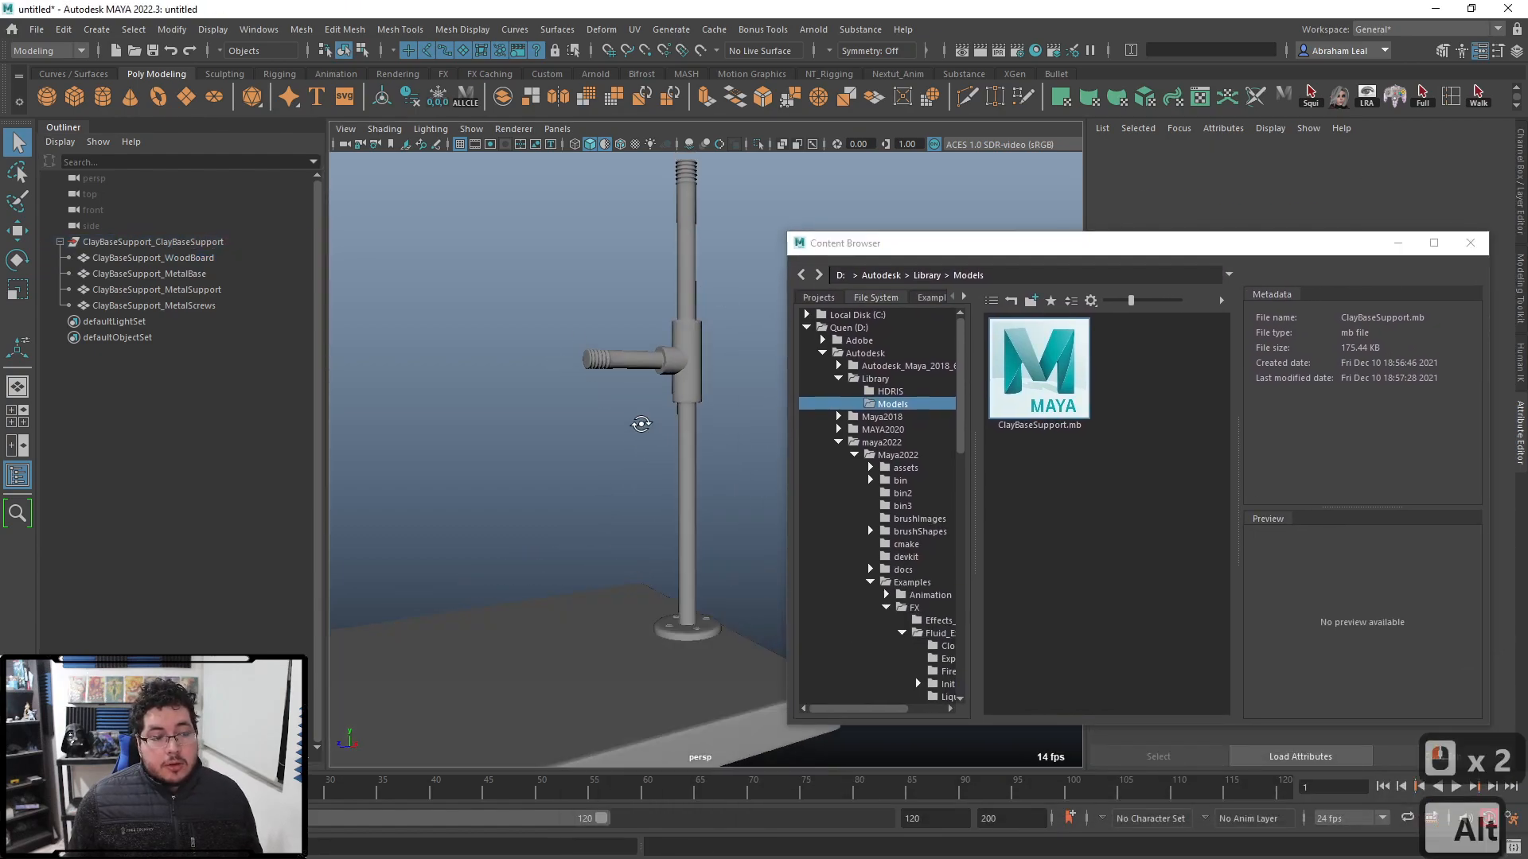
alt+drag(642, 425, 694, 451)
scroll(690, 433, down, 5)
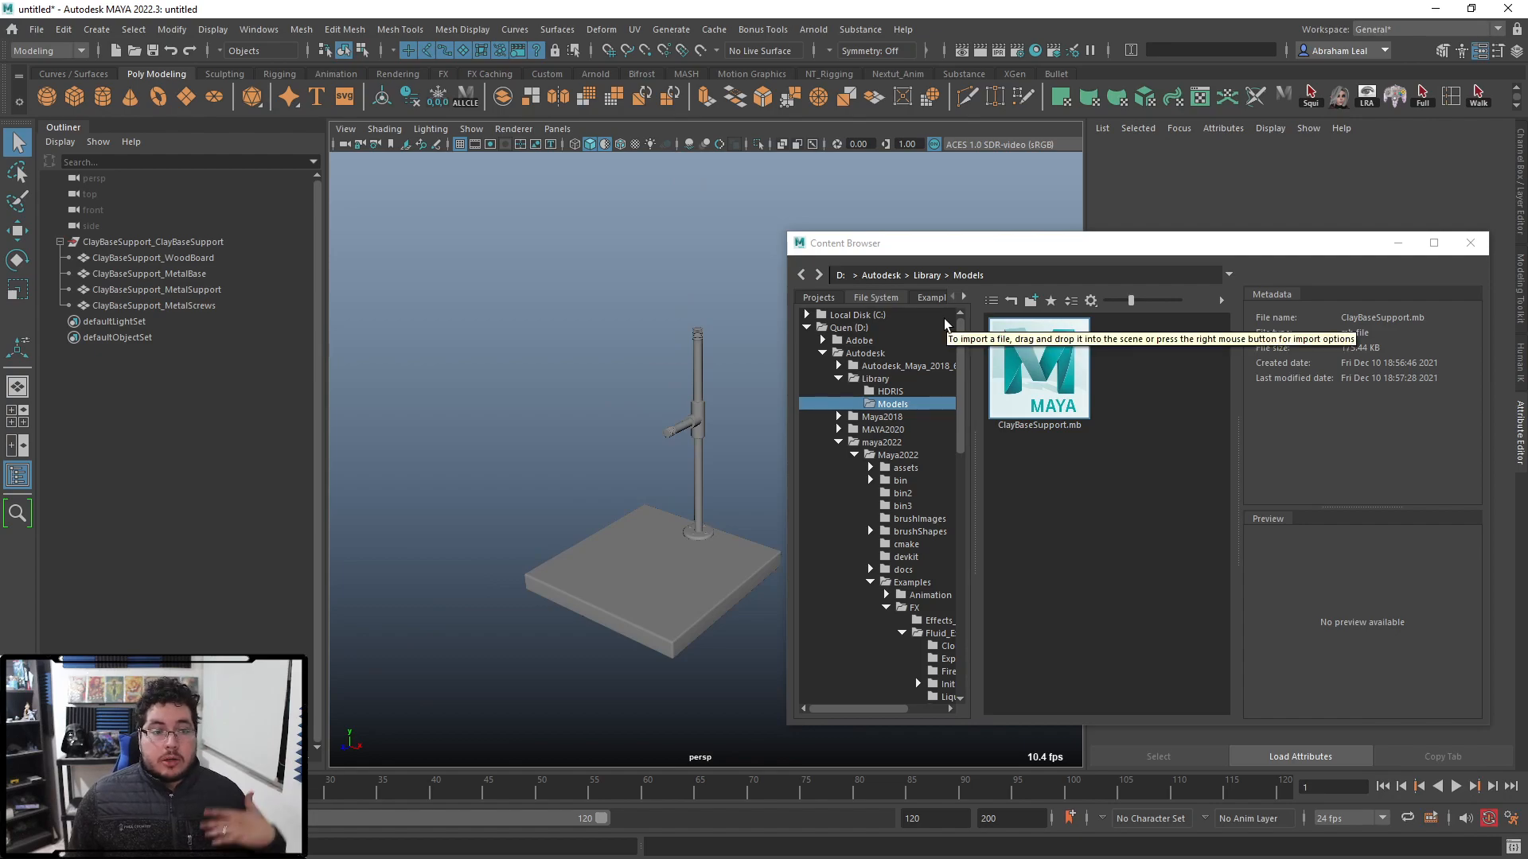
scroll(685, 493, up, 5)
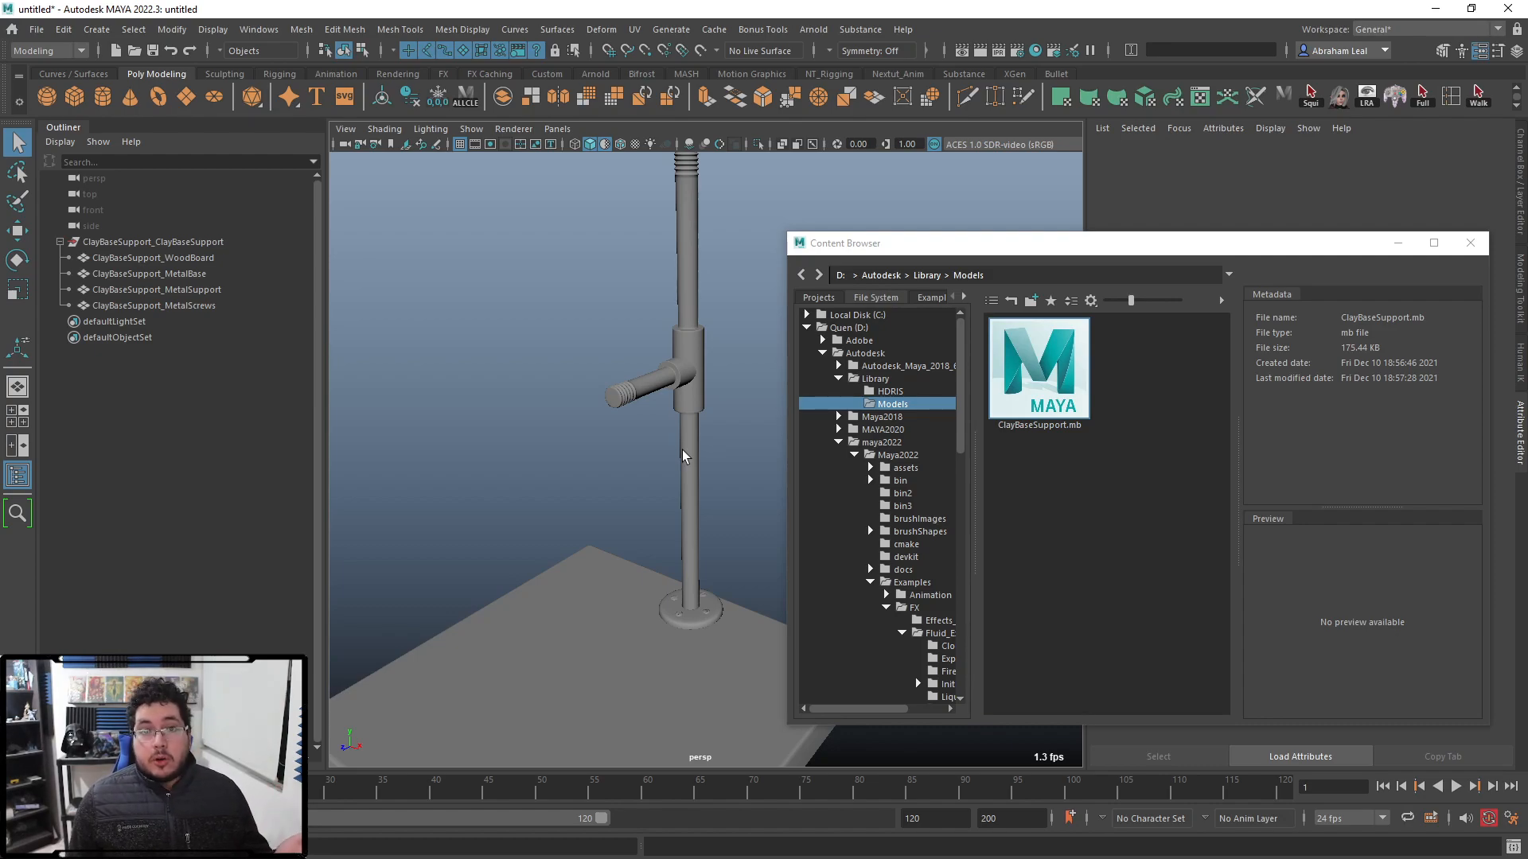
alt+right_drag(683, 456, 580, 467)
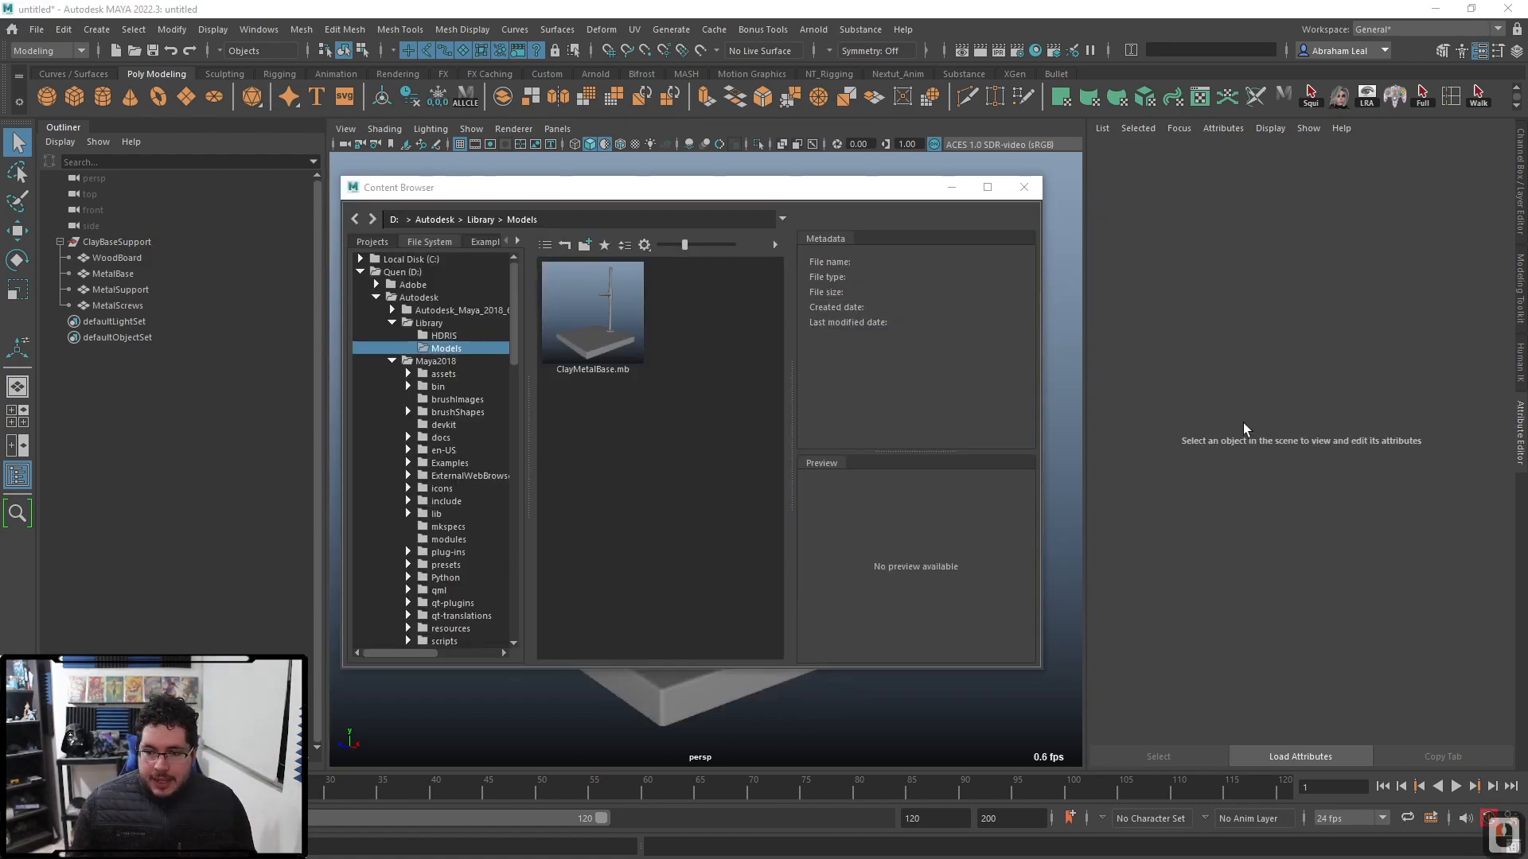
Step: Preview ClayMetalBase.mb in the Content Browser, examine the .mayaSwatches folder inside Models in File Explorer, and return to the Content Browser
click(618, 326)
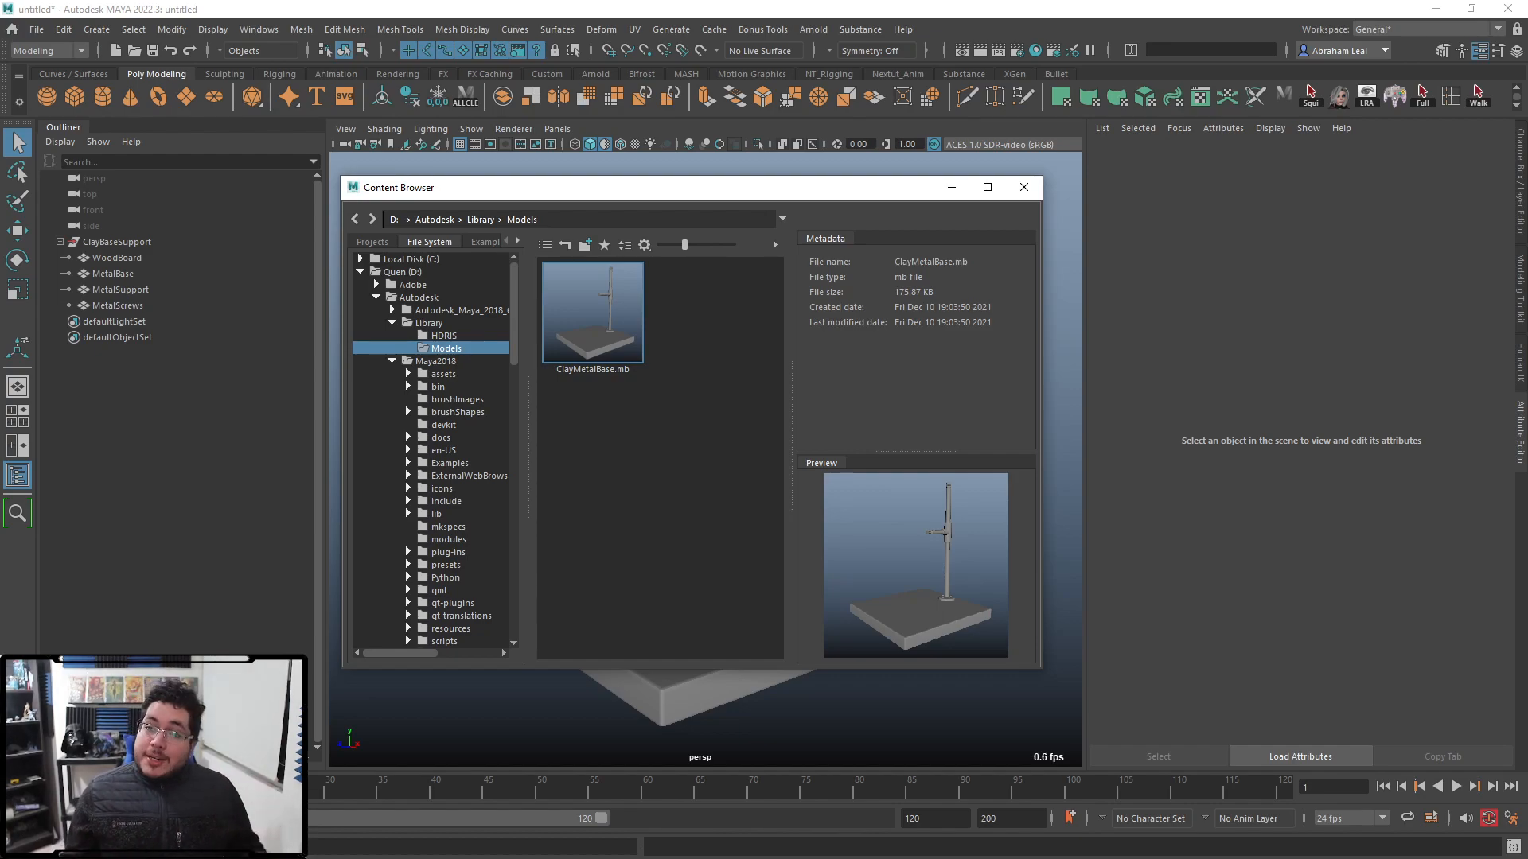
drag(1527, 155, 698, 123)
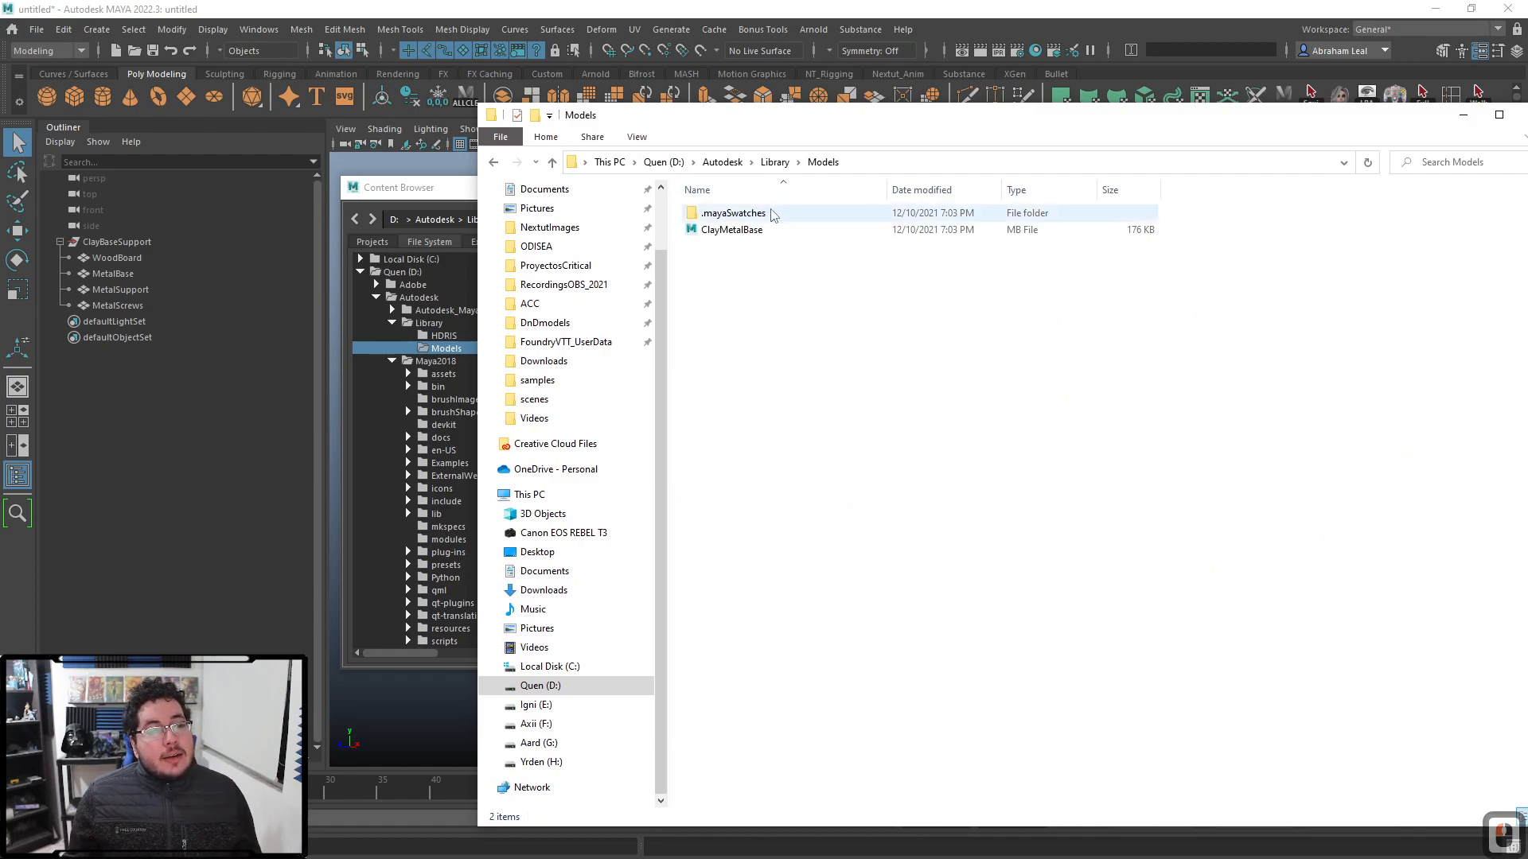
double_click(746, 218)
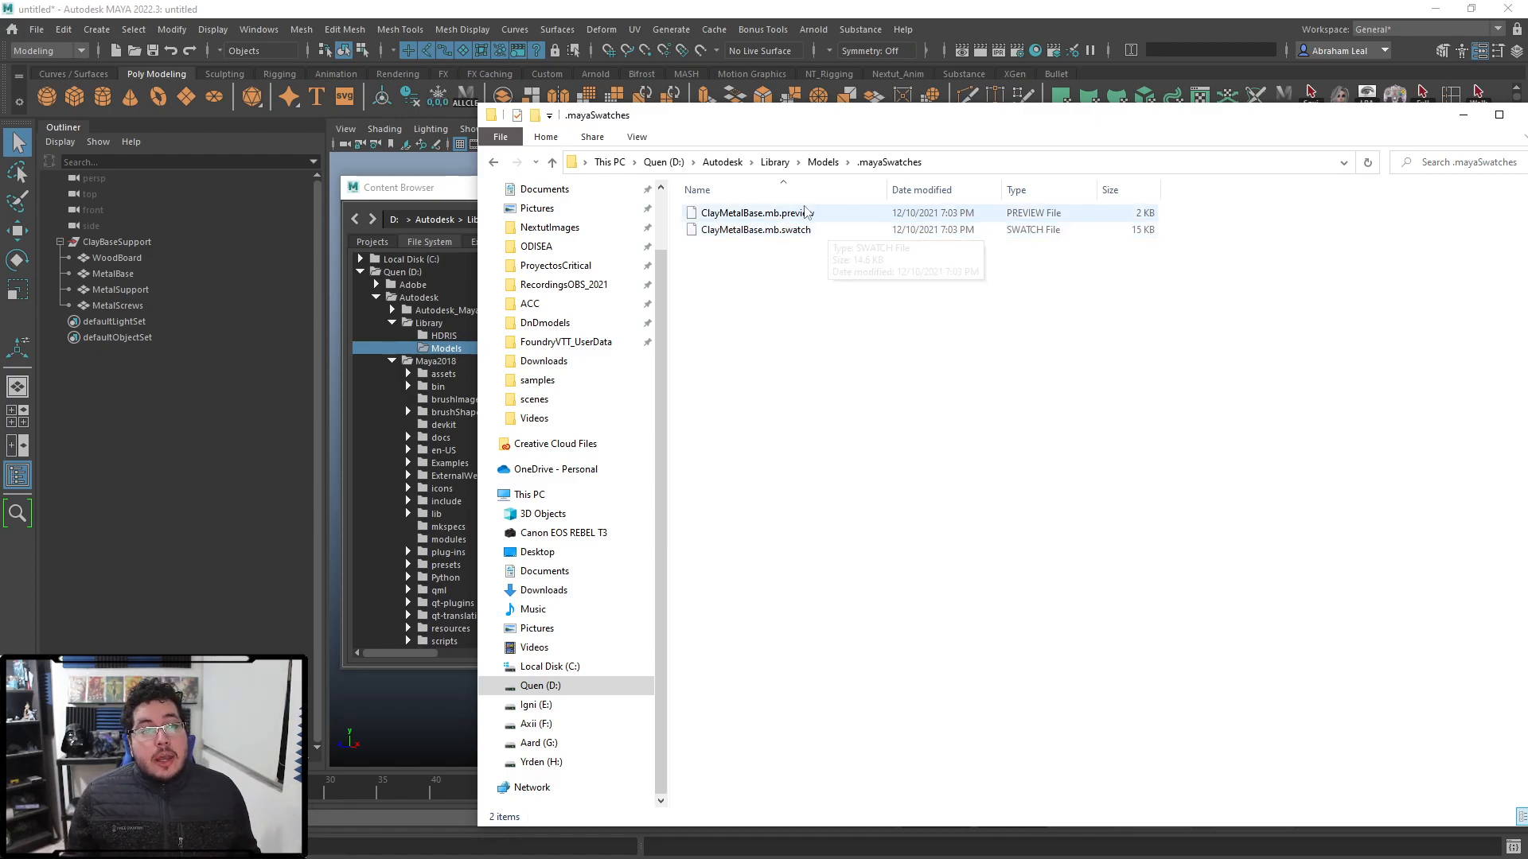
click(823, 162)
click(449, 192)
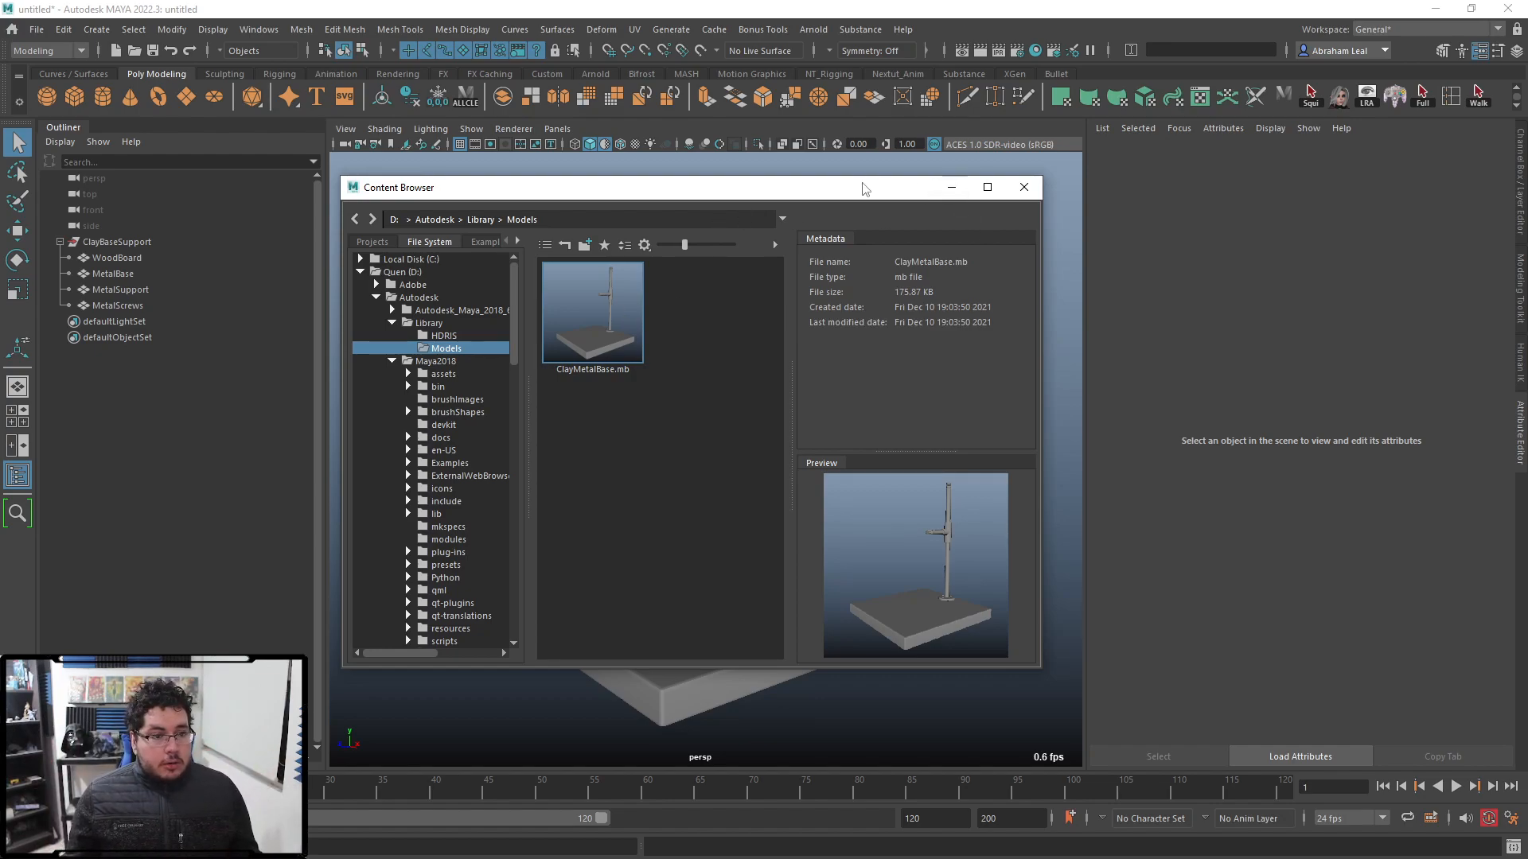
Step: Move the Content Browser clear of the viewport and select the faces of one screw in MetalScrews on the round base
drag(863, 188, 1438, 215)
alt+middle_drag(625, 559, 545, 467)
alt+right_drag(544, 467, 800, 593)
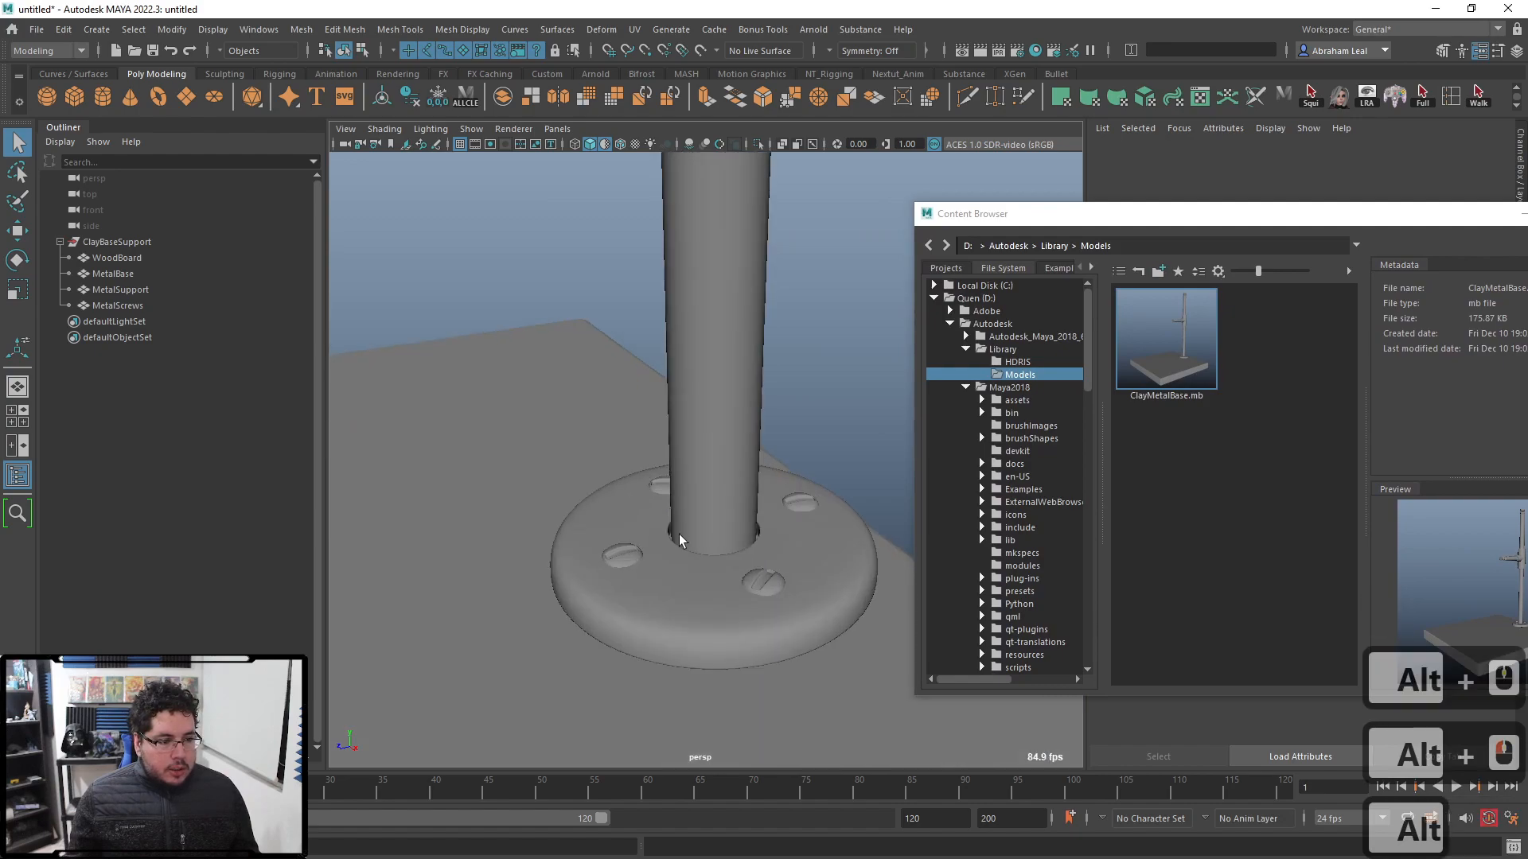
click(632, 550)
alt+middle_drag(617, 585, 676, 533)
mouse_move(677, 533)
alt+right_down()
mouse_move(704, 529)
mouse_move(666, 526)
alt+right_up()
alt+drag(665, 527, 683, 525)
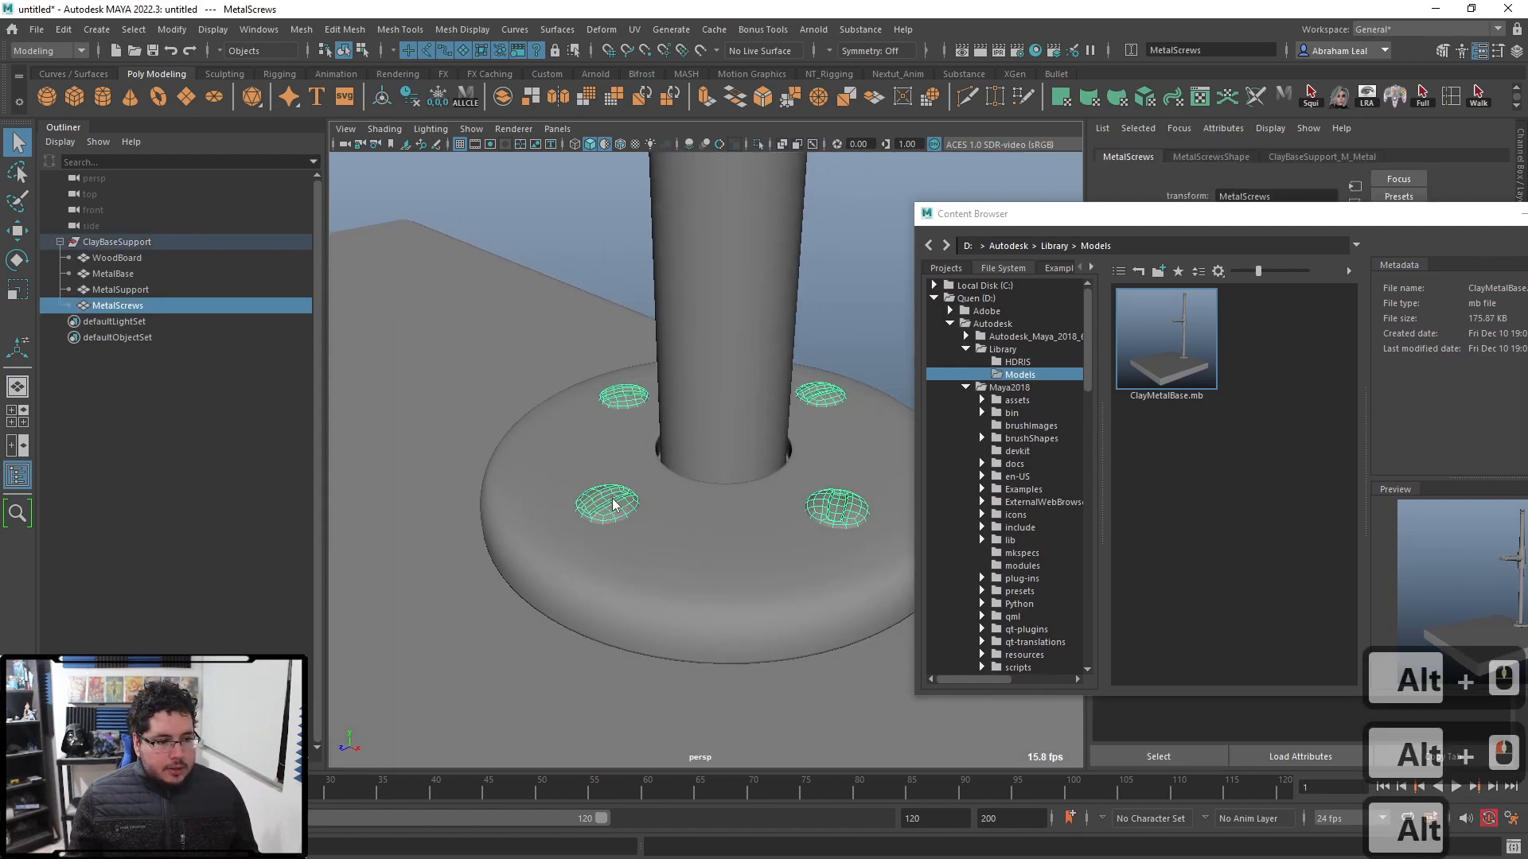
right_drag(613, 406, 611, 455)
double_click(610, 510)
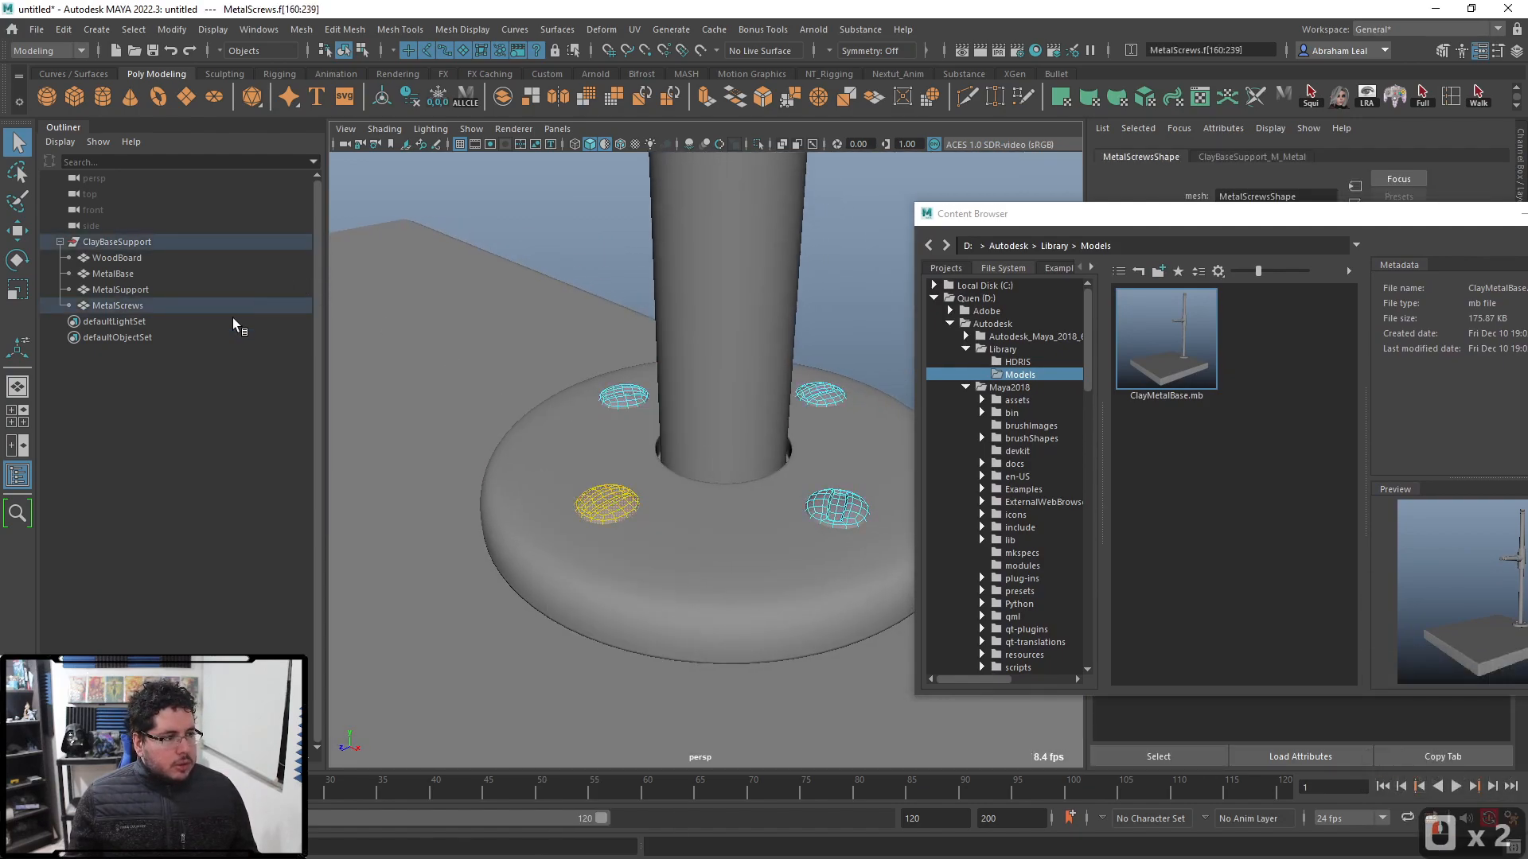
Step: Duplicate the whole MetalScrews object and move the copy away from the round base, over the open part of the board
click(208, 306)
key(ctrl+d)
key(w)
scroll(702, 491, down, 5)
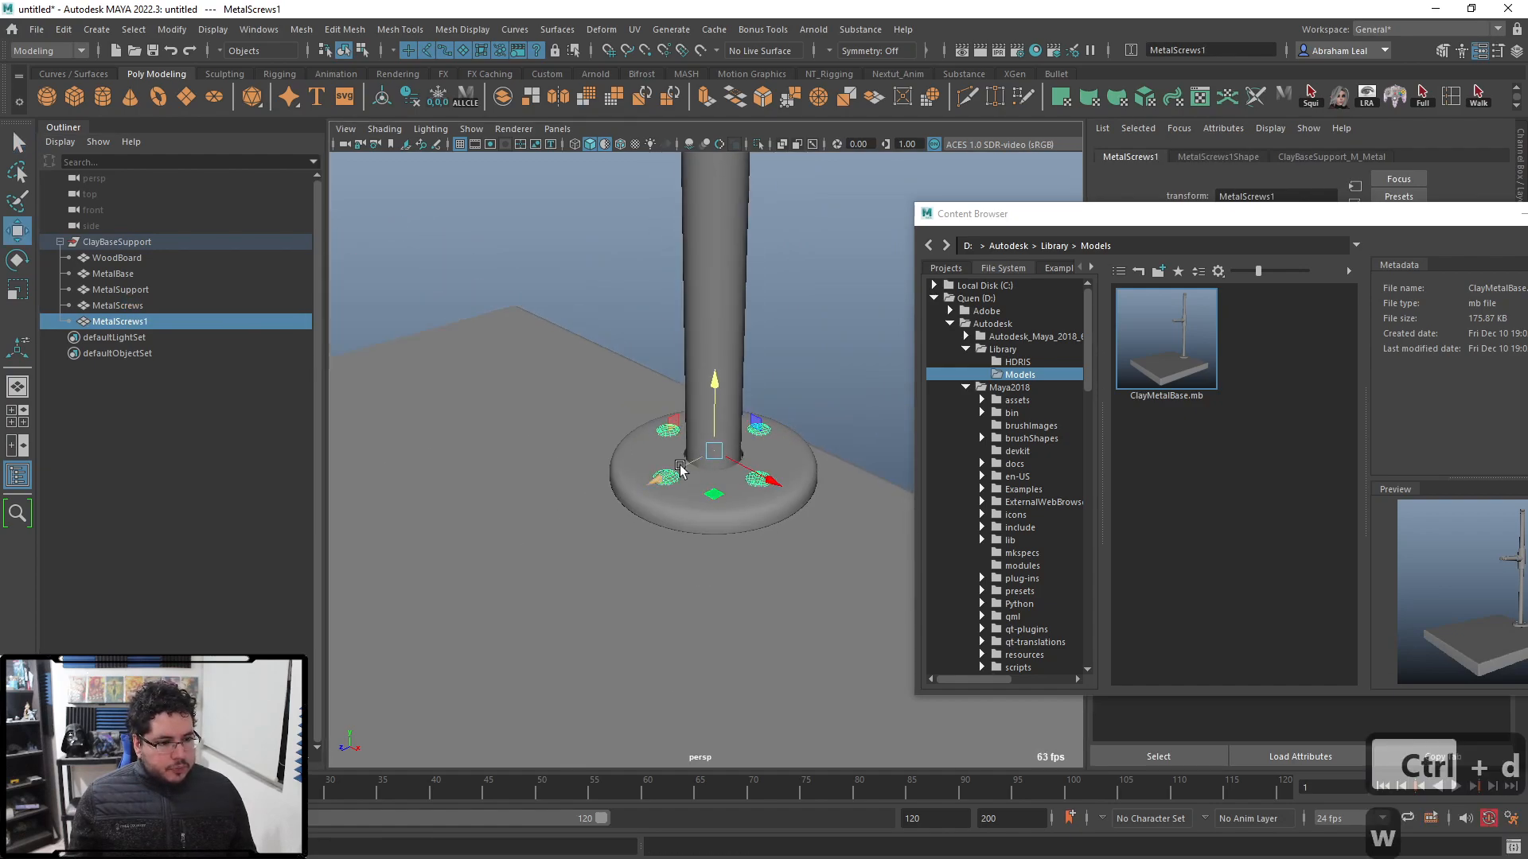
drag(680, 468, 416, 606)
alt+middle_drag(415, 606, 595, 468)
alt+drag(596, 468, 535, 460)
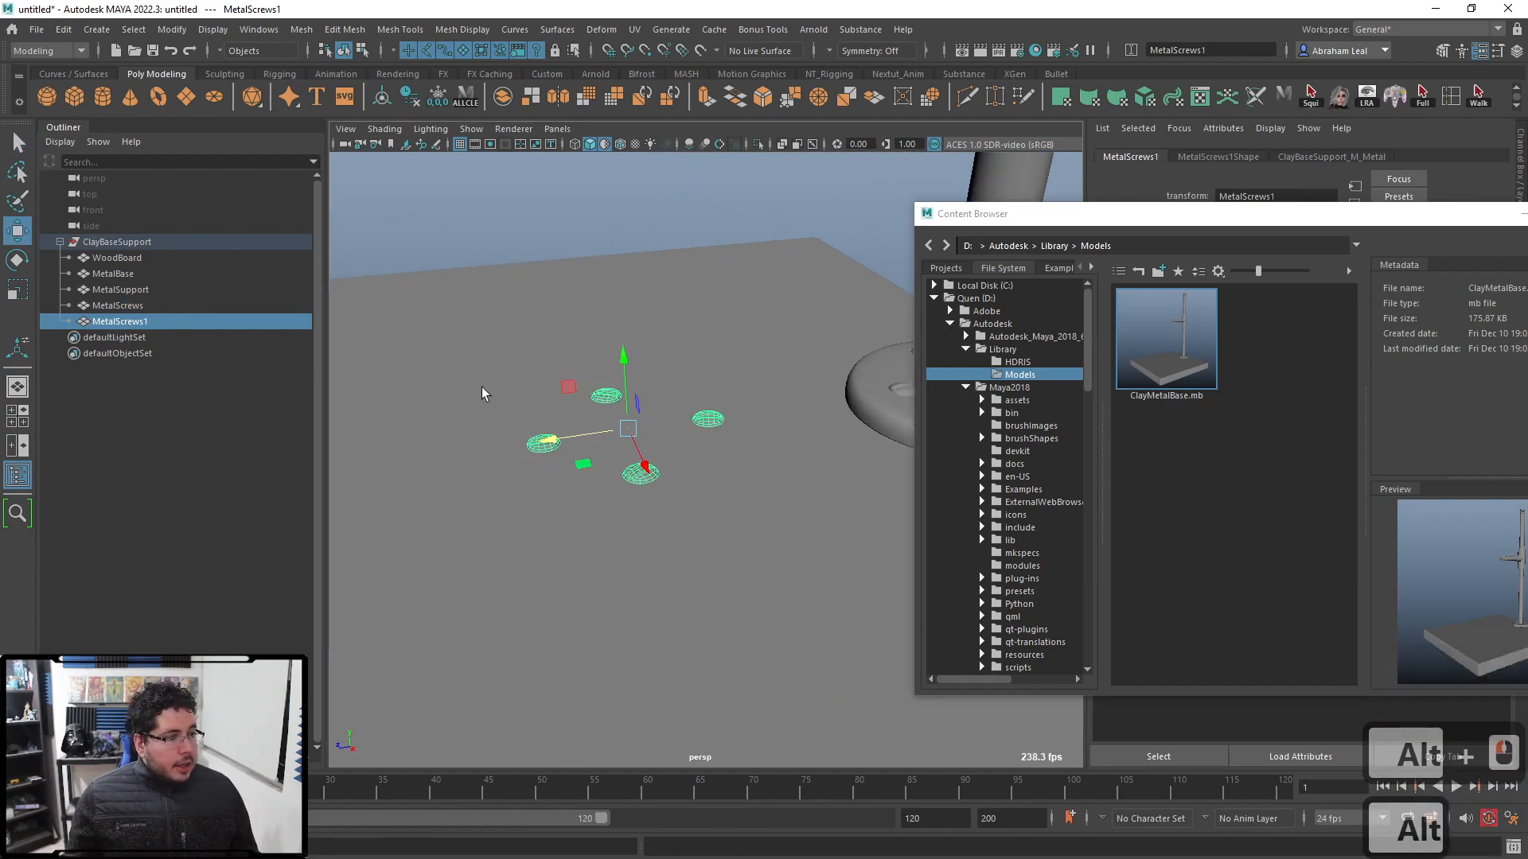
Step: Select the duplicated screws and isolate them in the viewport
click(589, 209)
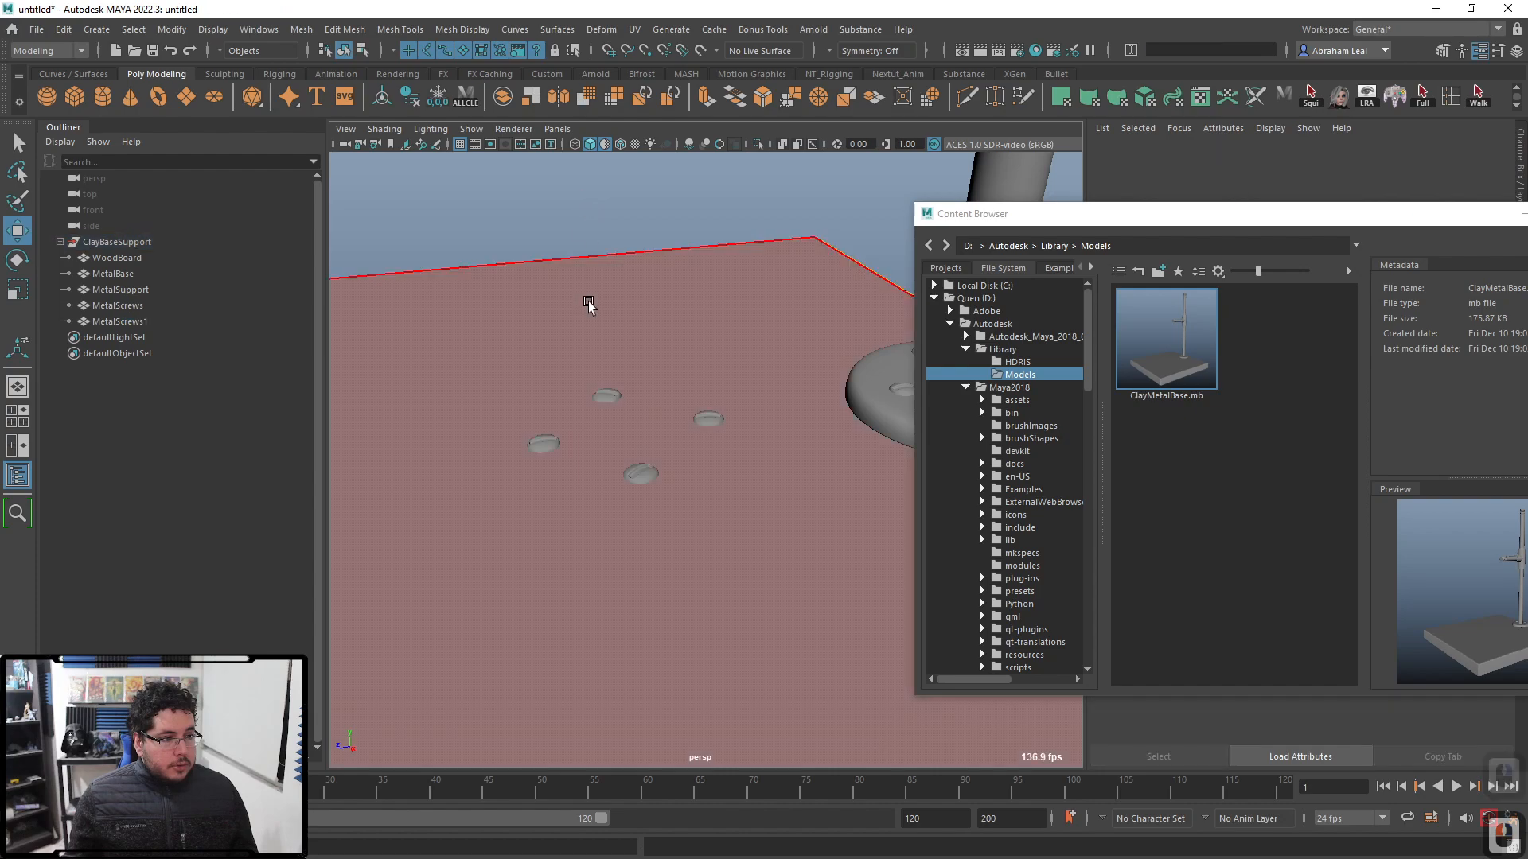
click(603, 402)
right_drag(603, 401, 631, 372)
click(609, 364)
click(609, 392)
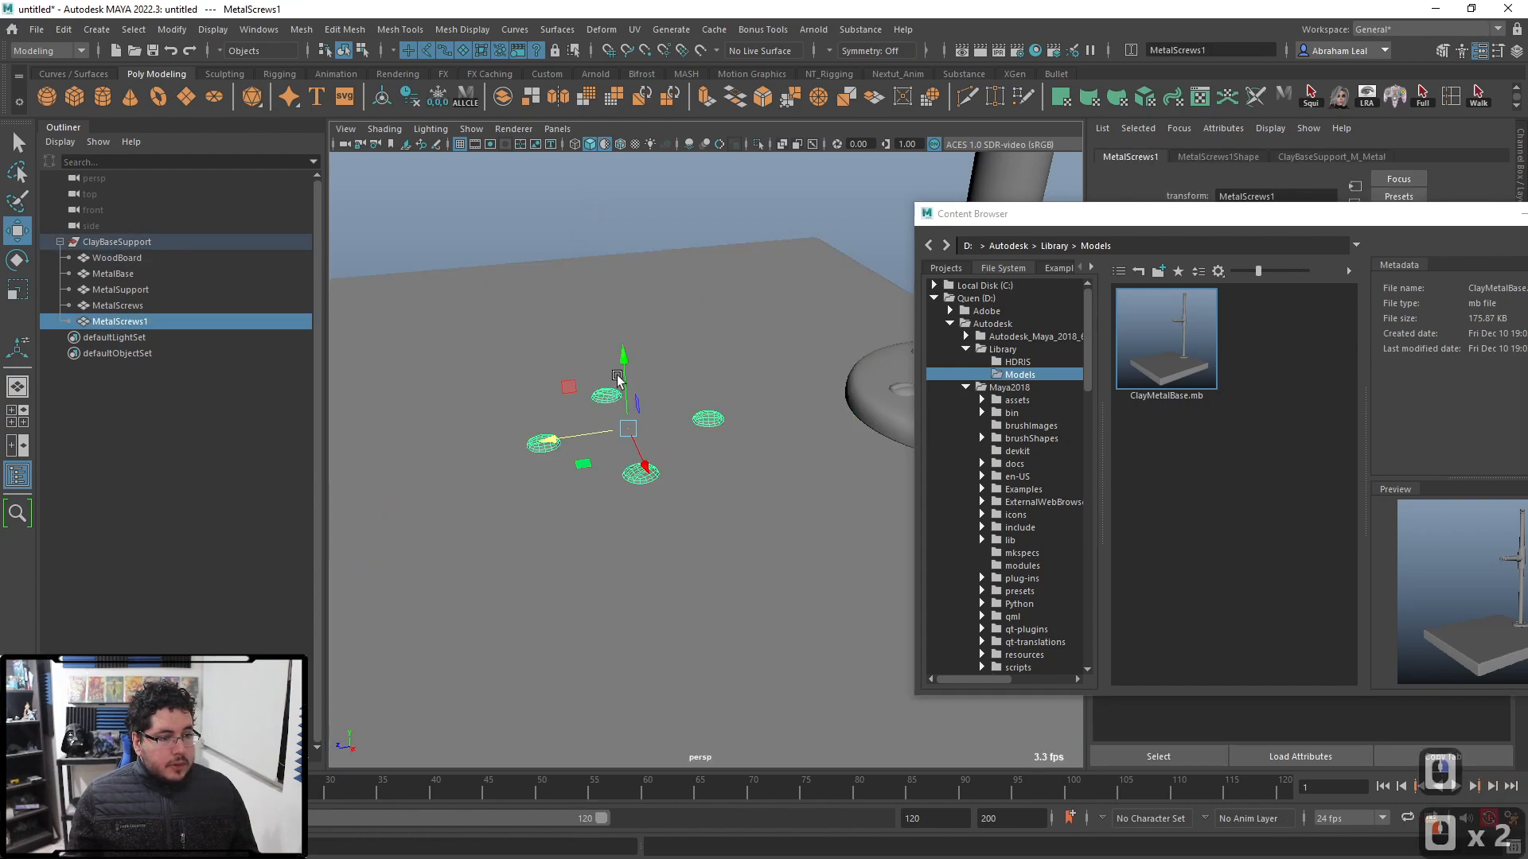
click(760, 143)
alt+drag(629, 386, 628, 354)
Step: Delete the faces of three screws in the duplicate, keeping a single screw, and frame the remaining one as an object
right_drag(628, 355, 635, 402)
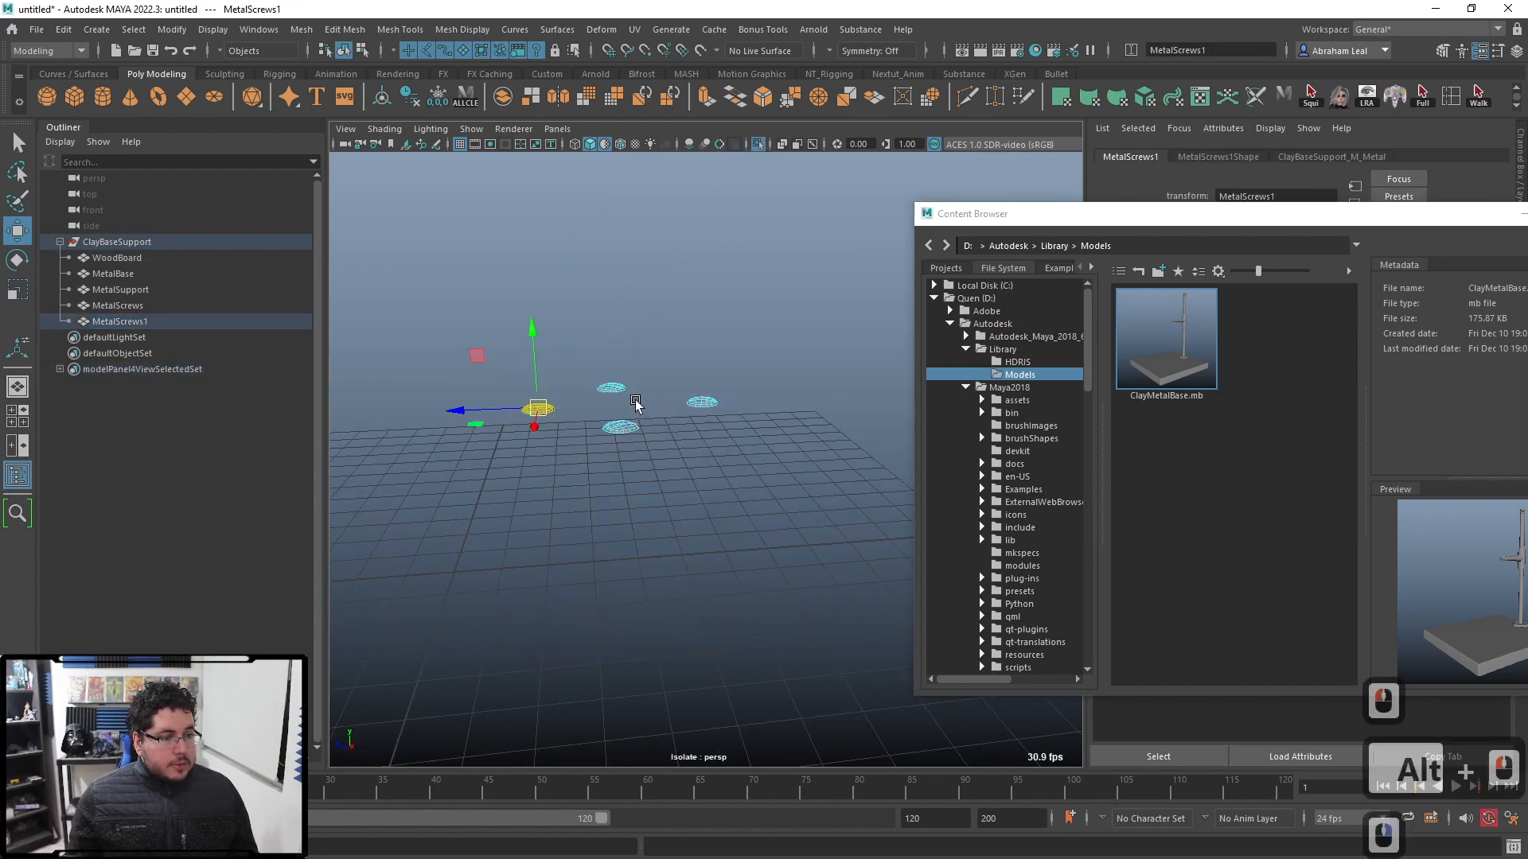
drag(786, 320, 575, 525)
key(BackSpace)
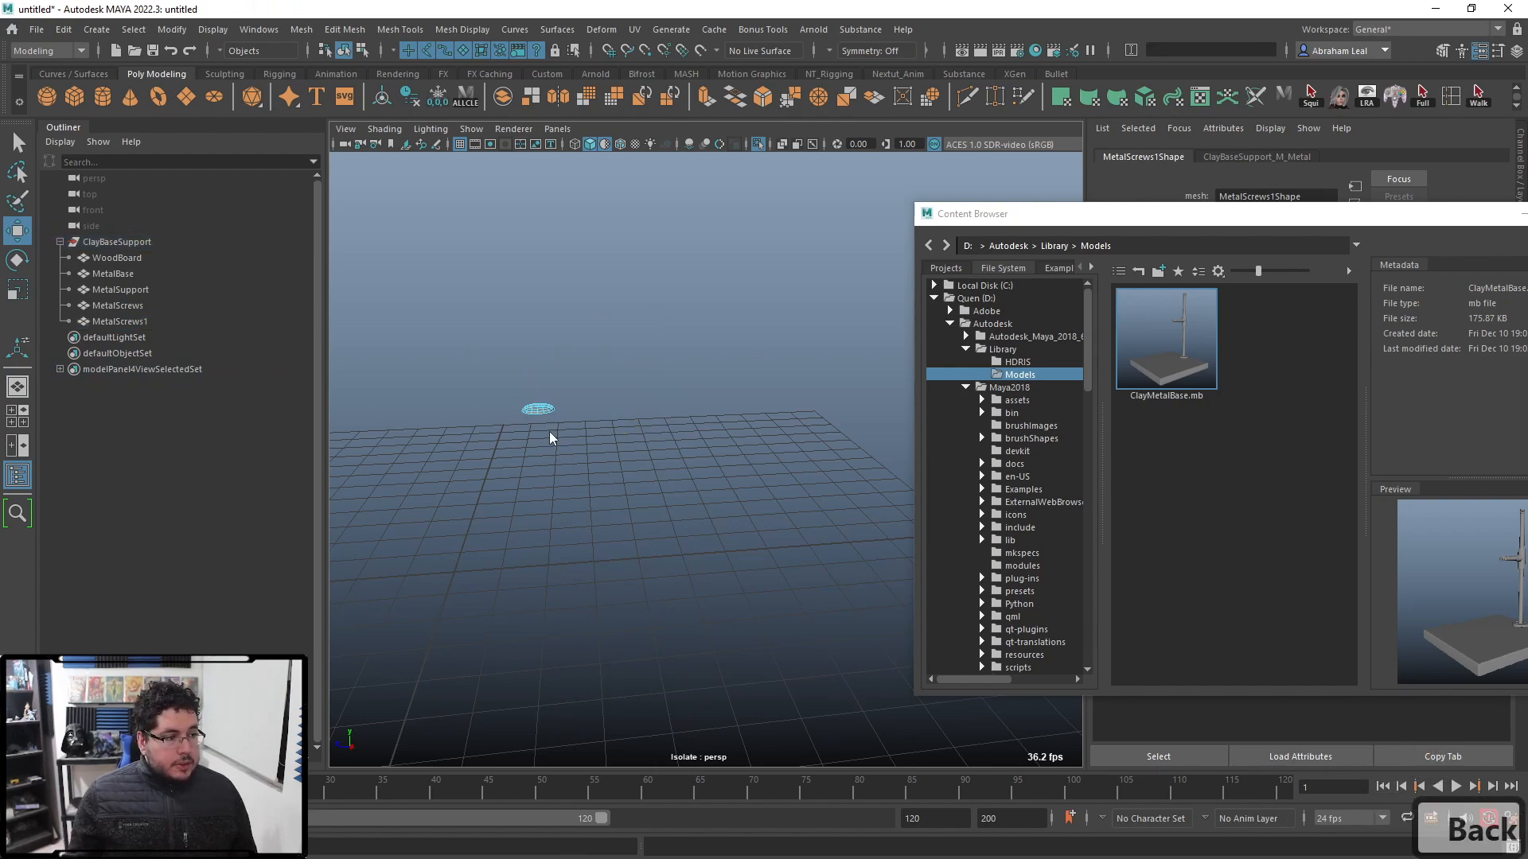
click(533, 410)
key(f)
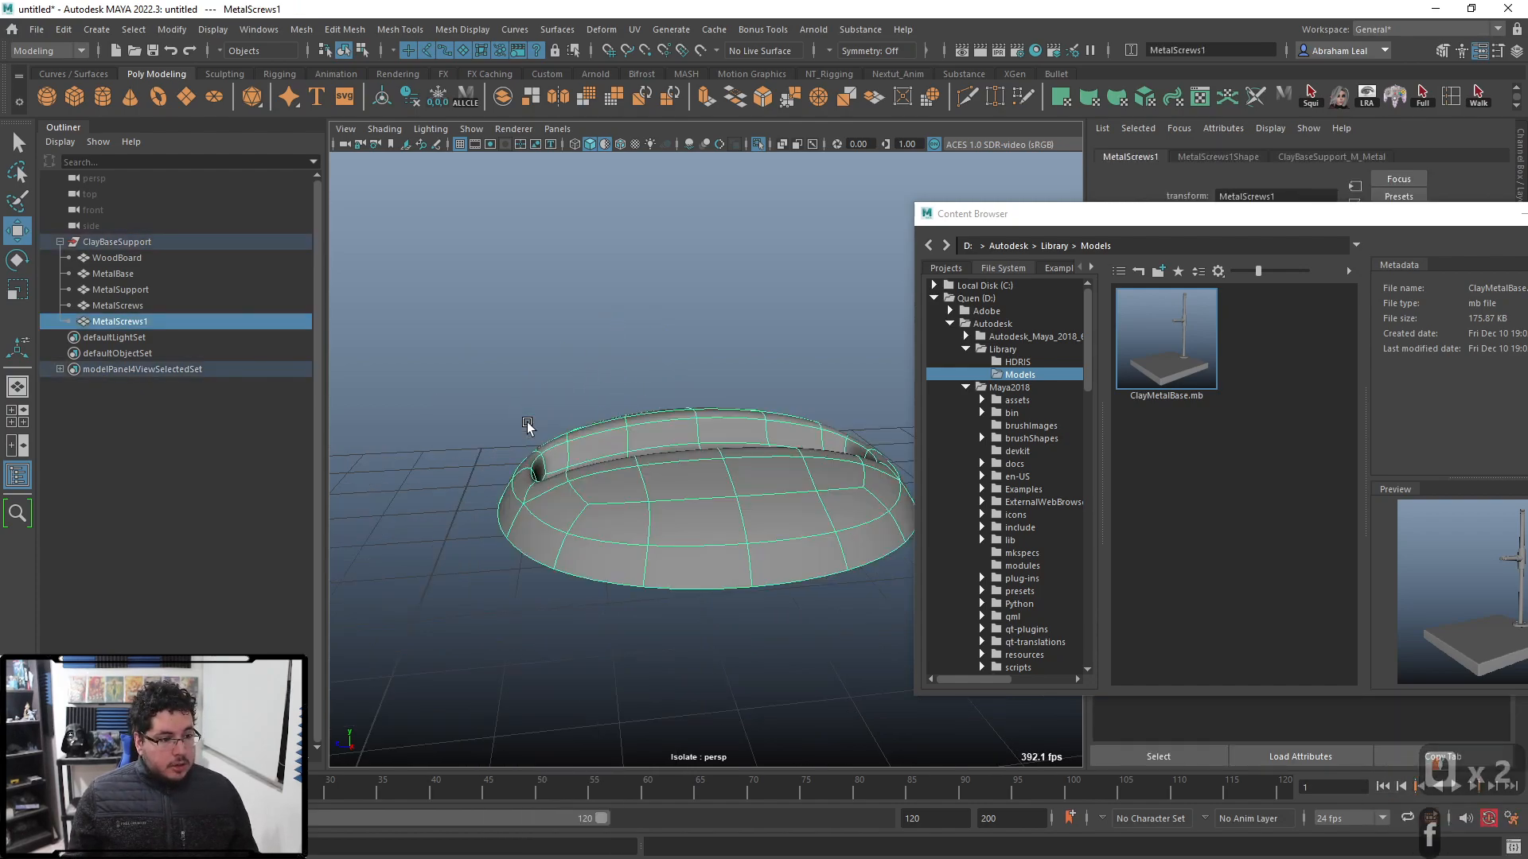
Step: Unparent the single screw from the ClayBaseSupport group, center its pivot, and freeze its transformations
key(shift+p)
alt+right_drag(528, 423, 374, 351)
alt+middle_drag(570, 395, 576, 334)
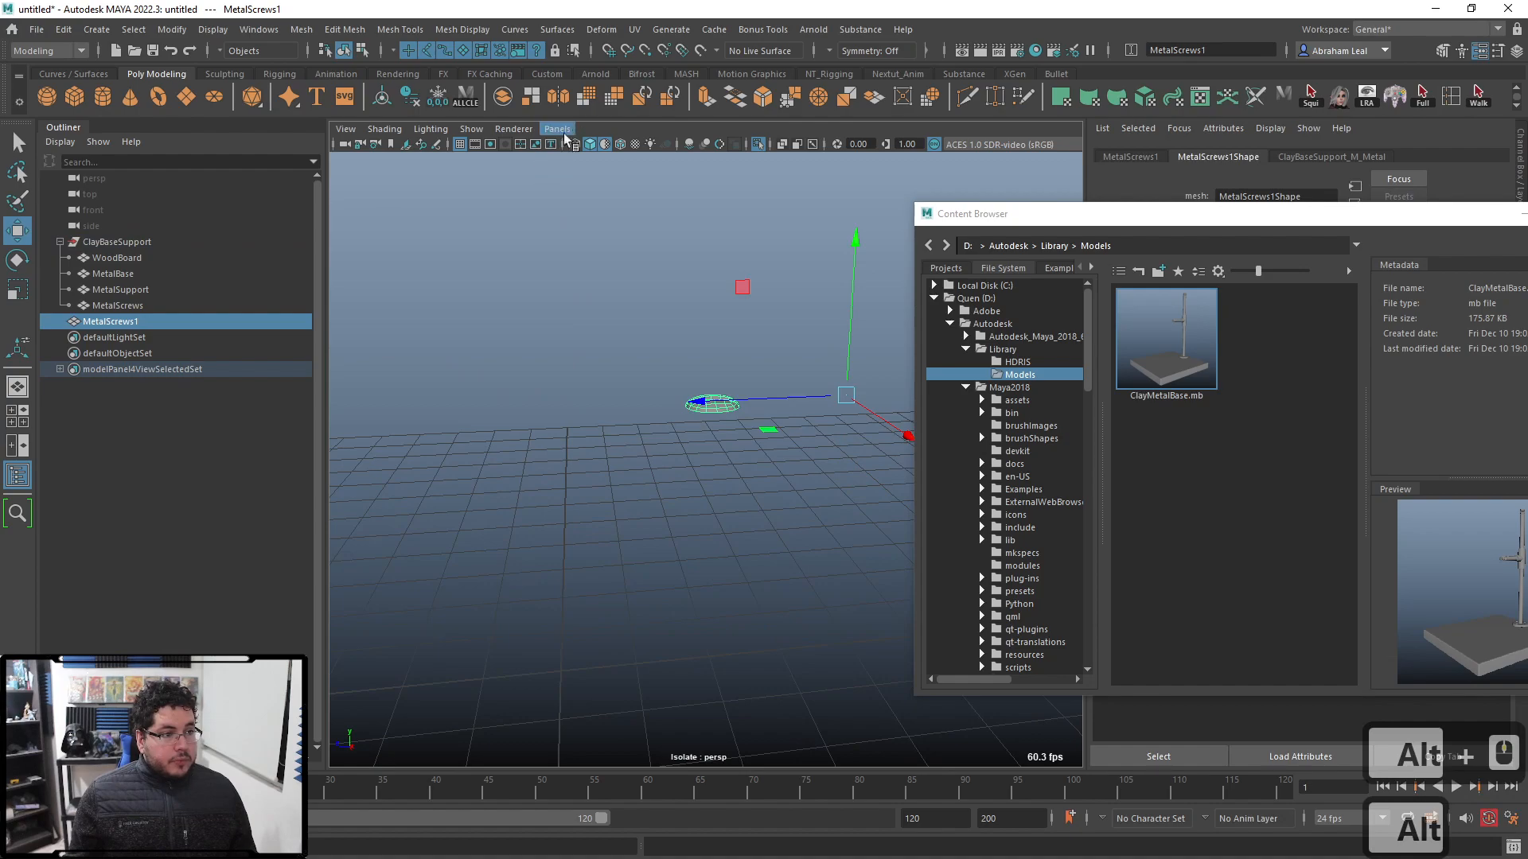
click(383, 102)
click(411, 102)
click(438, 103)
Step: Snap the single screw to the grid origin
key(w)
key(x)
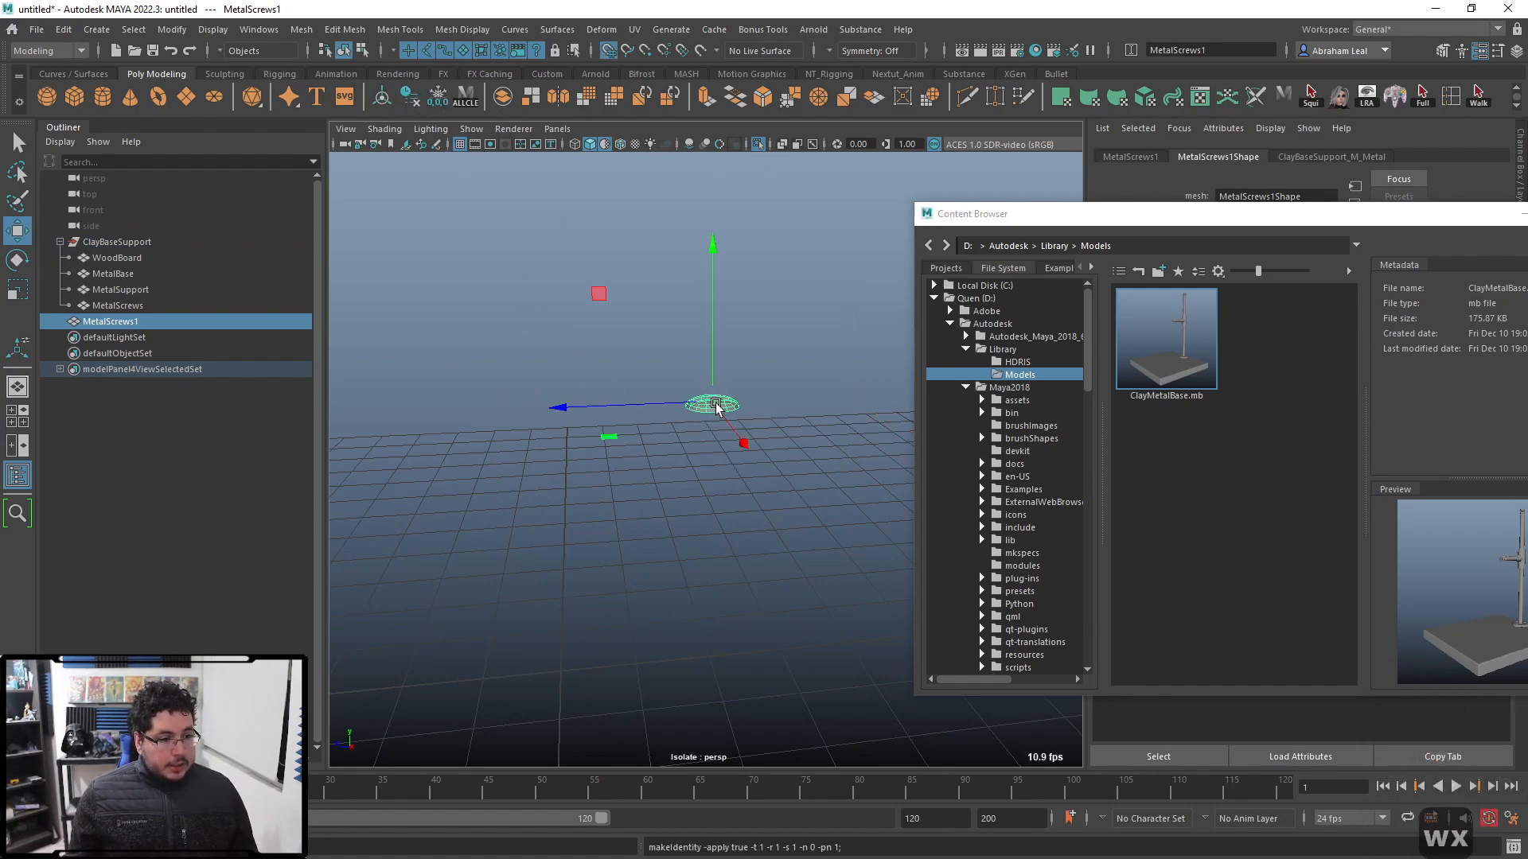
drag(714, 404, 562, 673)
alt+middle_drag(597, 665, 696, 522)
alt+drag(695, 522, 709, 573)
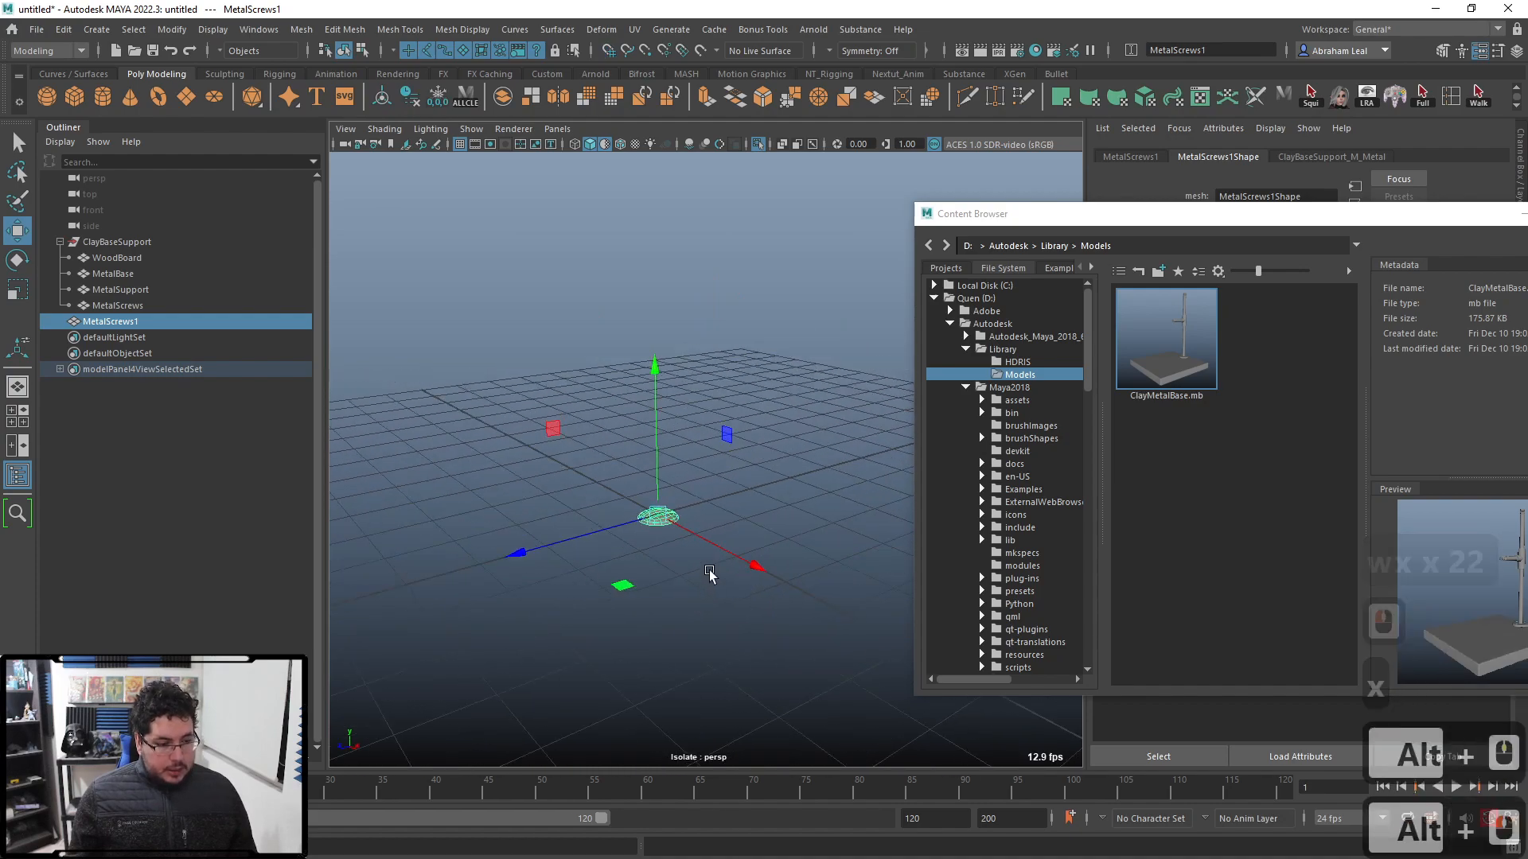
alt+right_drag(672, 573, 713, 566)
alt+middle_drag(713, 566, 746, 528)
alt+right_drag(746, 528, 639, 522)
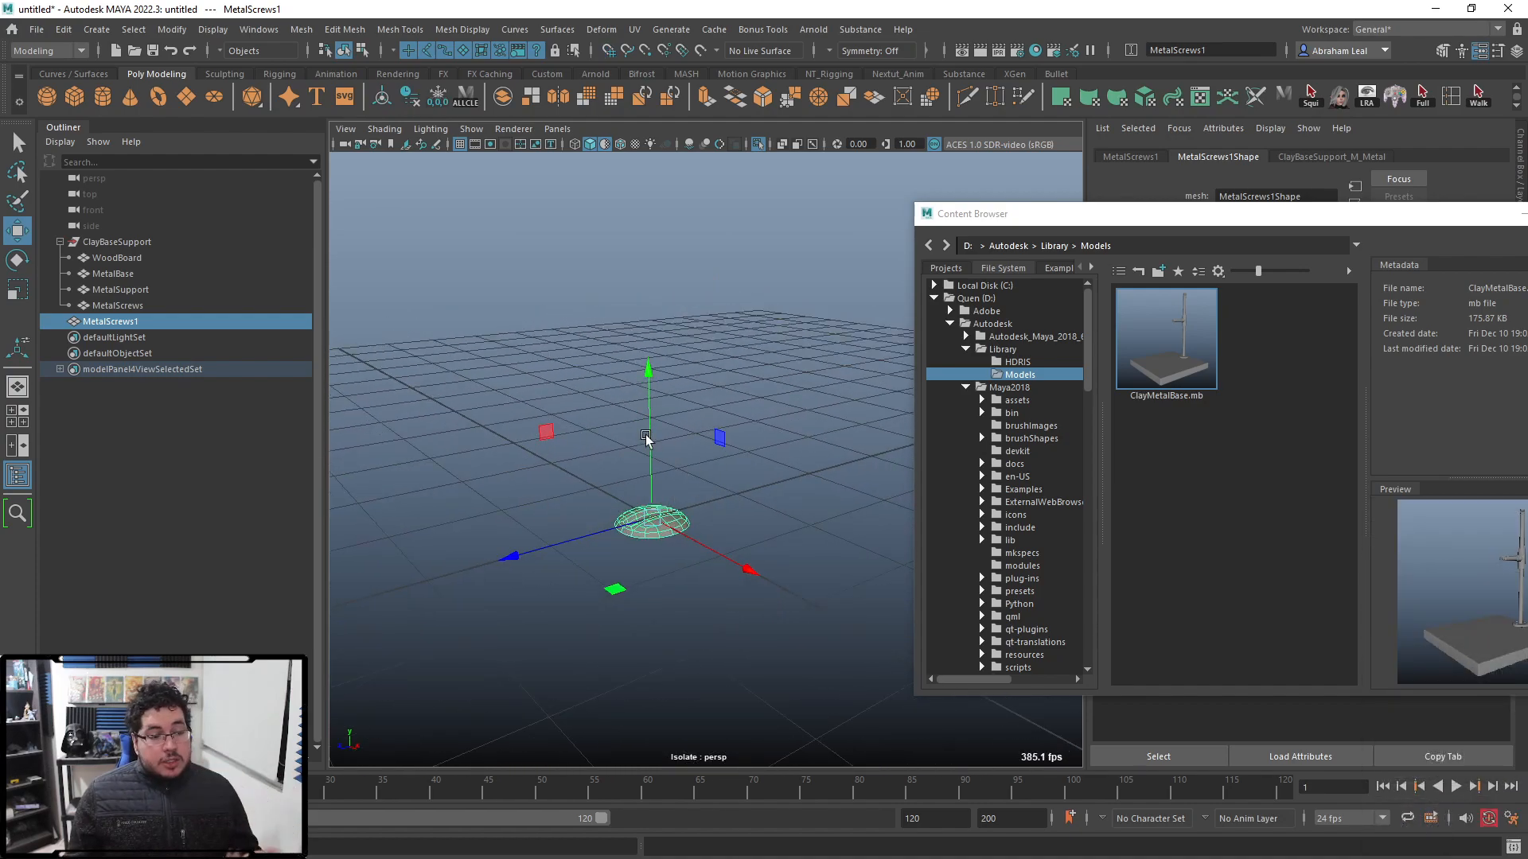
Step: Rename the single screw MetalScrews_Flat
double_click(168, 322)
key(BackSpace)
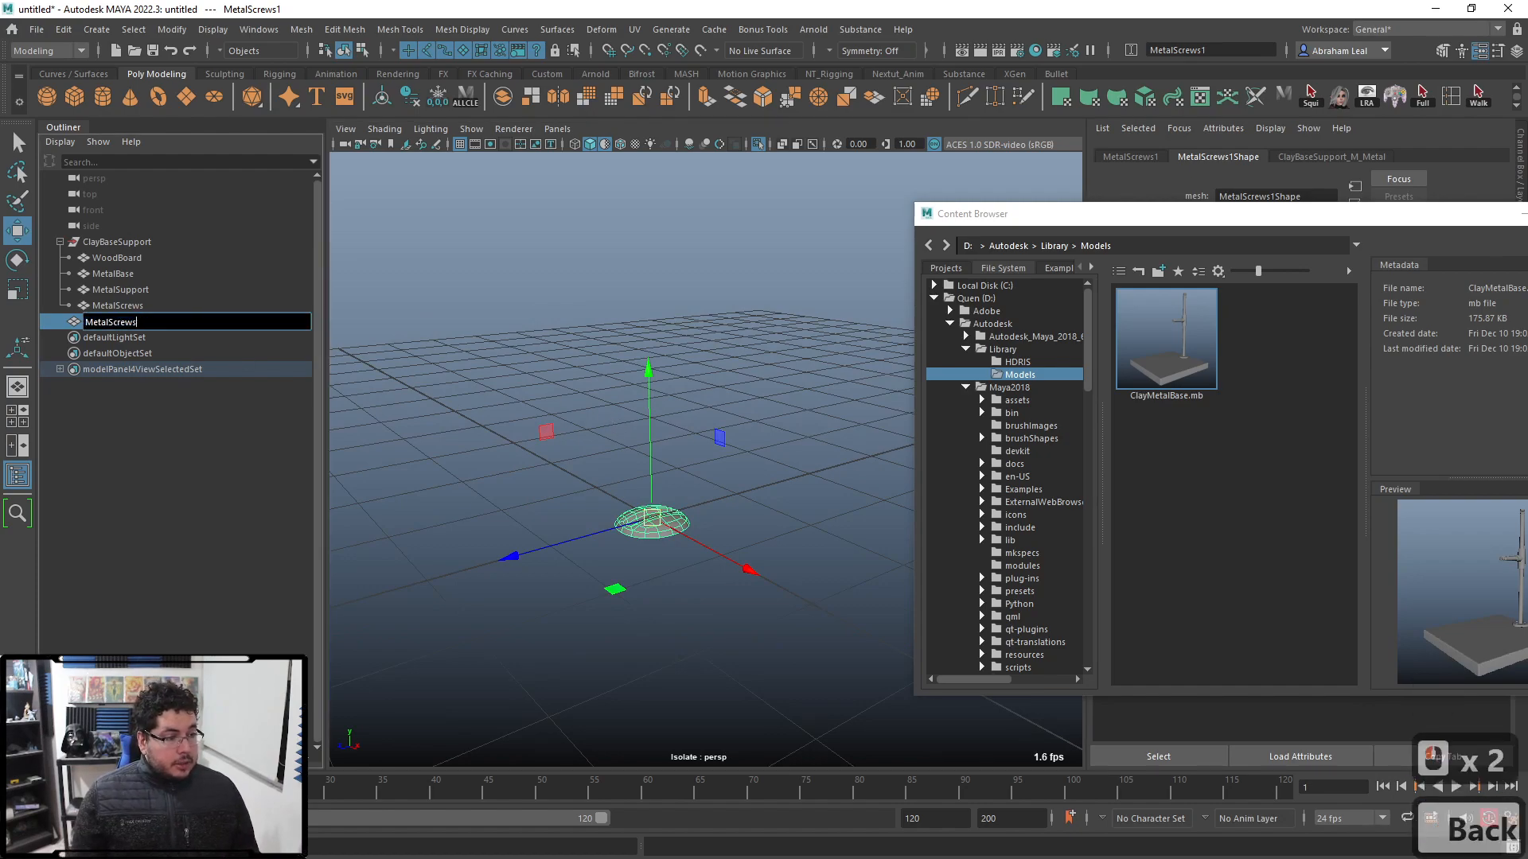
text(?Ftl)
key(BackSpace)
key(BackSpace)
key(BackSpace)
key(BackSpace)
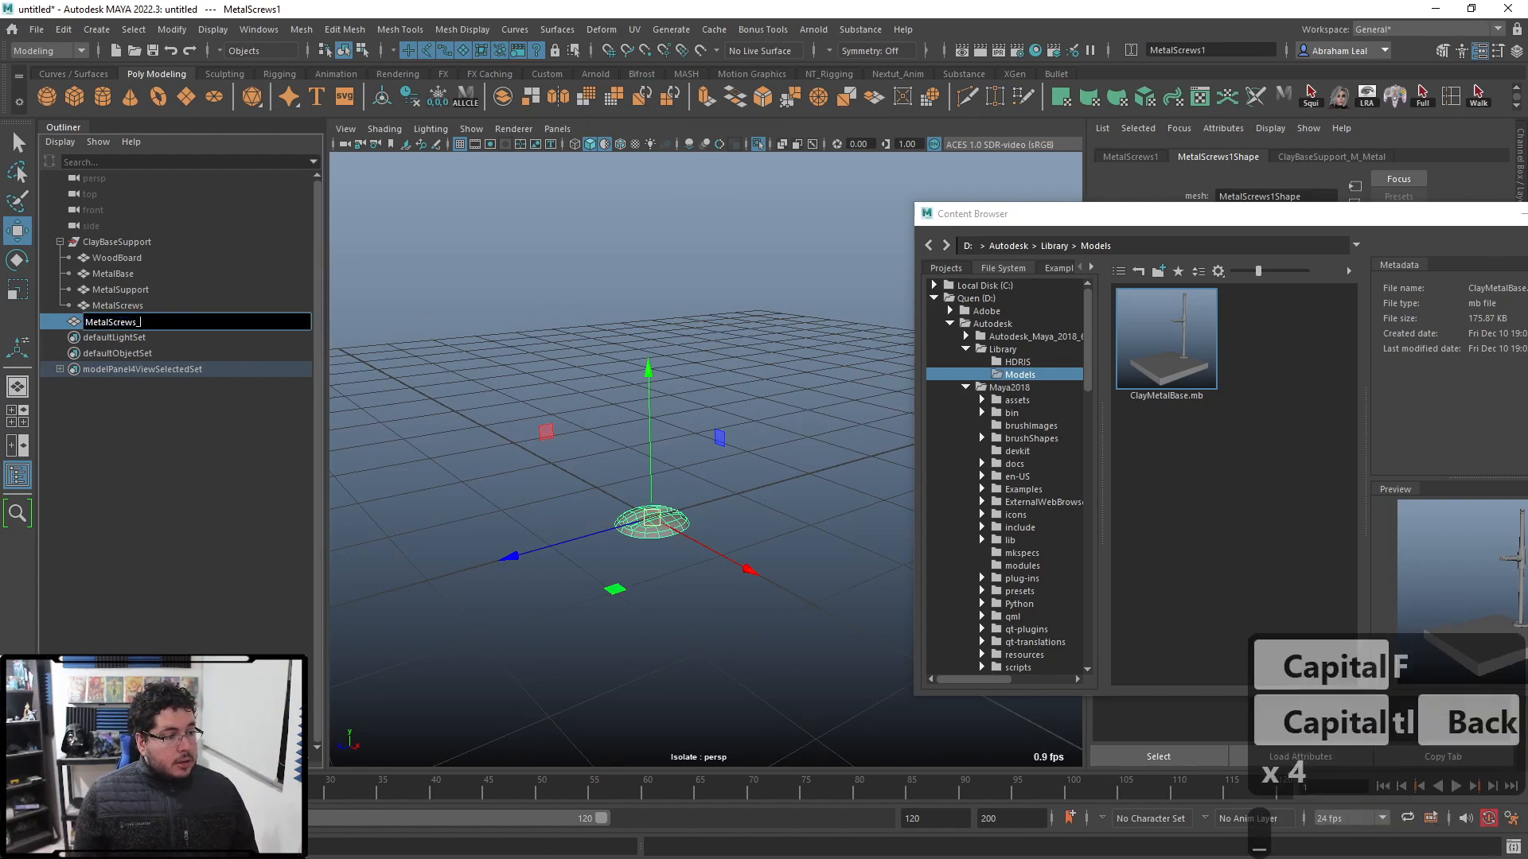
text(_Flat)
key(Return)
Step: Deselect the screw, hide the grid, and frame the slotted head from above for its thumbnail
click(549, 321)
alt+drag(549, 322, 586, 307)
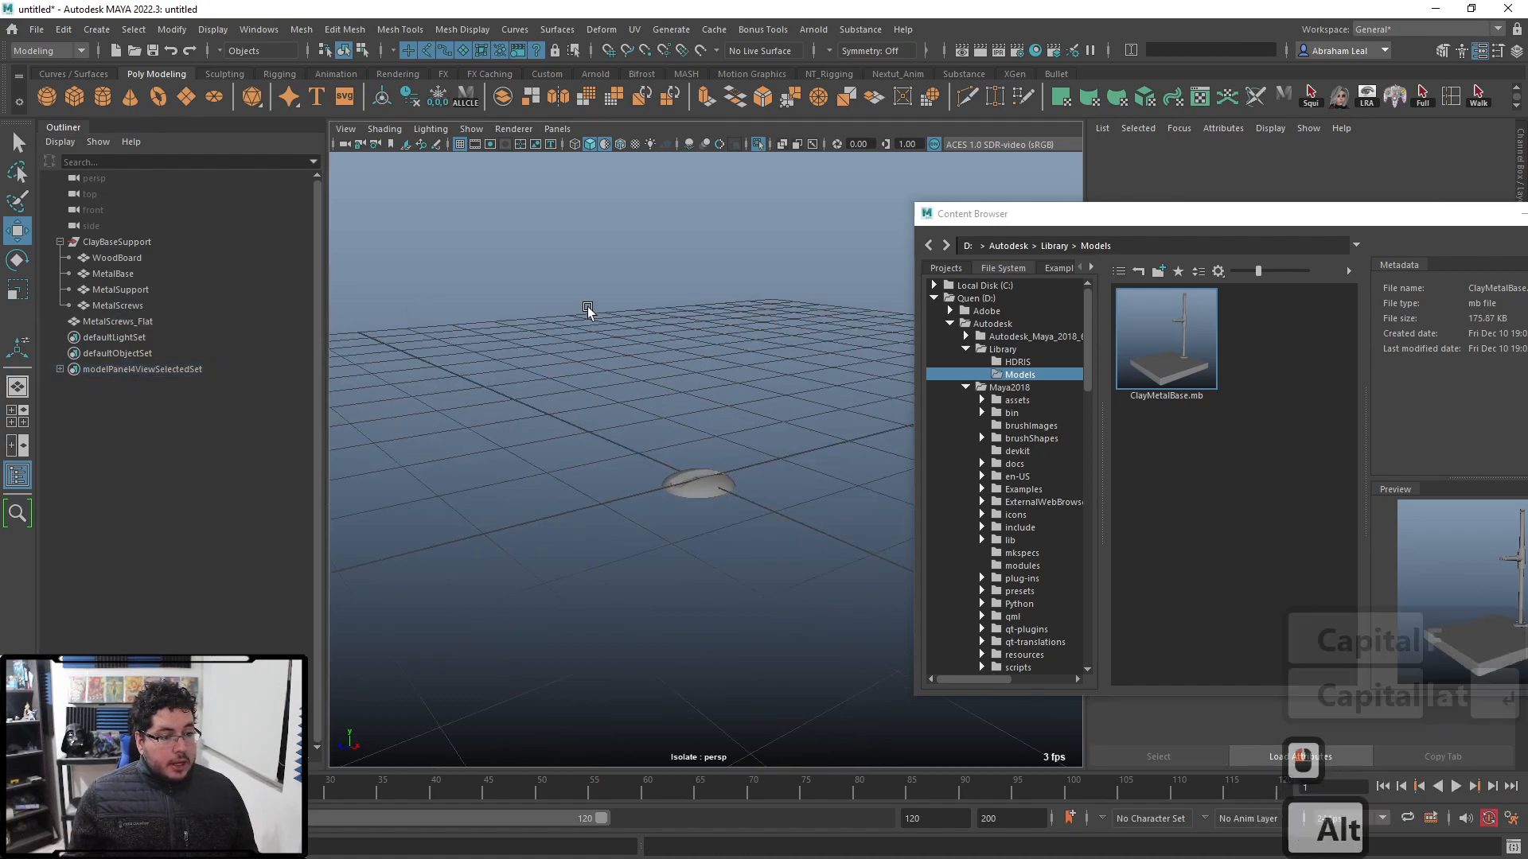
alt+right_drag(587, 307, 602, 288)
click(460, 144)
alt+drag(557, 317, 570, 350)
alt+right_drag(570, 350, 727, 549)
alt+middle_drag(727, 549, 771, 546)
alt+right_drag(771, 546, 776, 551)
alt+drag(776, 550, 767, 586)
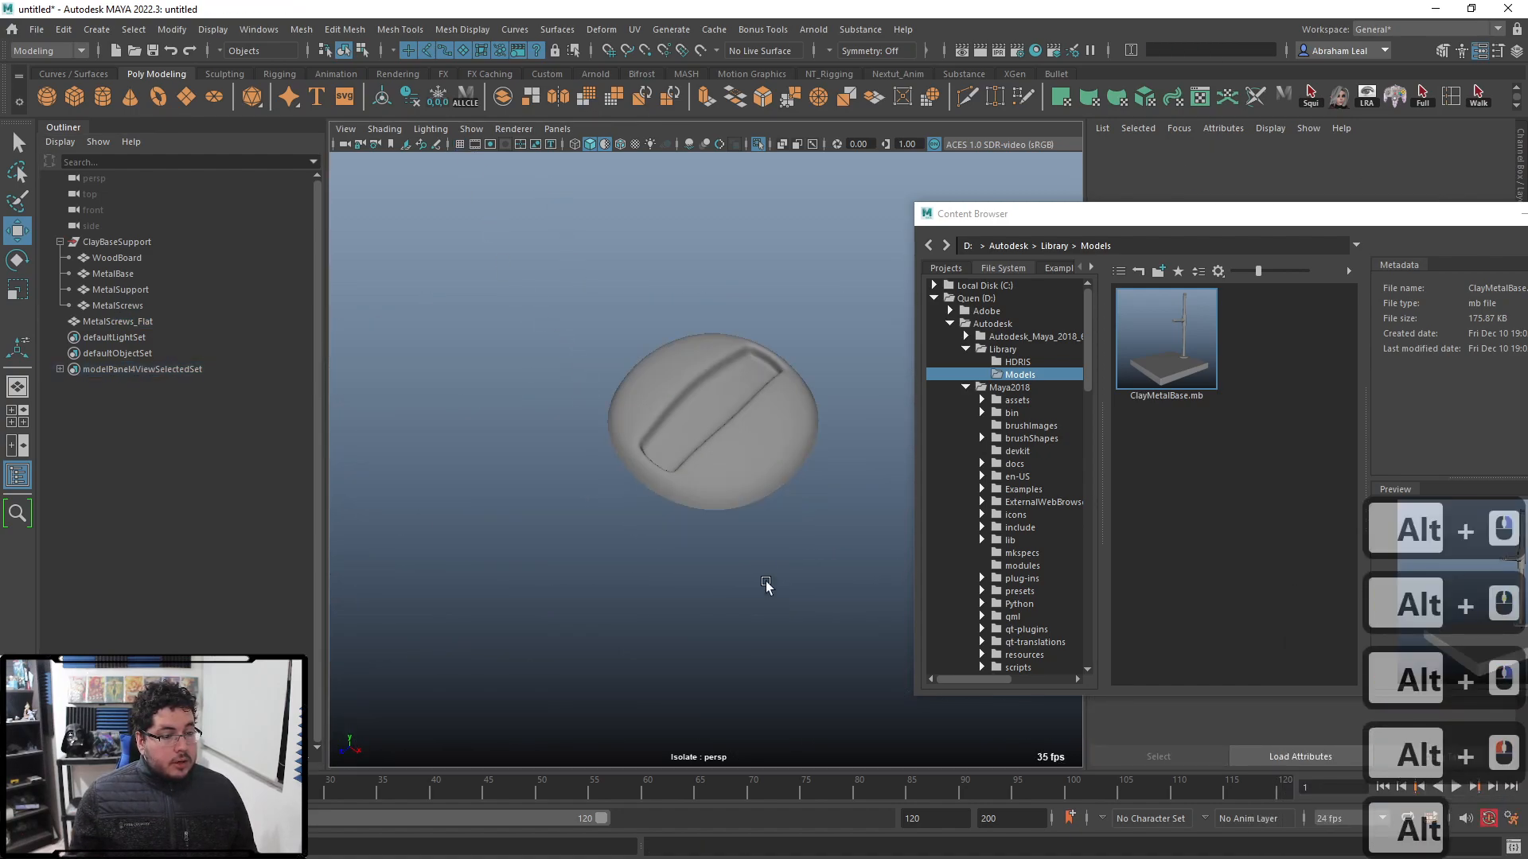
Step: Begin exporting the selected MetalScrews_Flat to the Models library folder, and capture and save a thumbnail of it
click(634, 389)
click(36, 30)
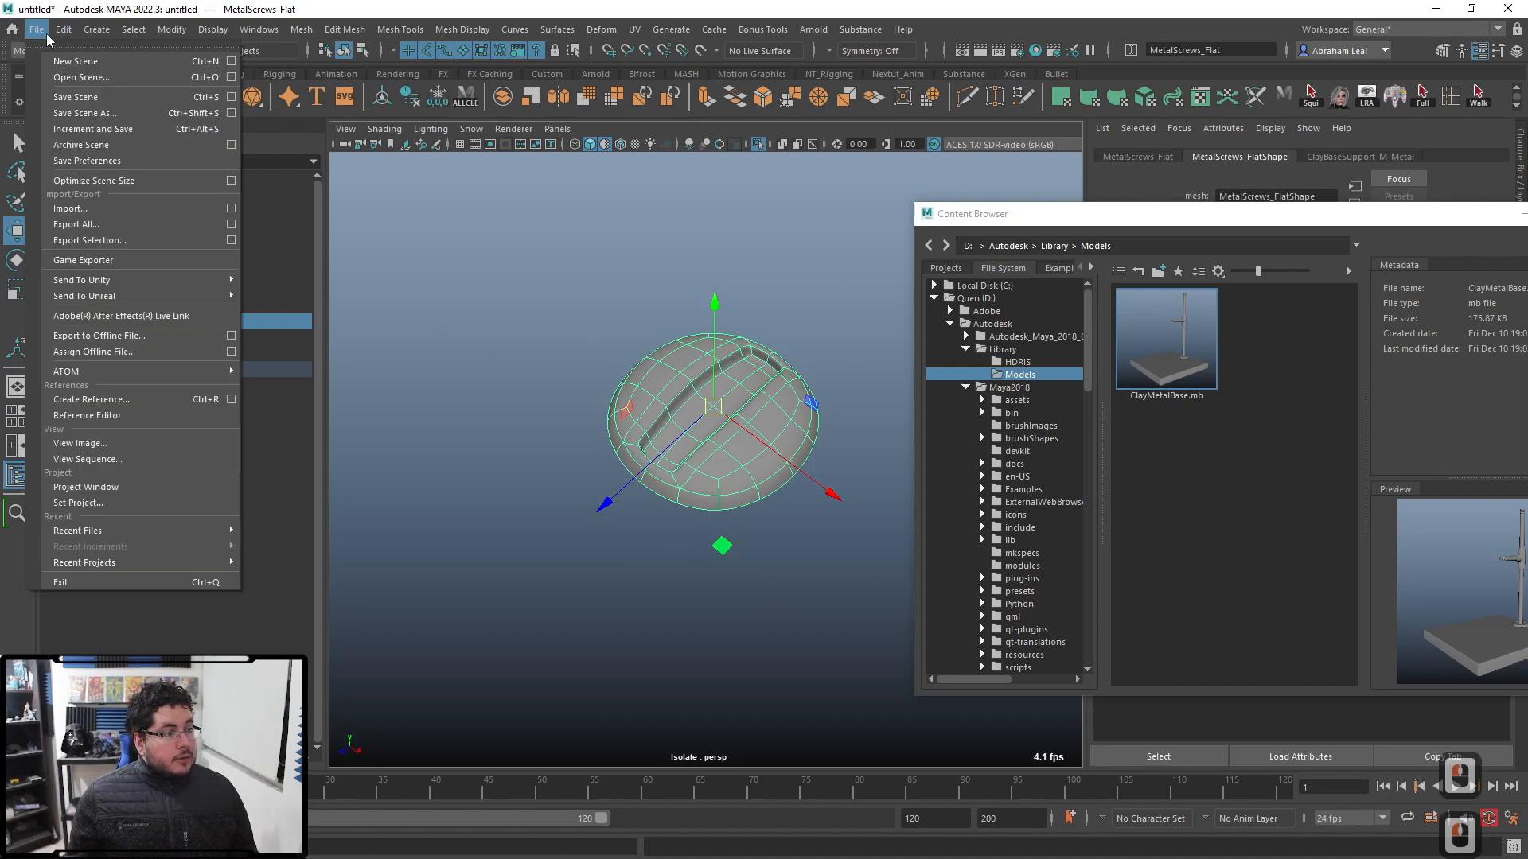
click(123, 241)
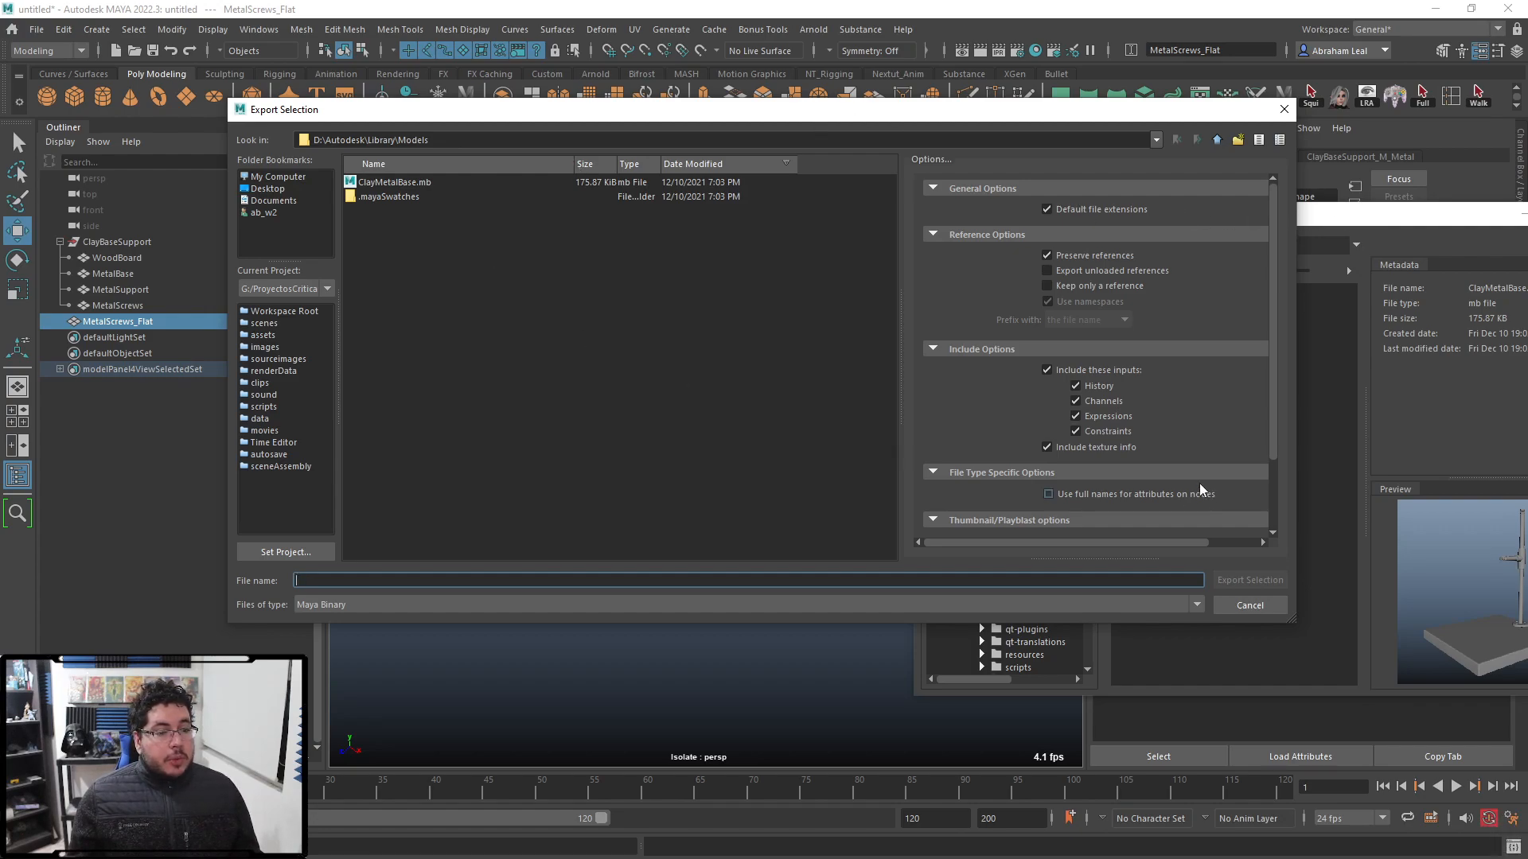
scroll(1098, 497, down, 2)
click(1100, 491)
alt+drag(774, 380, 883, 365)
click(774, 312)
click(1001, 330)
click(675, 461)
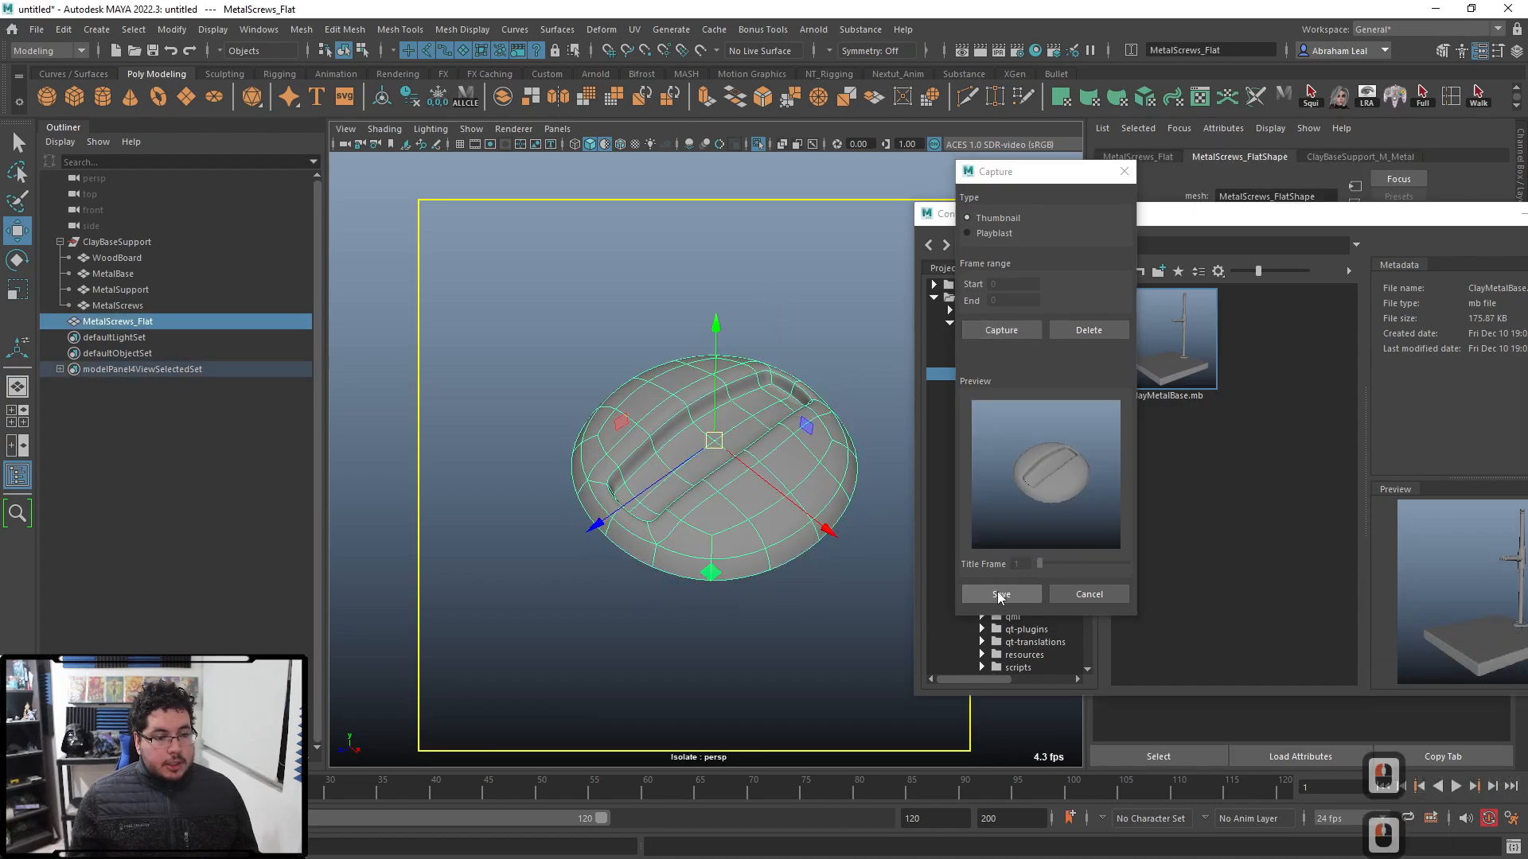
click(1001, 593)
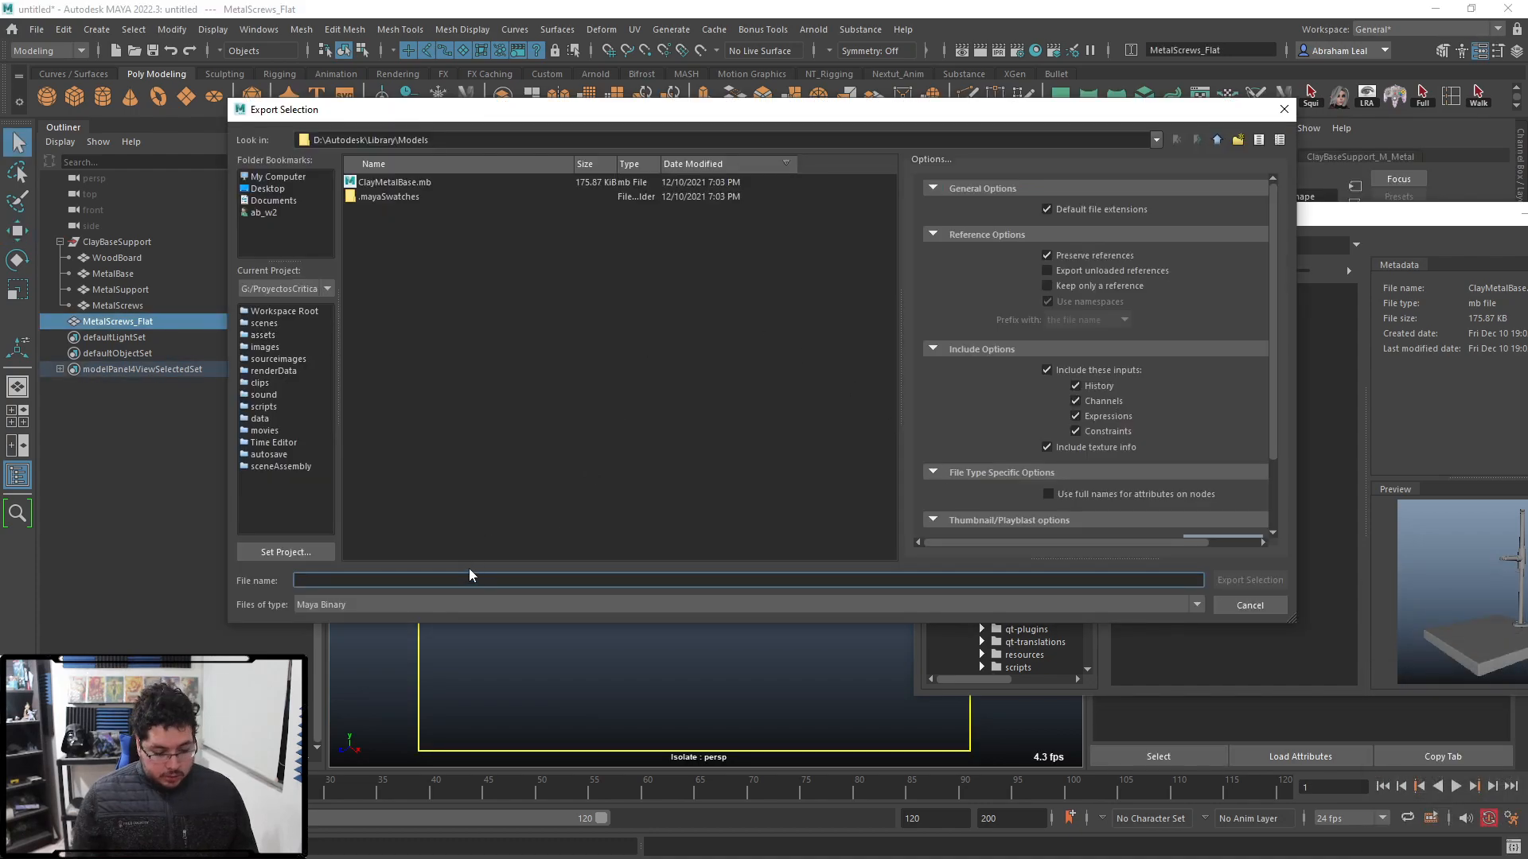
Step: Export the selection as a Maya Binary file named FlatHeadScrew, and deselect the screw
text(FlatHeadScrew)
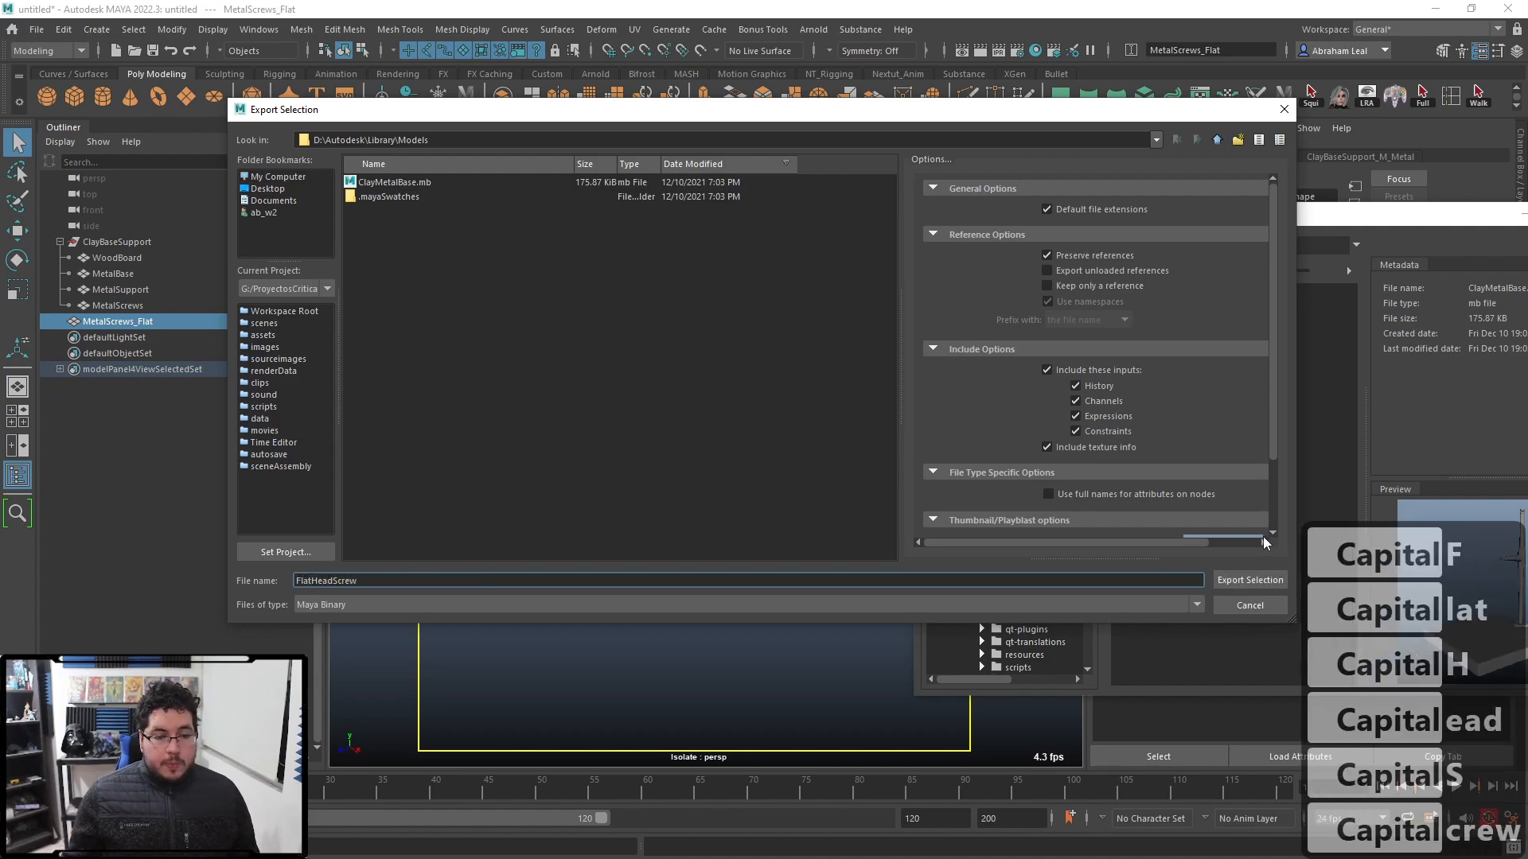
click(1251, 580)
click(848, 333)
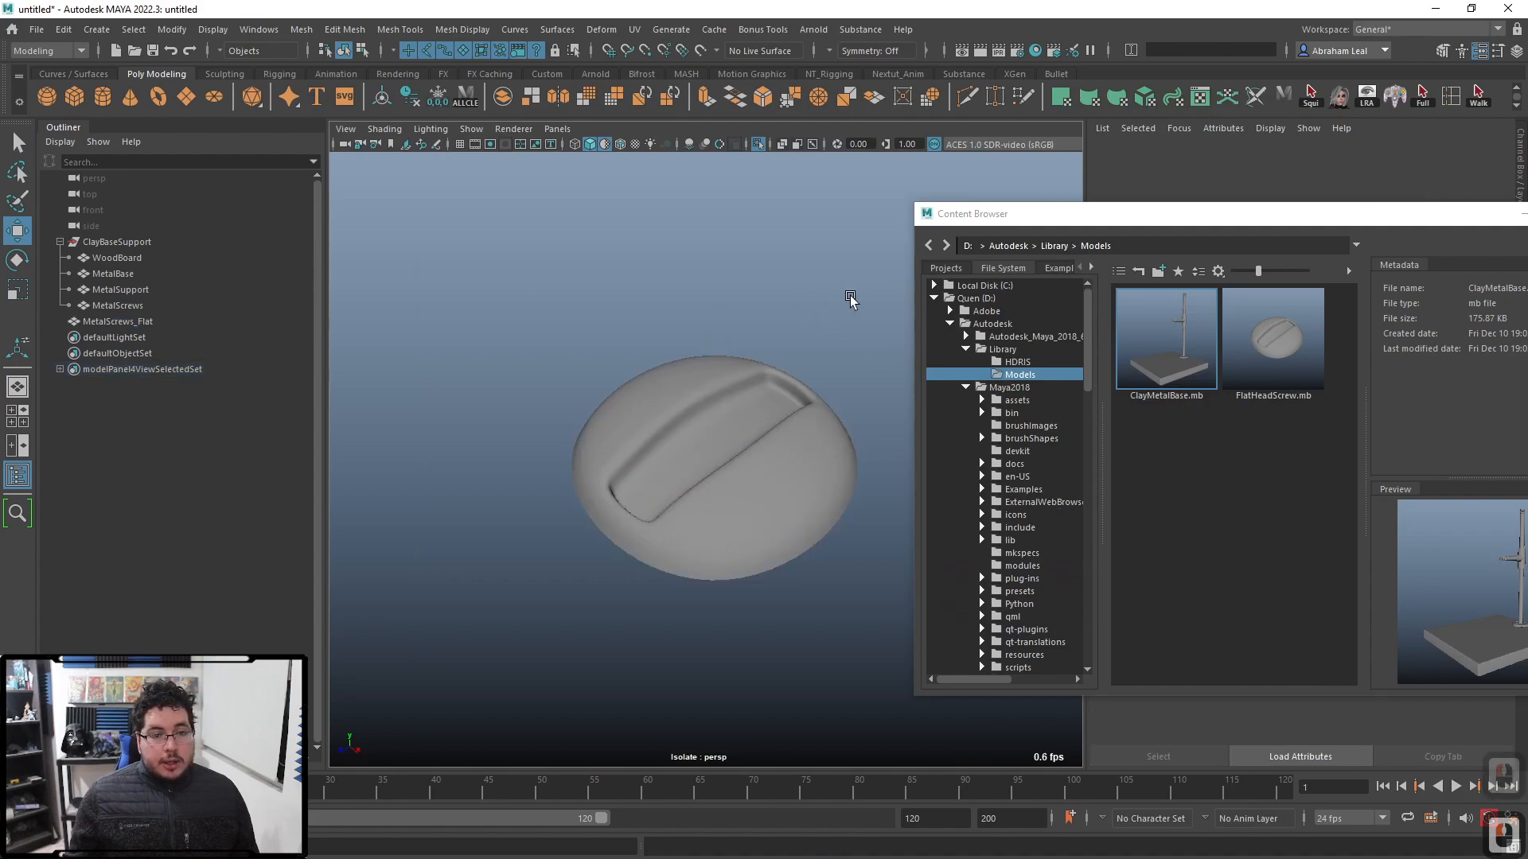
Step: Open the chainmailCoif.mb scene from the project's scenes folder, with the Content Browser beside the model
drag(1274, 213, 649, 163)
click(1004, 230)
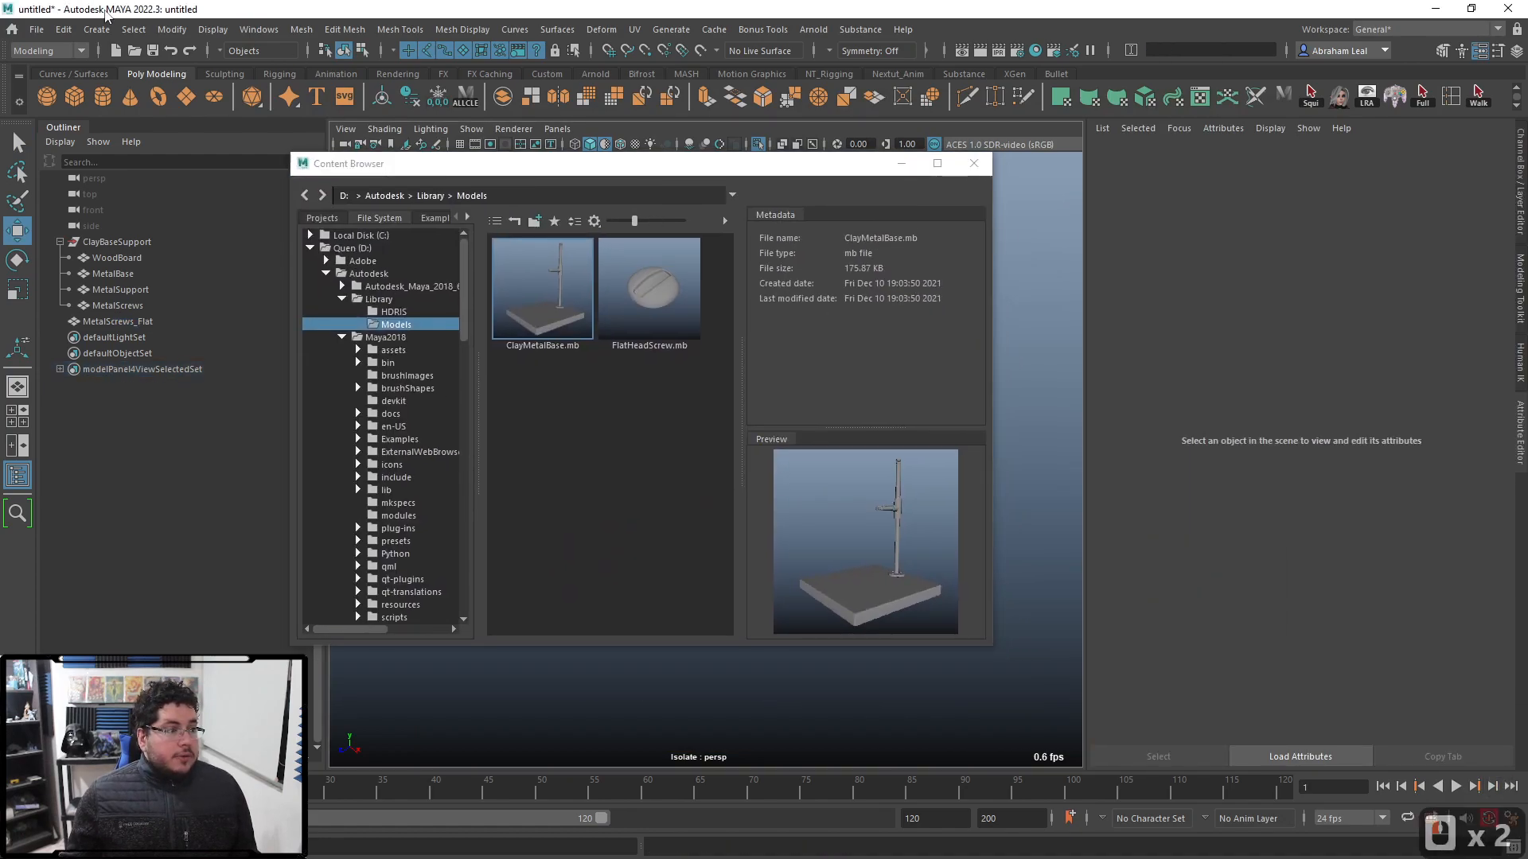
click(135, 50)
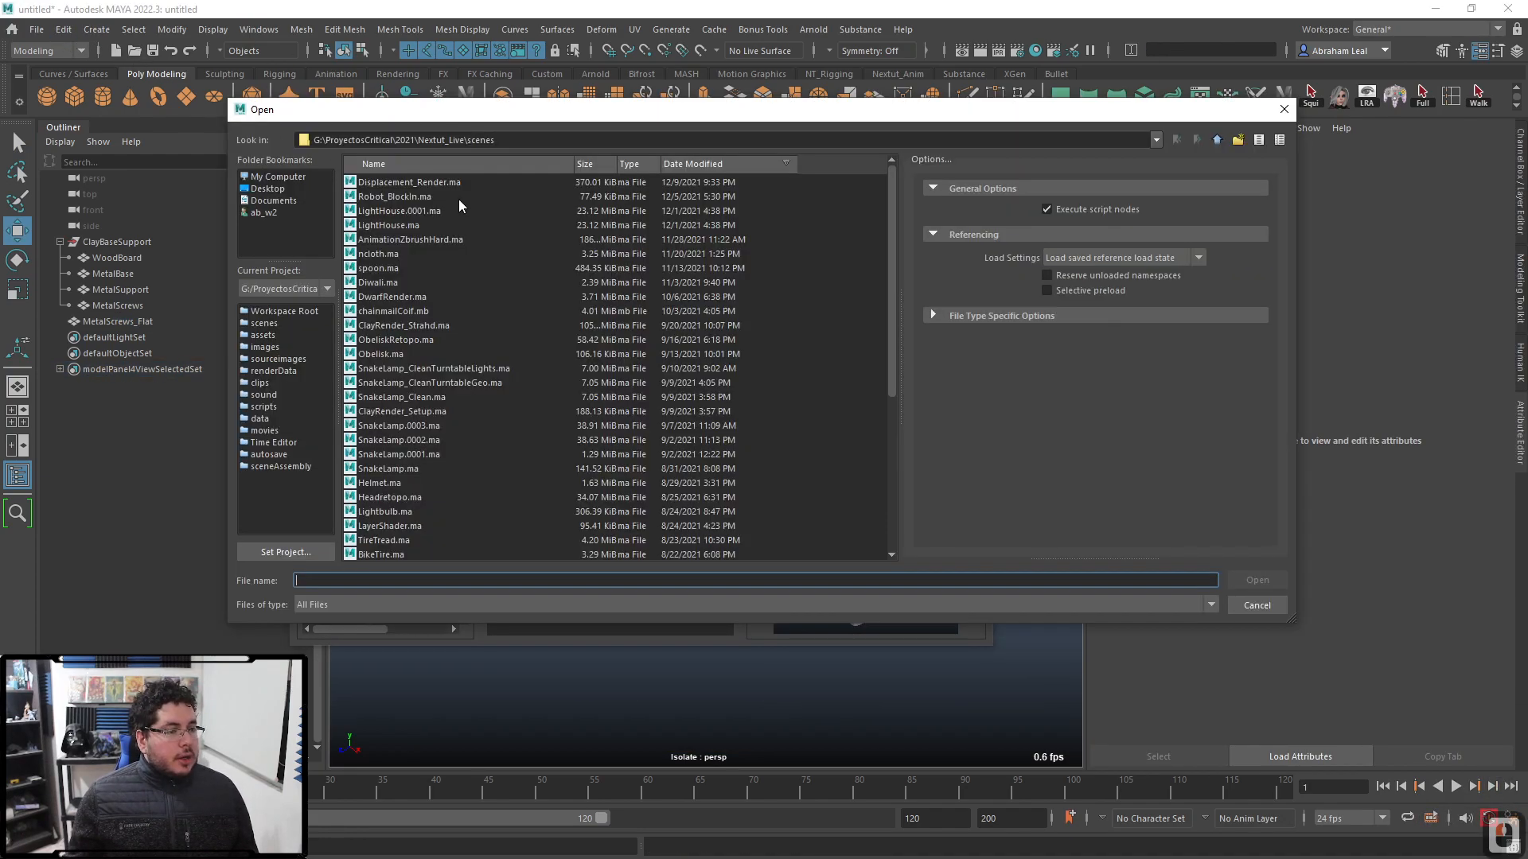
click(395, 211)
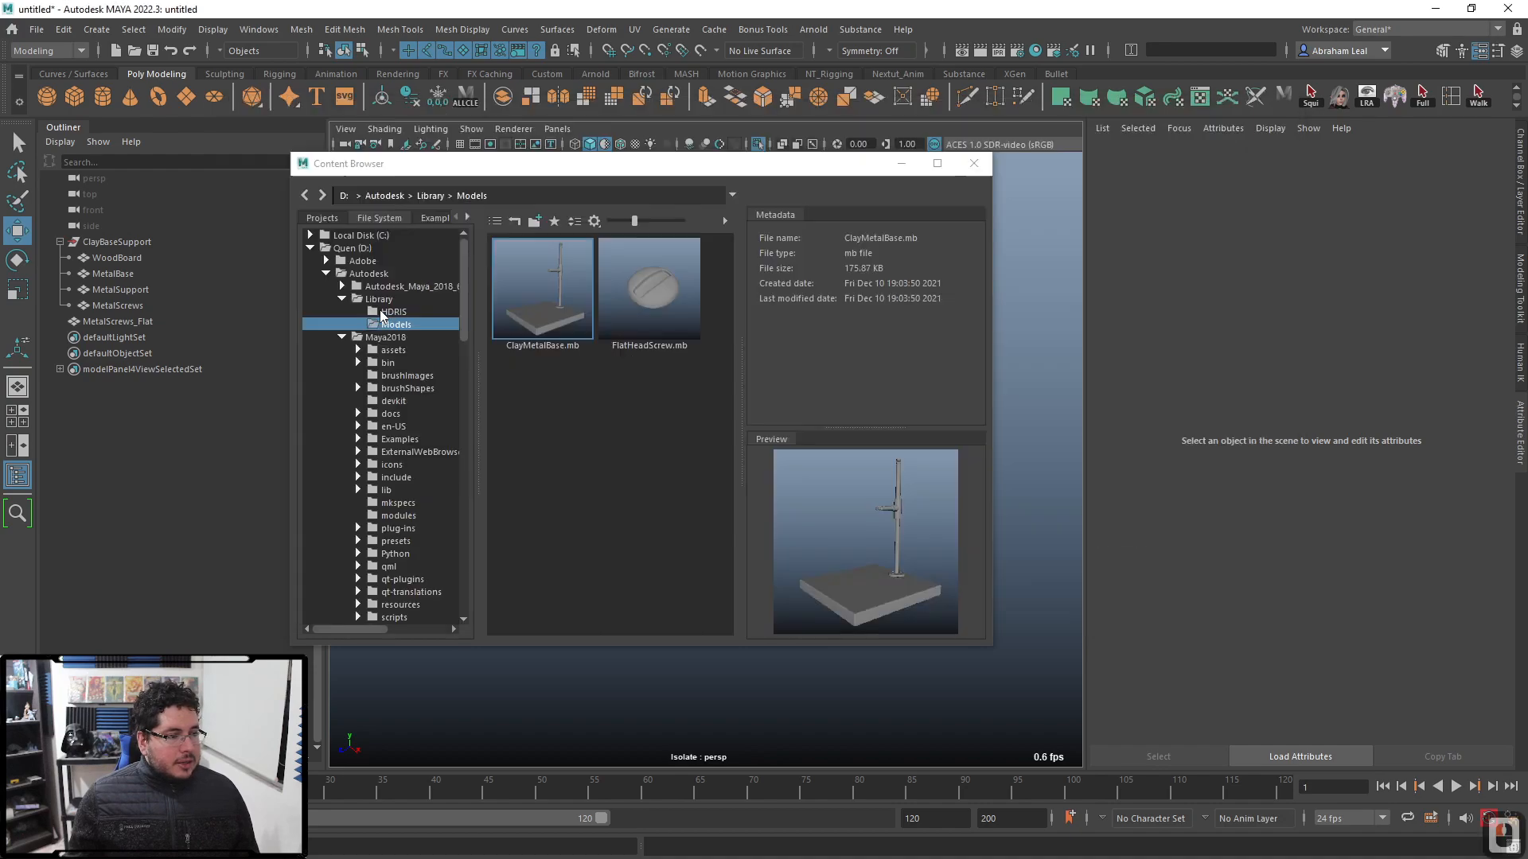
double_click(542, 288)
click(764, 442)
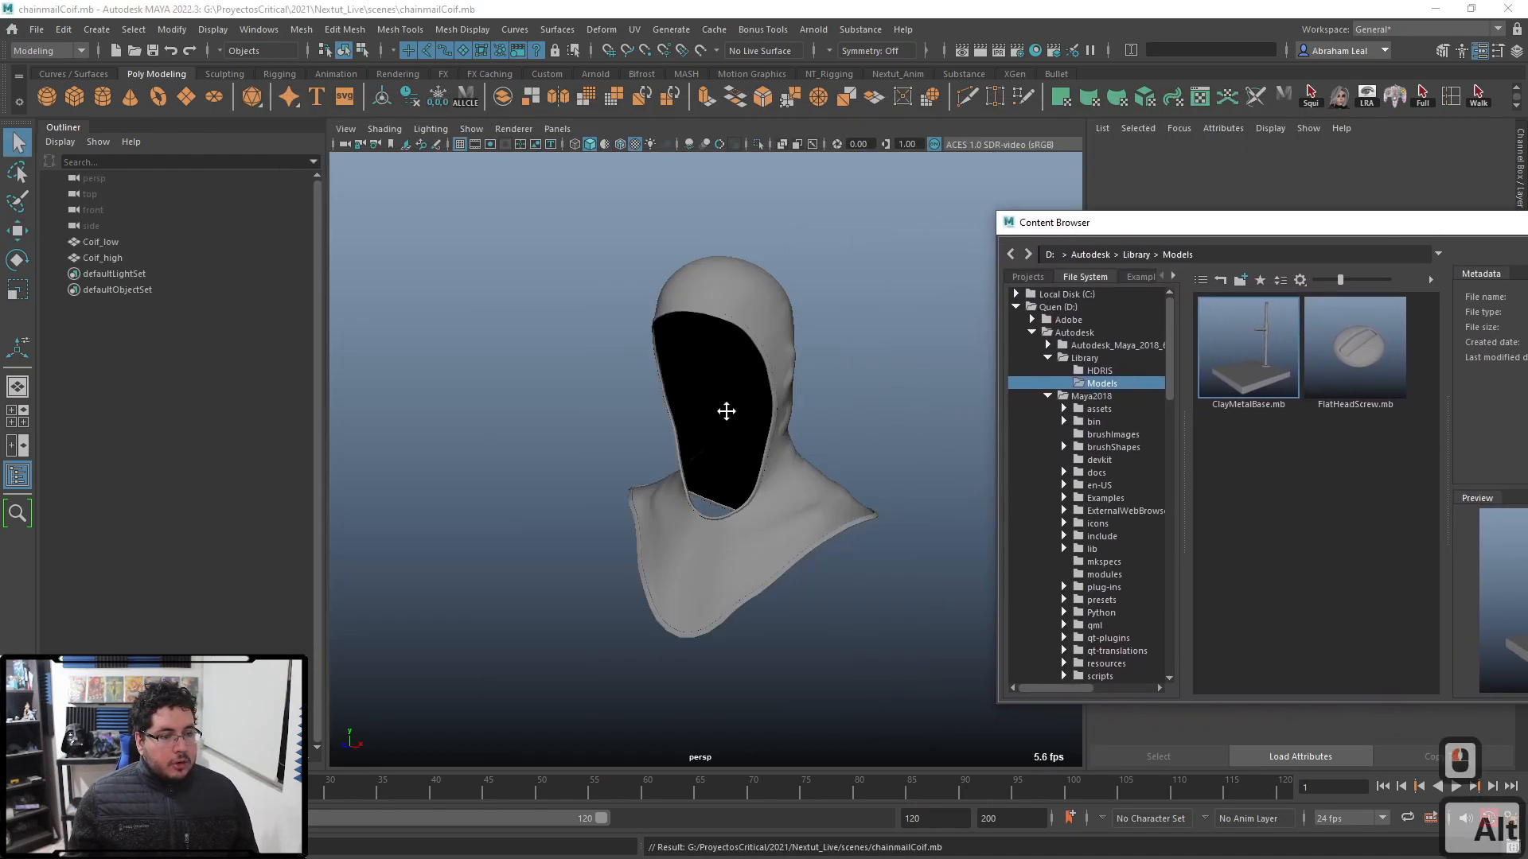
alt+right_drag(726, 411, 818, 471)
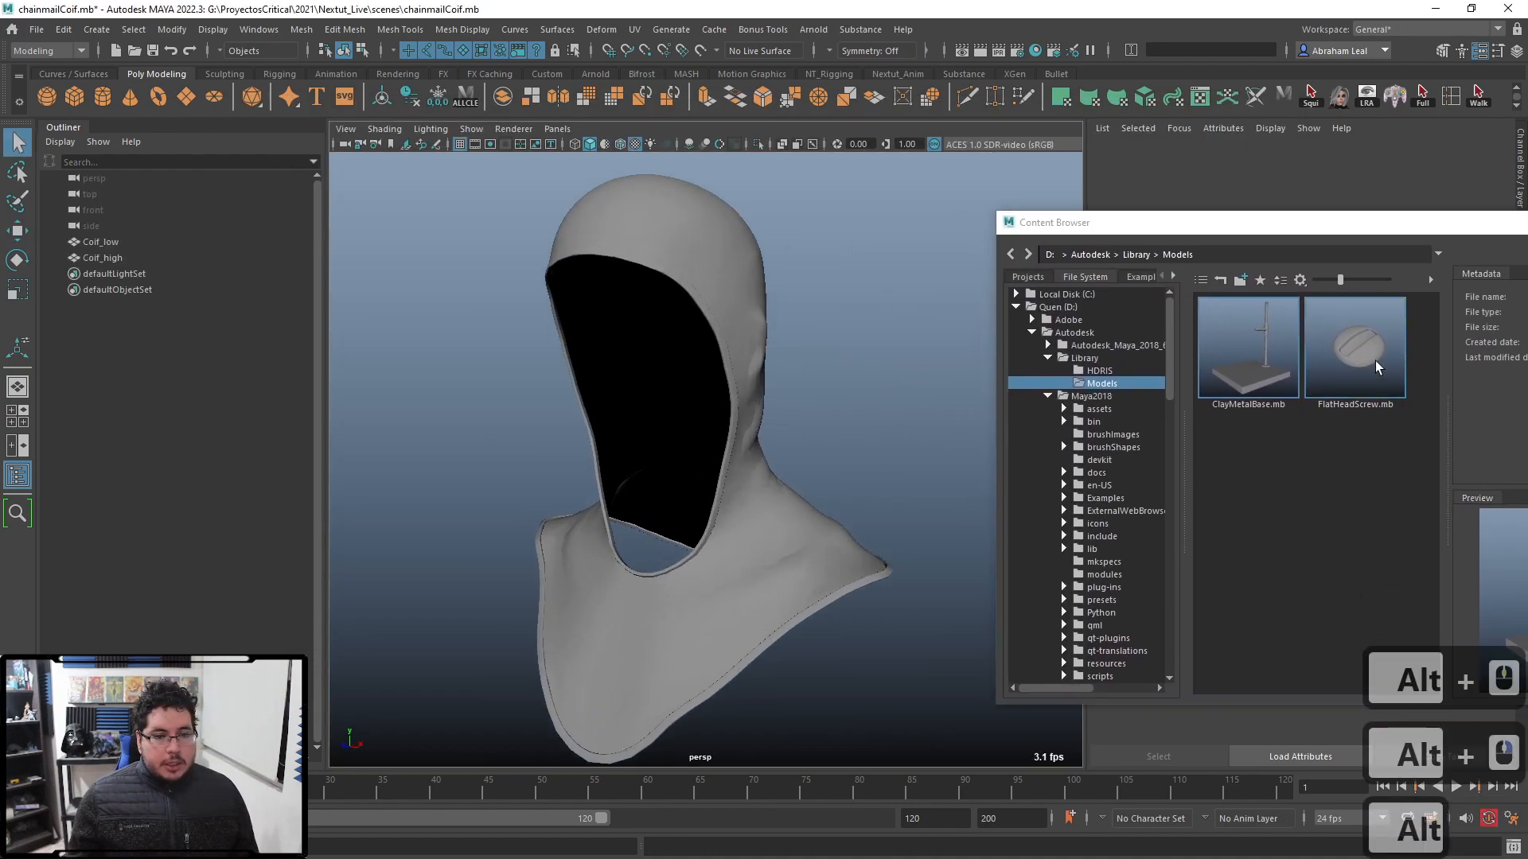
Step: Import FlatHeadScrew.mb from the library into the coif scene, select it to check its placement, and delete it
drag(1356, 348, 885, 418)
alt+middle_drag(691, 646, 761, 429)
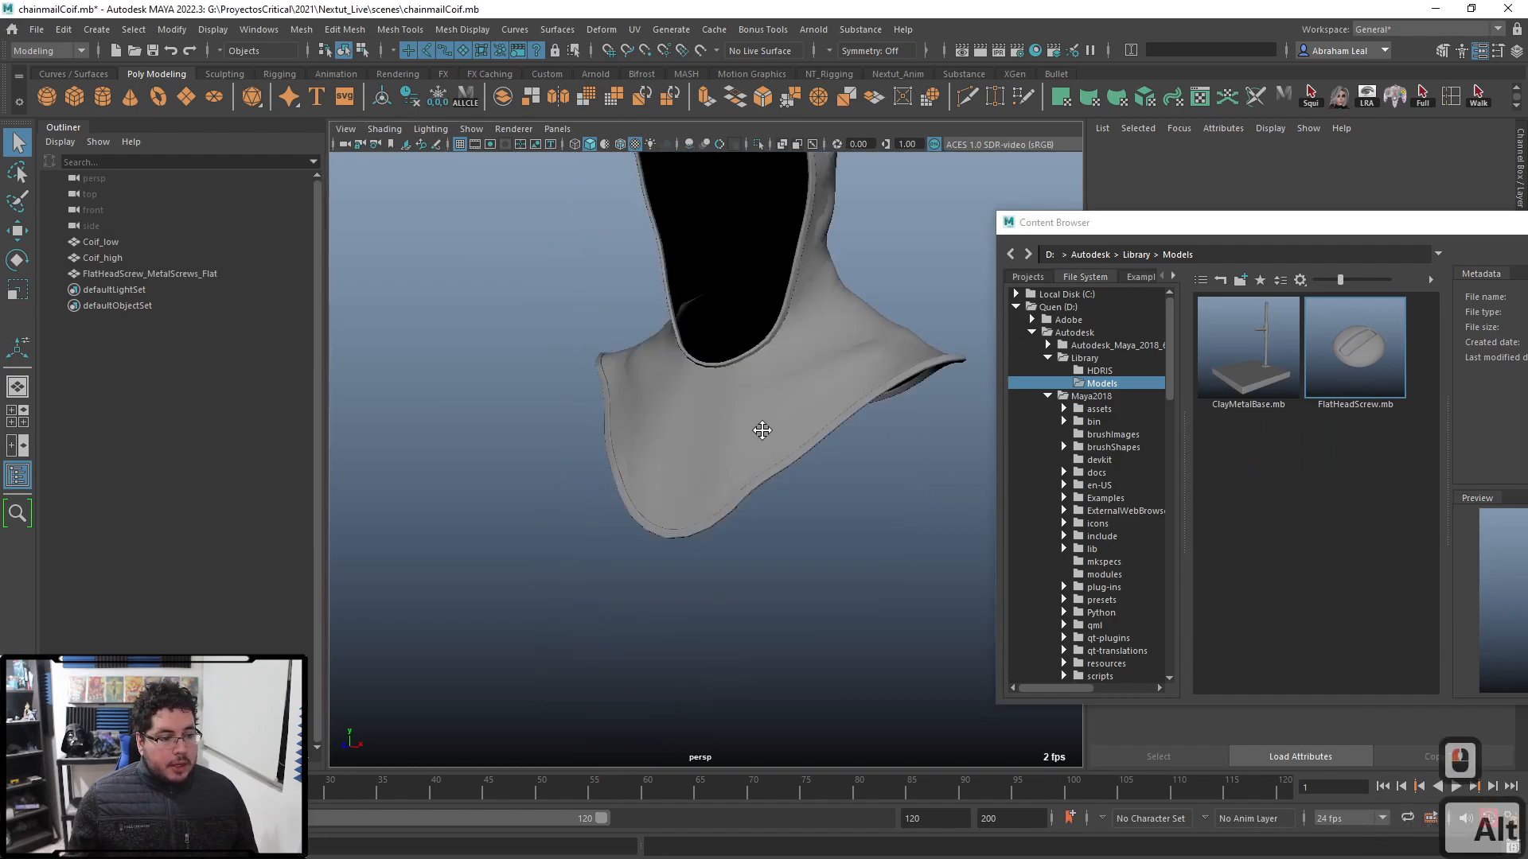
alt+drag(760, 438, 731, 646)
alt+right_drag(688, 549, 744, 529)
click(766, 417)
alt+right_drag(747, 437, 740, 518)
key(w)
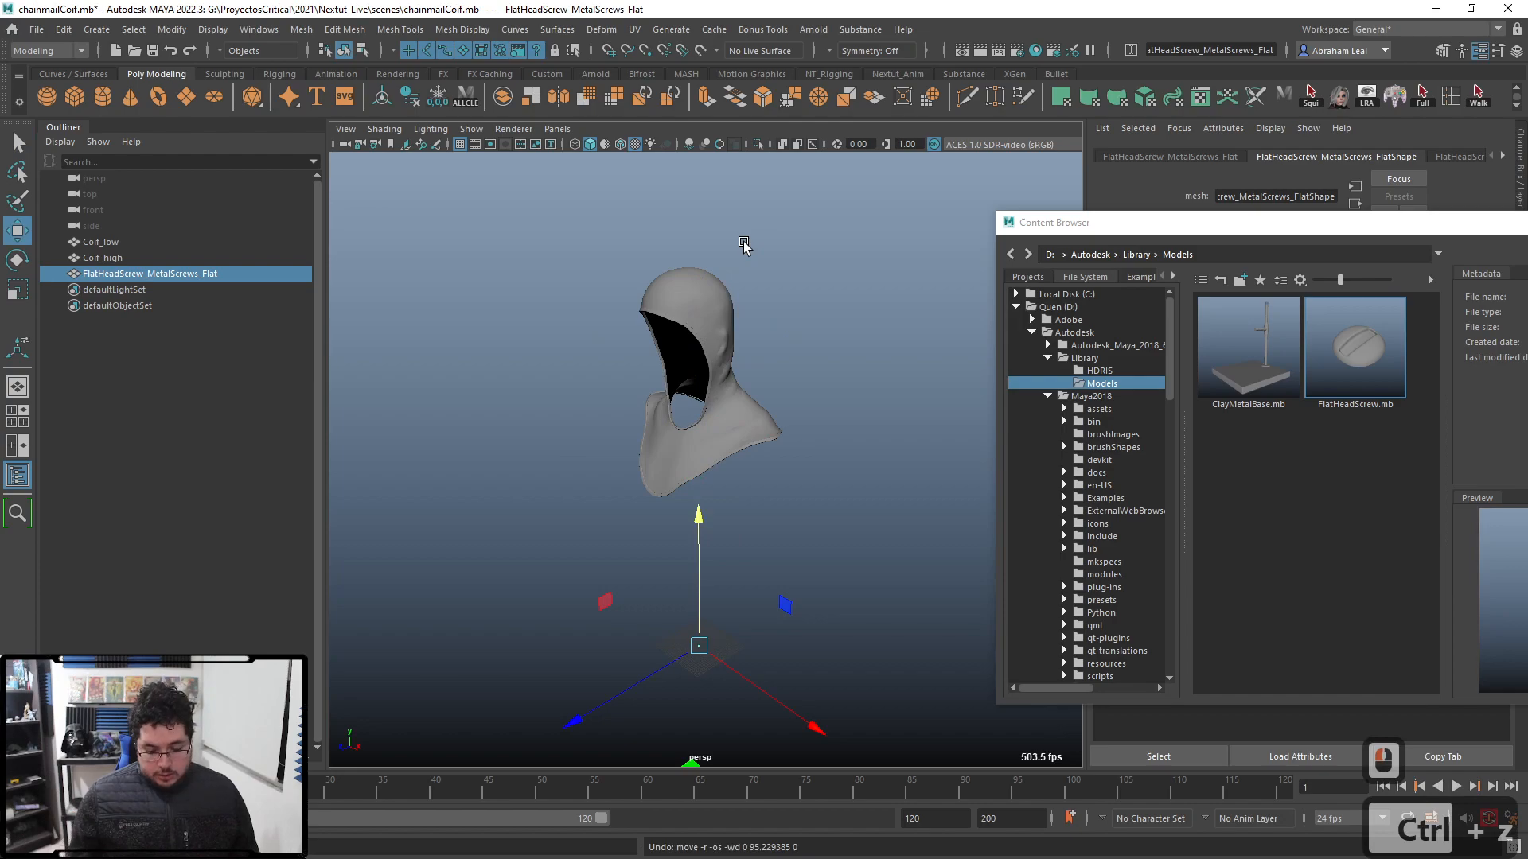
key(Delete)
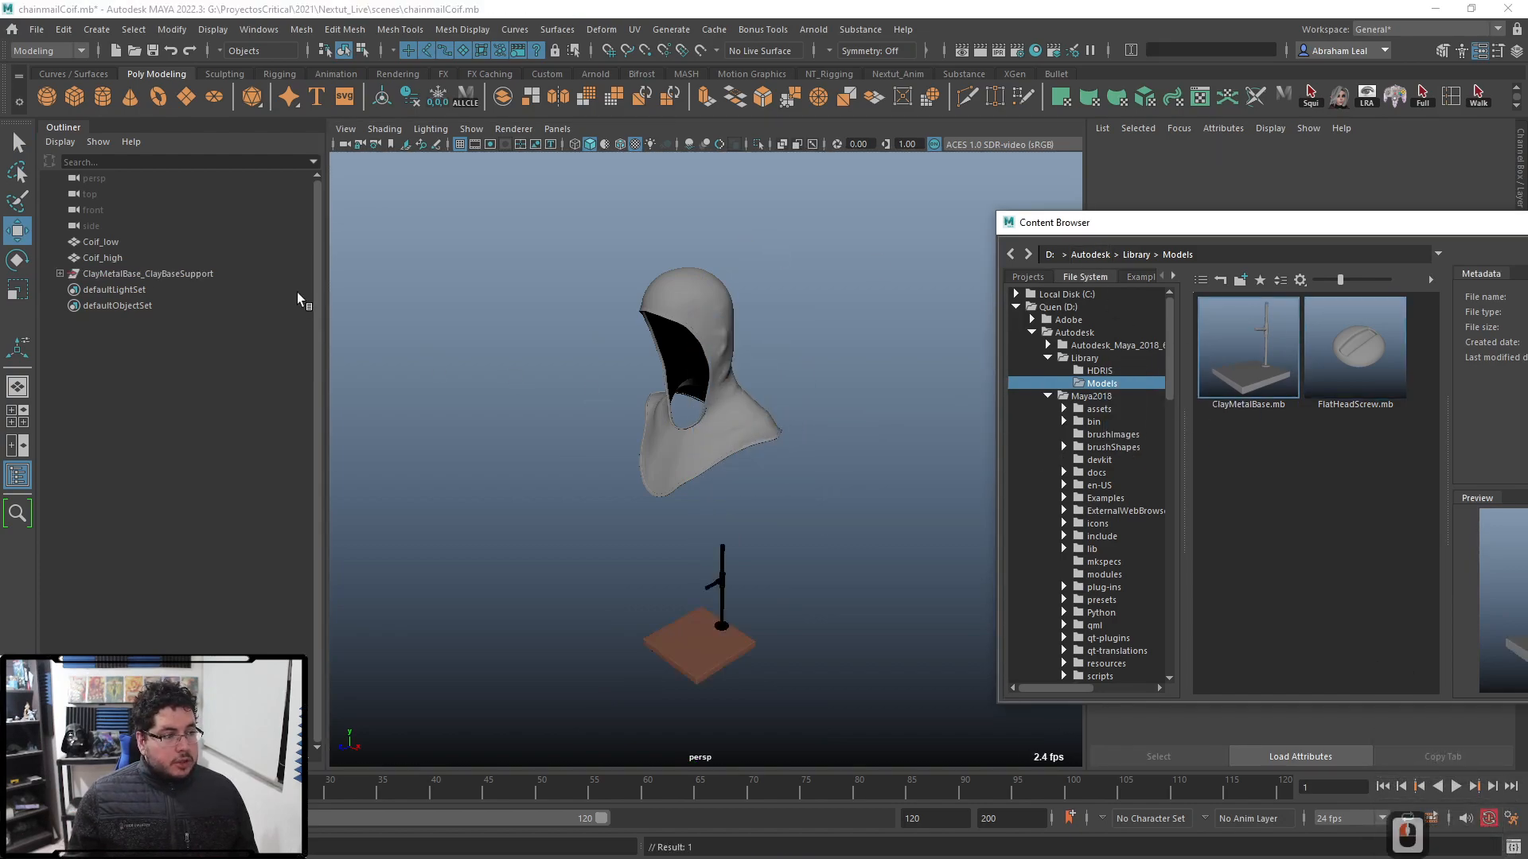
Step: Import ClayMetalBase.mb into the coif scene, scale up the whole stand, and raise it so its pole sits behind the chainmail coif
click(194, 274)
key(r)
drag(862, 657, 888, 627)
key(w)
drag(699, 510, 828, 446)
click(856, 340)
alt+drag(856, 340, 743, 293)
alt+middle_drag(742, 294, 768, 352)
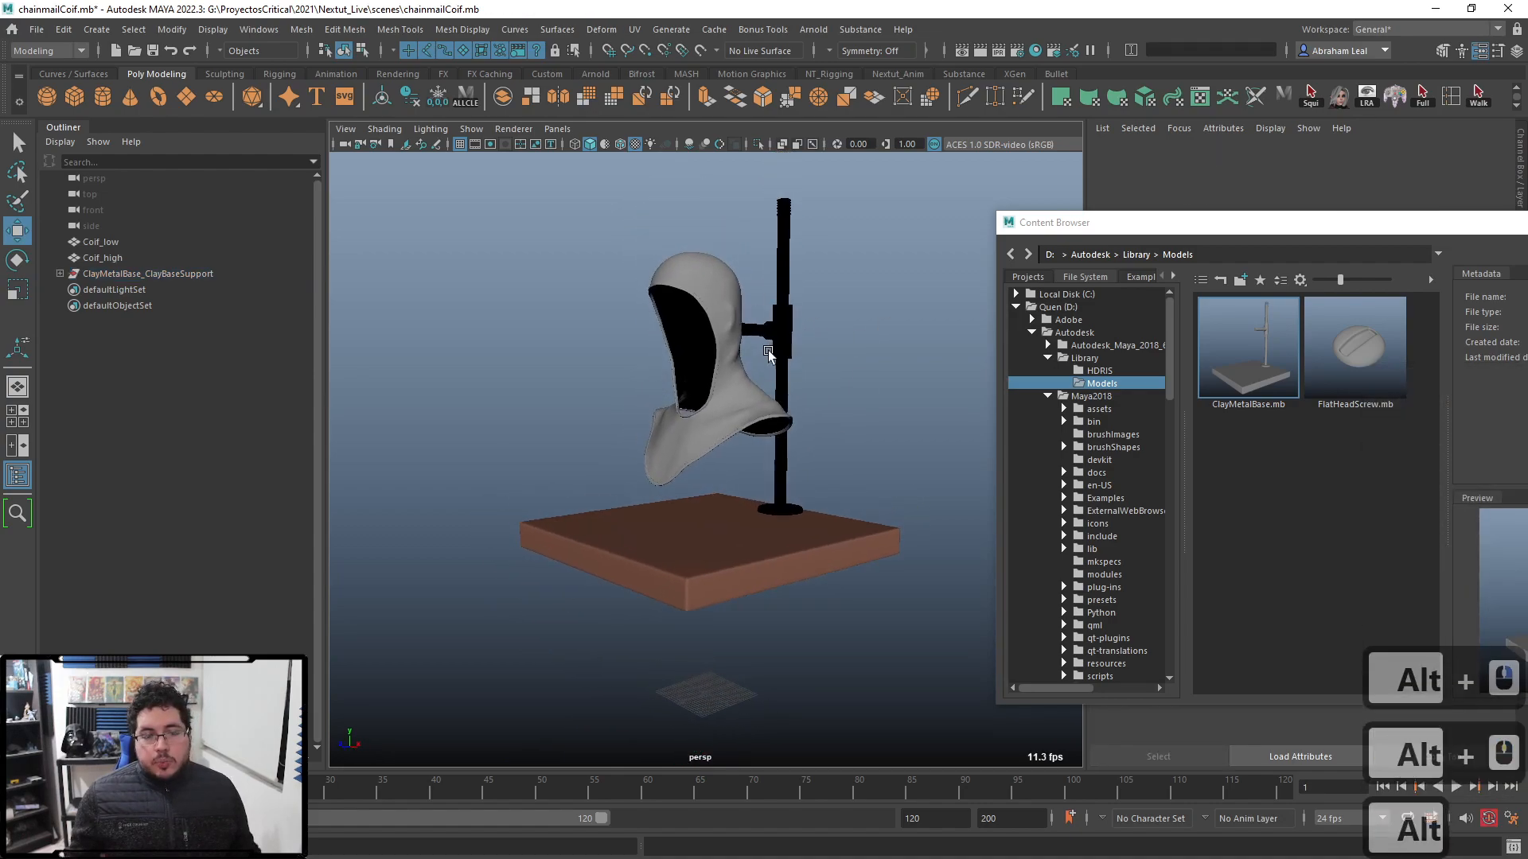